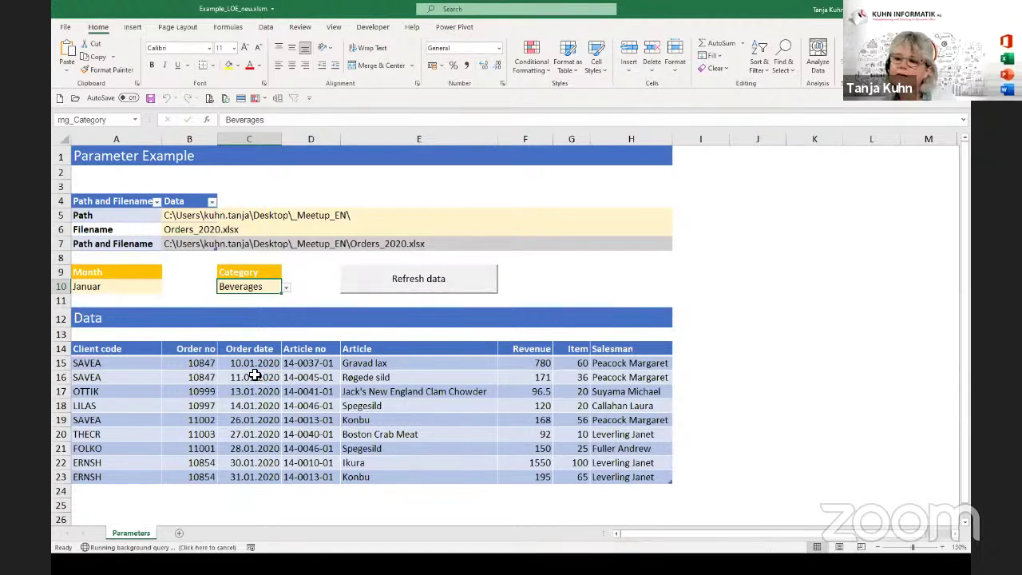
Change the filename parameter in B6 from Orders_2020.xlsx to Orders_2021.xlsx.
left_click(326, 353)
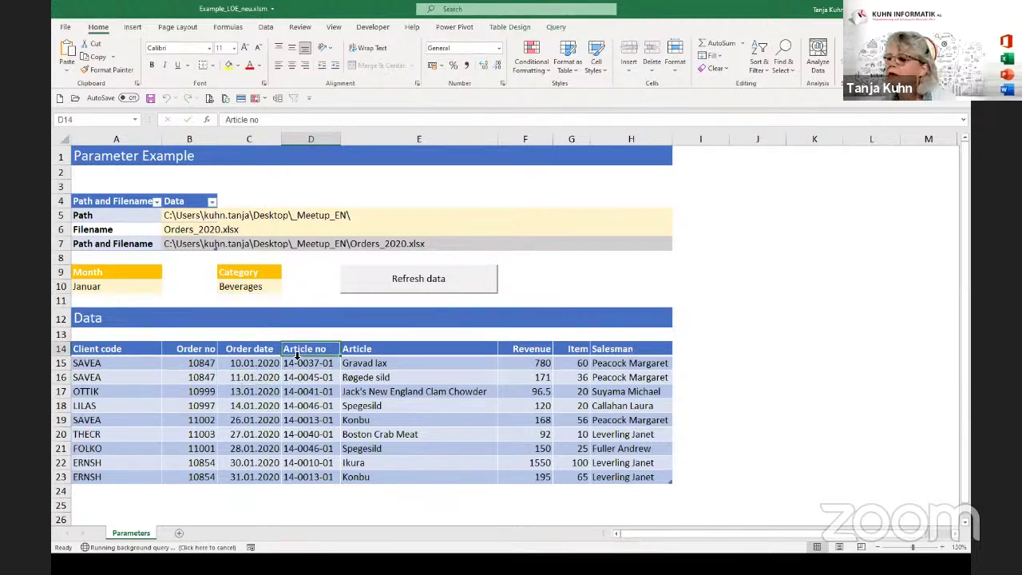
left_click(262, 289)
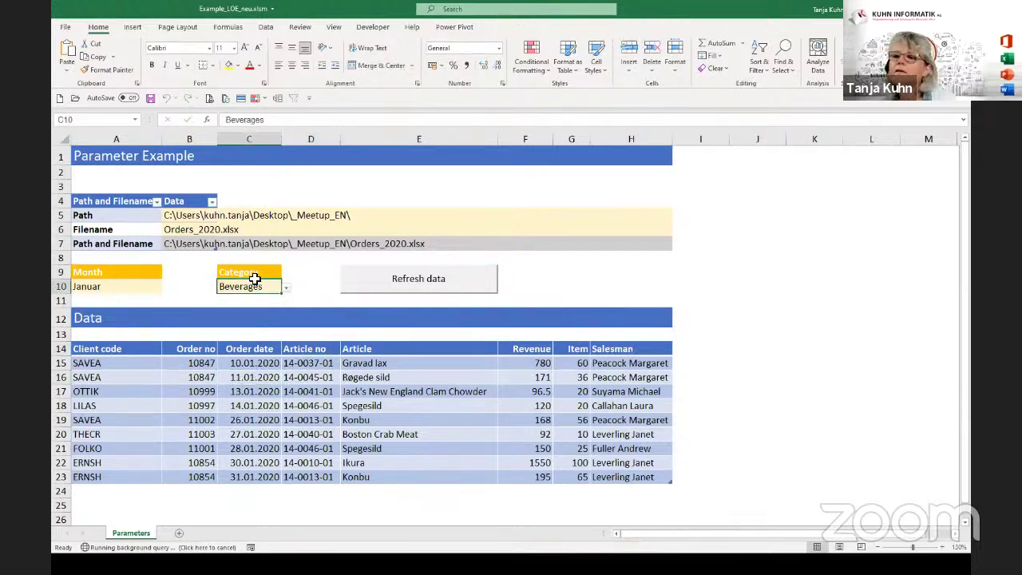
left_click(189, 230)
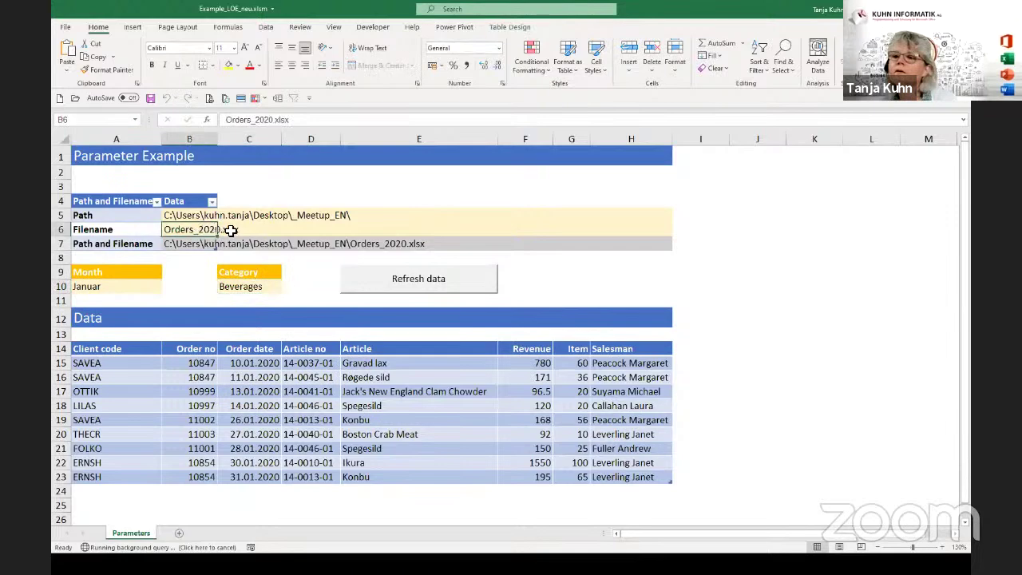
left_click(272, 120)
type("1")
key("Delete")
left_click(207, 448)
Refresh the Orders data and check the reloaded orders, folder path and filename.
left_click(413, 281)
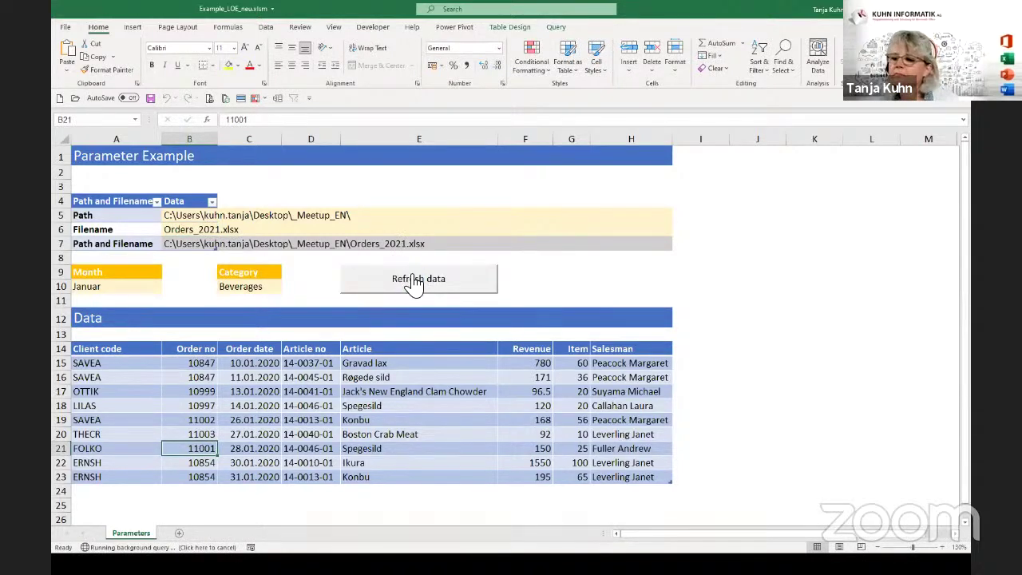
left_click(269, 392)
left_click(196, 382)
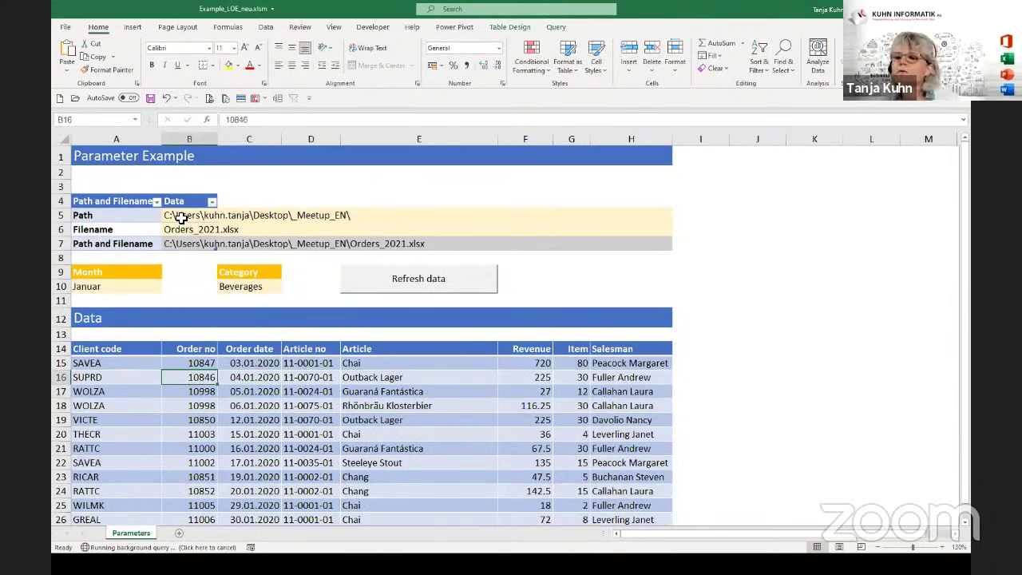
left_click(181, 216)
left_click(176, 229)
left_click(176, 217)
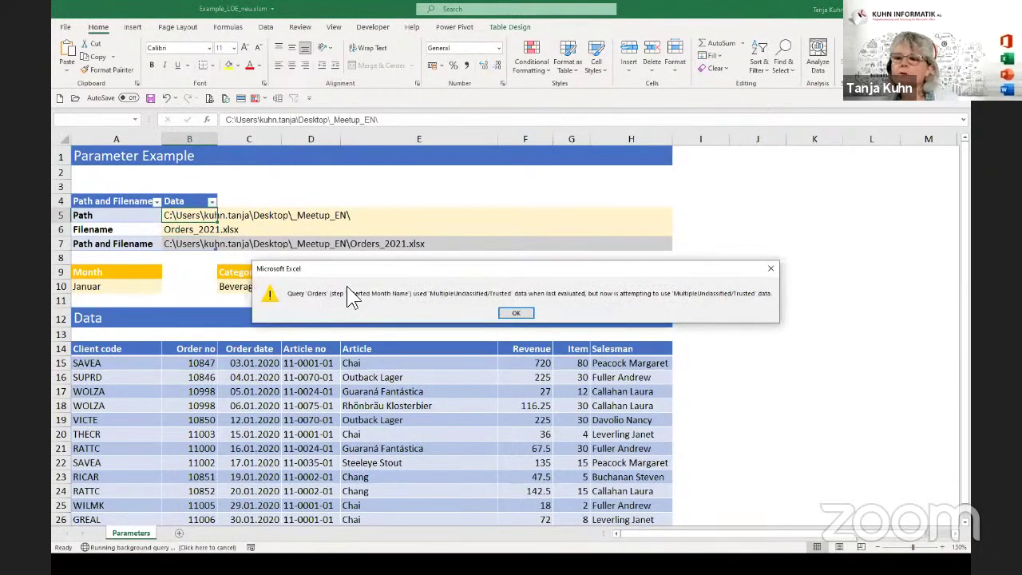
Accept both privacy-level warnings and inspect the reloaded order 10847's date and article.
left_click(518, 313)
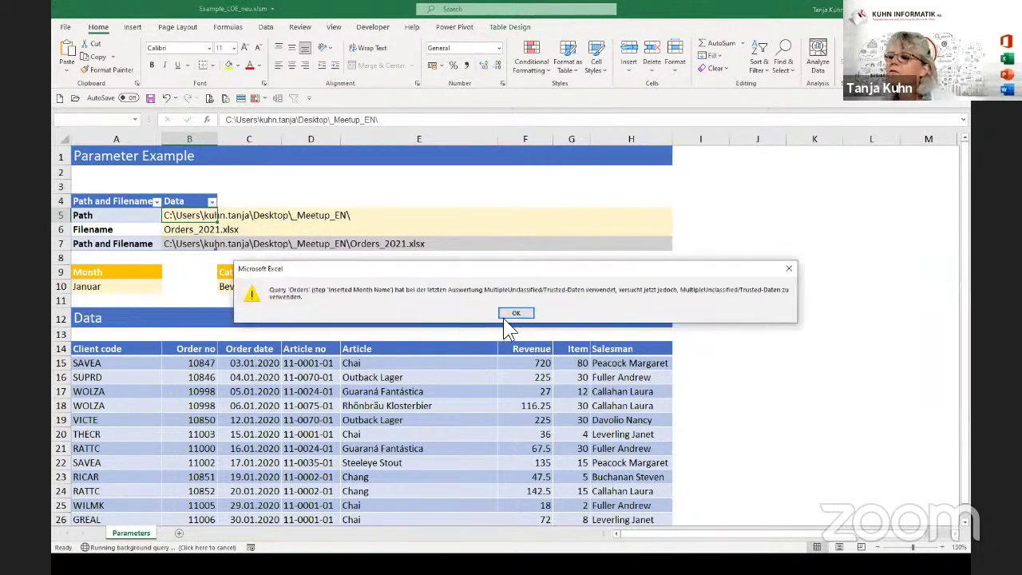
left_click(512, 313)
left_click(210, 363)
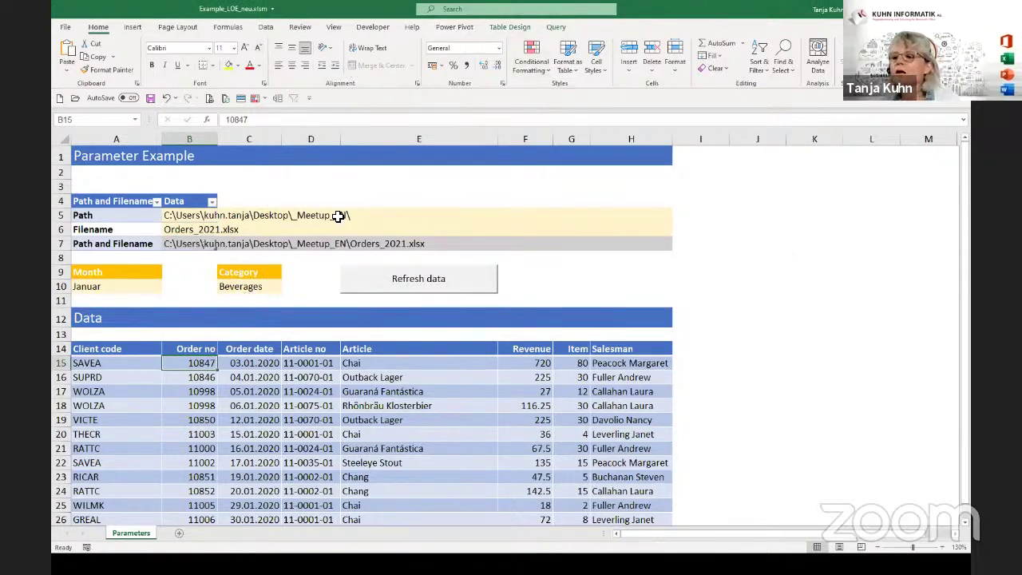
left_click(270, 390)
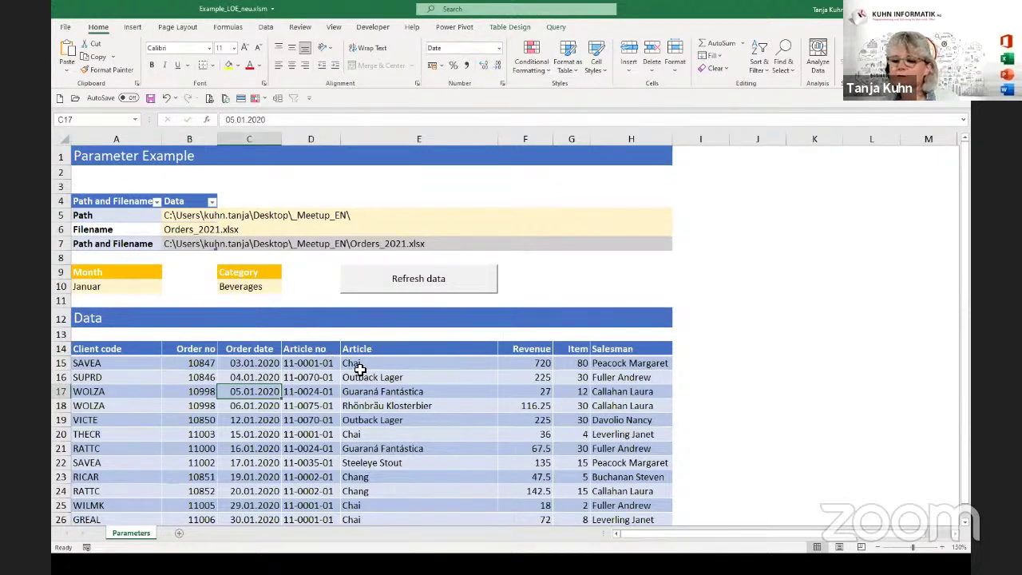
left_click(377, 390)
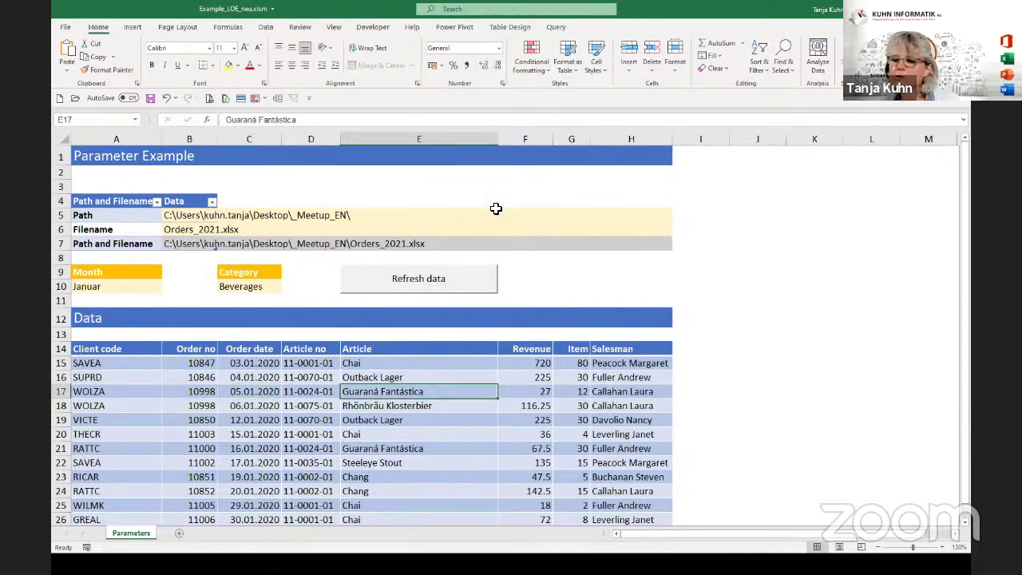
Review order 10998, then close the workbook without saving.
left_click(248, 393)
left_click(201, 395)
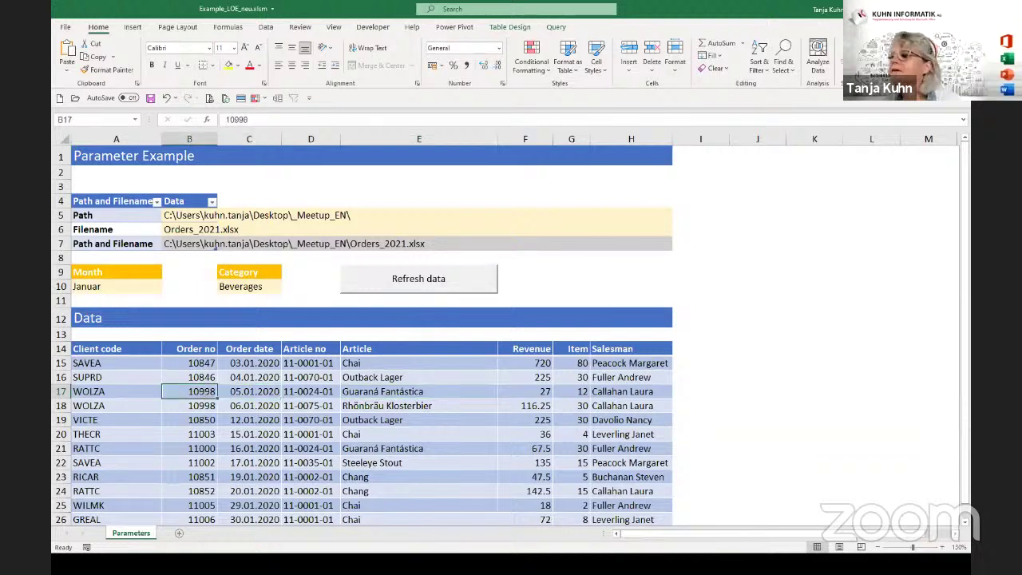
key("alt+F4")
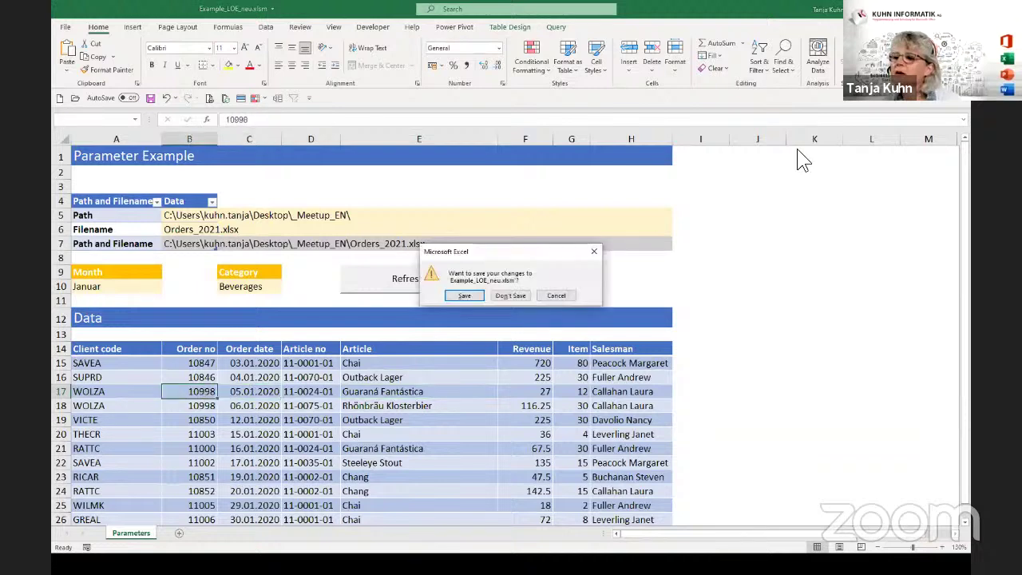
left_click(516, 296)
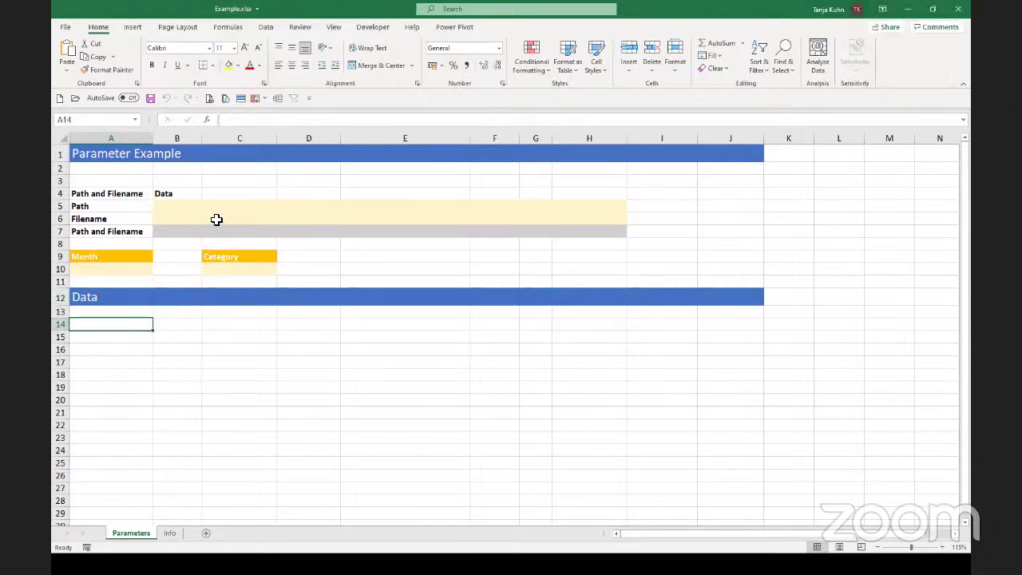
left_click(100, 339)
left_click(93, 321)
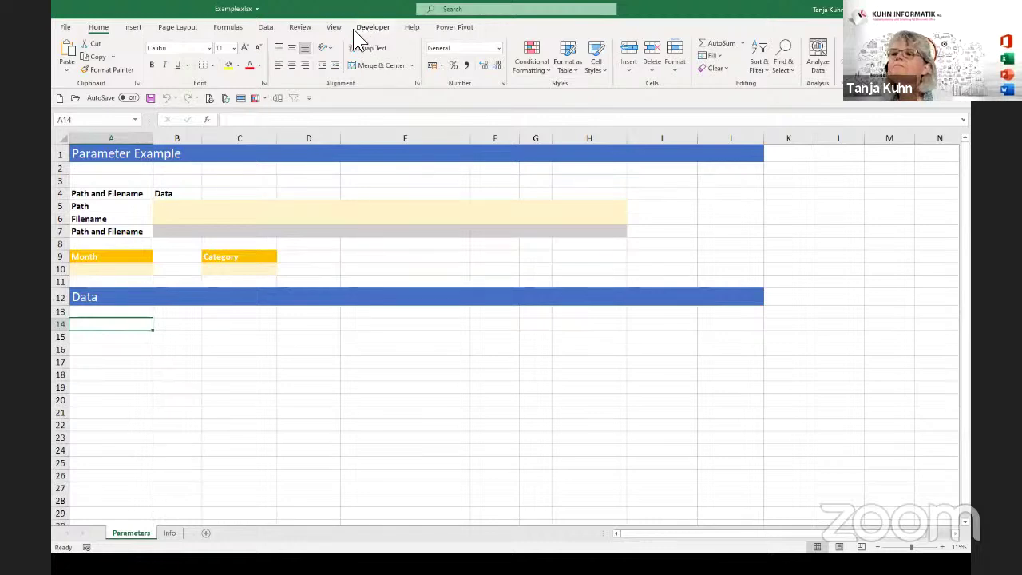
Import Orders_2020.xlsx from Desktop > _Meetup_EN using Get Data > From File > From Workbook.
left_click(264, 27)
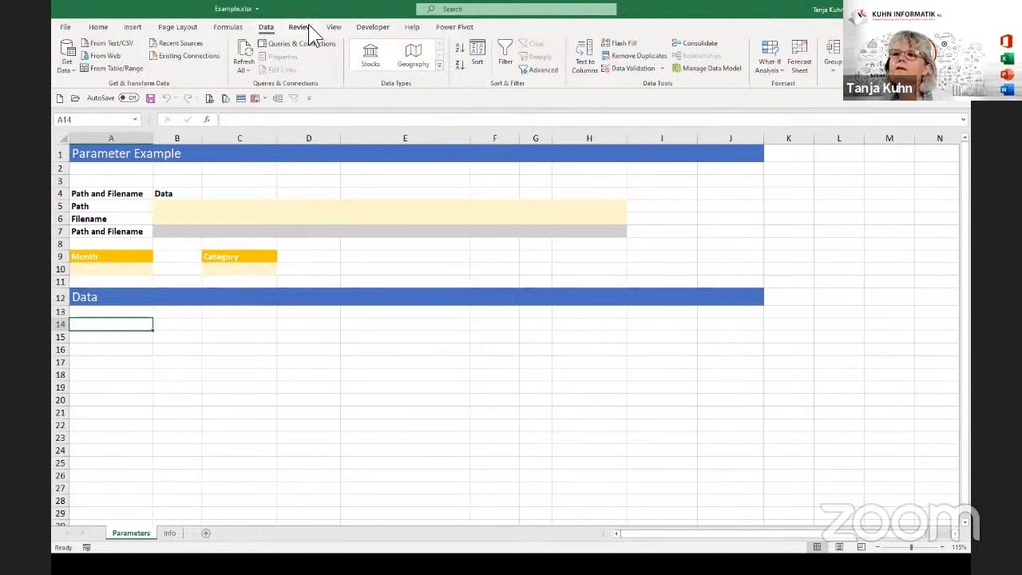
left_click(72, 69)
mouse_move(86, 91)
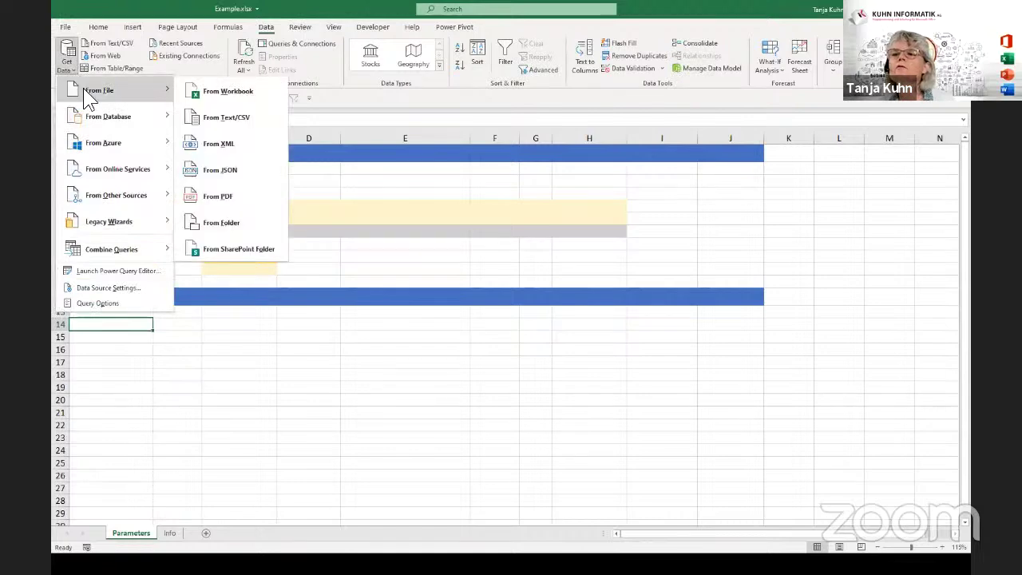
left_click(245, 91)
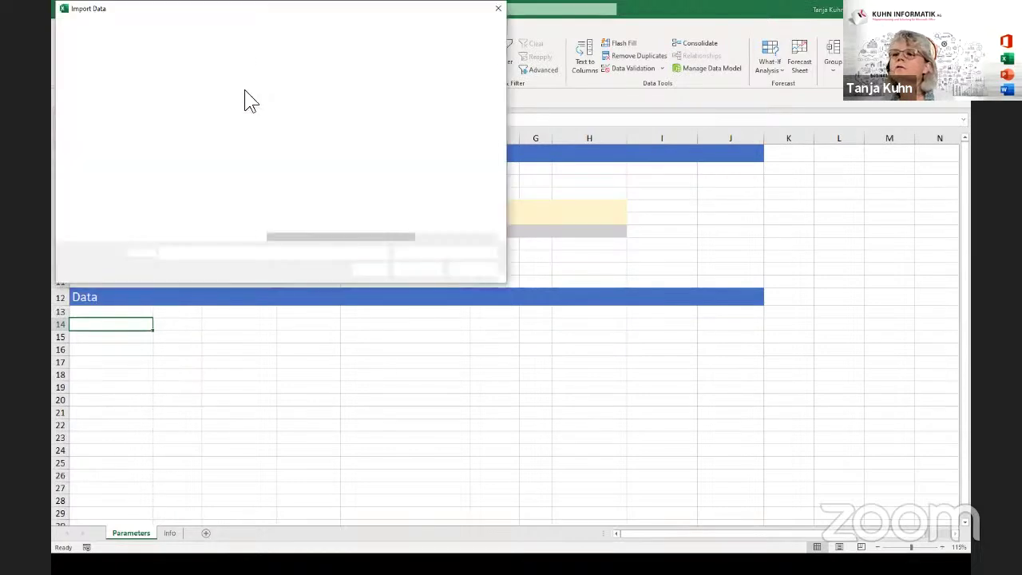
scroll(144, 119, "up", 3)
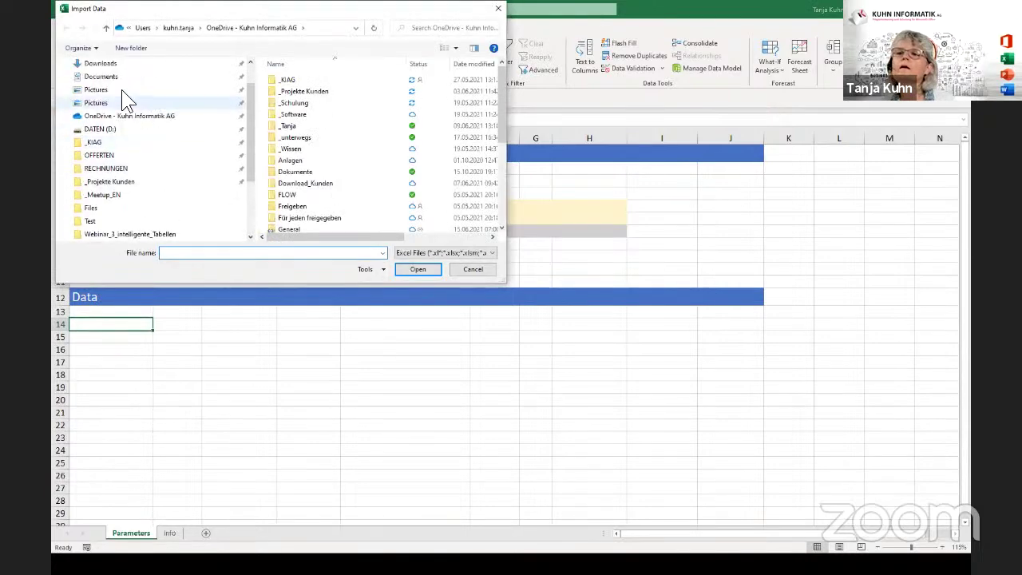
scroll(104, 78, "up", 1)
left_click(97, 85)
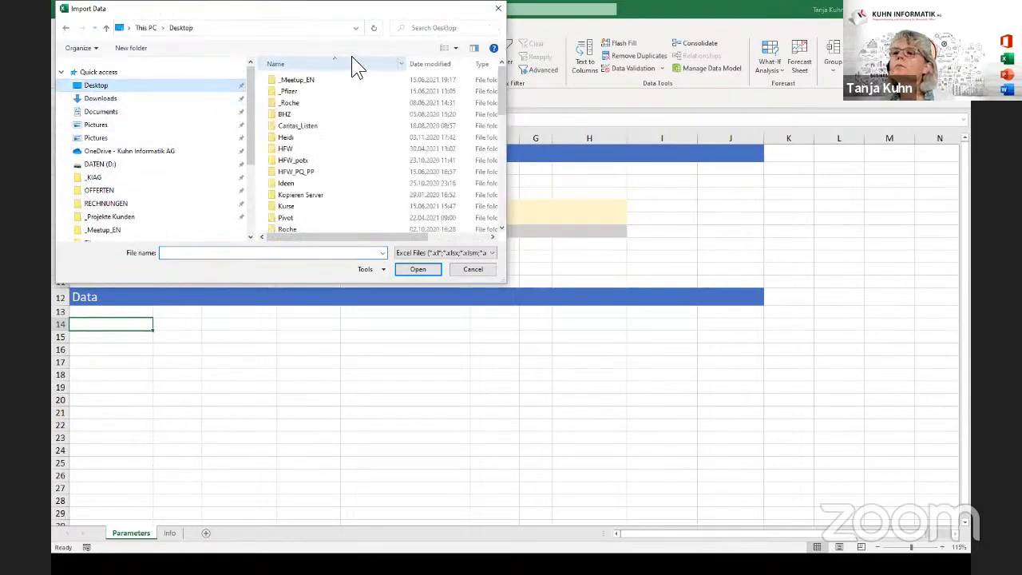
double_click(299, 81)
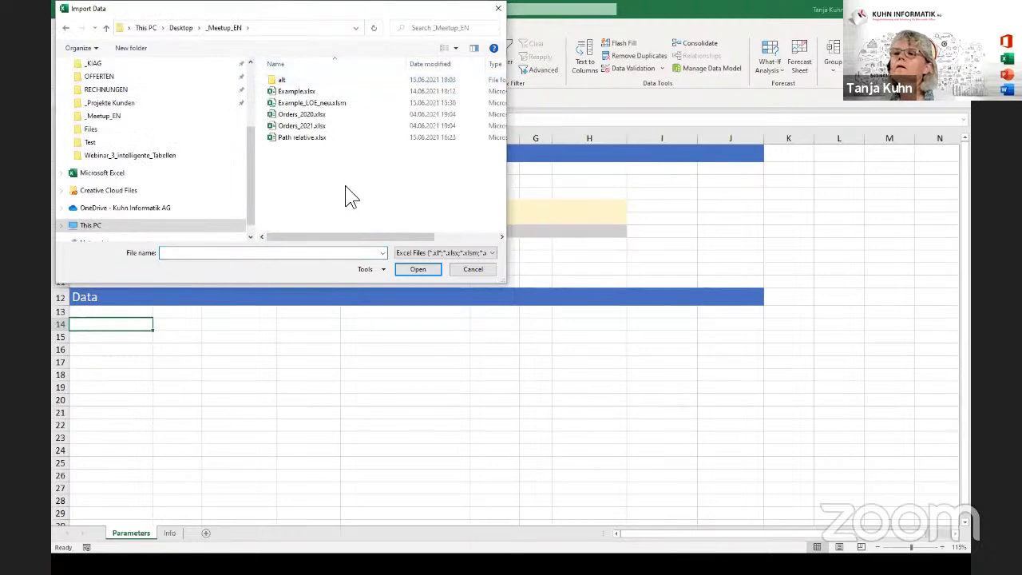
left_click(302, 115)
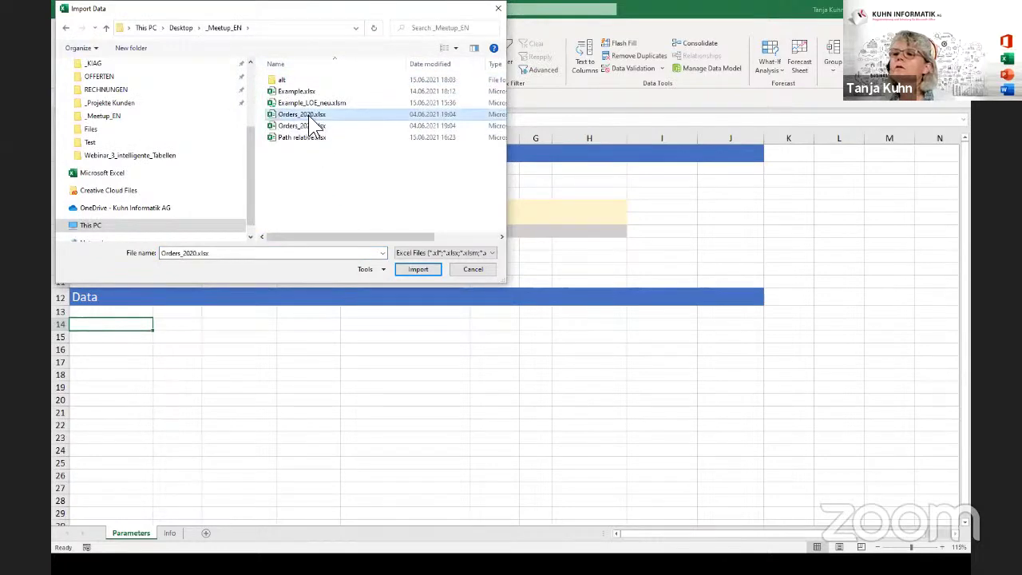
left_click(409, 269)
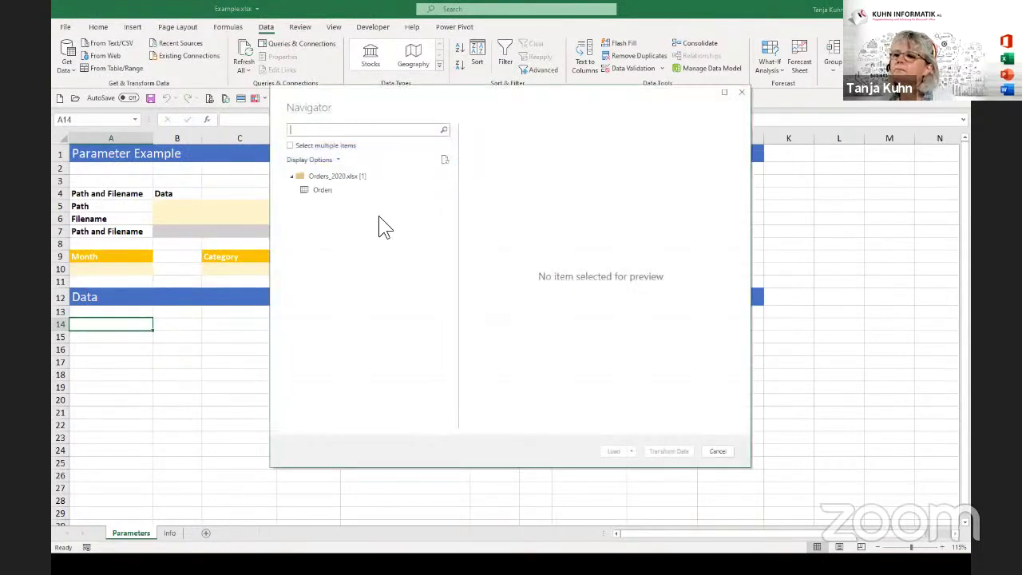
Pick the Orders sheet in the Navigator and load it into Power Query with Transform Data.
left_click(326, 192)
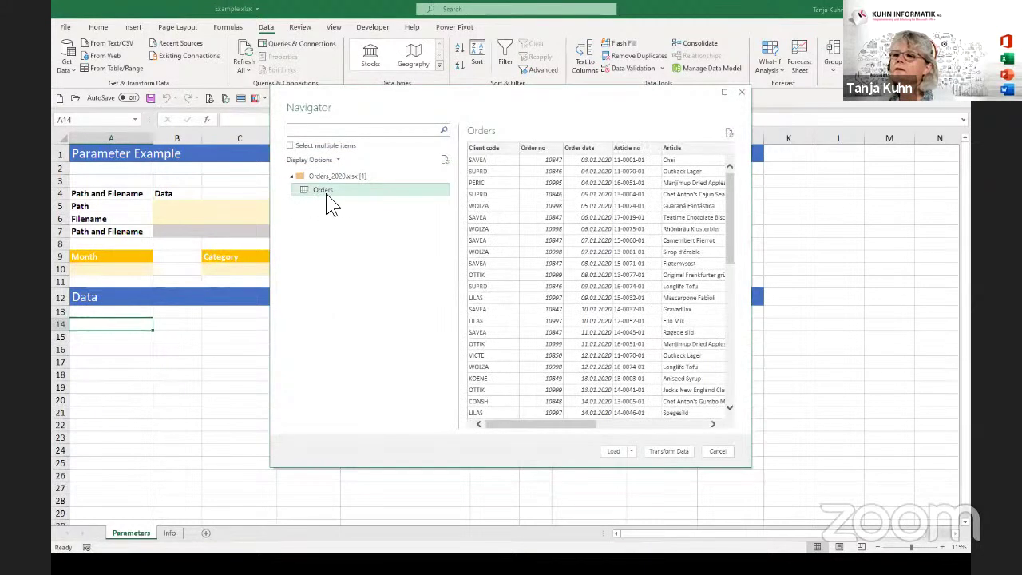
left_click(662, 453)
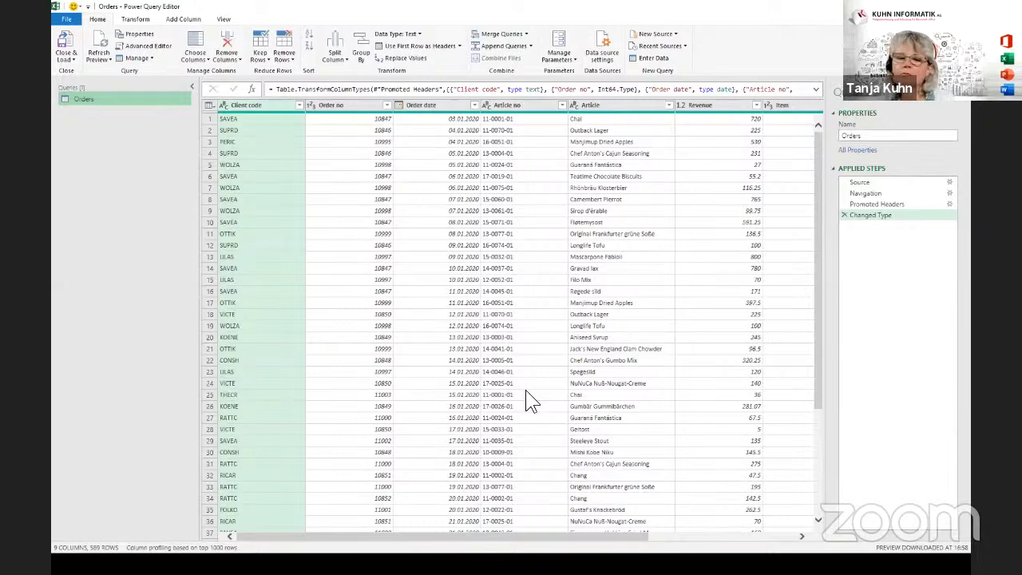
left_click_drag(604, 539, 811, 539)
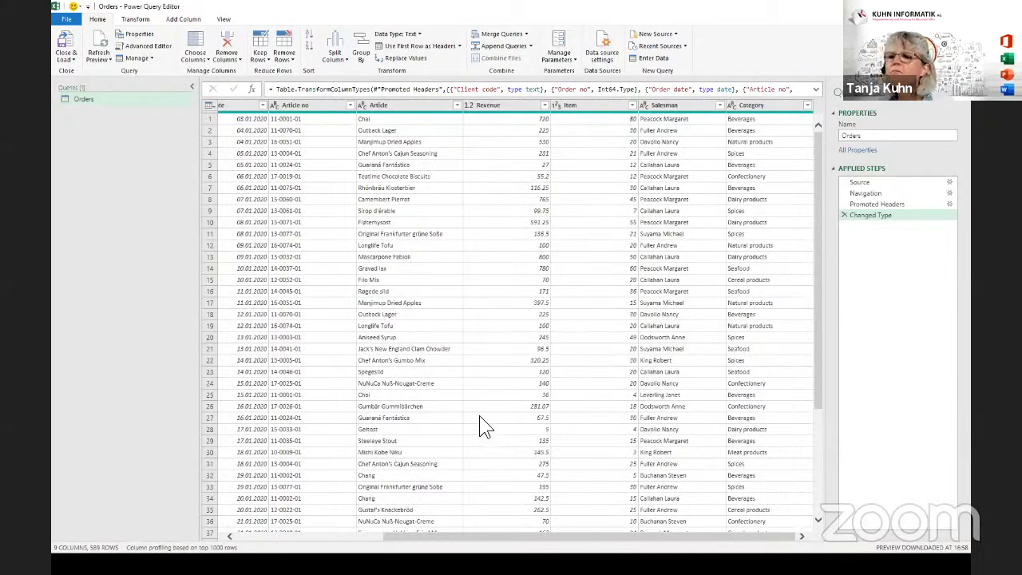
left_click(235, 536)
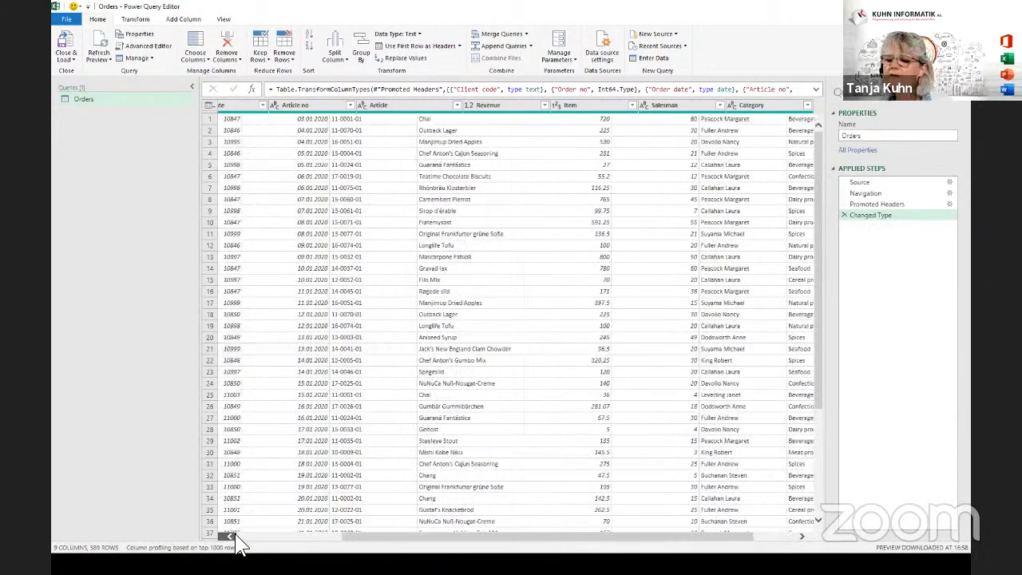
left_click(293, 105)
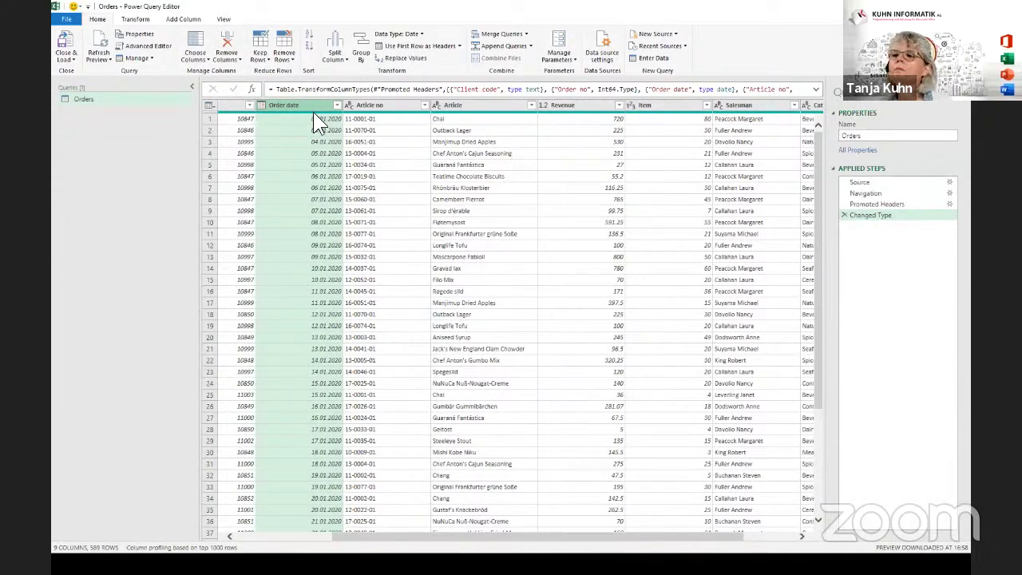
mouse_move(310, 110)
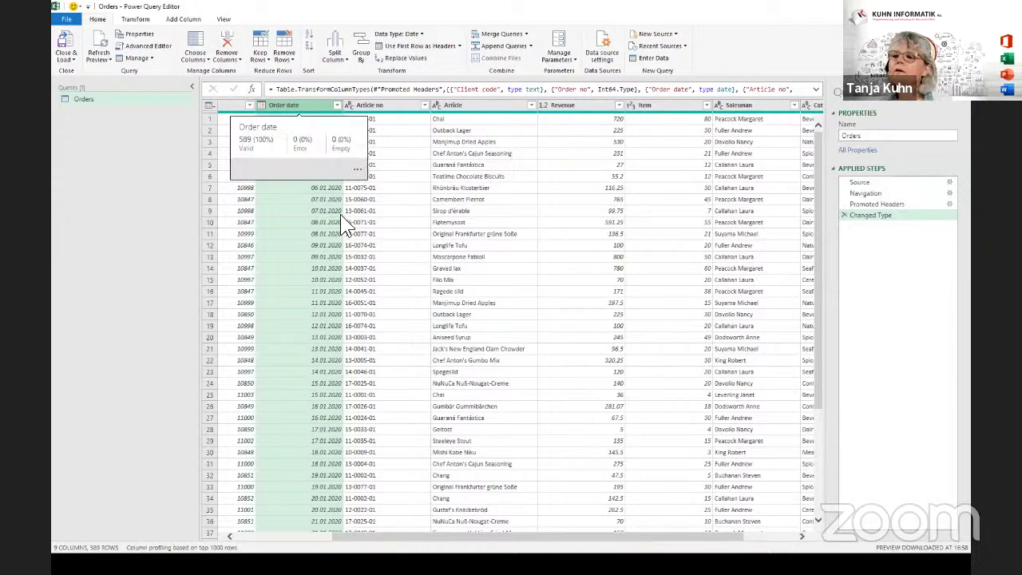
Add a Month Name column from Order date and scroll it into view beside Category.
left_click(200, 20)
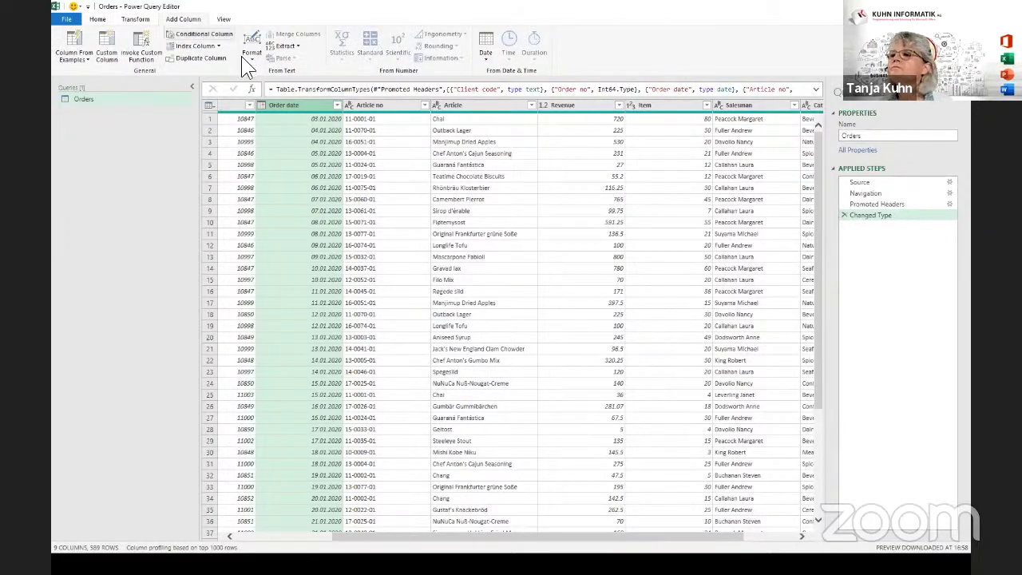
left_click(486, 56)
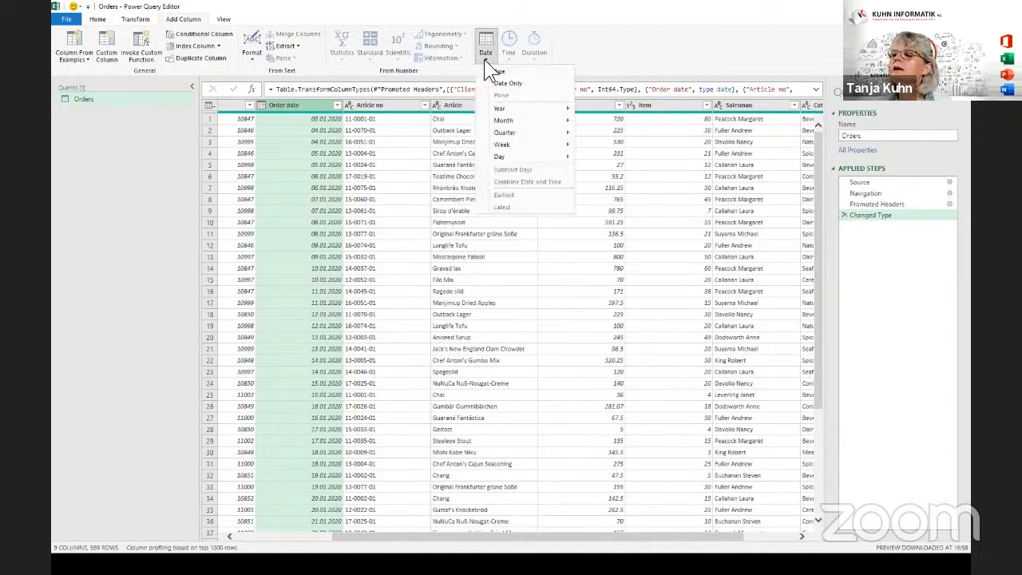
mouse_move(510, 119)
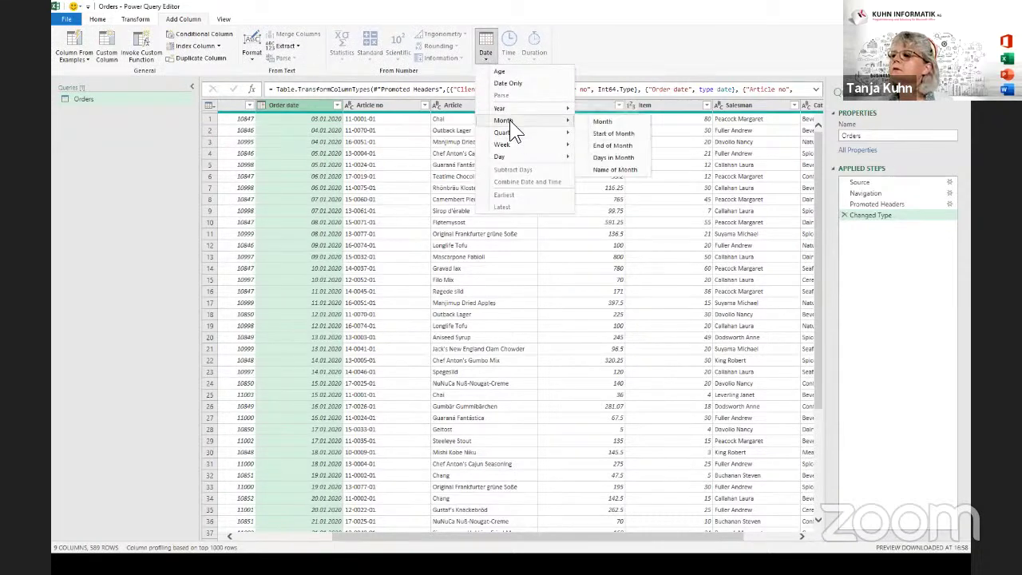
left_click(618, 168)
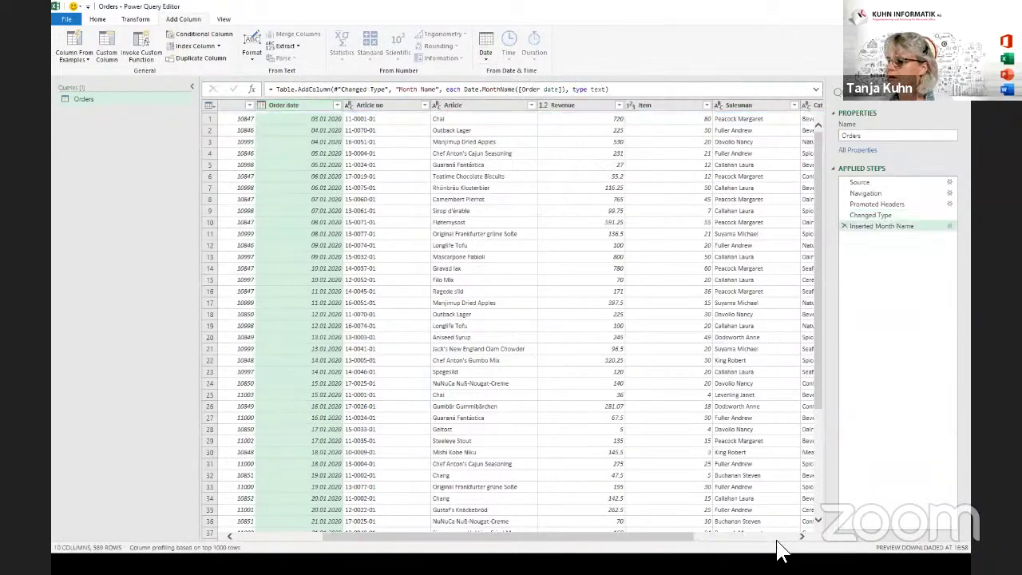
scroll(779, 543, "right", 3)
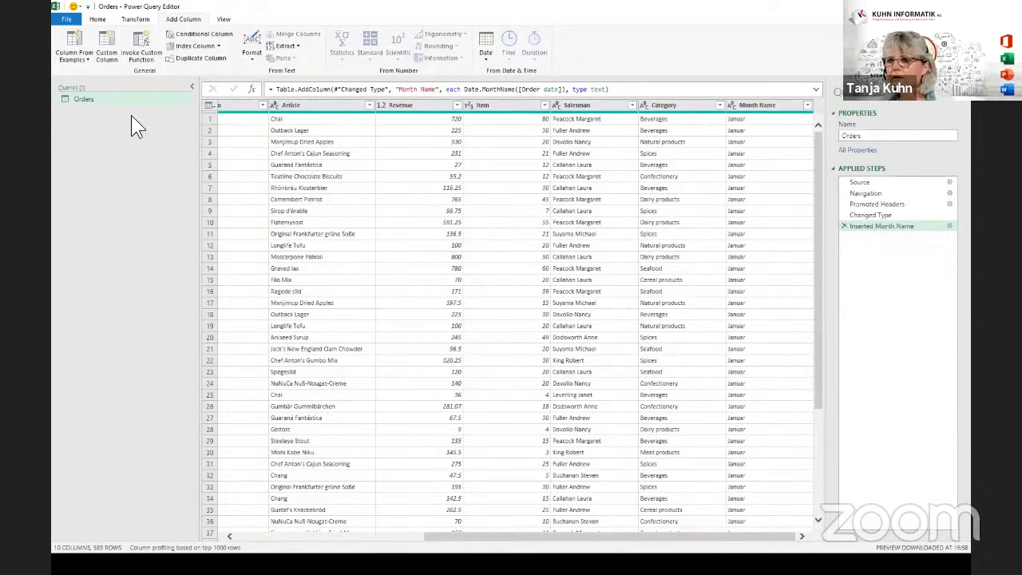
Inspect the Source step's hard-coded Orders_2020.xlsx path, then return to Inserted Month Name.
left_click(867, 180)
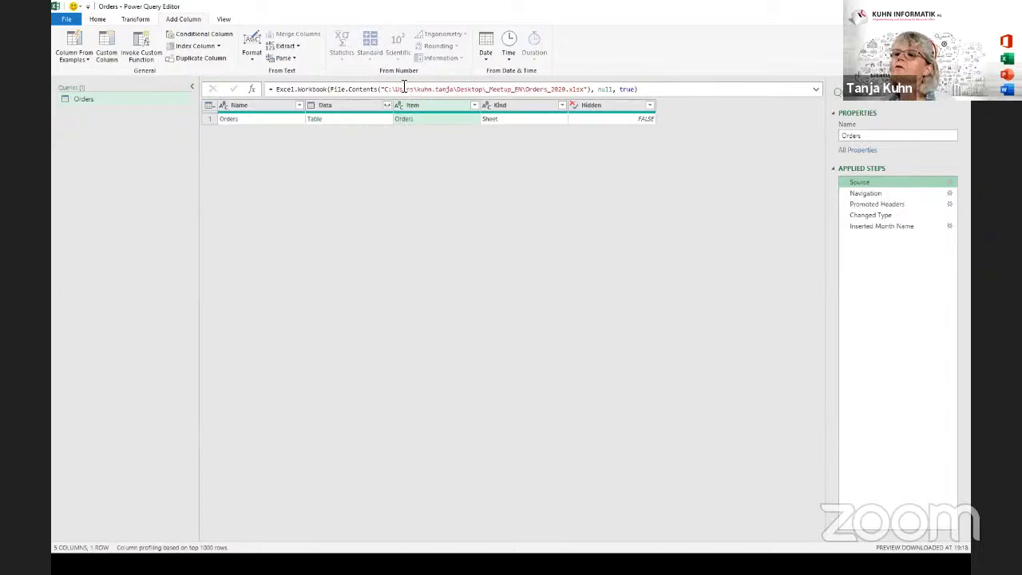
left_click_drag(384, 88, 584, 89)
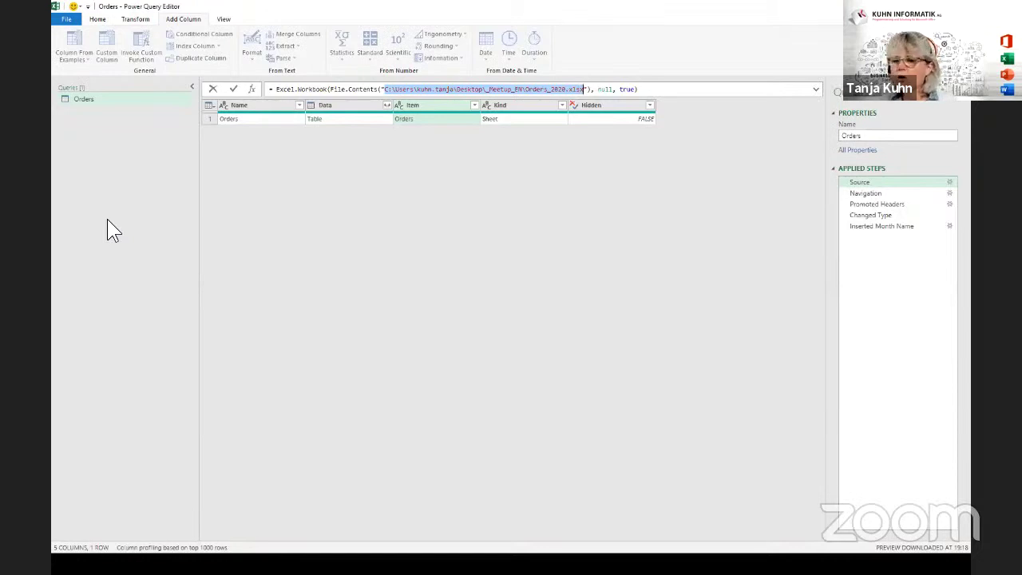
left_click(102, 129)
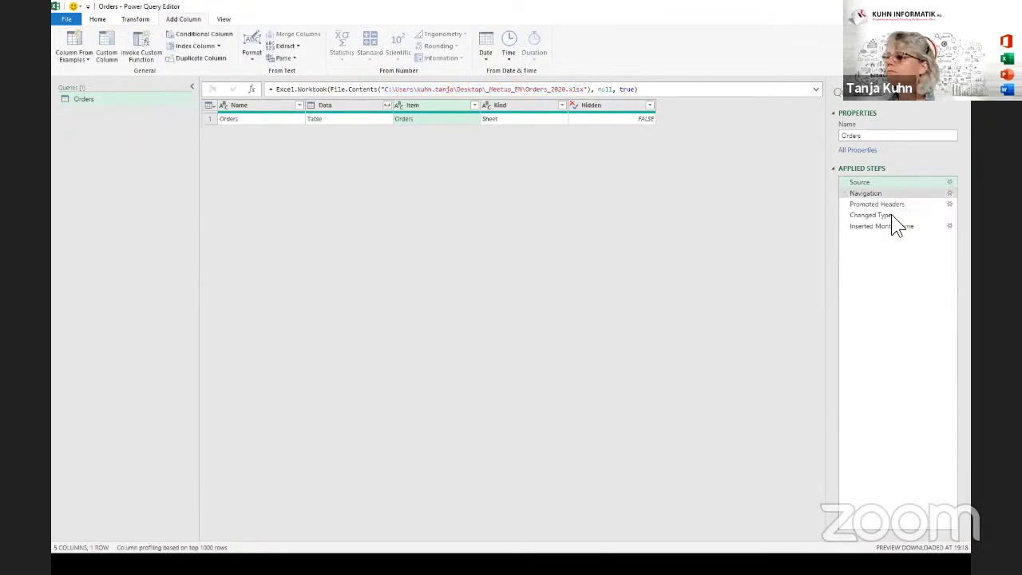
left_click(872, 227)
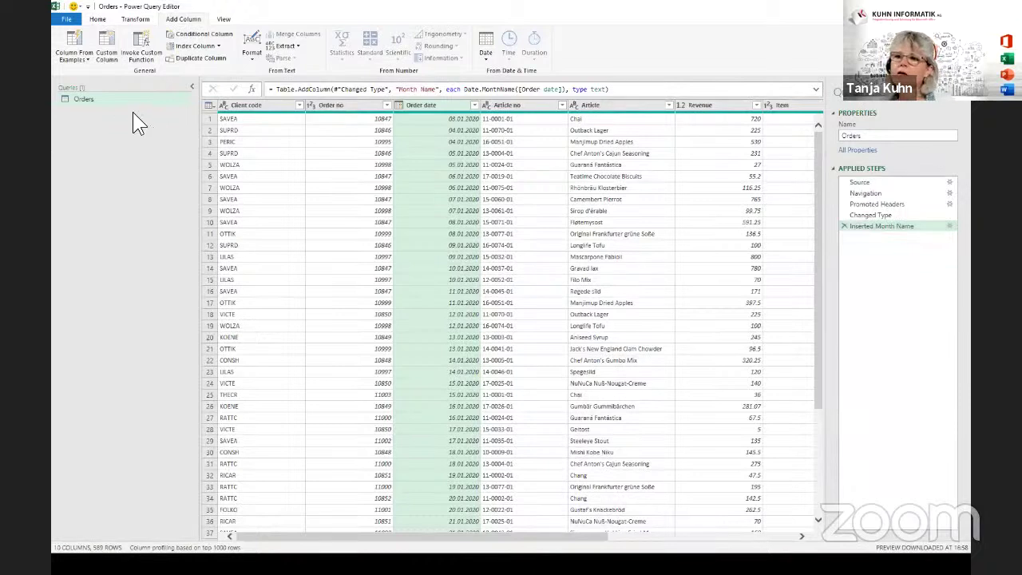
left_click(96, 19)
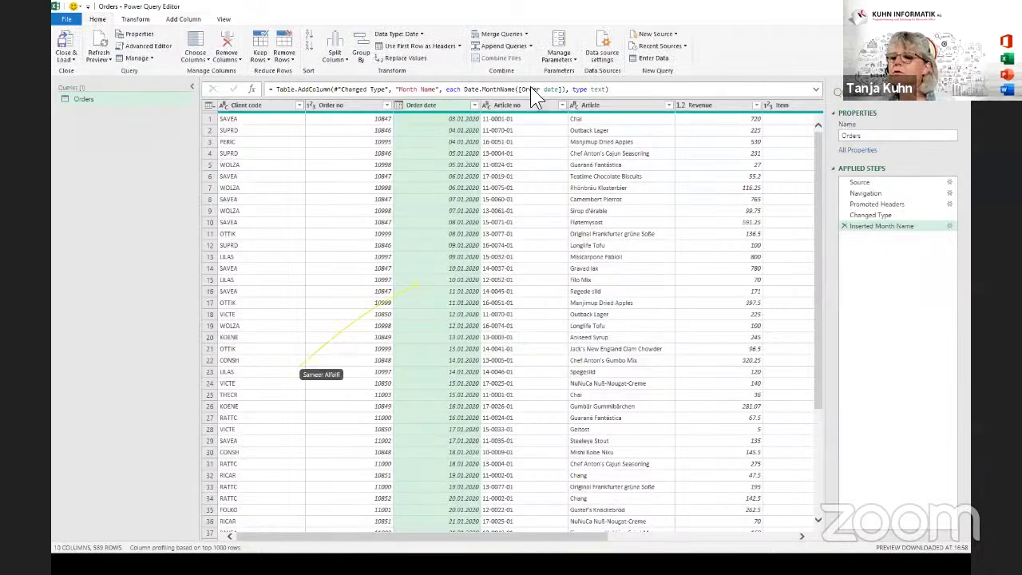
Create a new parameter named Path_Filename with description 'Path and Filename to chnage tere'.
left_click(569, 59)
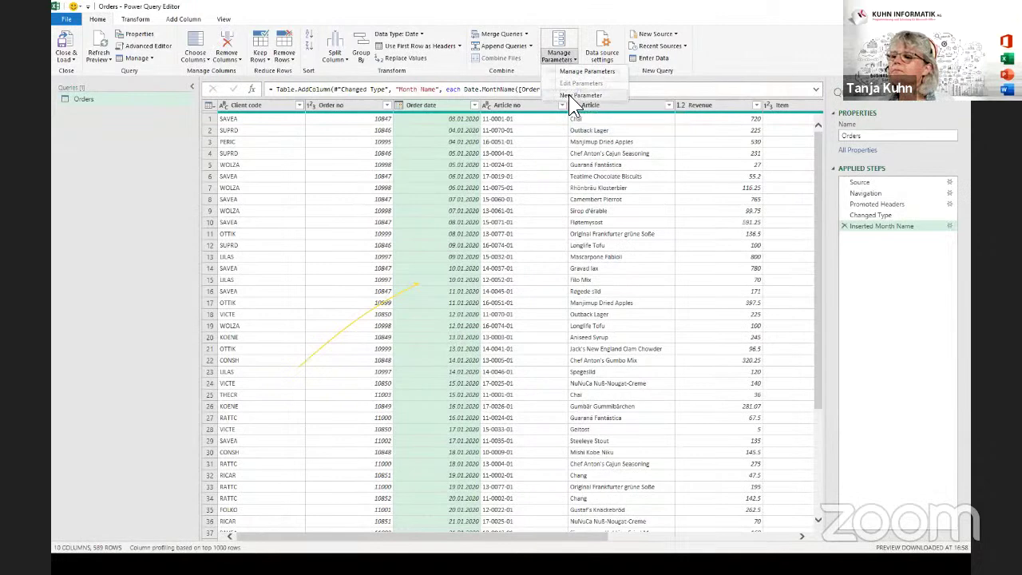
left_click(569, 95)
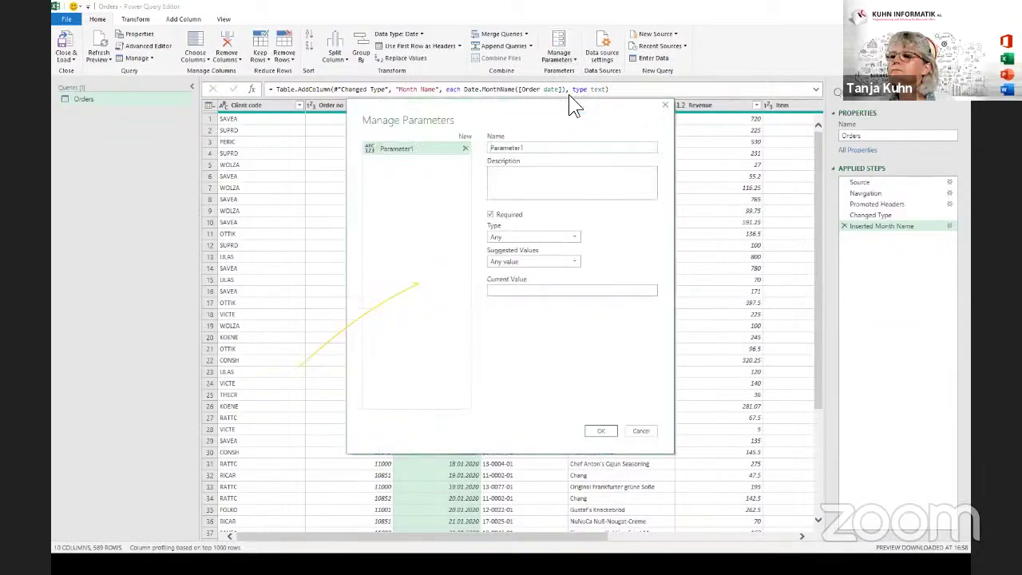
double_click(543, 149)
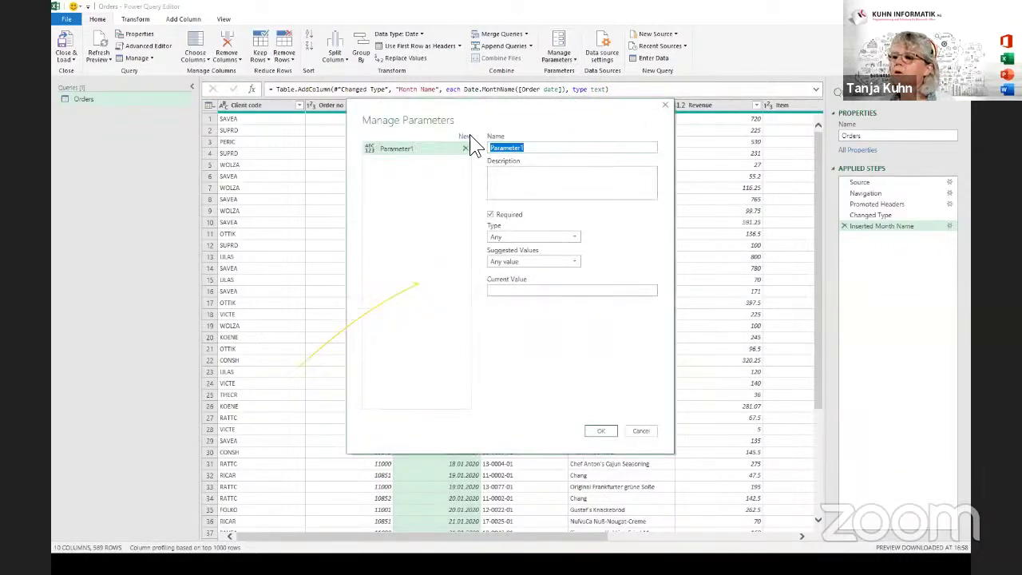
type("Pa")
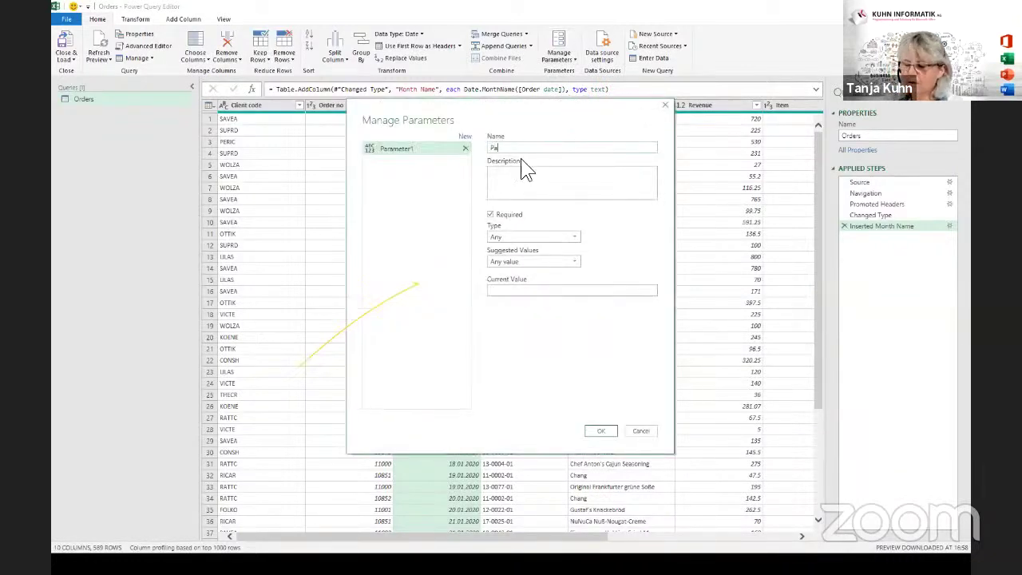
type("th_Filename")
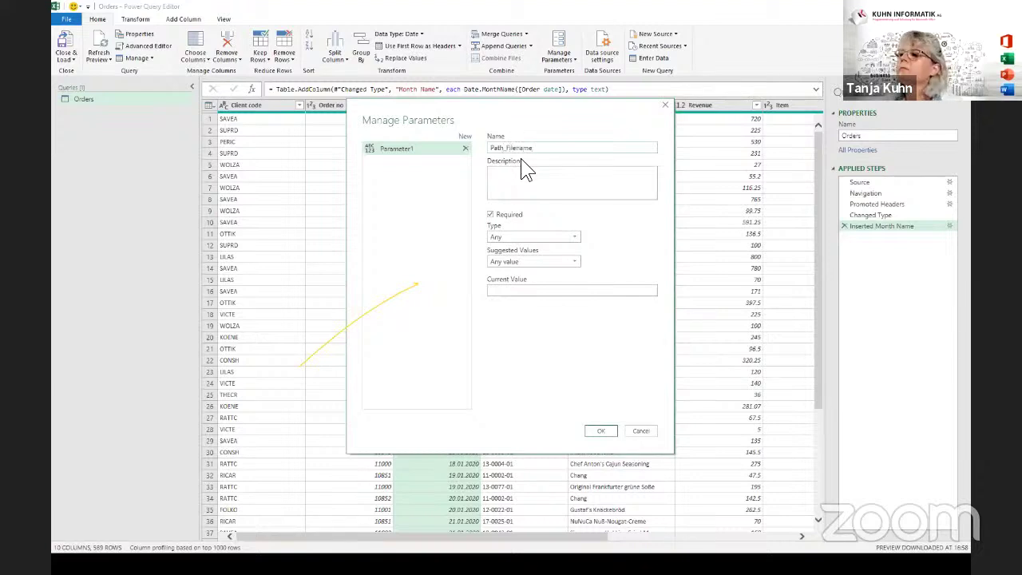
left_click(526, 183)
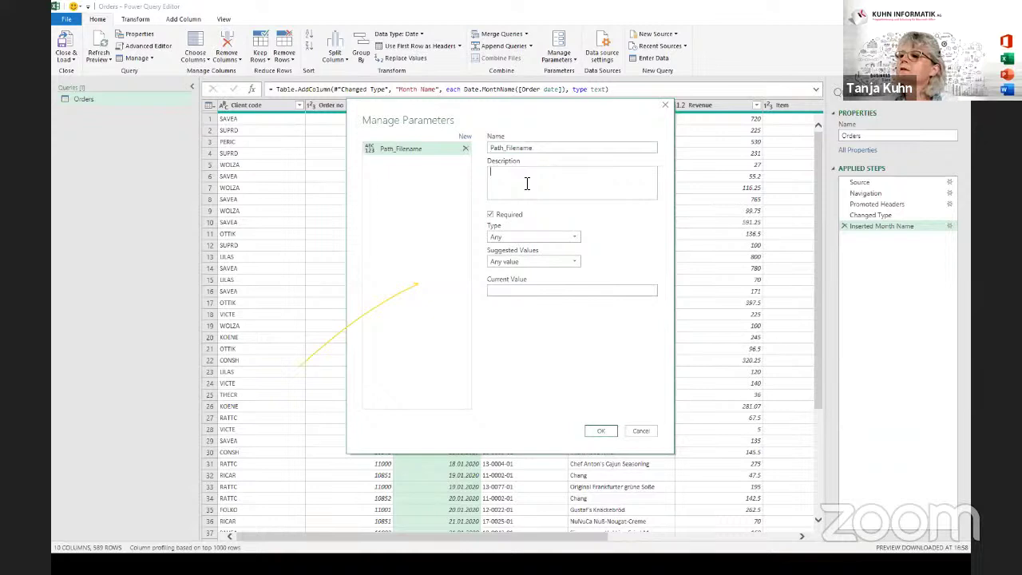
type("Path an")
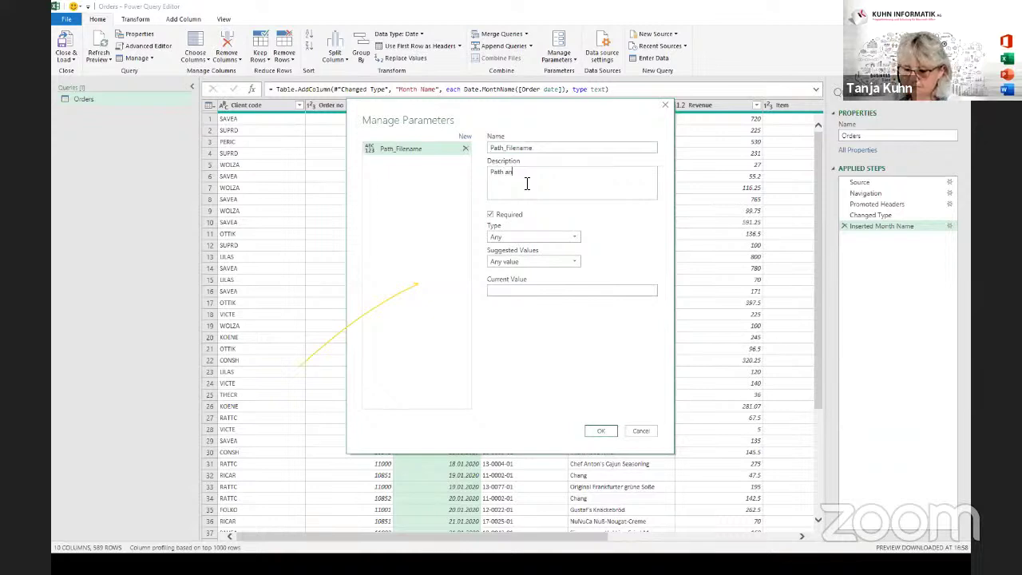
type("d Filename")
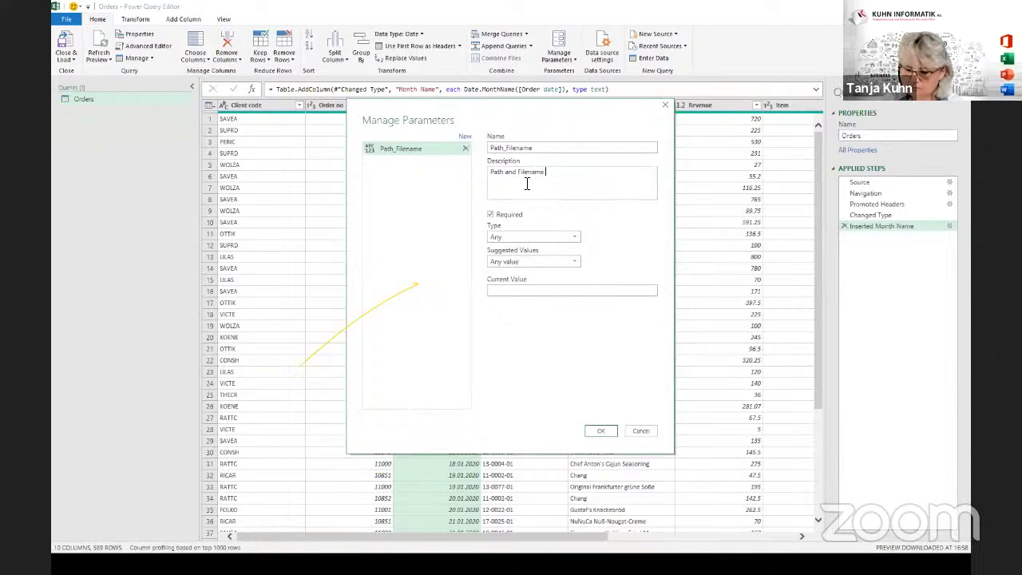
type(" to ch")
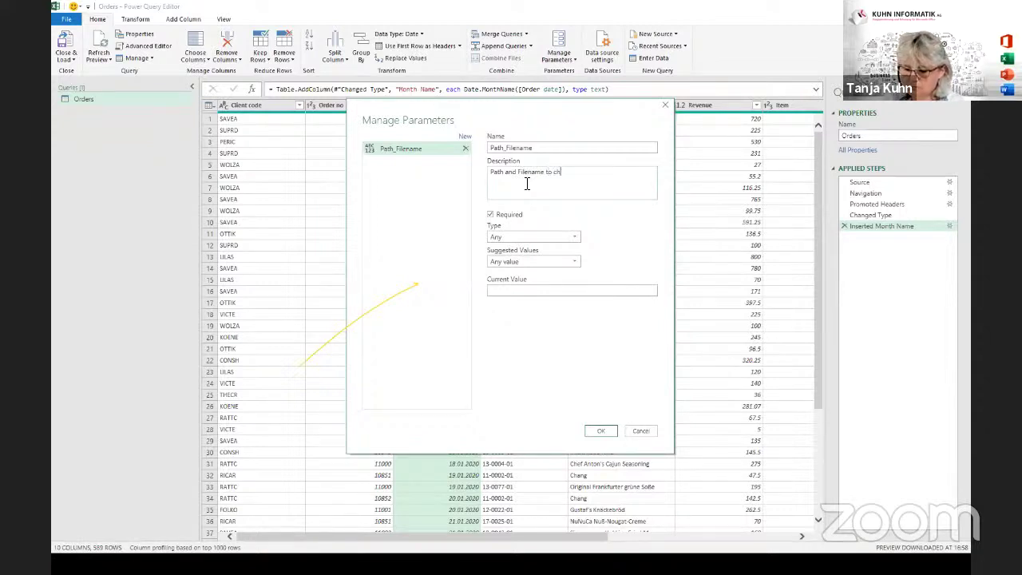
type("nage tere")
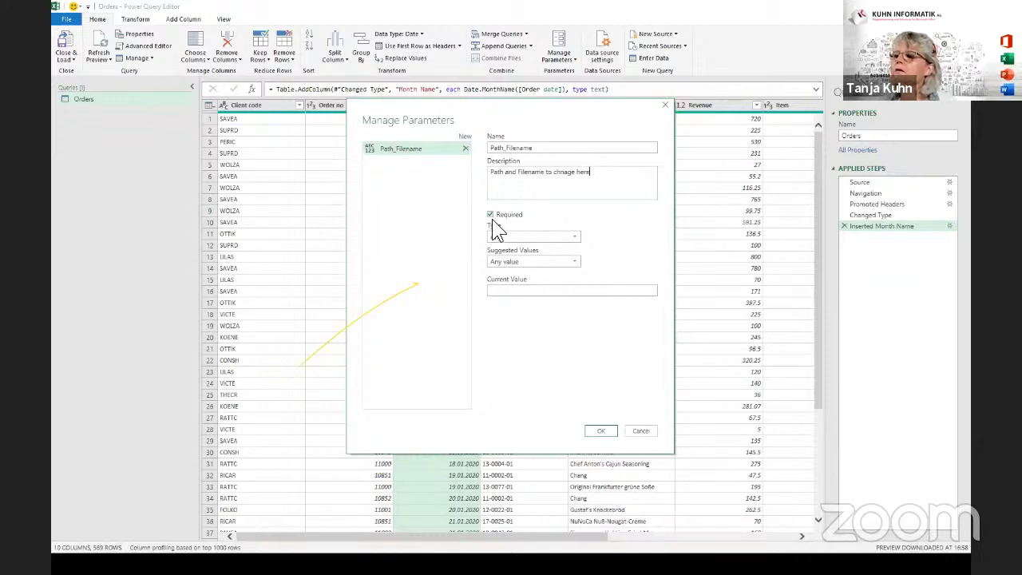
Set the parameter type to Text and keep Suggested Values as Any value.
left_click(526, 236)
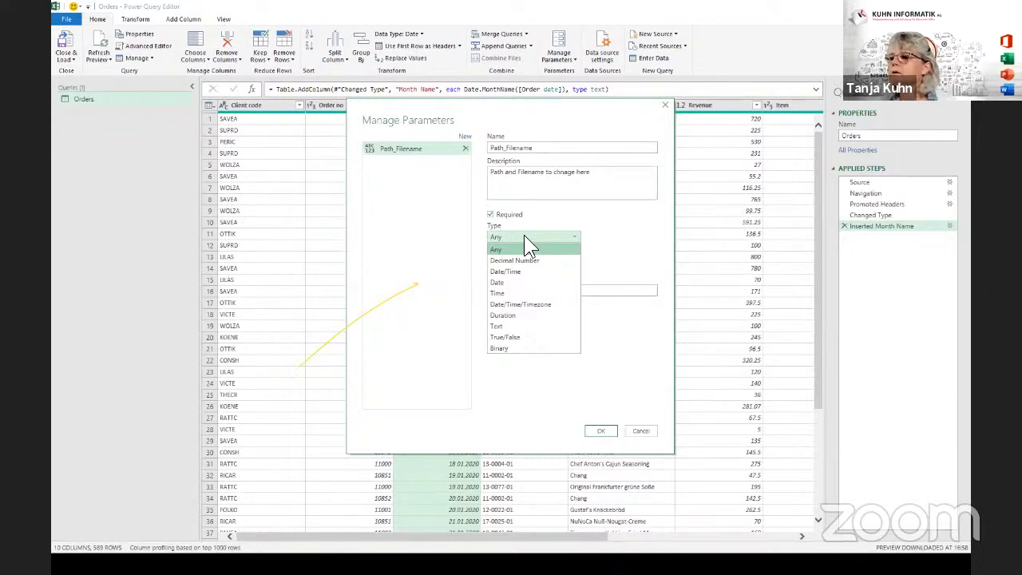
left_click(523, 326)
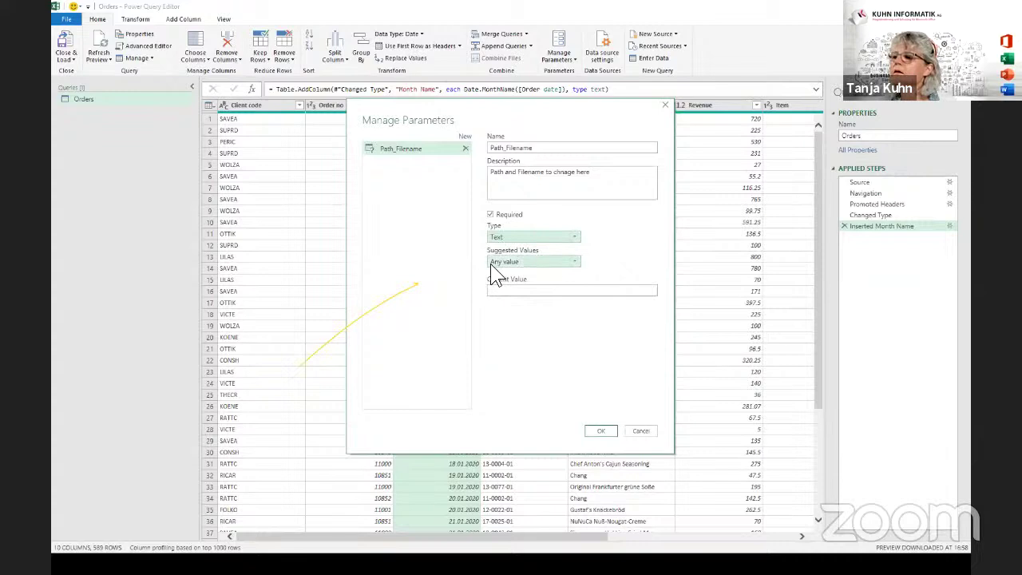
left_click(550, 257)
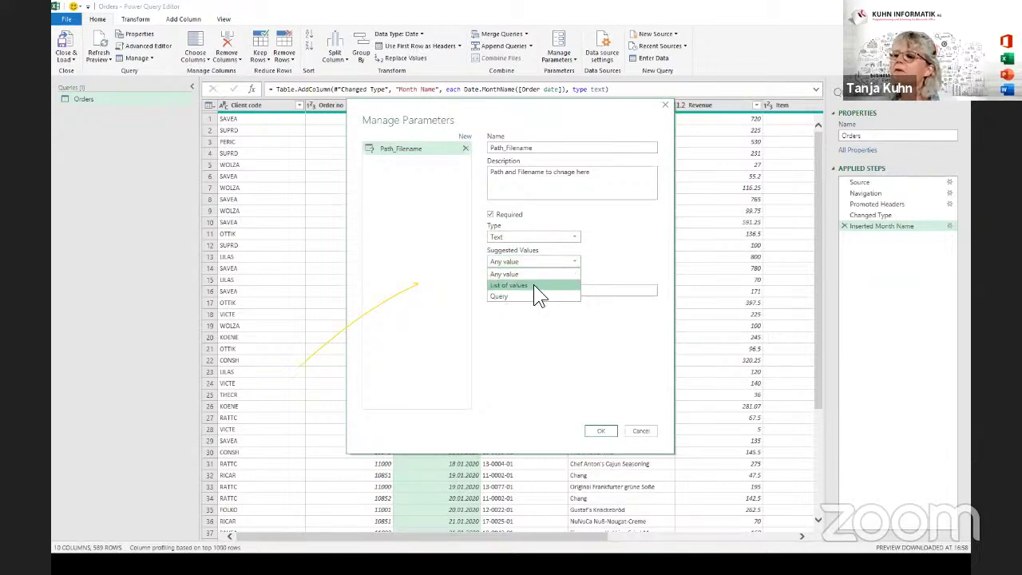
left_click(534, 286)
left_click(522, 262)
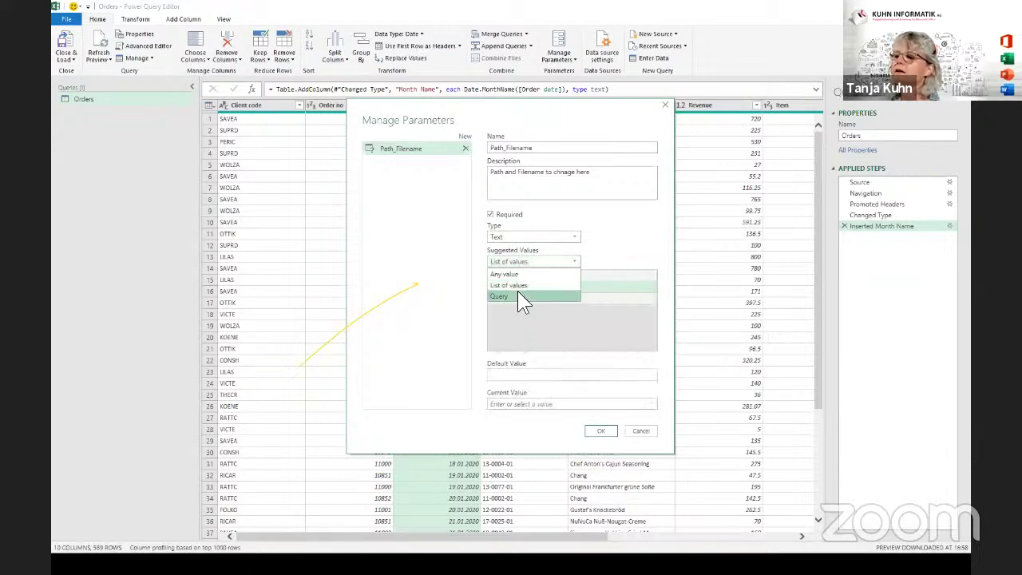
left_click(518, 296)
left_click(533, 261)
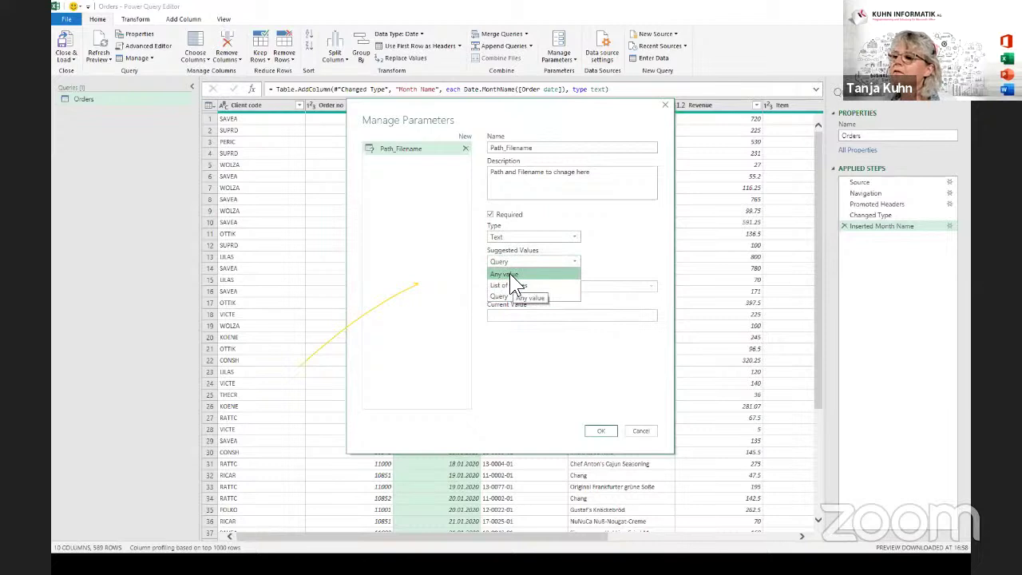
left_click(509, 274)
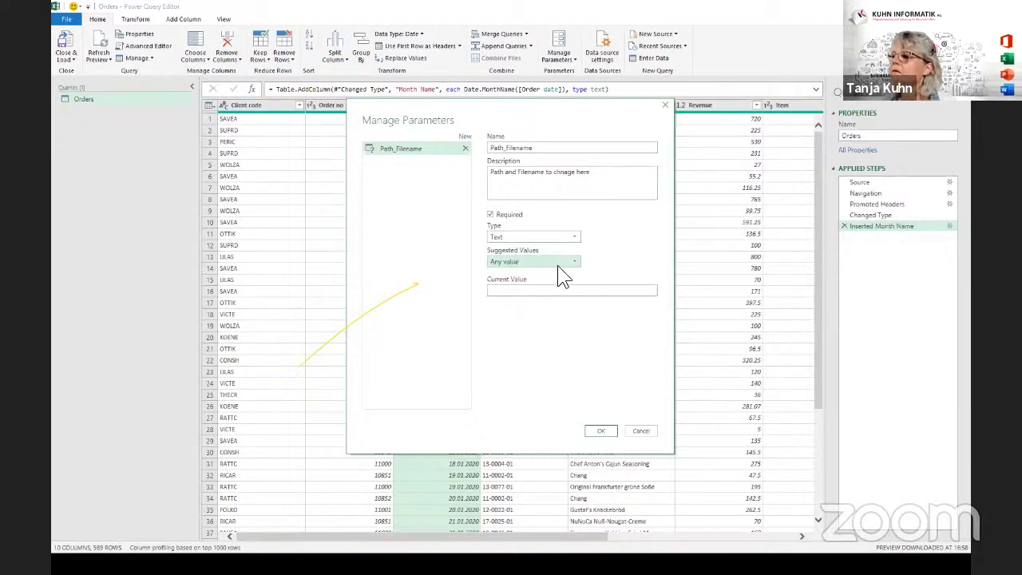
left_click(502, 290)
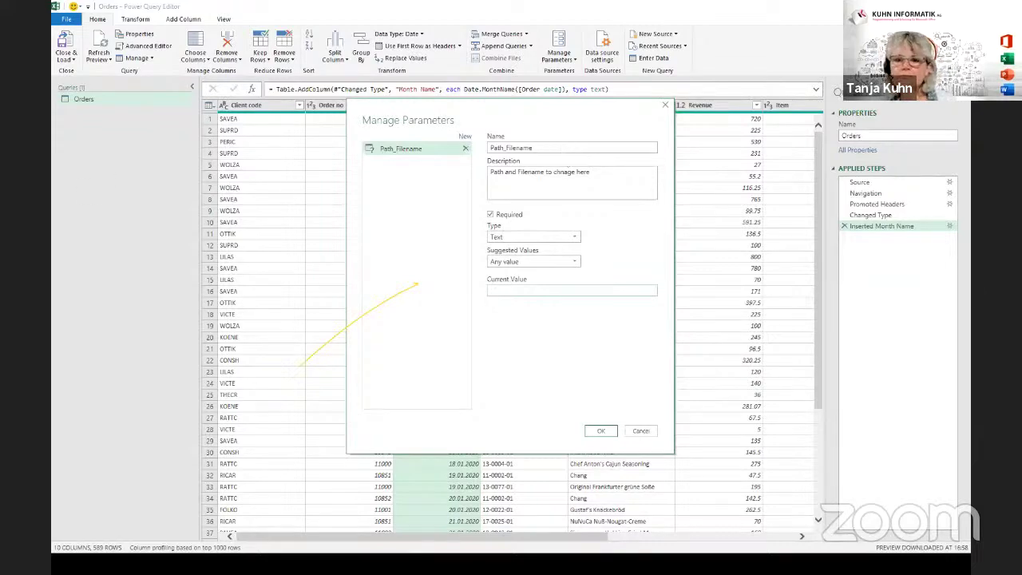
Paste the Desktop _Meetup_EN folder path as Path_Filename's current value.
key("alt+Tab")
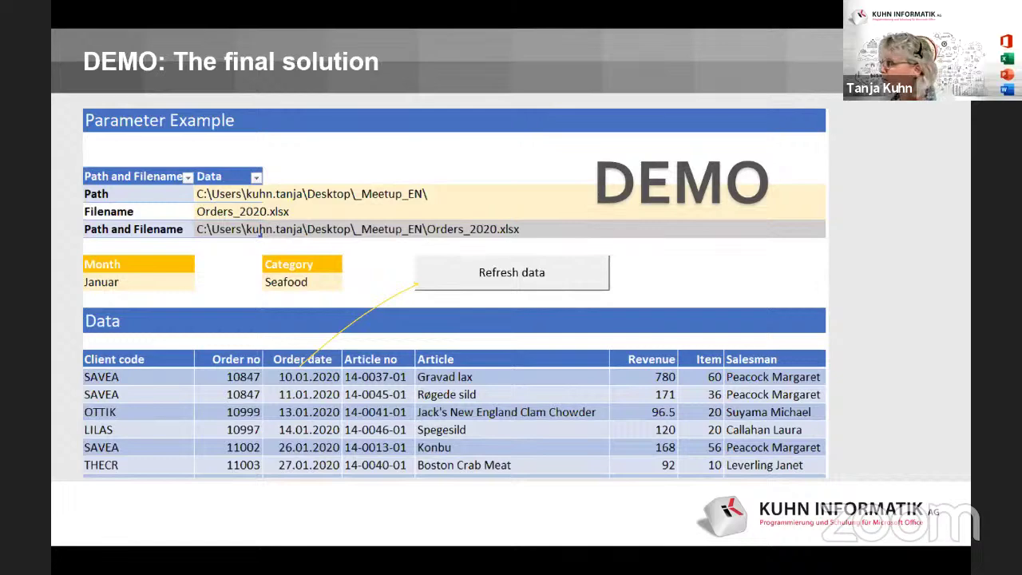
key("alt+Tab")
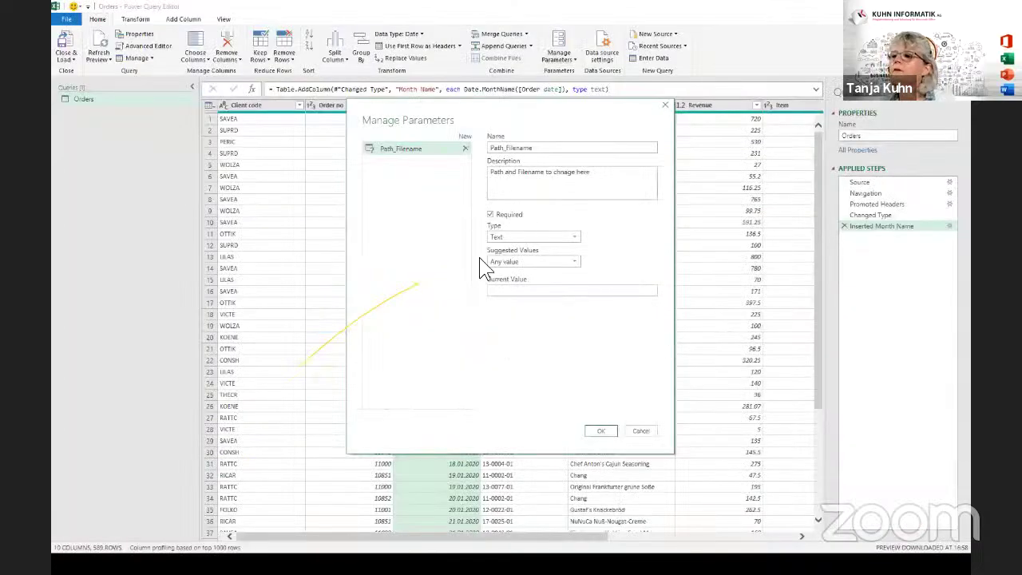
left_click(515, 290)
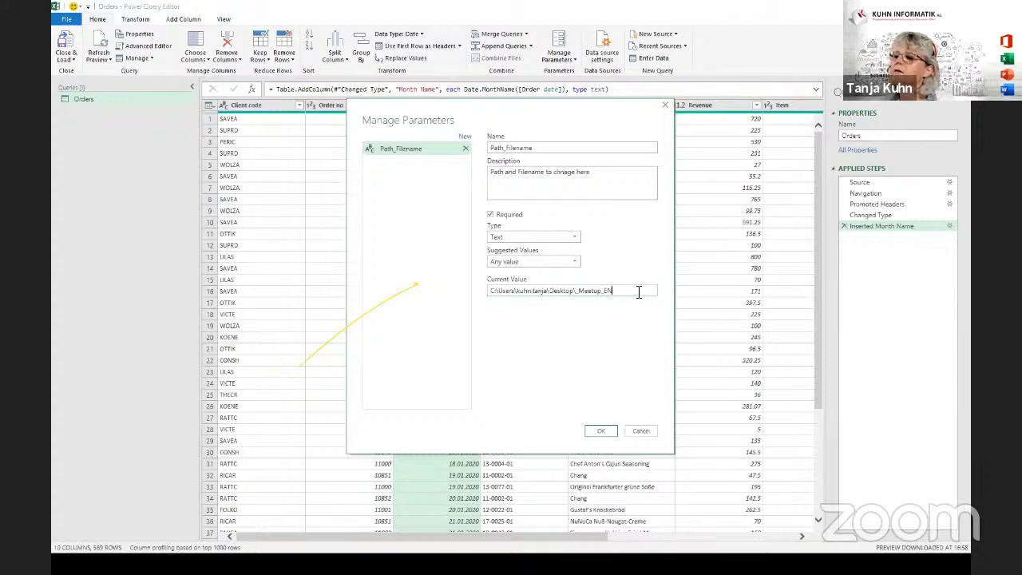
left_click_drag(634, 291, 471, 298)
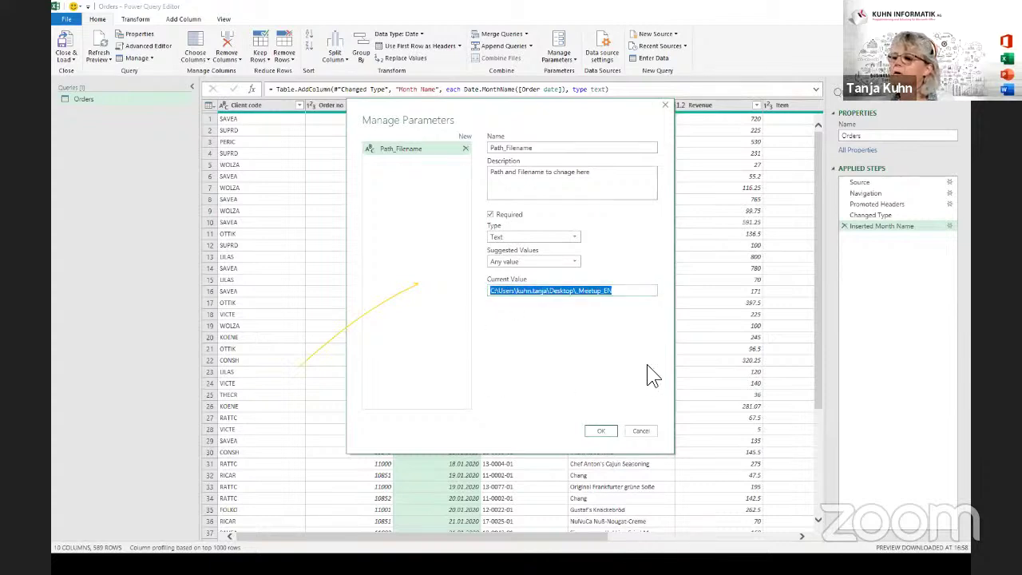
Save the Path_Filename parameter and review it alongside Orders in the Queries pane.
left_click(599, 432)
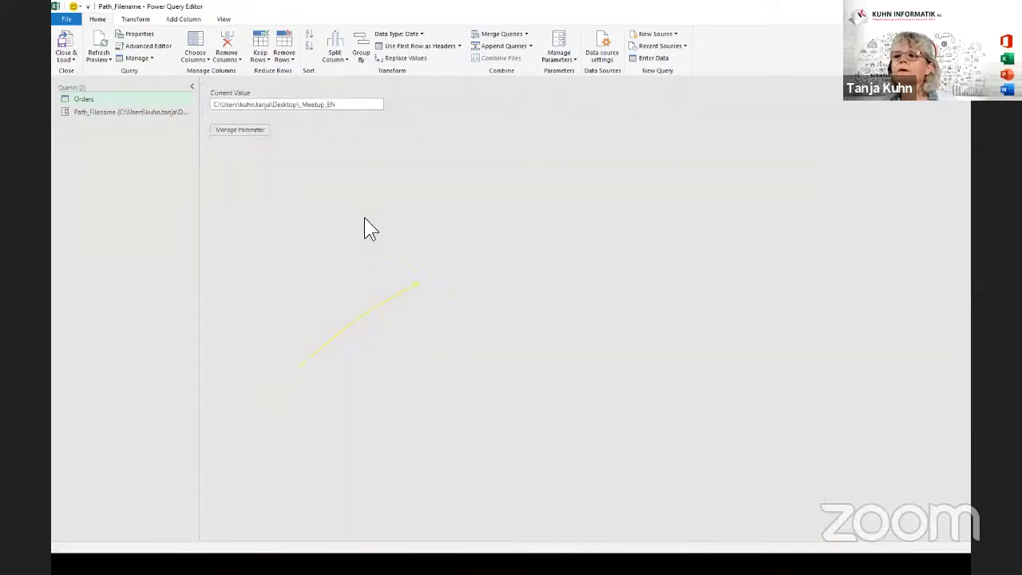
left_click(102, 99)
left_click(101, 112)
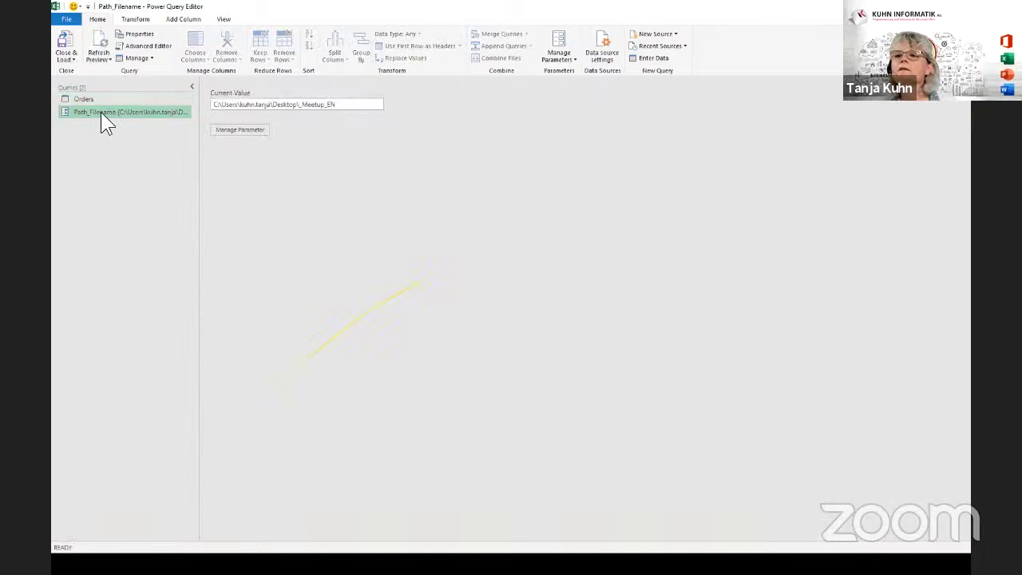
left_click(191, 86)
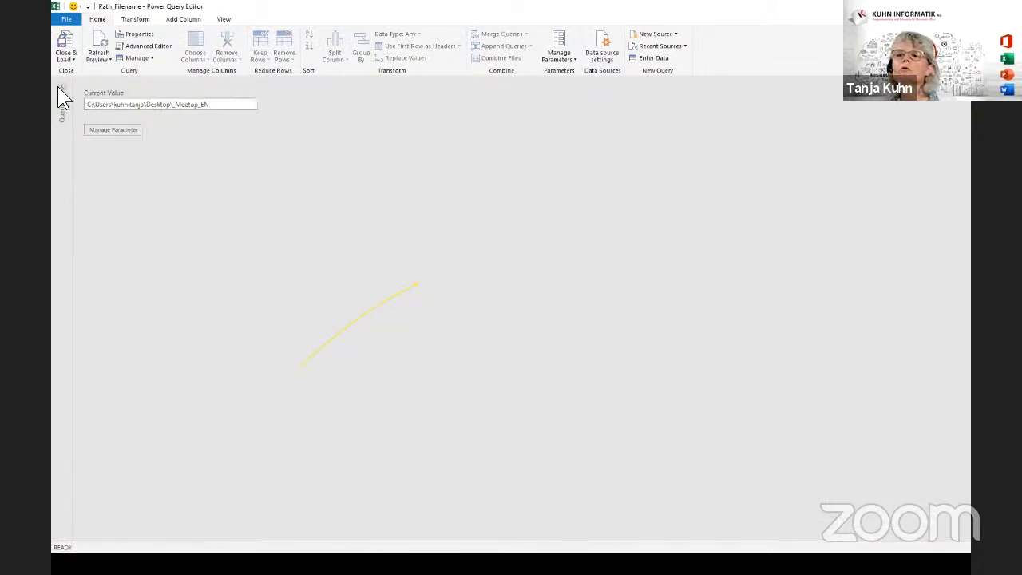
left_click(64, 89)
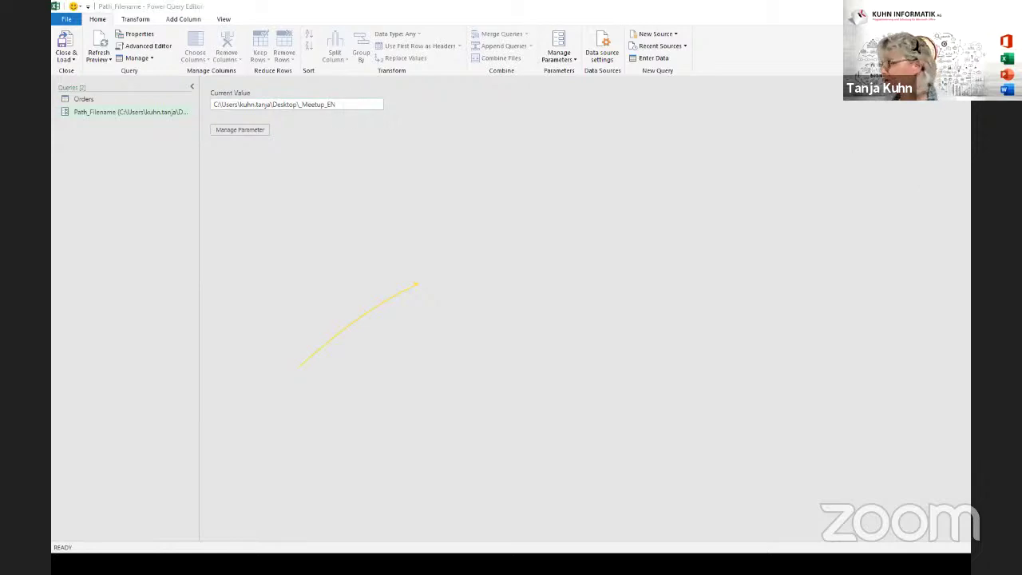
Append '\Orders_2020.xlsx' to the current value path and go back to the Orders query.
left_click(354, 107)
type("\\")
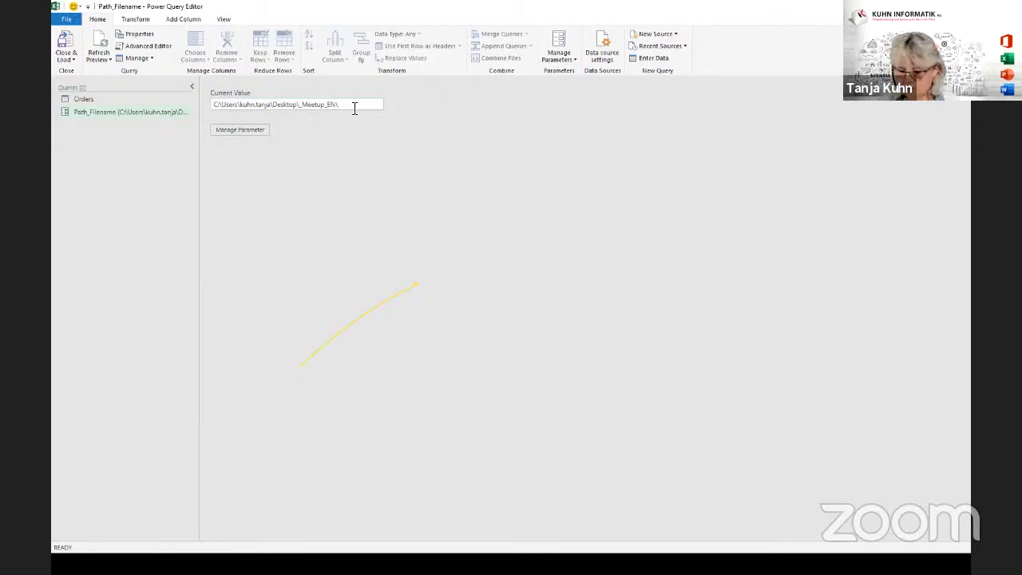
type("Orders_2020.xlsx")
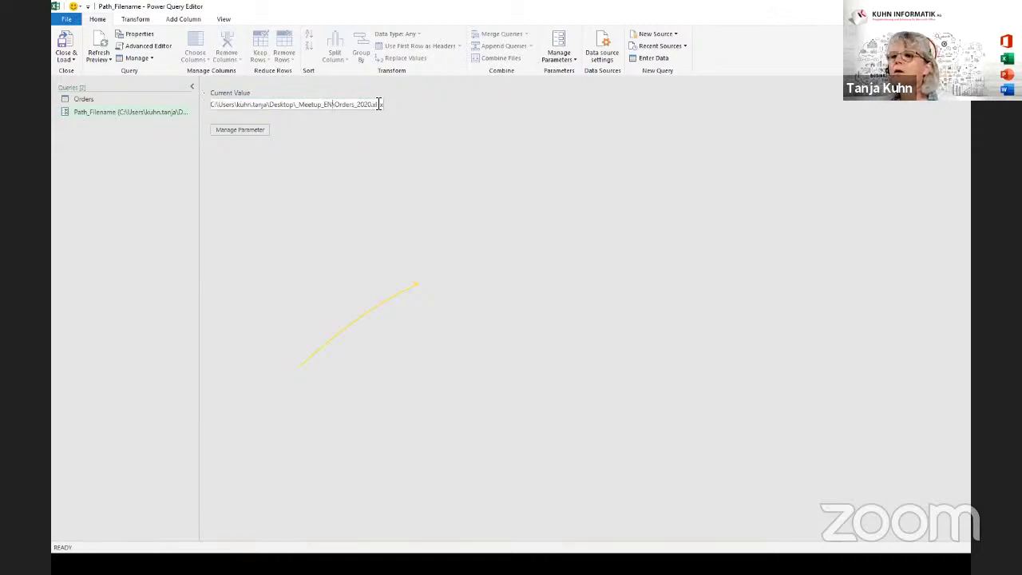
double_click(336, 106)
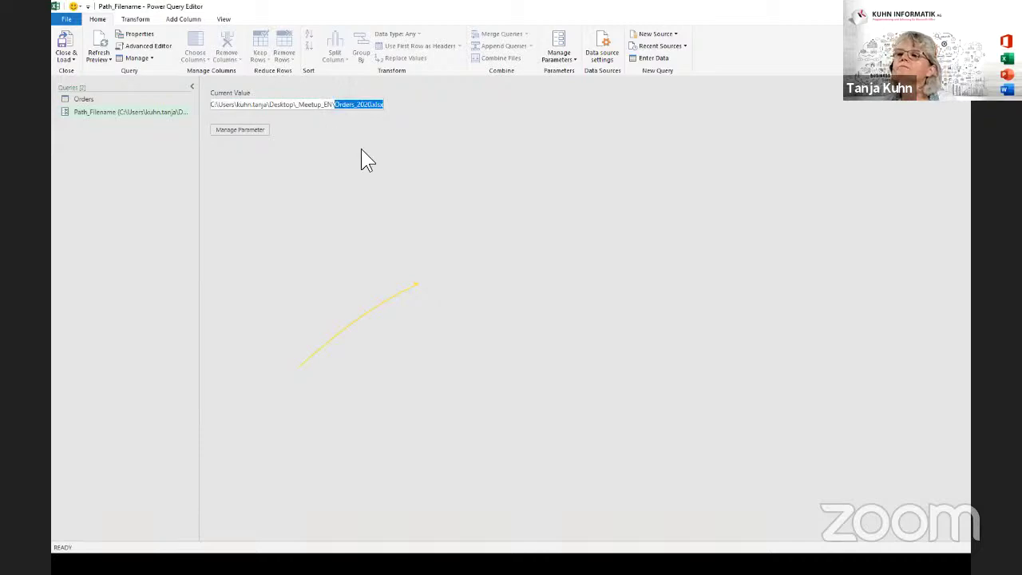
left_click(118, 97)
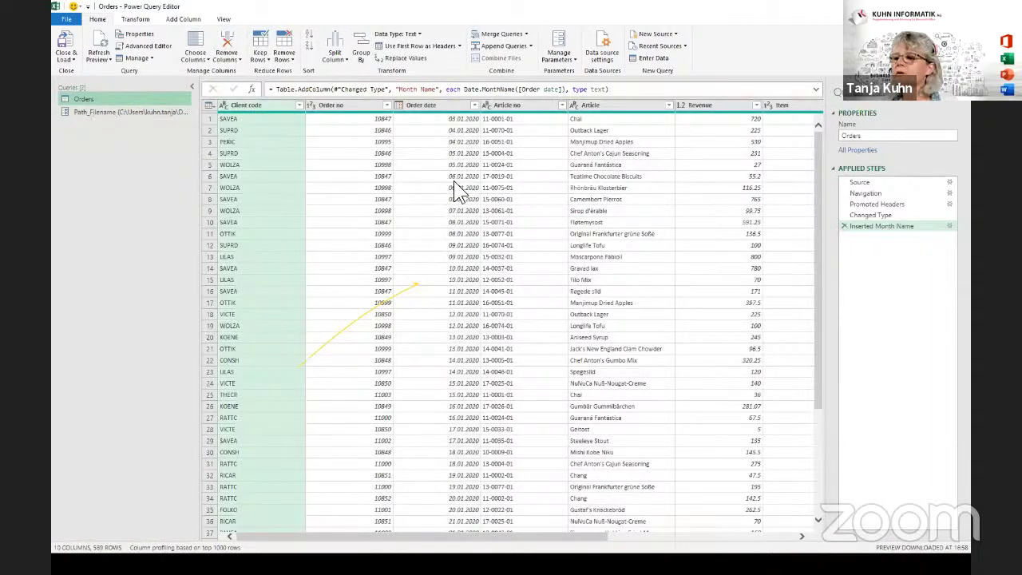
Change Path_Filename's current value to Orders_2021.xlsx and refresh the Orders preview.
left_click(88, 112)
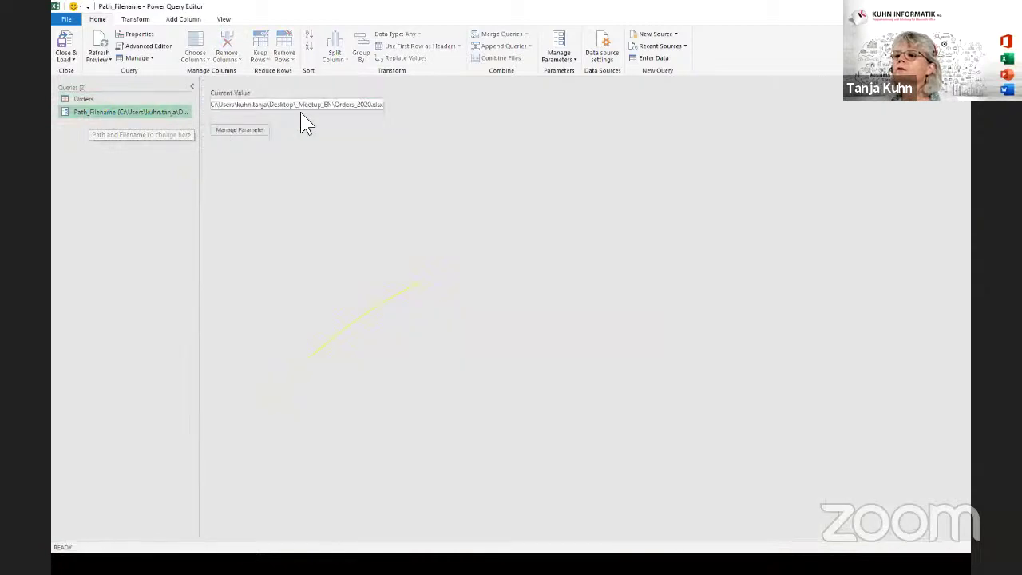
left_click(370, 104)
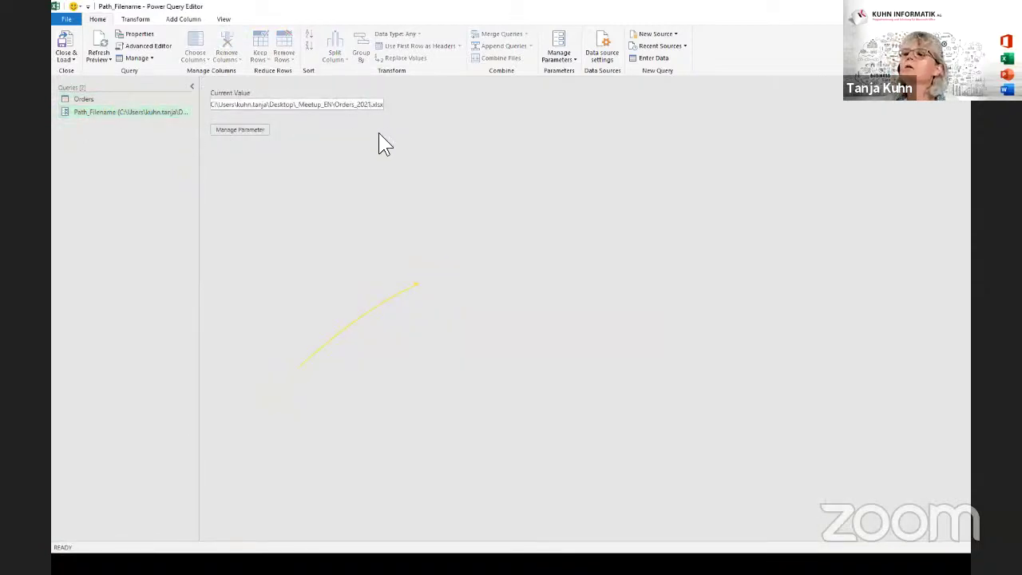
left_click(87, 99)
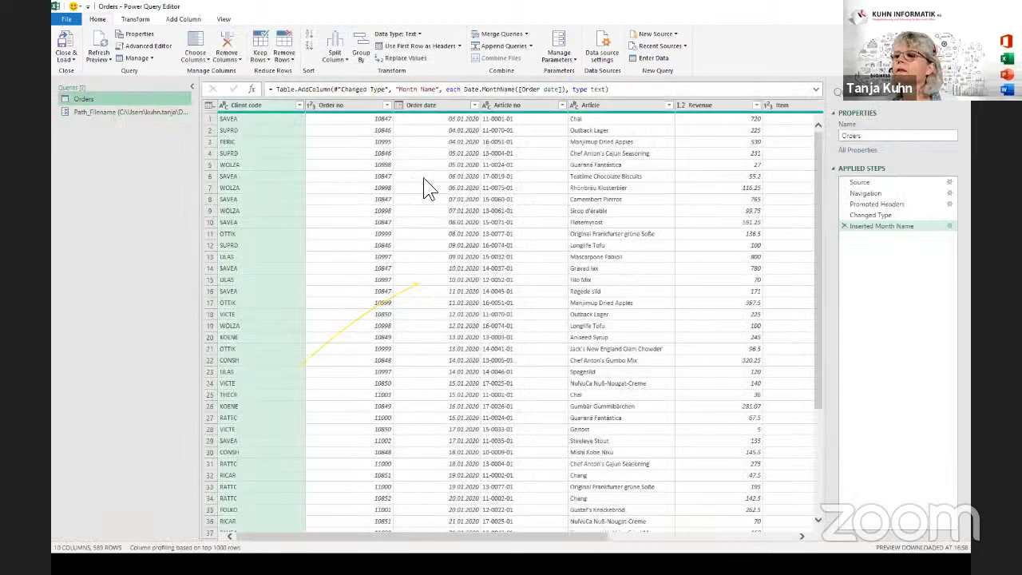
left_click(103, 111)
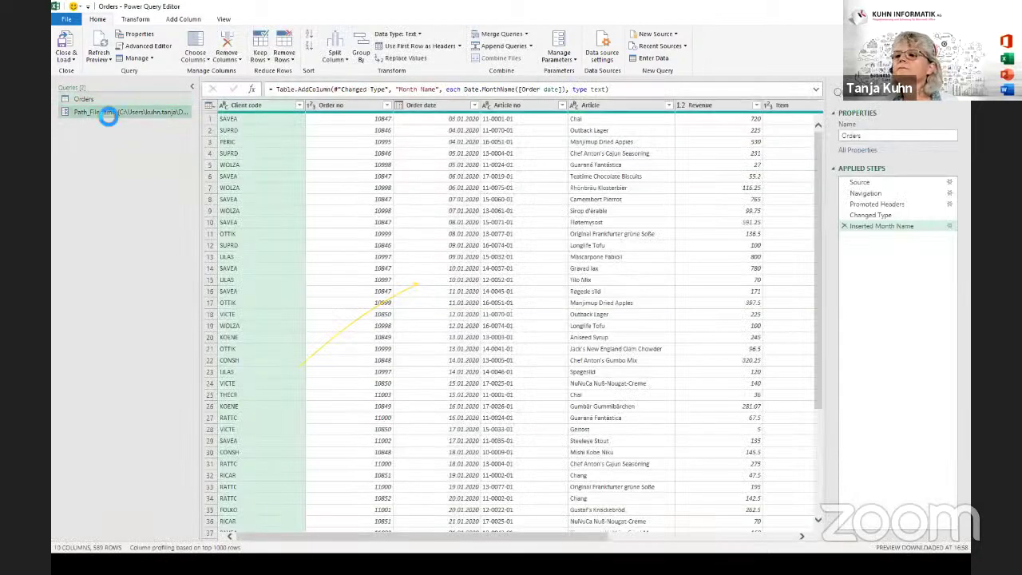
left_click(352, 106)
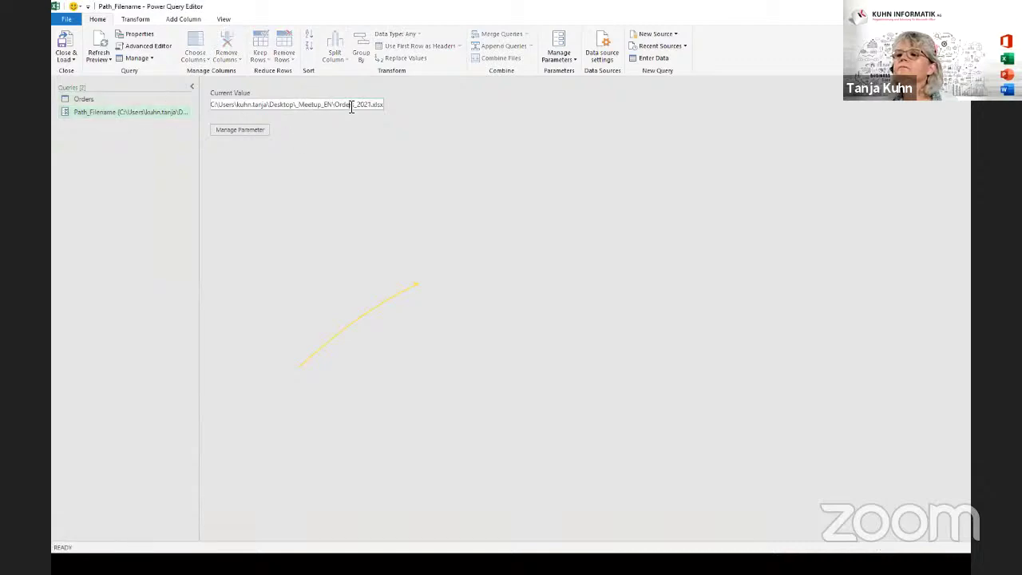
left_click(134, 100)
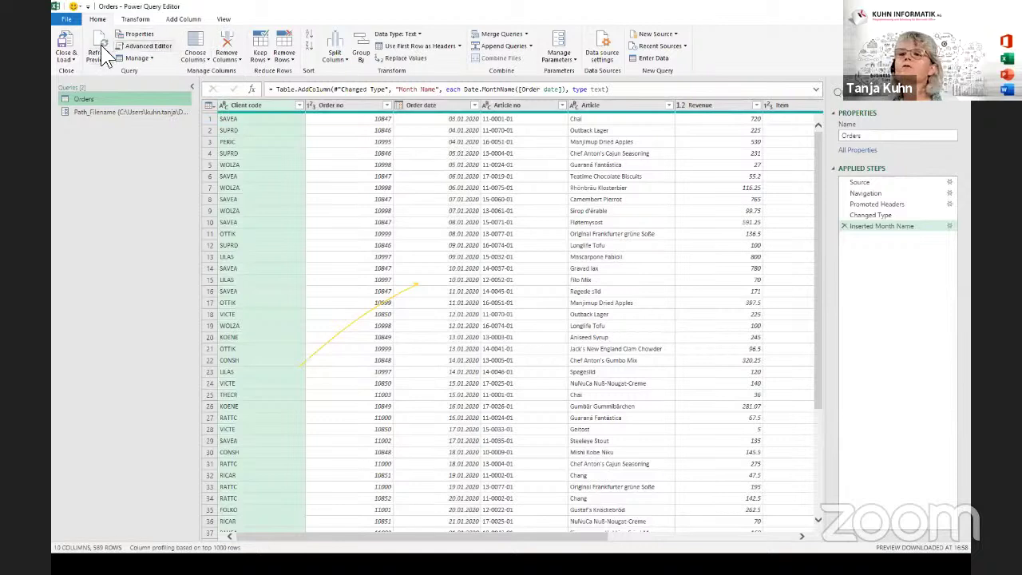
left_click(99, 37)
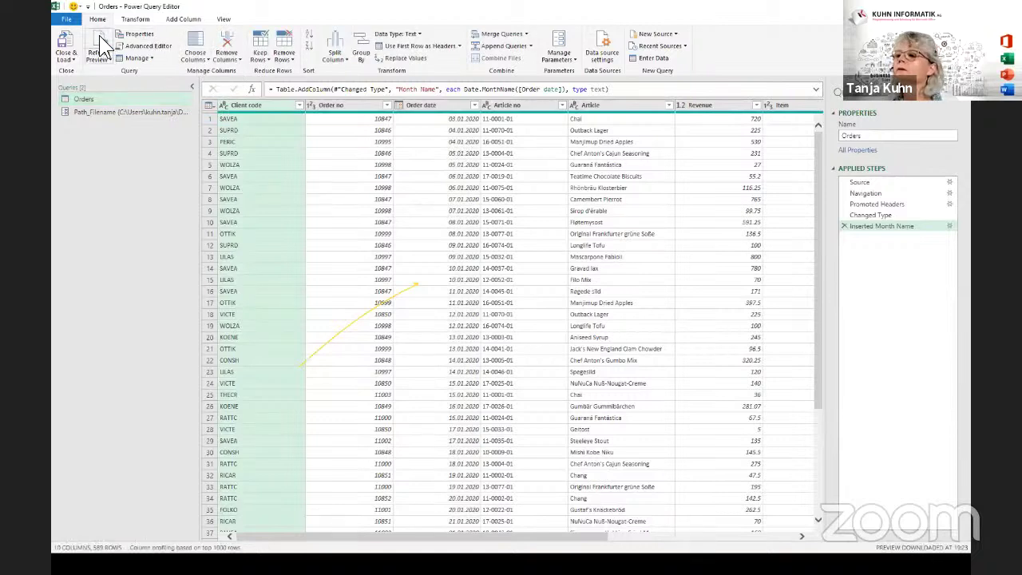
Compare Path_Filename with the Orders query, which still shows 2020 orders in 589 rows.
left_click(140, 115)
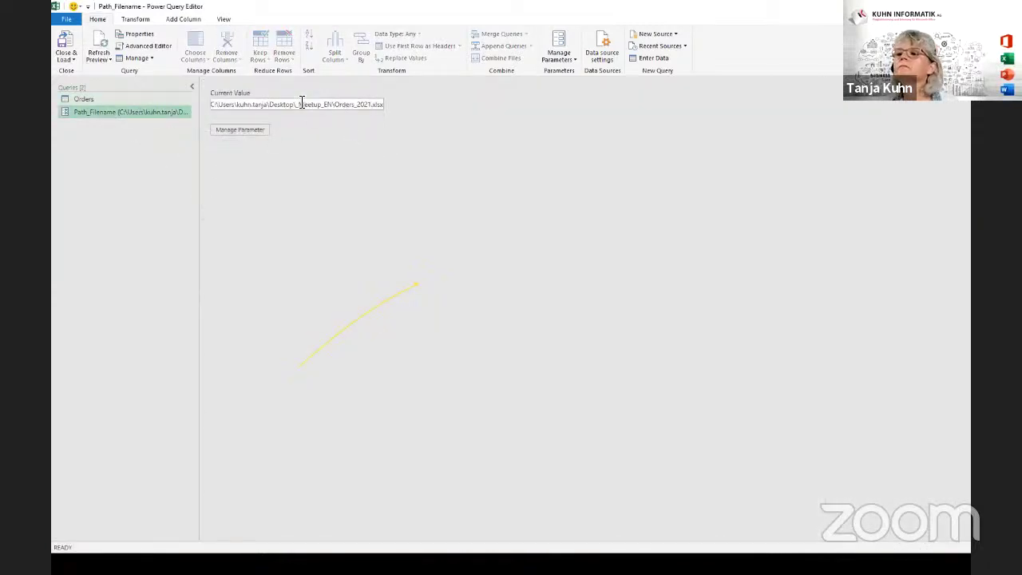
left_click(330, 107)
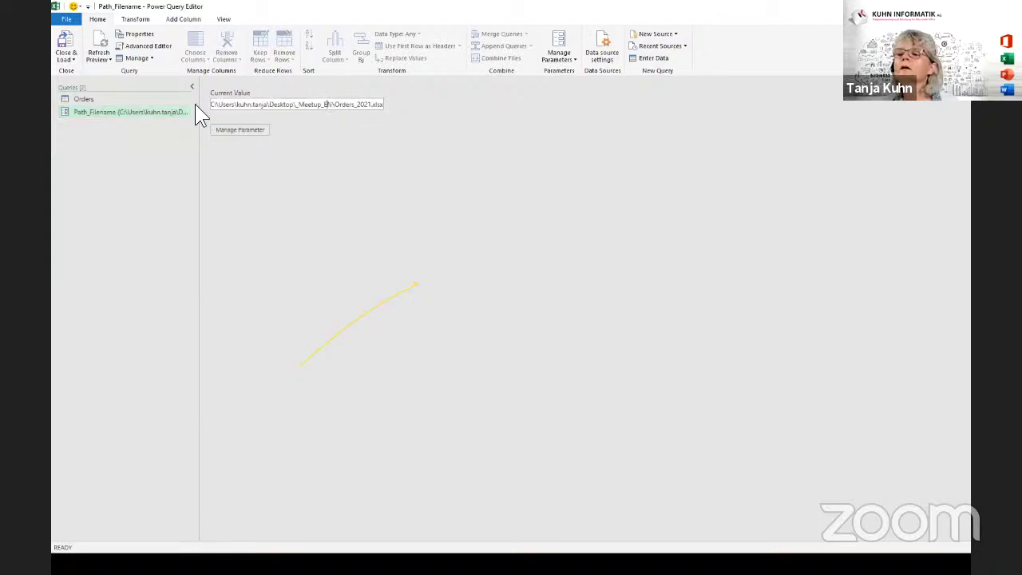
left_click(101, 100)
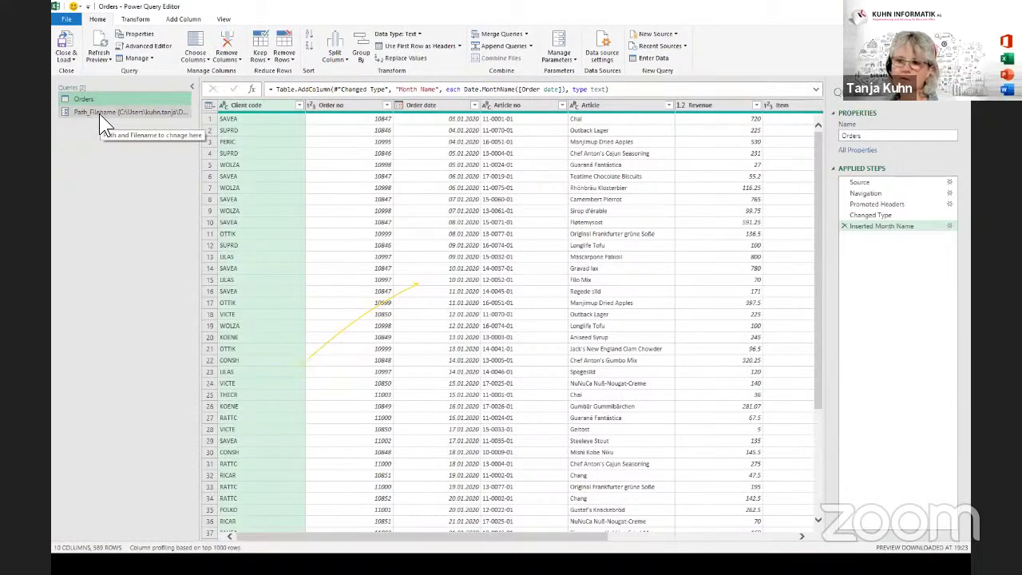
left_click(99, 111)
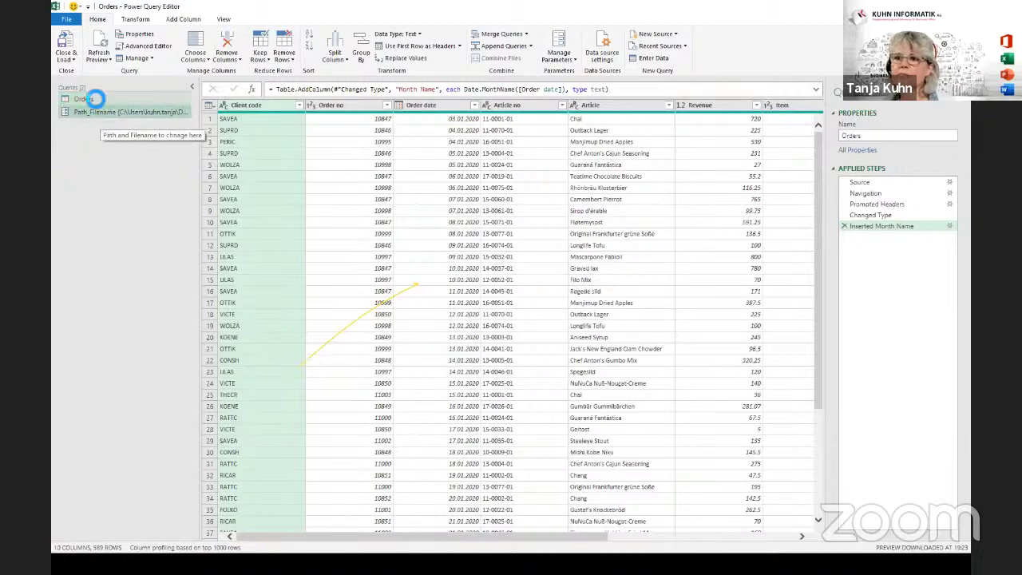
left_click(92, 100)
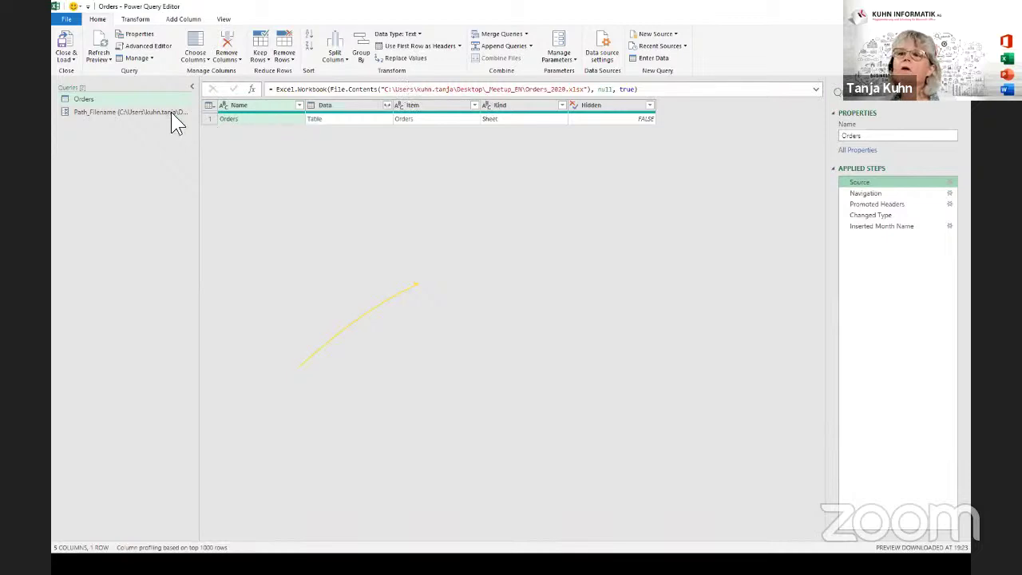
double_click(99, 112)
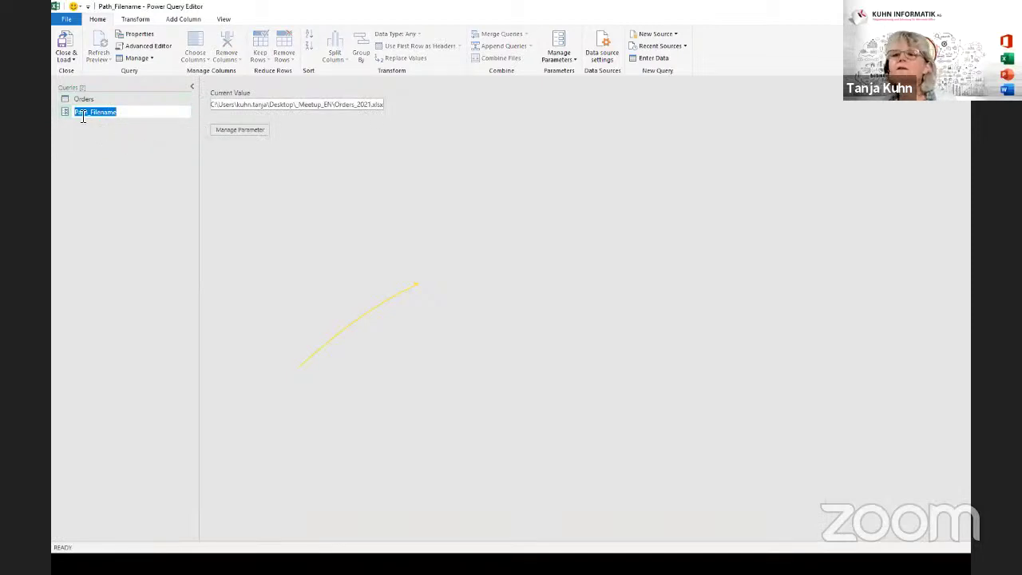
key("Return")
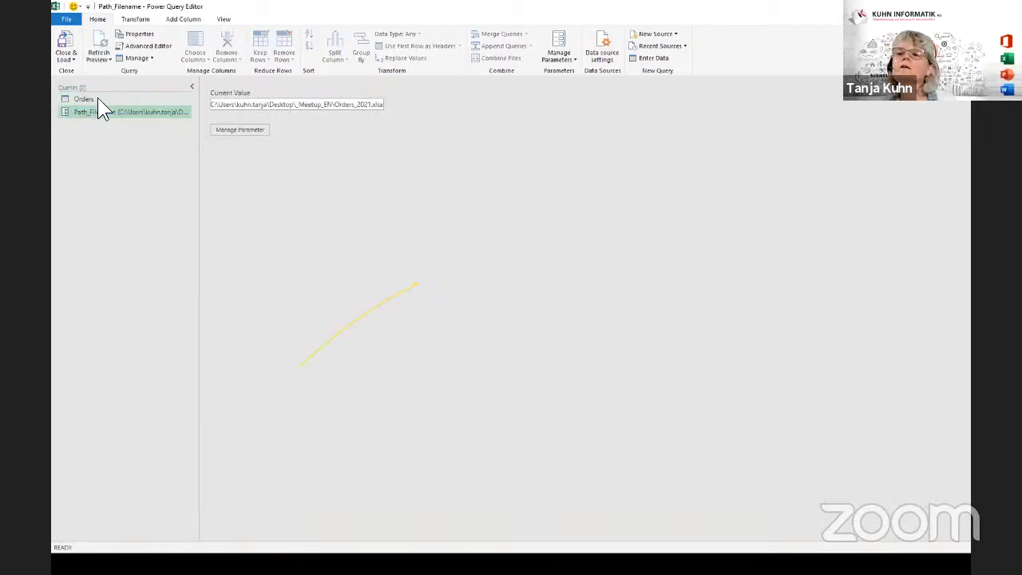
left_click(99, 100)
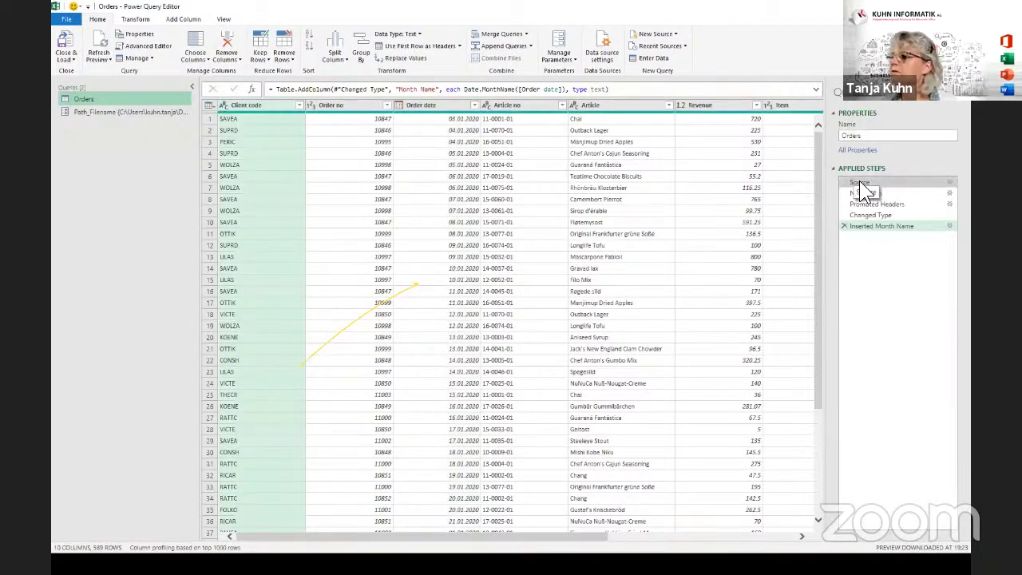
Replace the hard-coded file path in the Orders Source step with Path_Filename, then check the Inserted Month Name result.
left_click(860, 183)
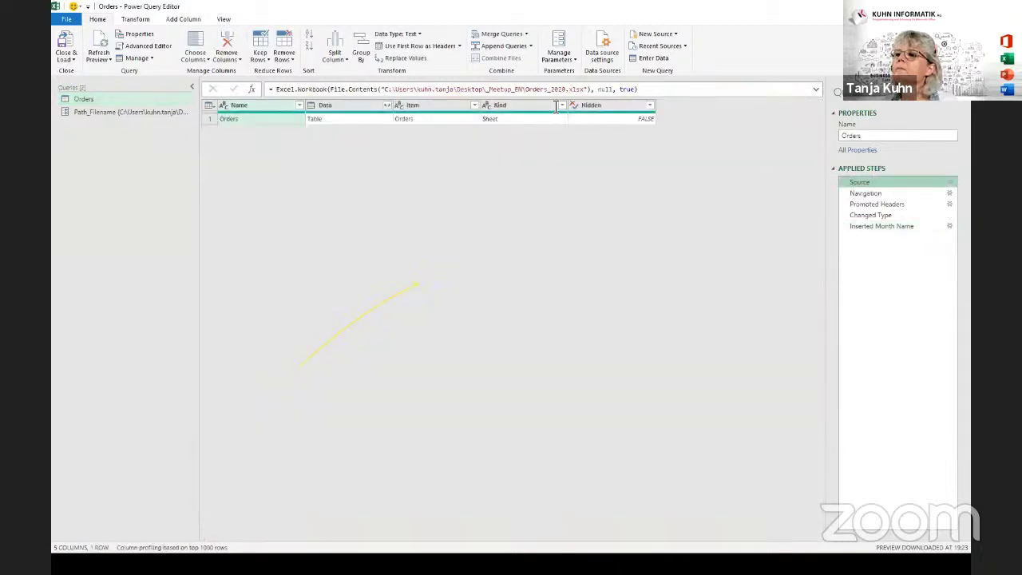
left_click_drag(383, 90, 590, 90)
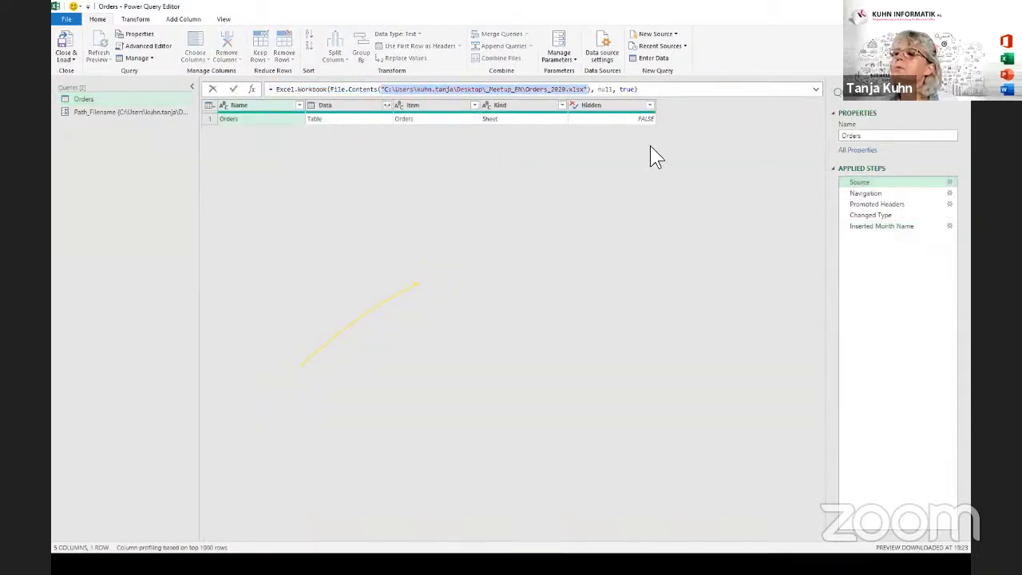
key("Delete")
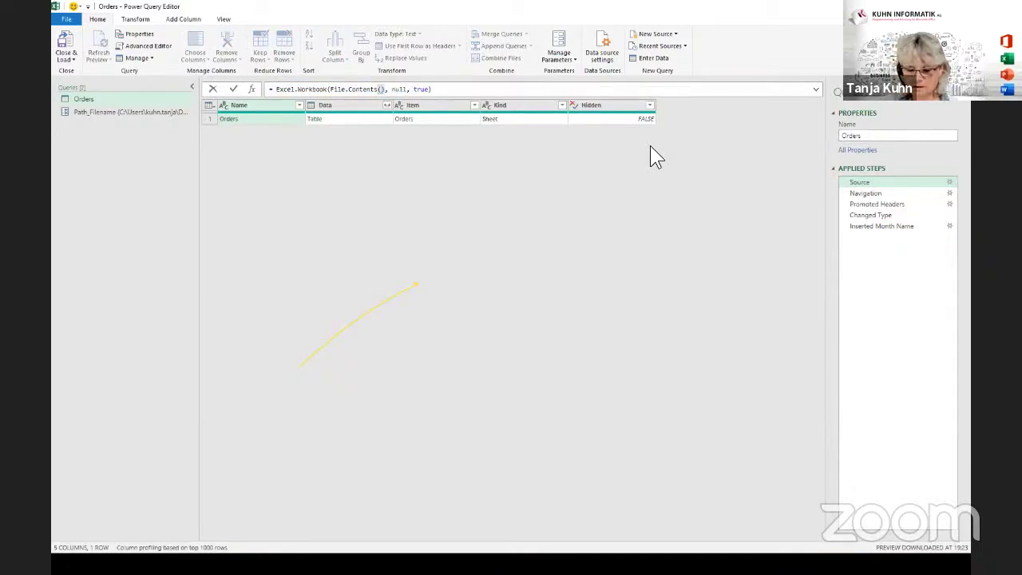
type("Path_Filename")
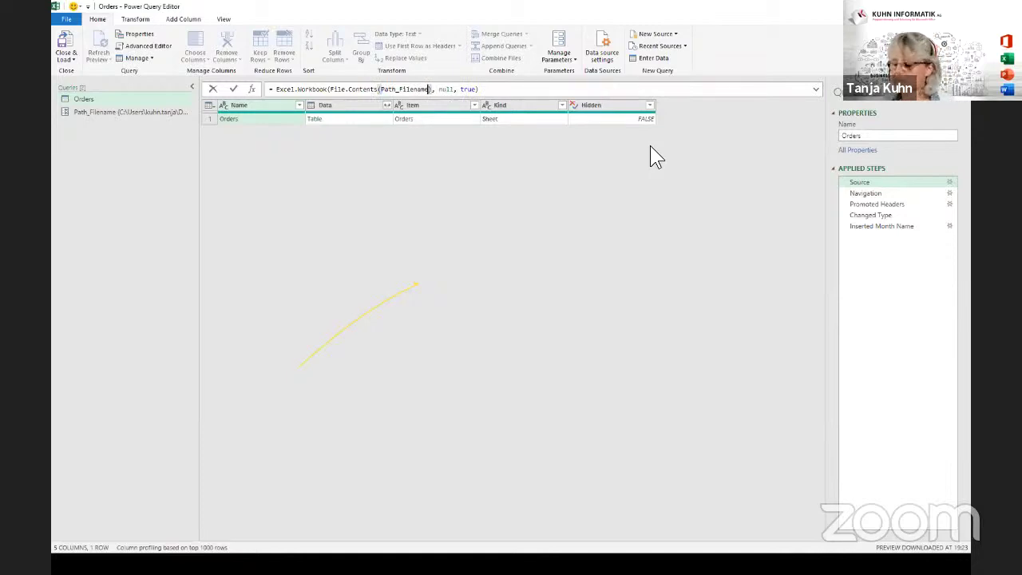
key("Return")
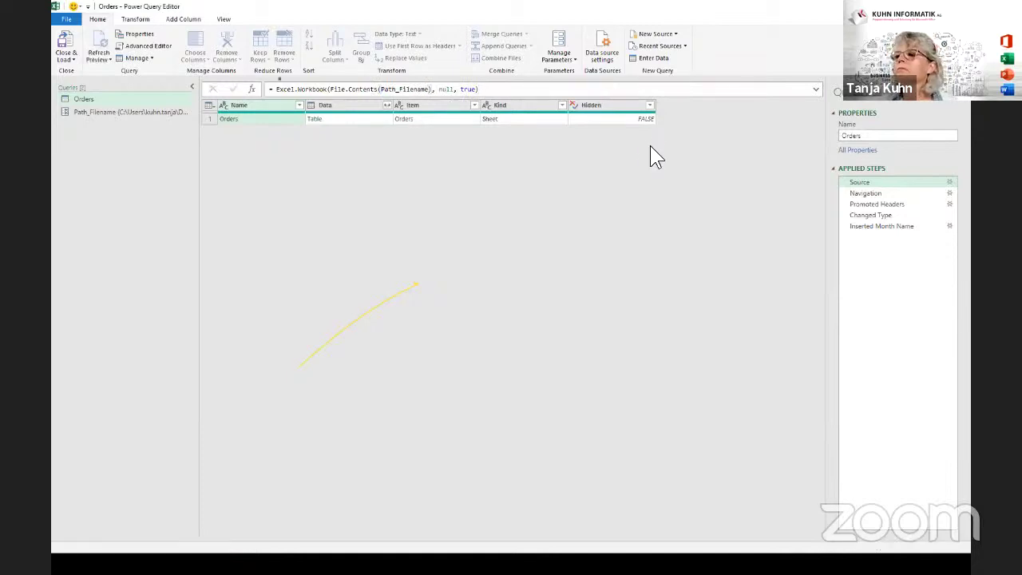
left_click(863, 226)
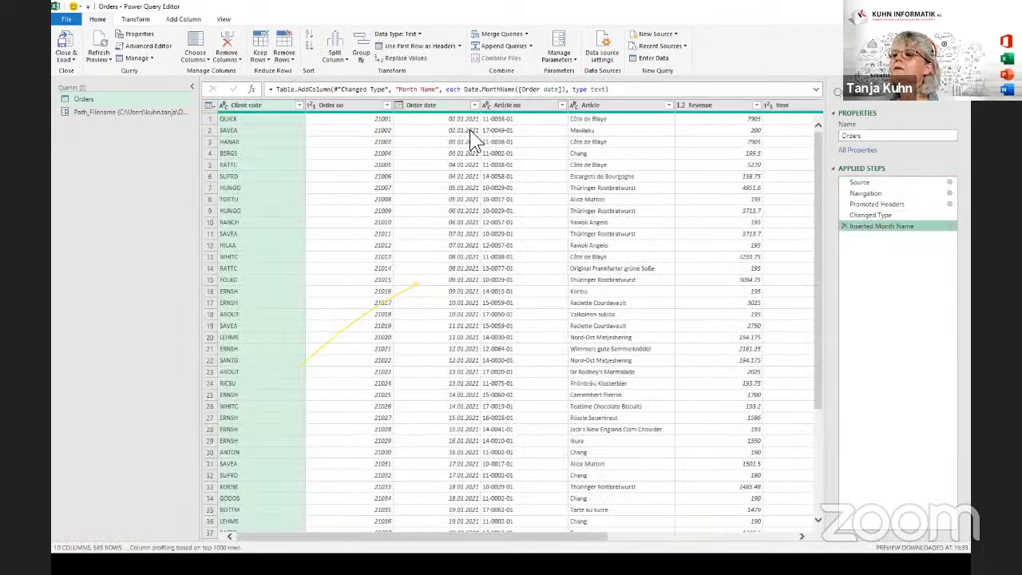
Set the Path_Filename parameter's current value to Orders_2020.xlsx.
left_click(94, 112)
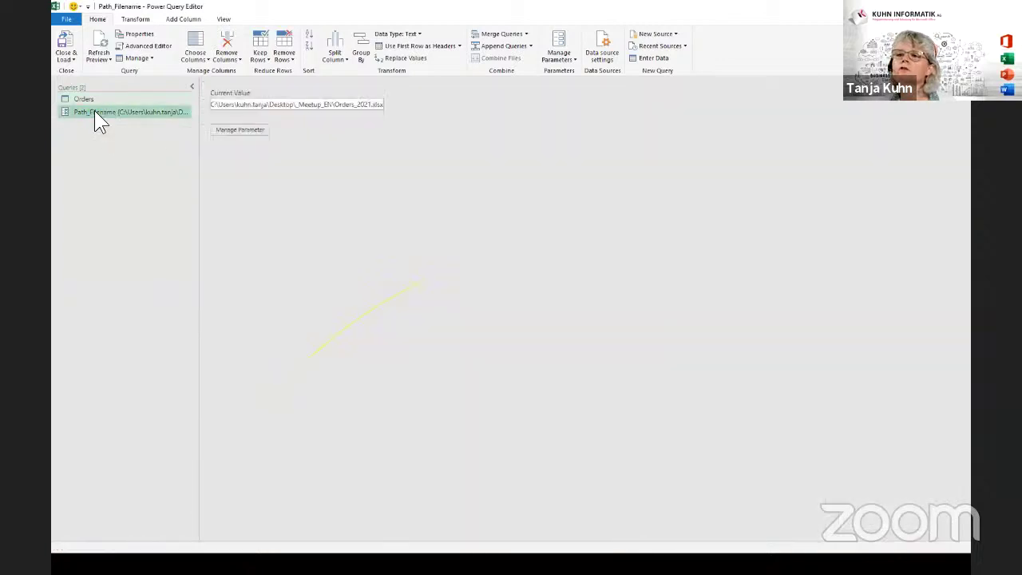
left_click(369, 106)
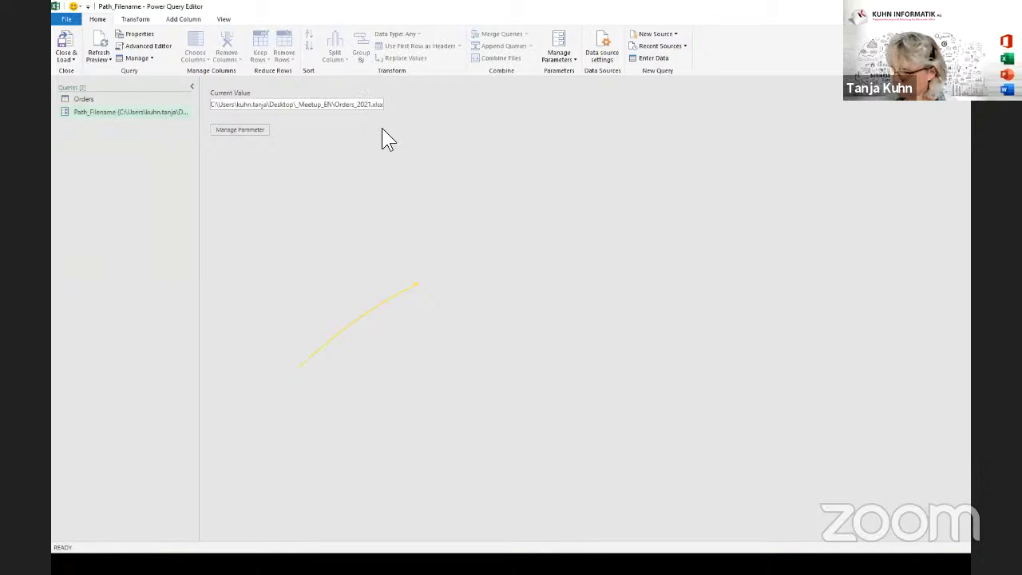
key("Return")
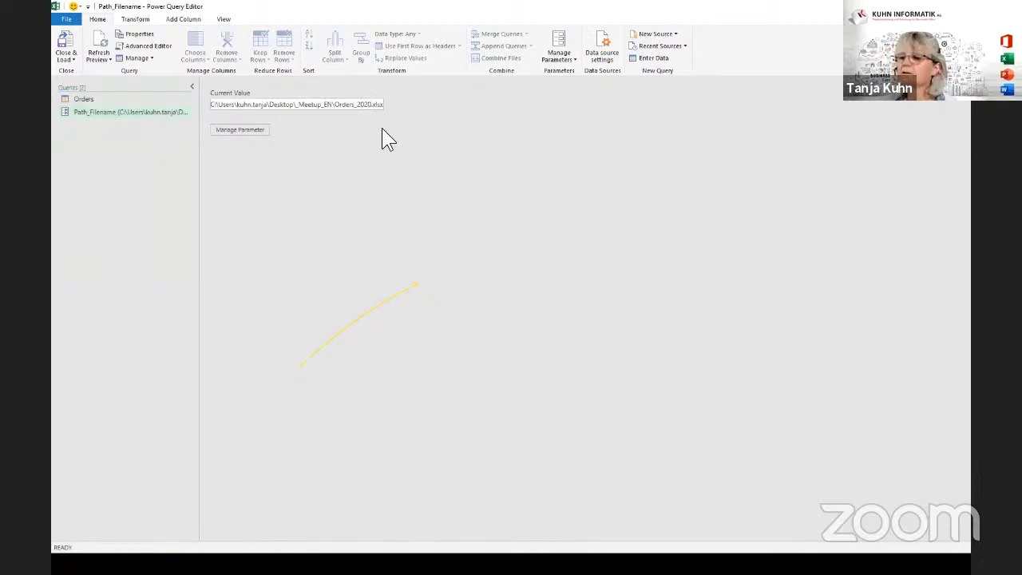
Compare the Orders data with the Path_Filename parameter, then bring up the Close & Load options.
left_click(104, 98)
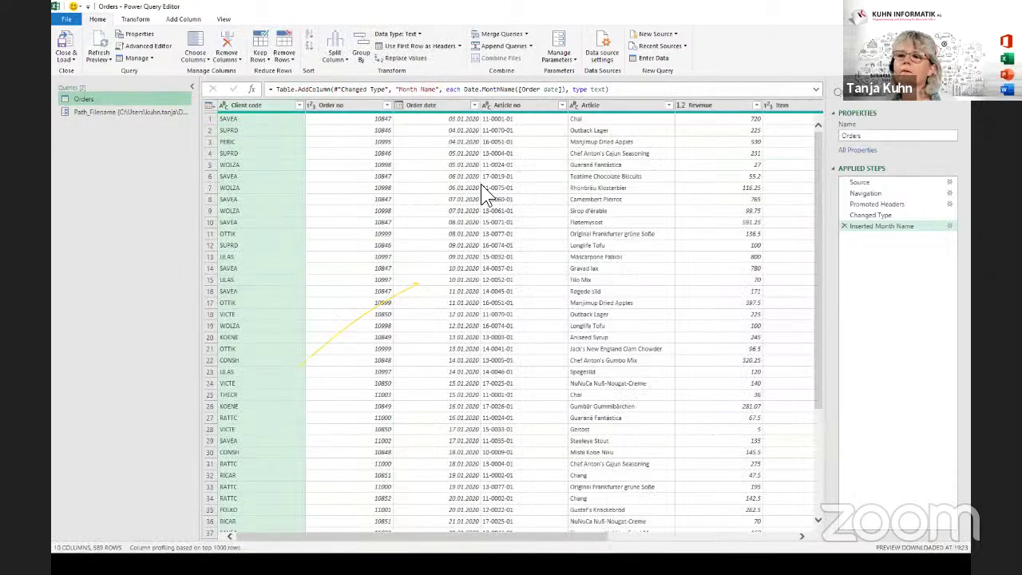
left_click(83, 111)
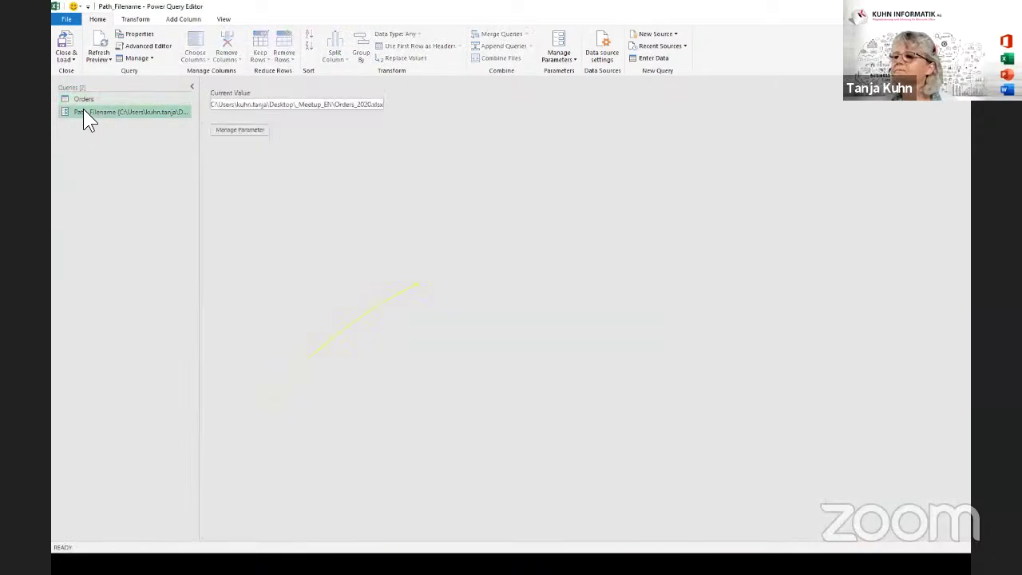
left_click(76, 99)
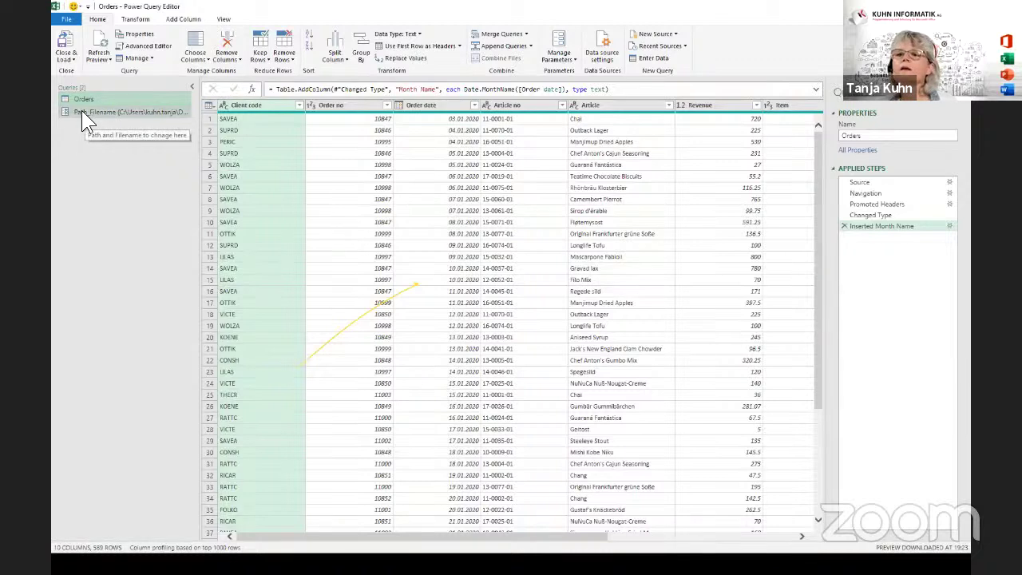
left_click(83, 114)
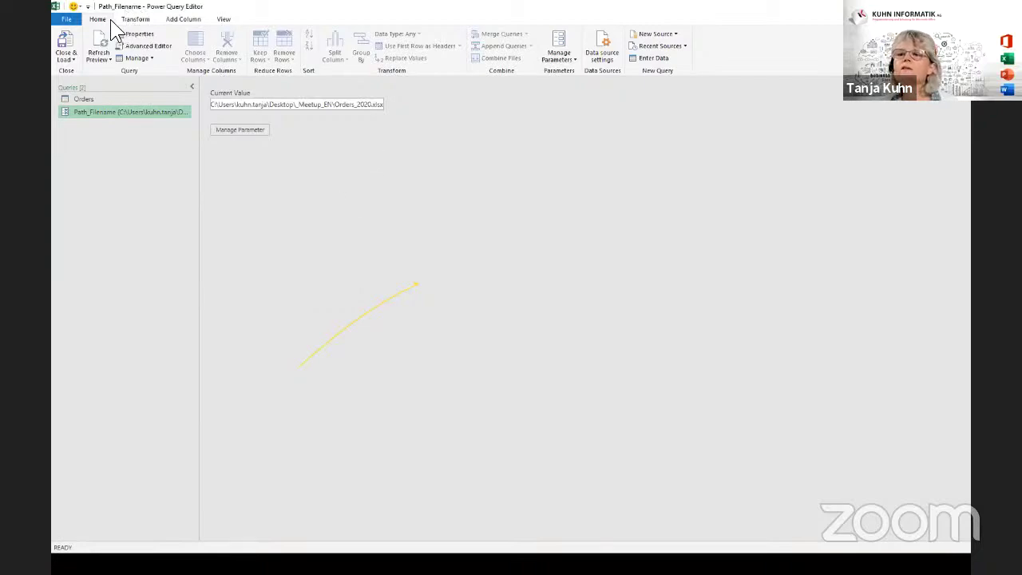
left_click(72, 60)
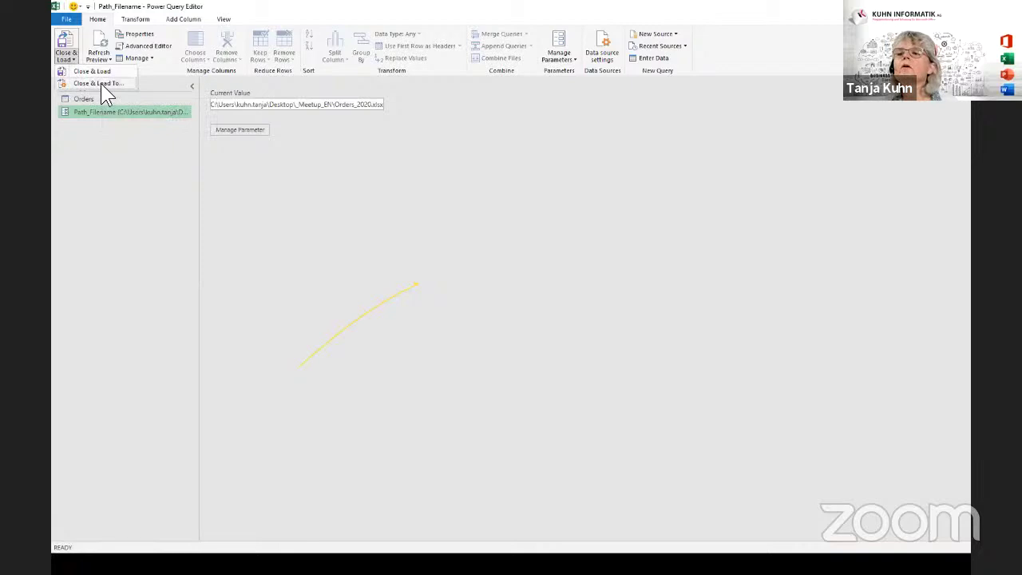
Use Close & Load To... with Only Create Connection for the Orders and Path_Filename queries.
left_click(101, 83)
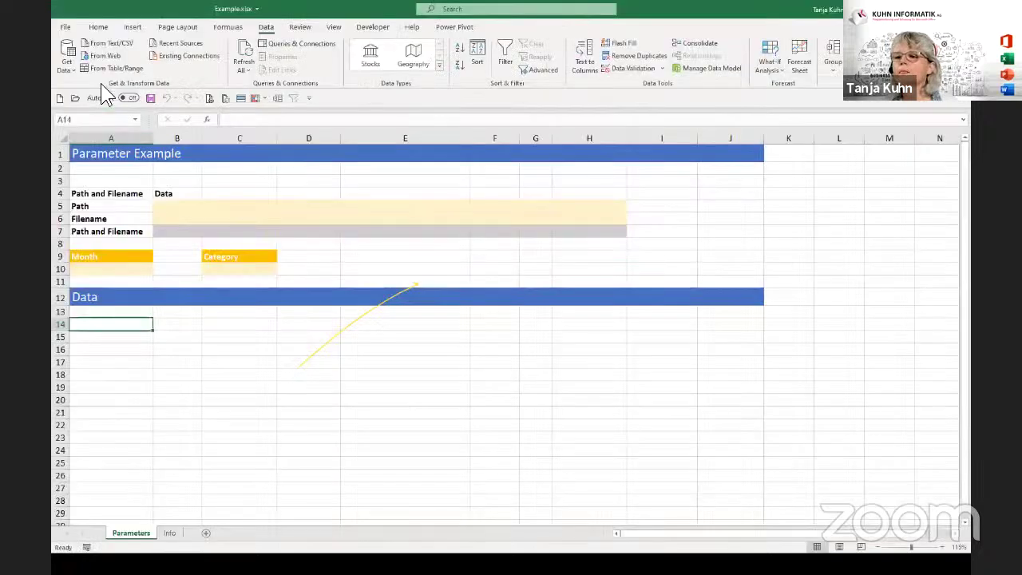
left_click(591, 238)
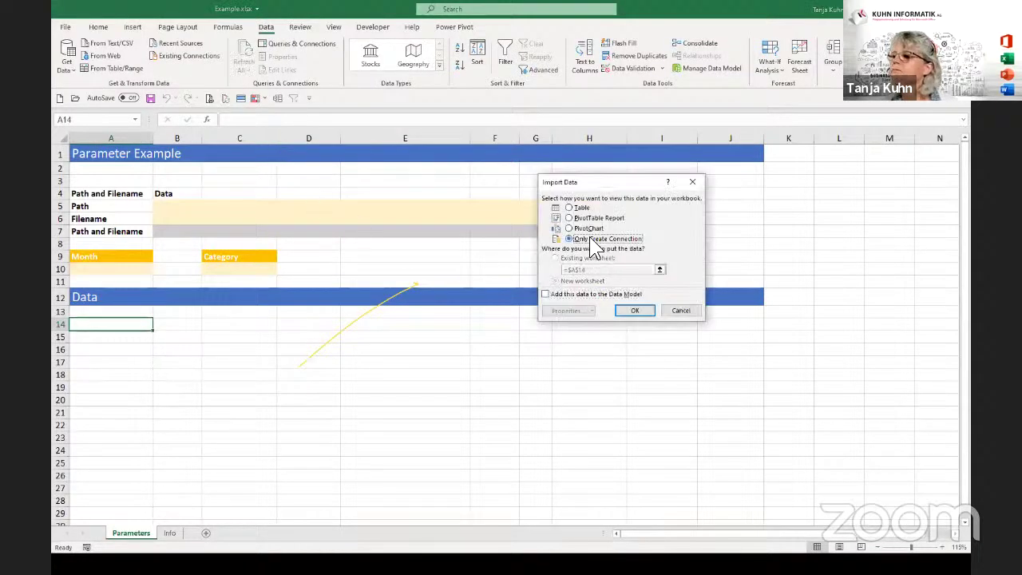
left_click(636, 309)
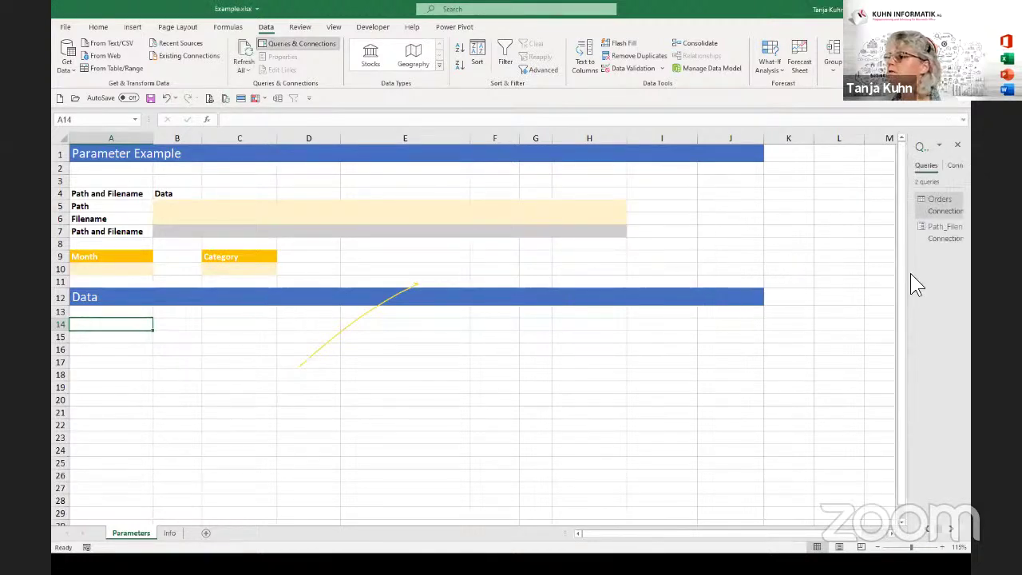
Widen the Queries & Connections pane, view Path_Filename's current path, then close the editor.
left_click_drag(913, 272, 788, 280)
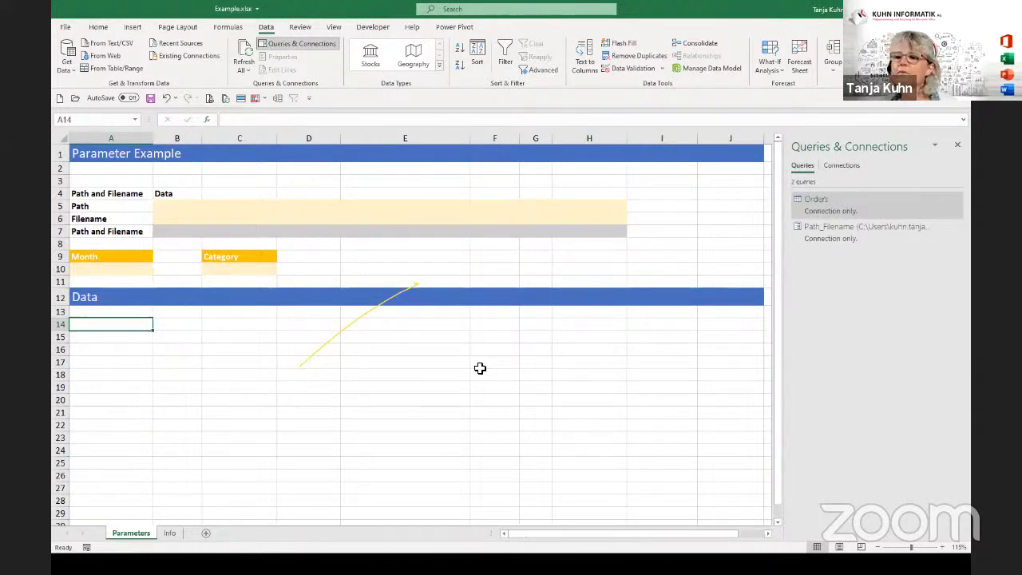
left_click(352, 327)
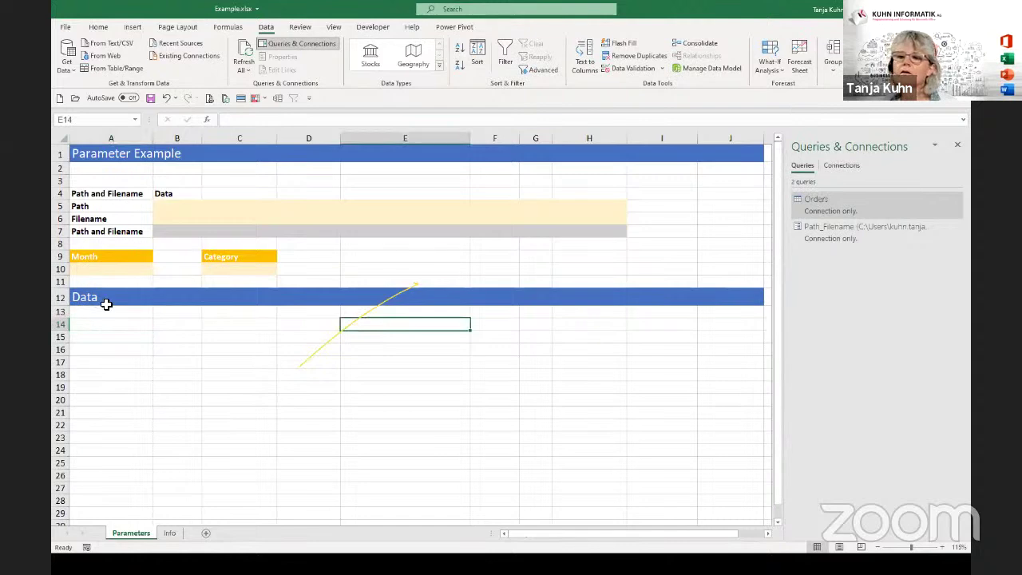
left_click(106, 314)
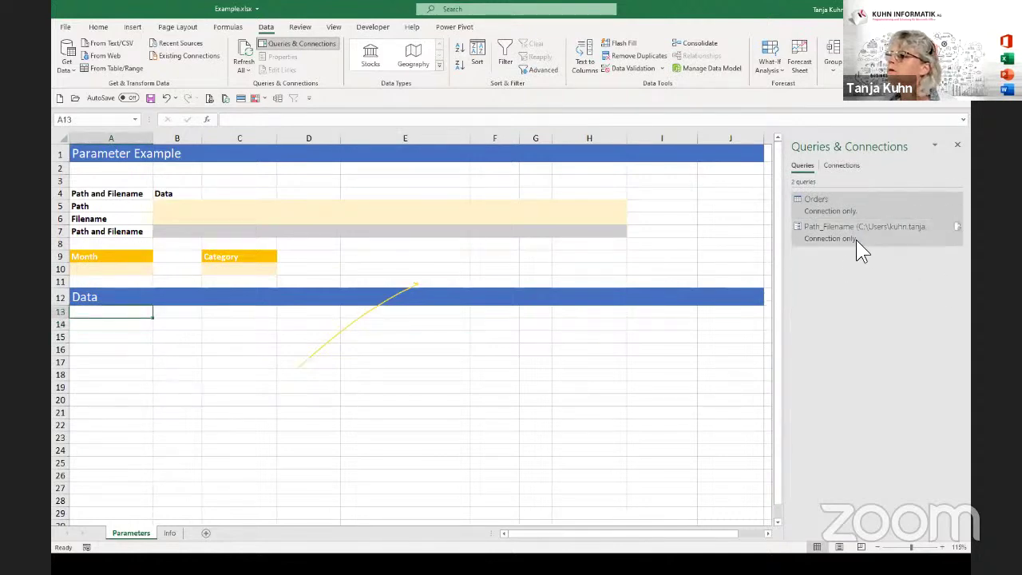
left_click(125, 339)
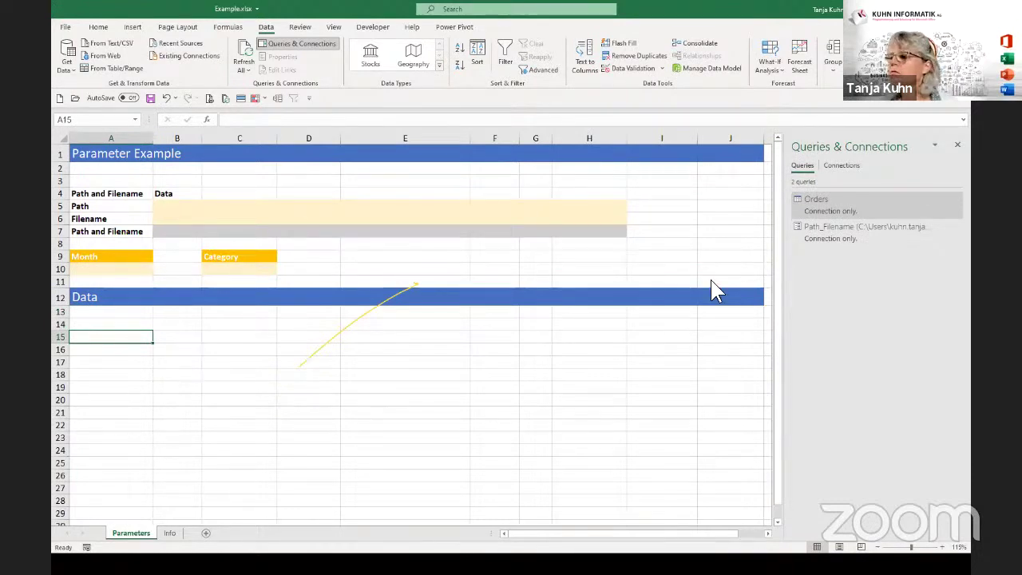
left_click(842, 227)
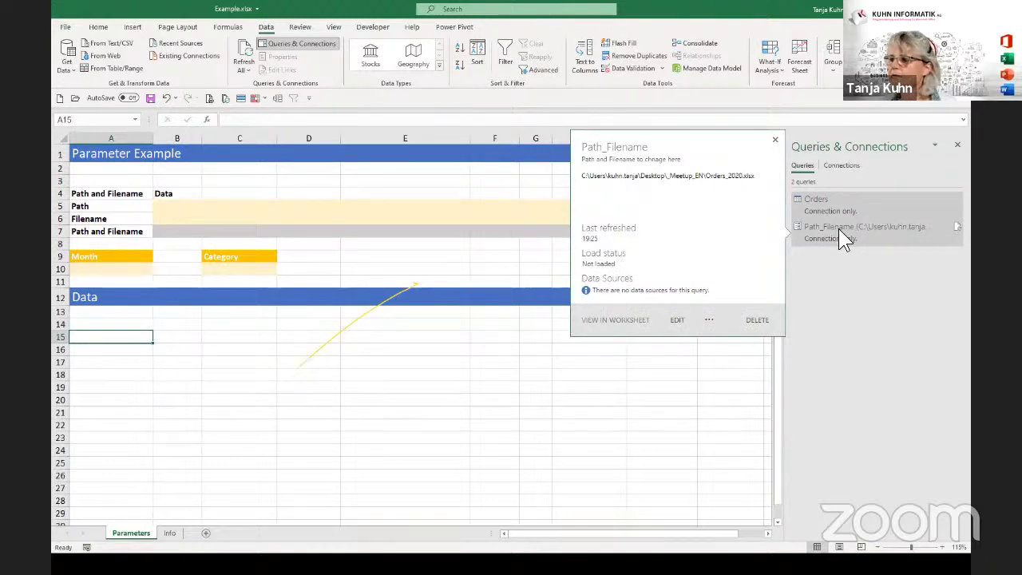
double_click(839, 228)
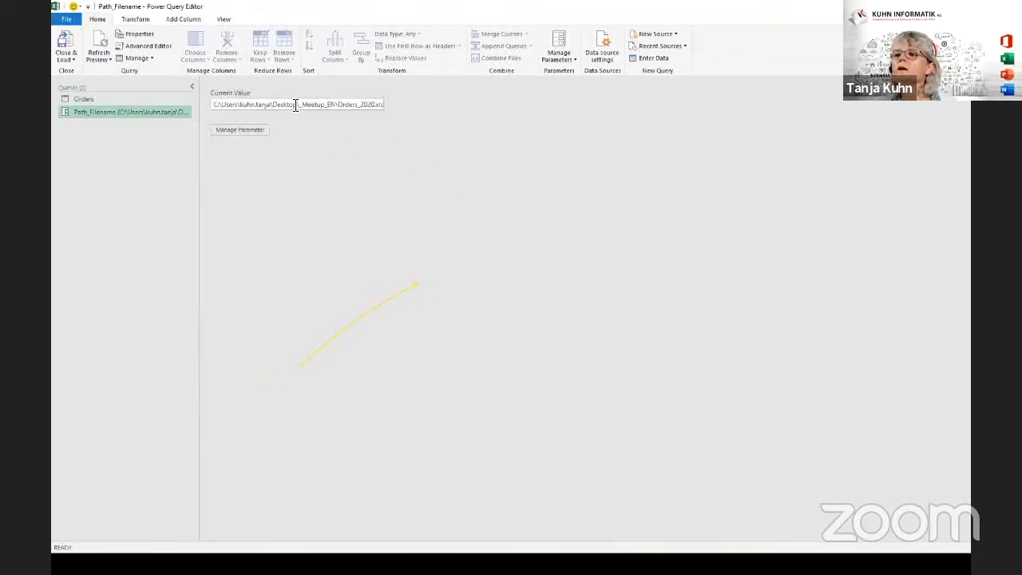
left_click_drag(295, 106, 413, 110)
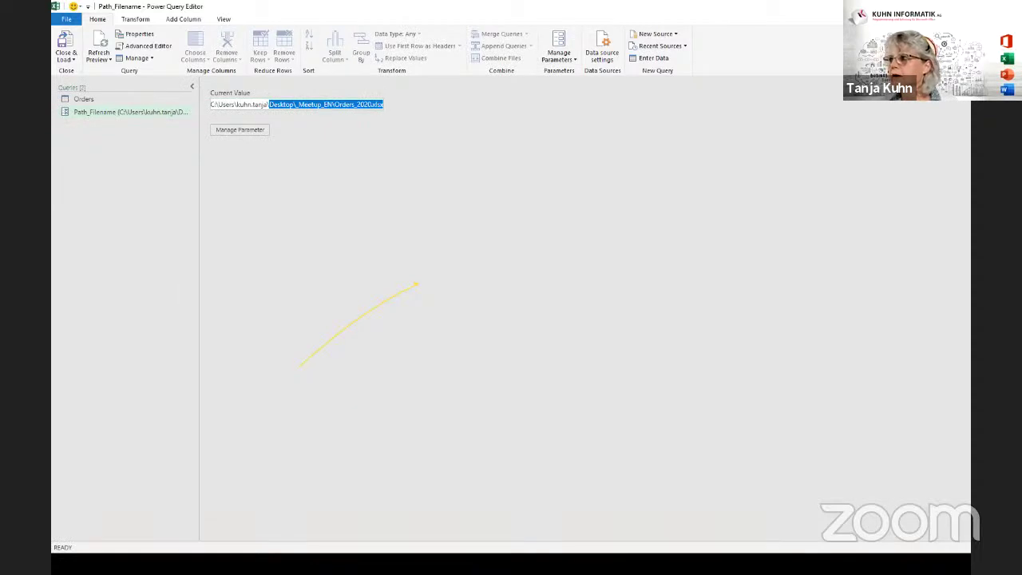
left_click(961, 6)
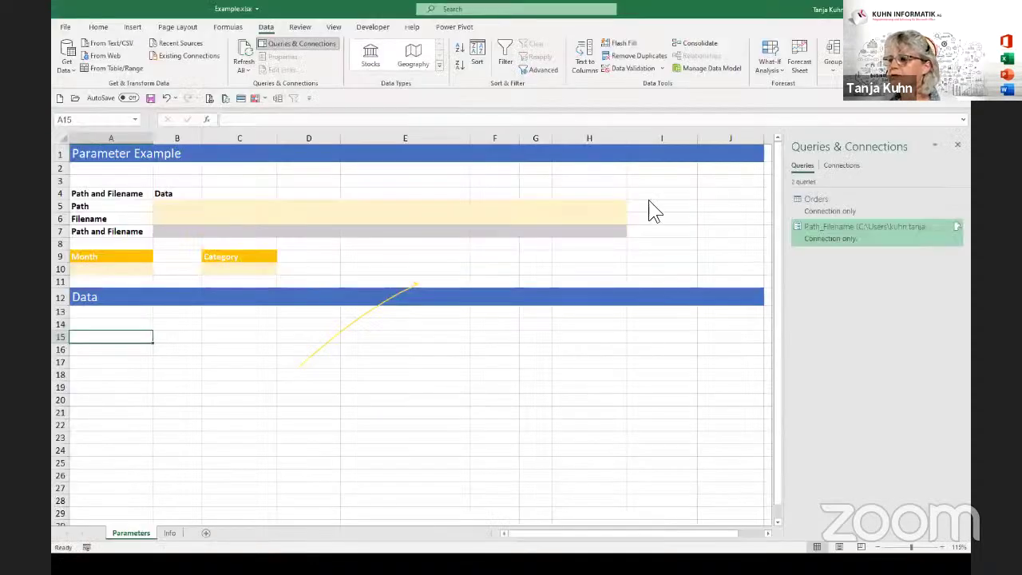
Close and then reopen the Queries & Connections list of workbook queries.
left_click(271, 180)
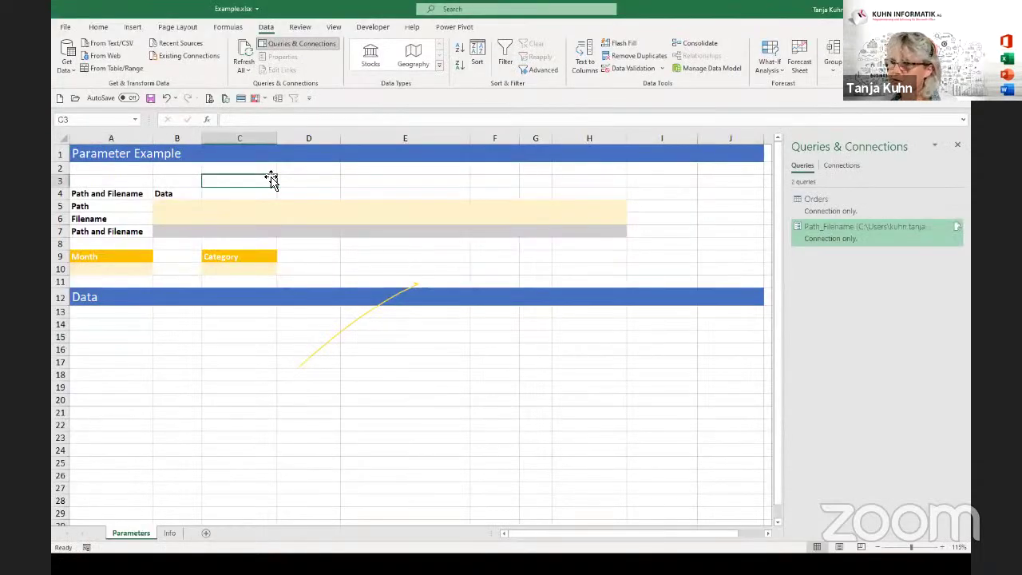
left_click(372, 179)
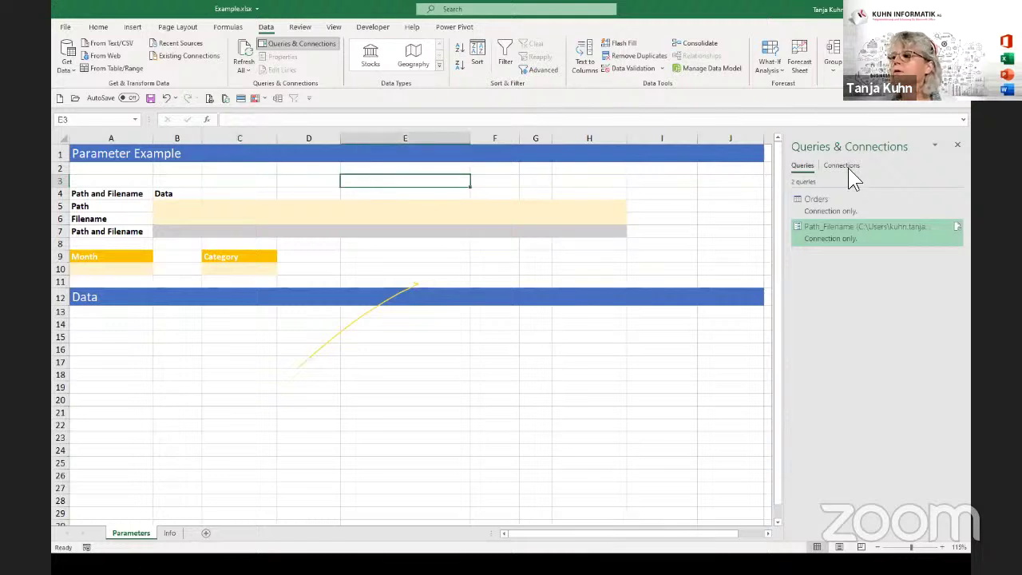
left_click(959, 146)
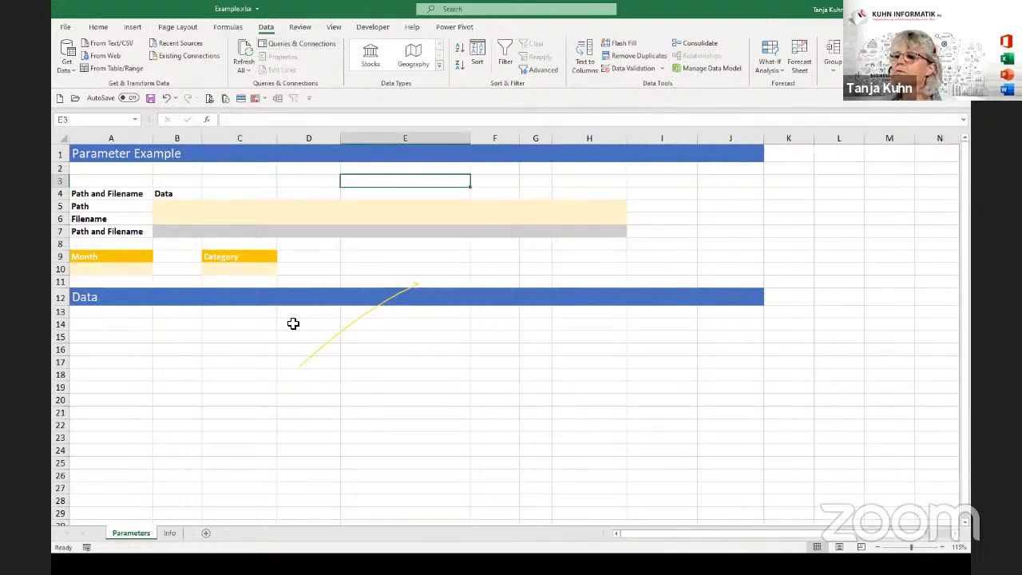
left_click(130, 180)
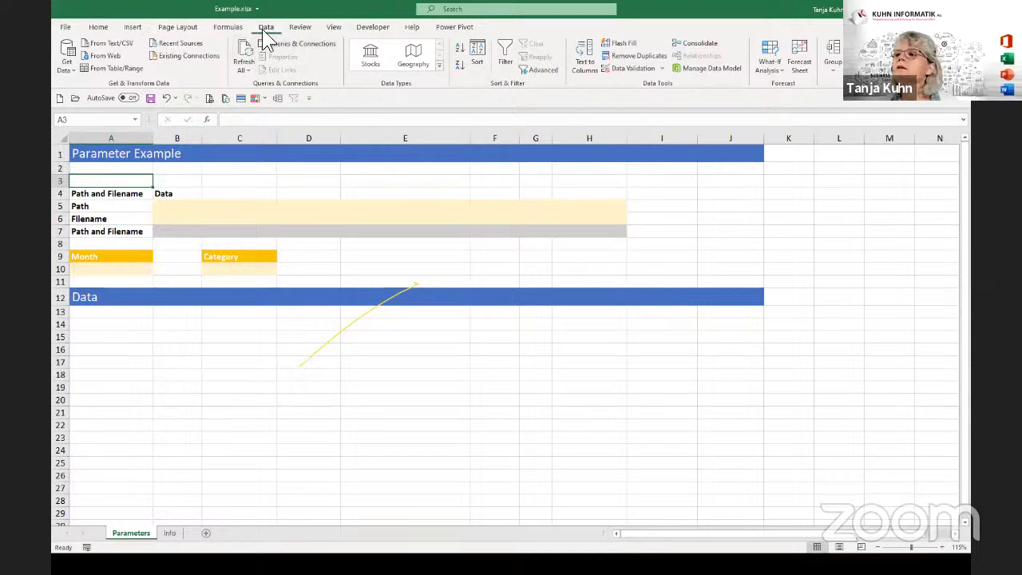
left_click(284, 46)
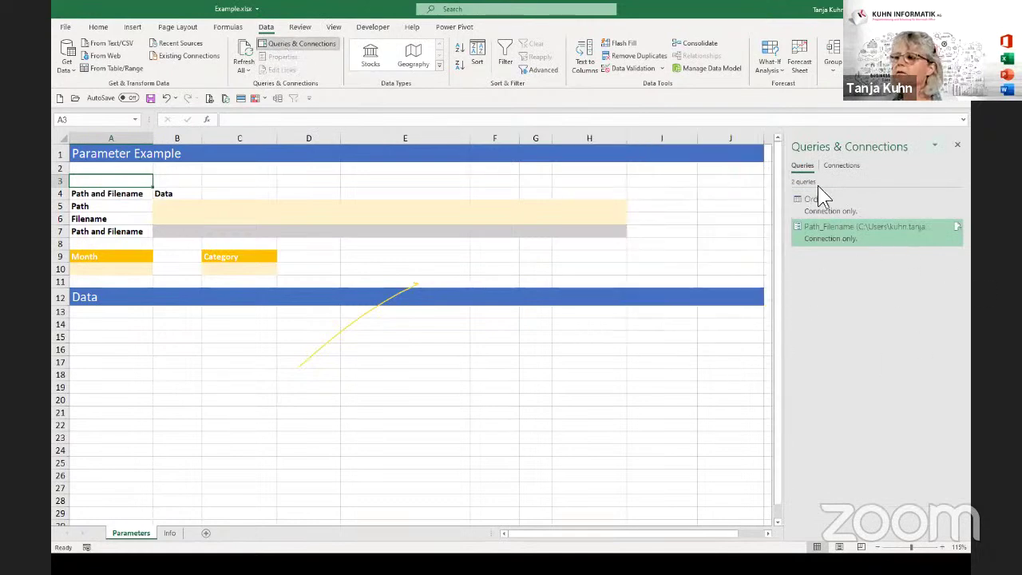
mouse_move(816, 198)
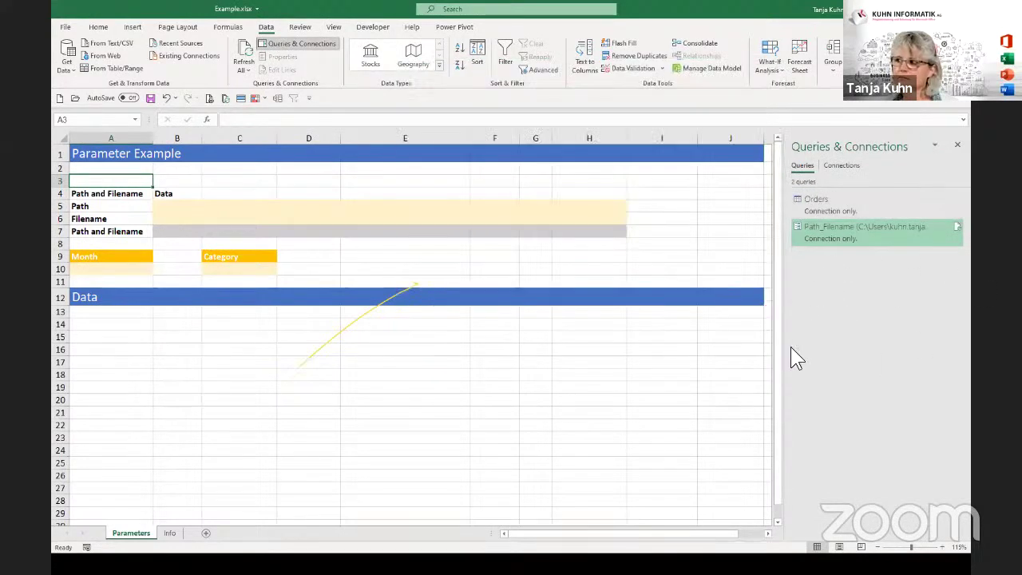
left_click(103, 324)
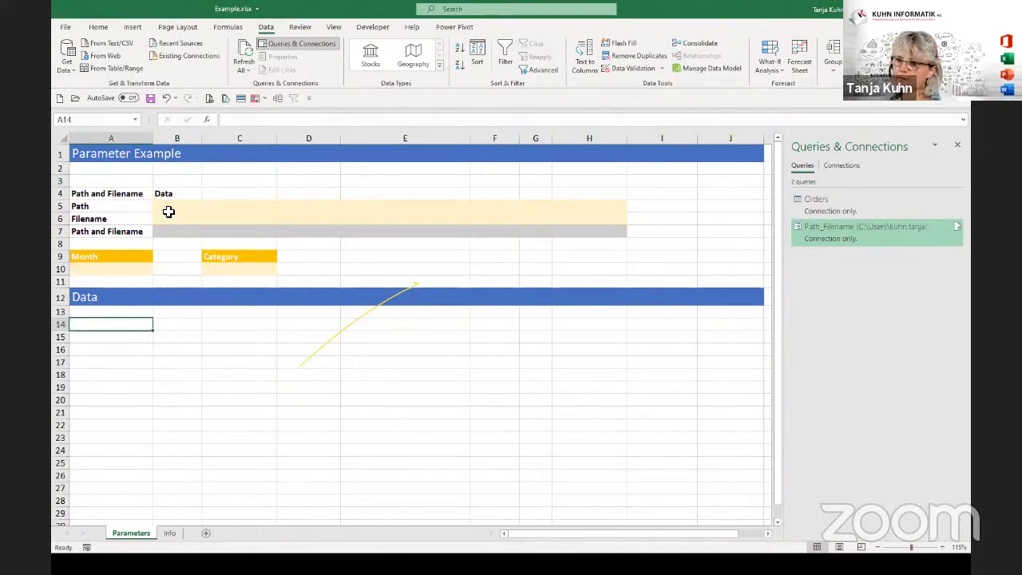
Select cell B5 for the path value and reopen the Path_Filename parameter for editing.
left_click(165, 208)
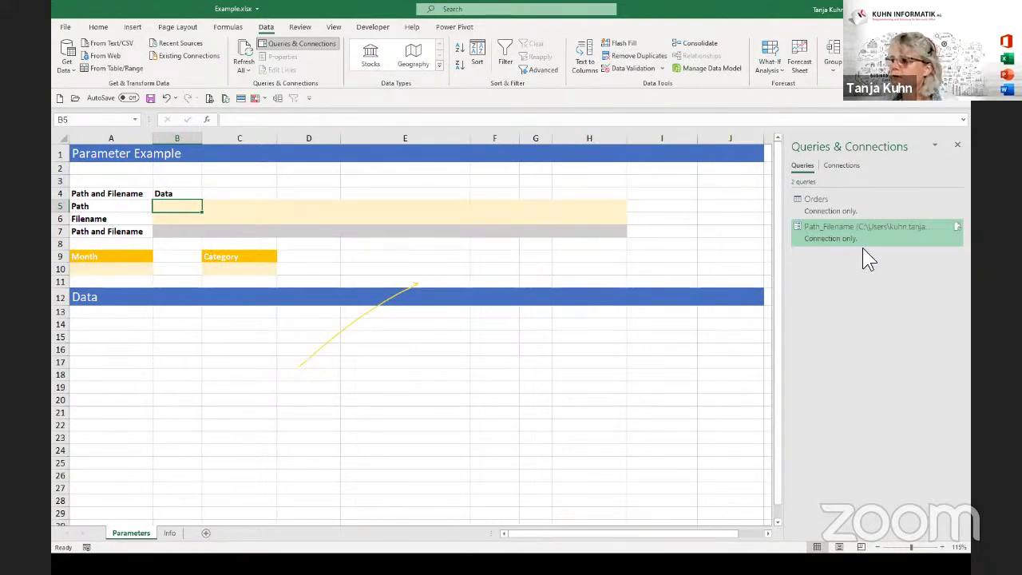
mouse_move(831, 234)
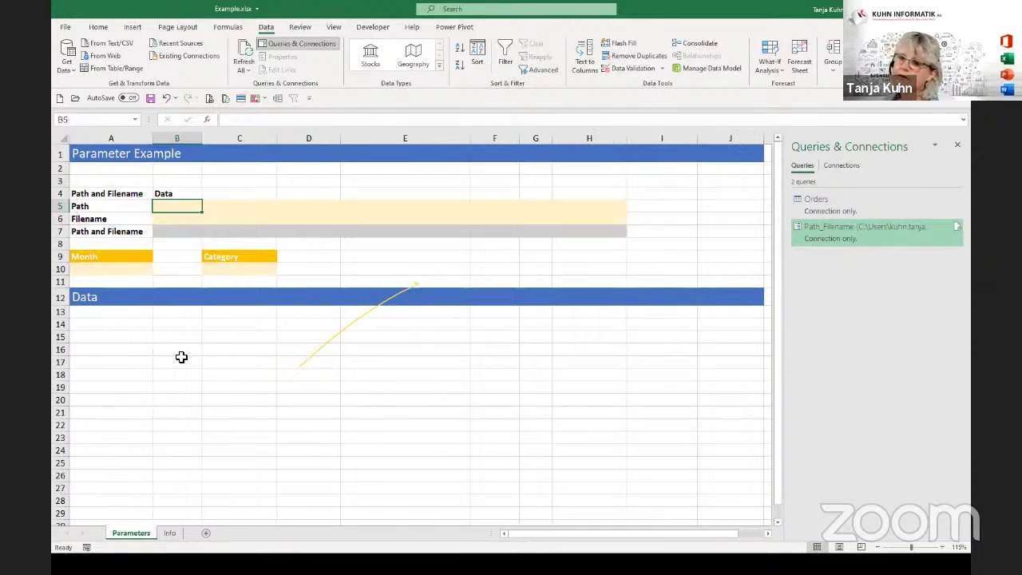
left_click(111, 334)
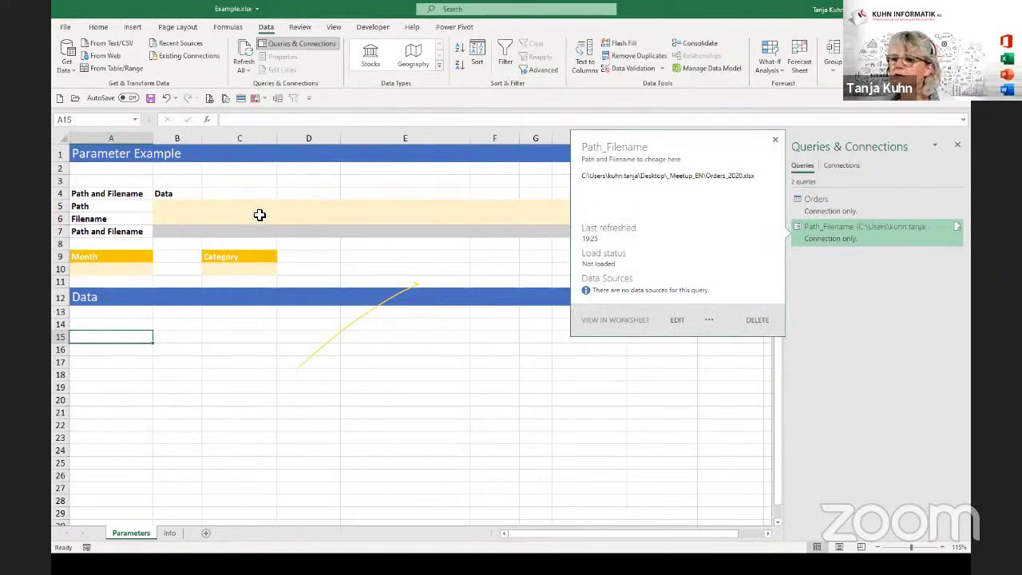
left_click(252, 178)
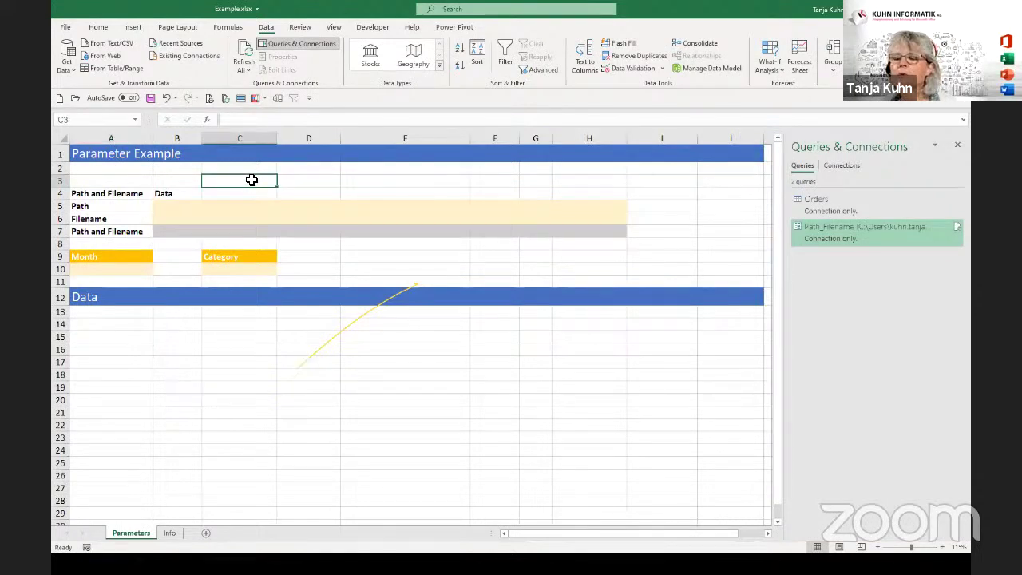
left_click(174, 204)
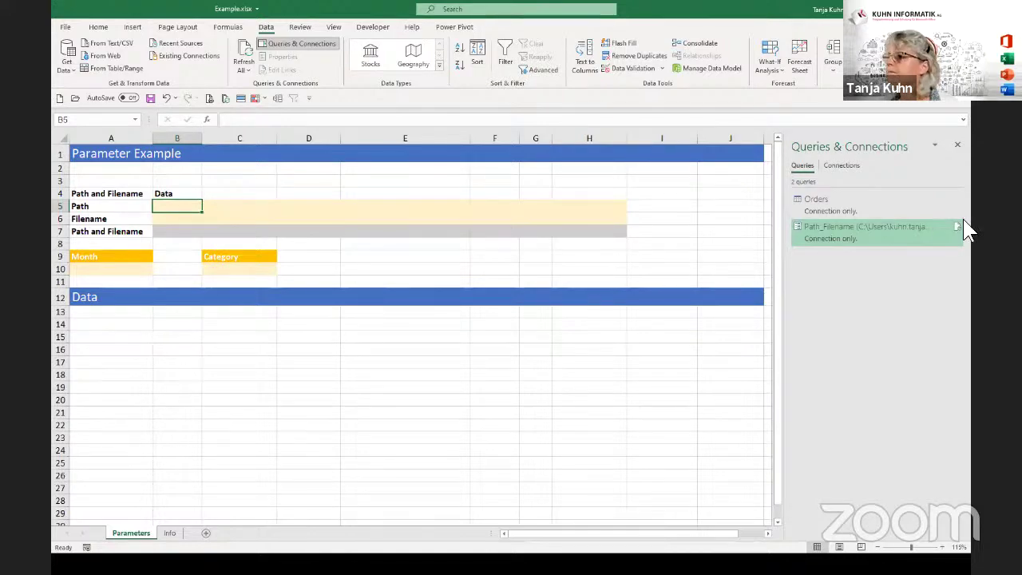
double_click(864, 231)
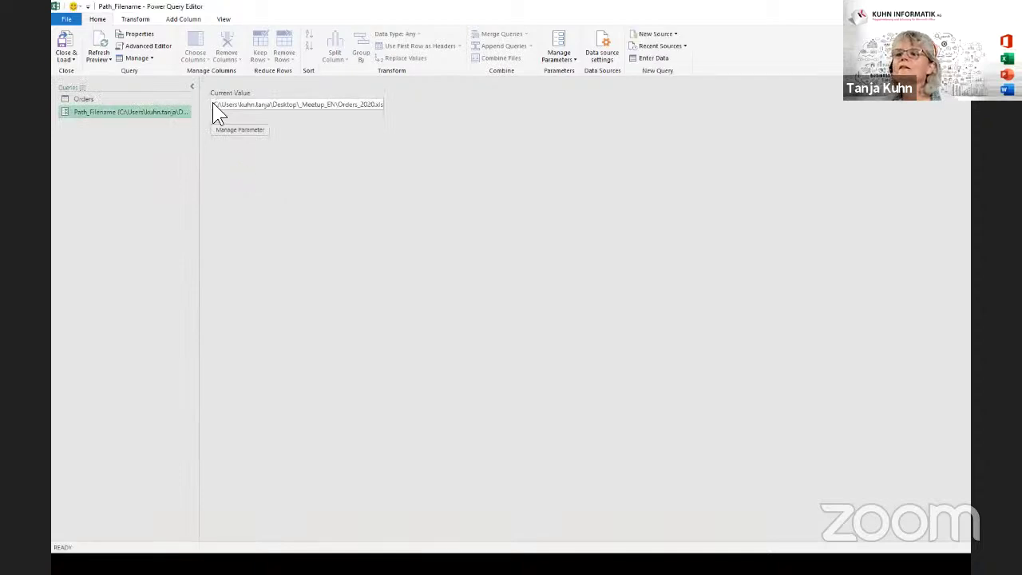
Copy Path_Filename's full current path value and exit to Example.xlsx.
left_click_drag(212, 105, 444, 107)
key("ctrl+c")
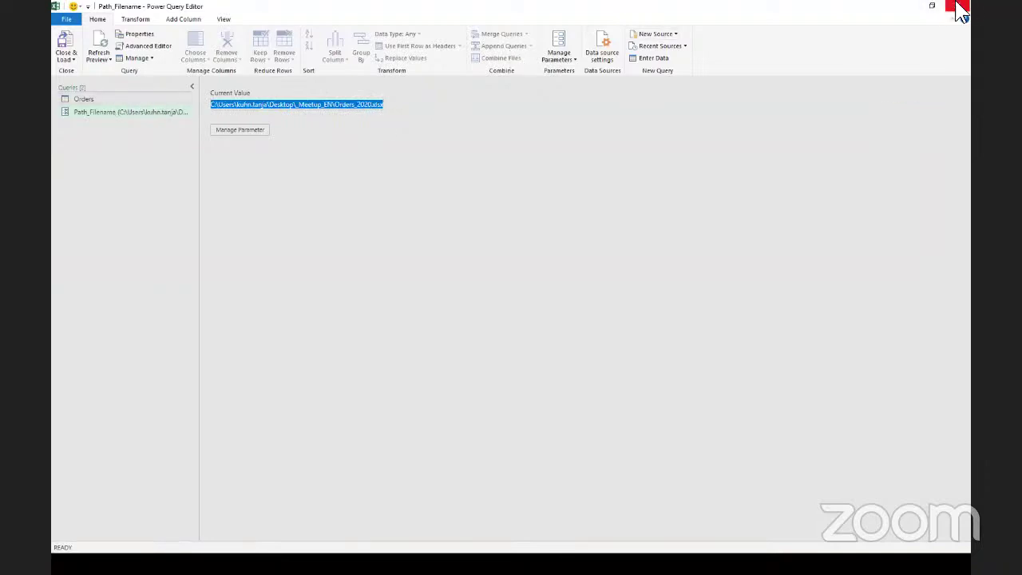
left_click(961, 12)
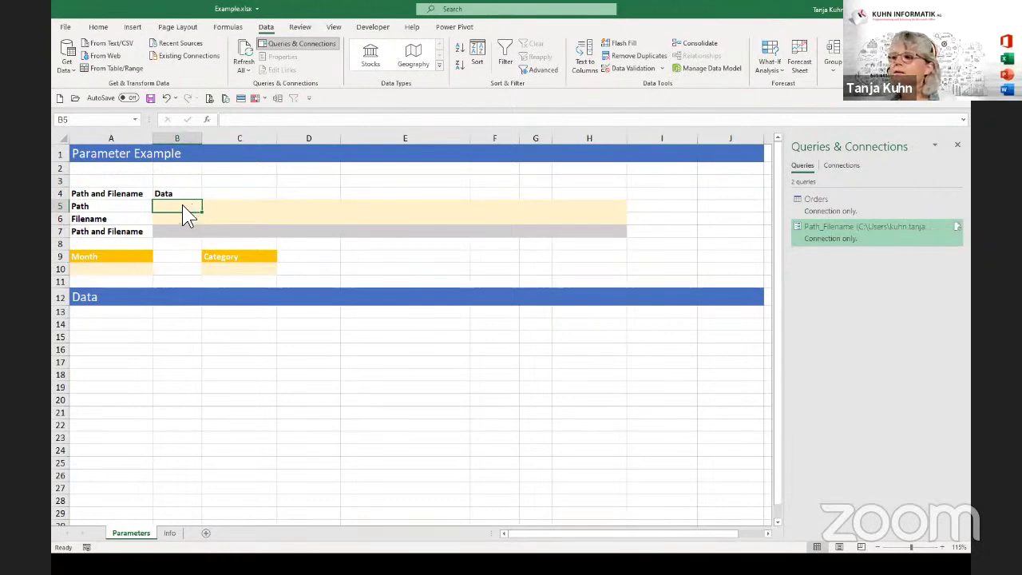
key("ctrl+v")
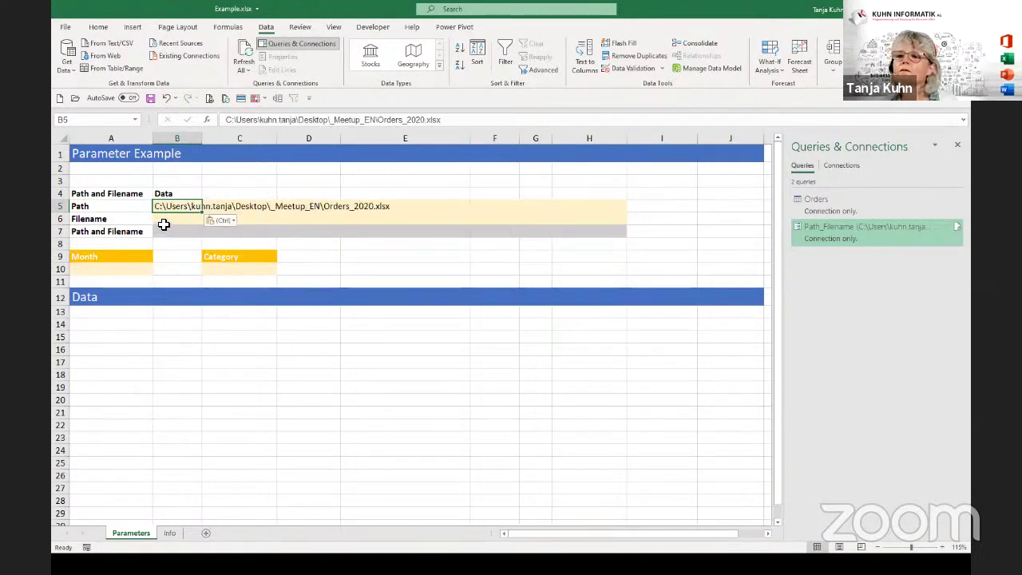
left_click(164, 220)
left_click(162, 206)
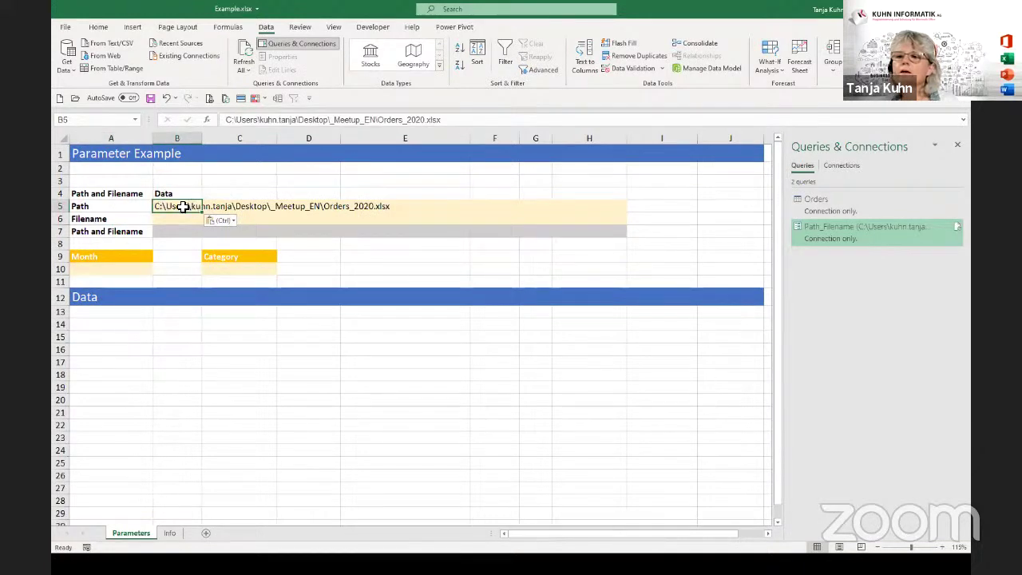
left_click_drag(379, 121, 481, 124)
key("ctrl+c")
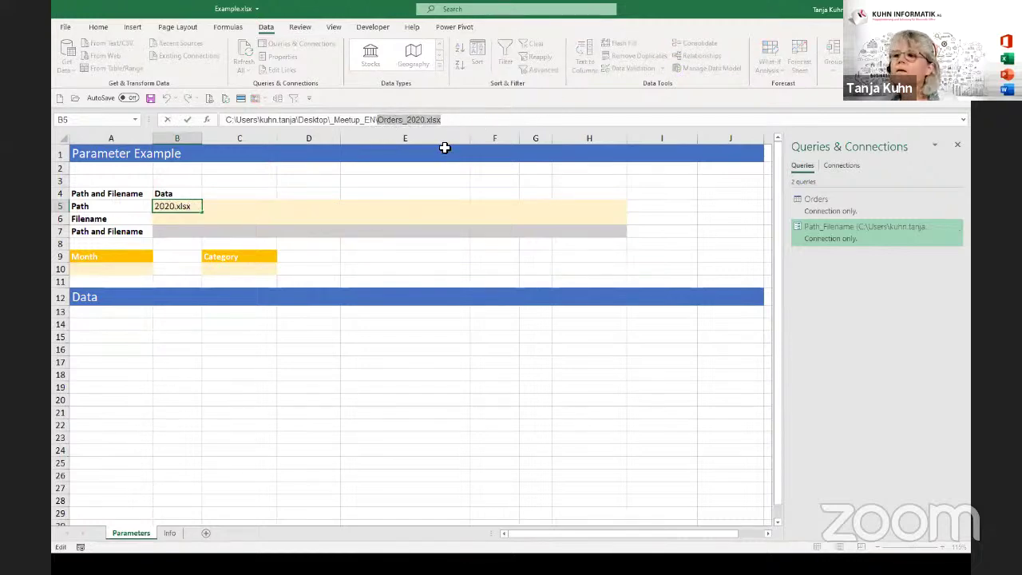
key("Delete")
left_click(177, 222)
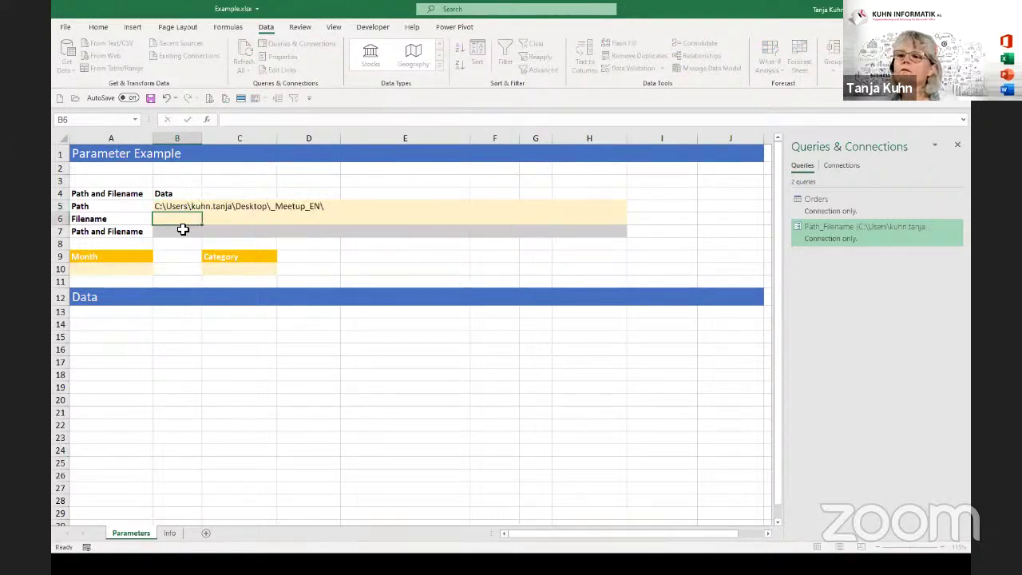
key("ctrl+v")
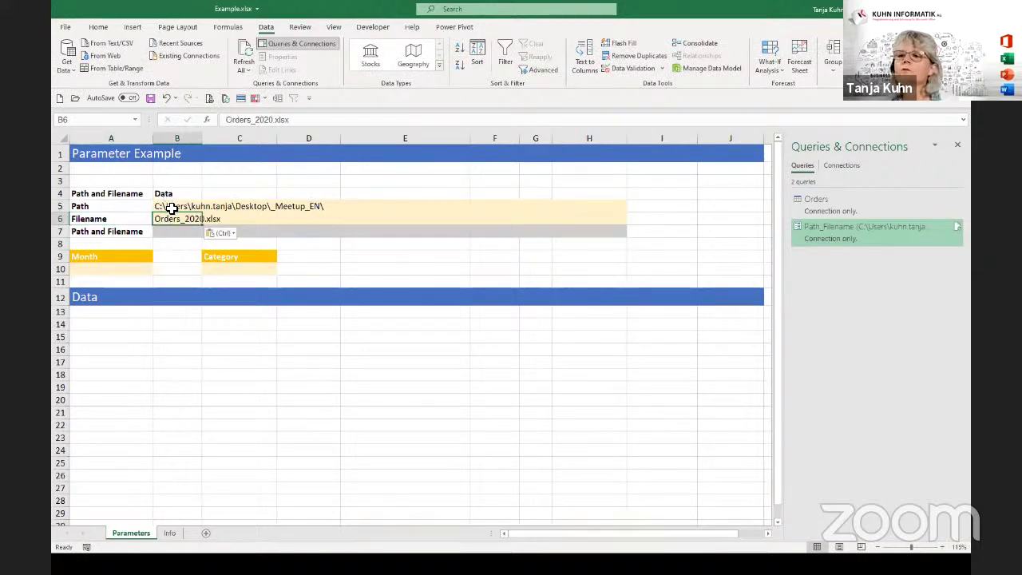
left_click(171, 206)
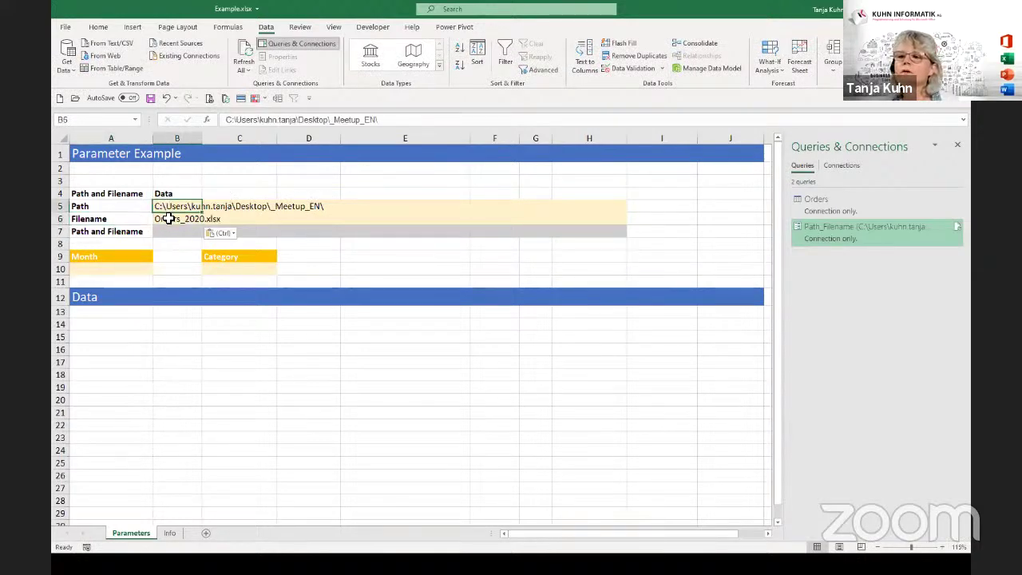
left_click(169, 221)
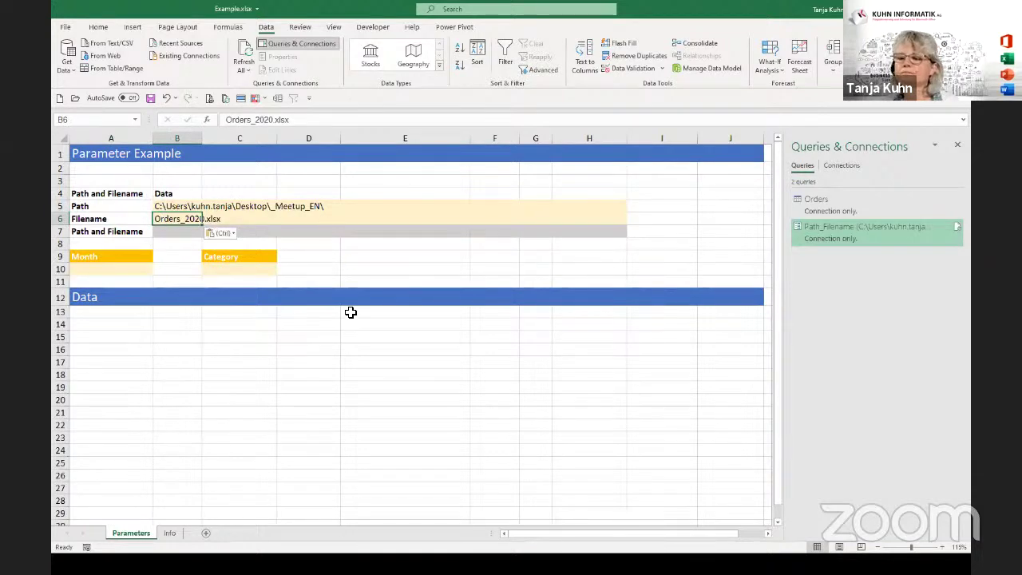
left_click(179, 234)
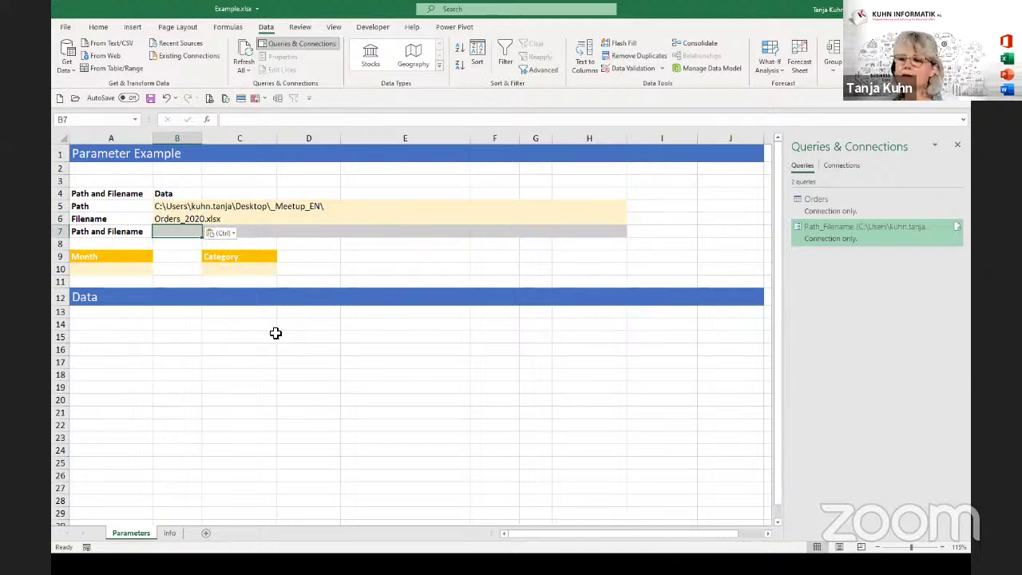
Enter =B5&B6 in B7 to join the folder path and filename.
type("=")
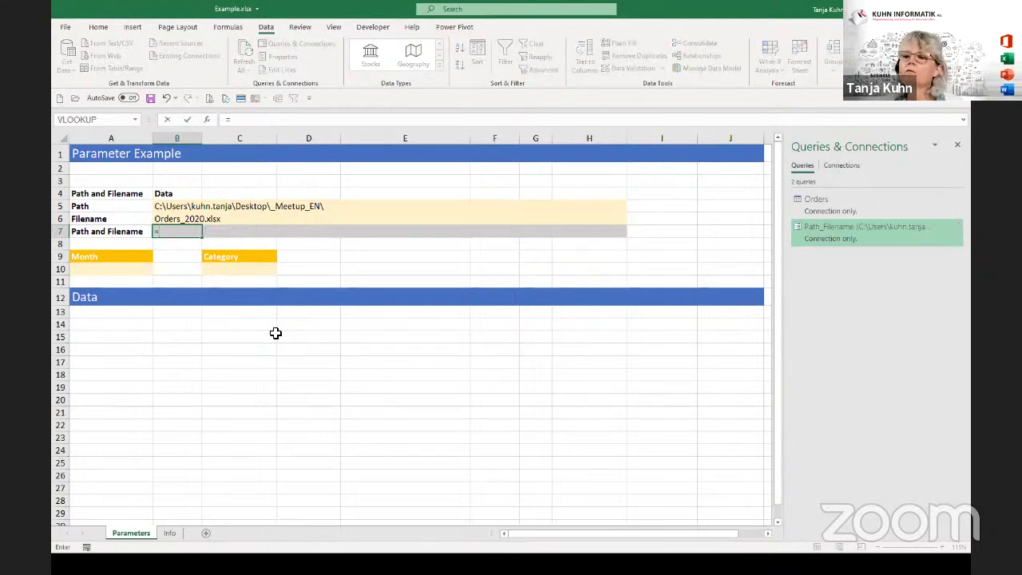
left_click(163, 207)
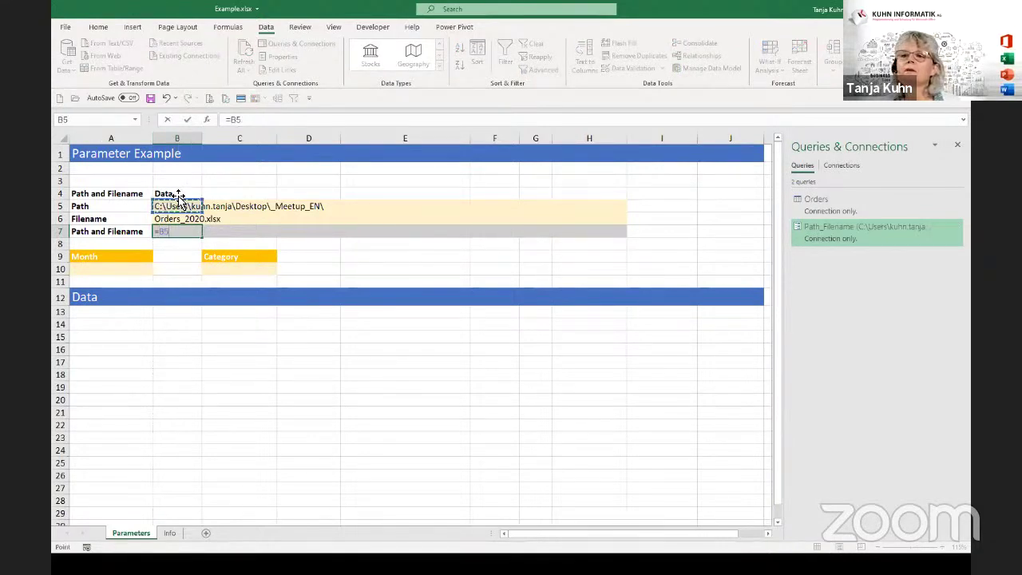
type("&")
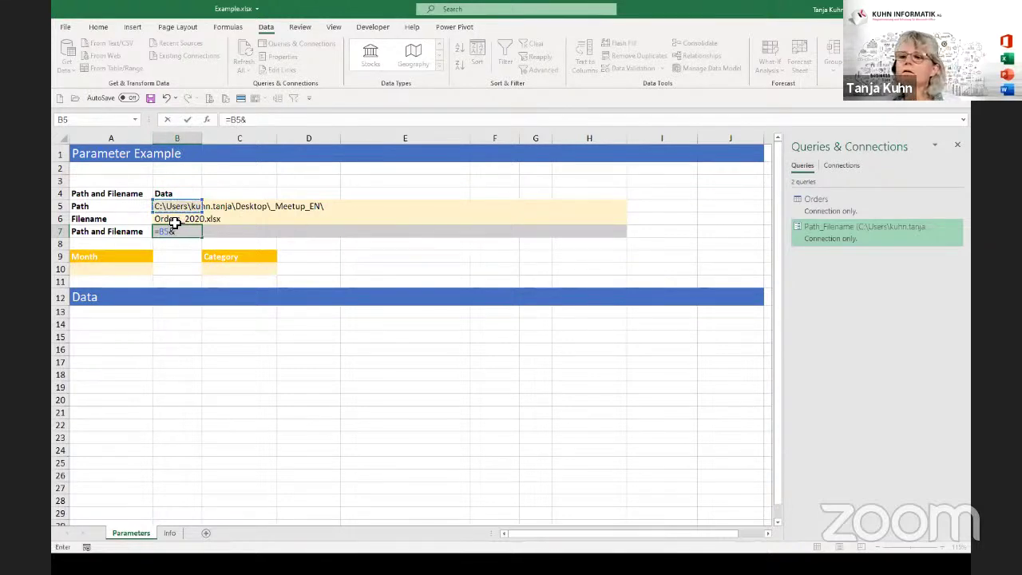
left_click(174, 222)
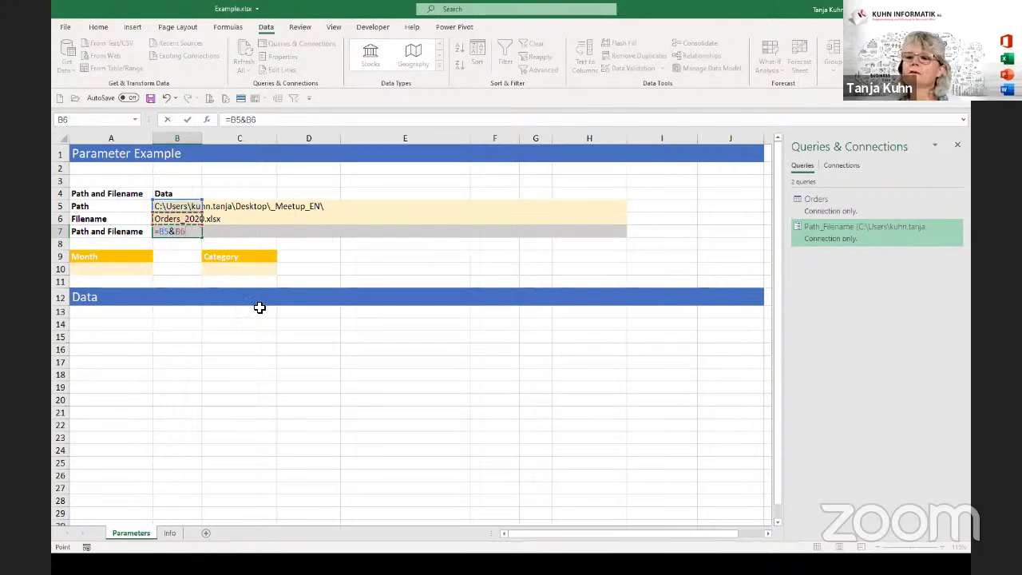
key("Return")
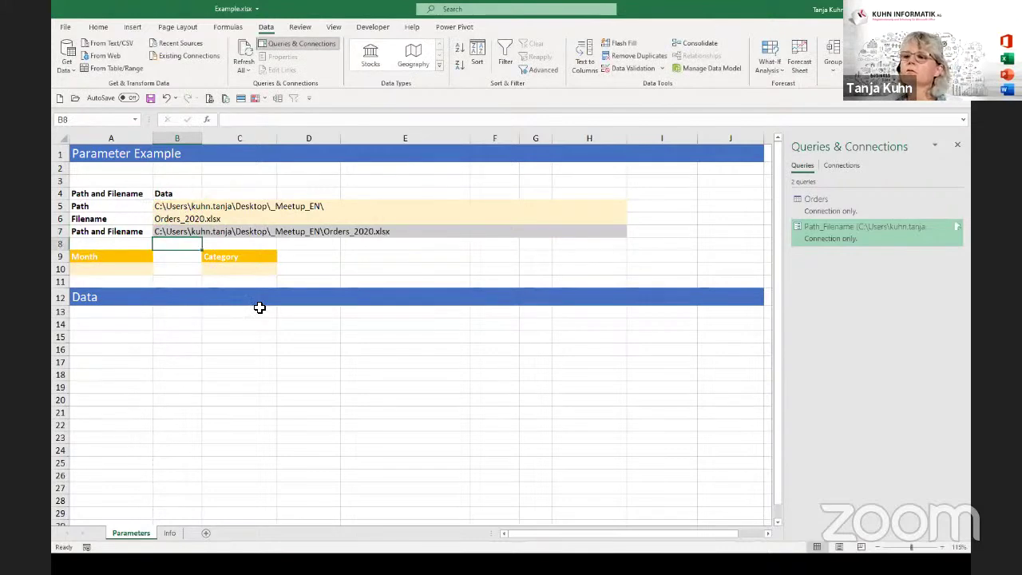
Convert the parameter range A4:B7 into a table with Ctrl+T.
left_click(176, 233)
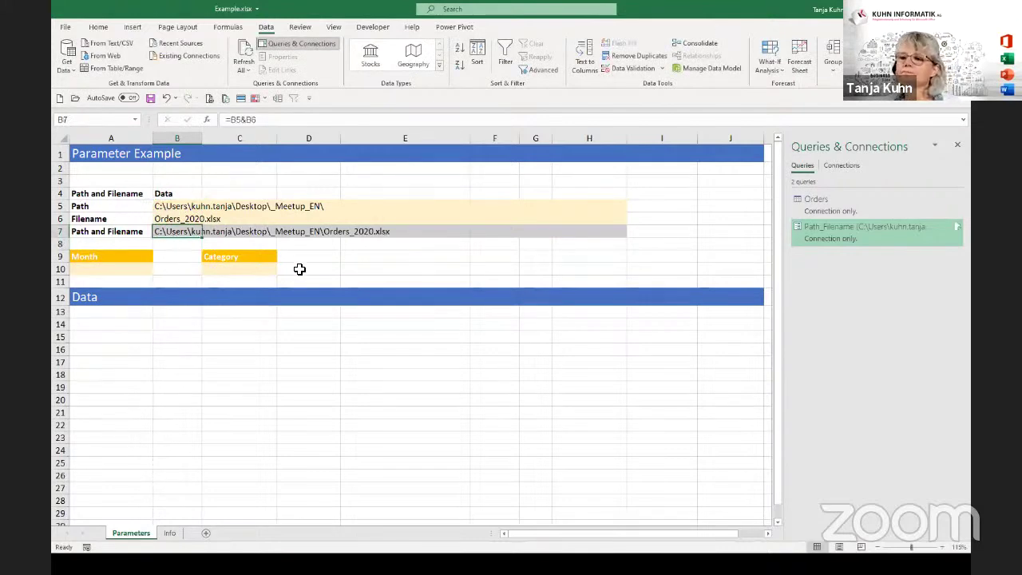
left_click(172, 210)
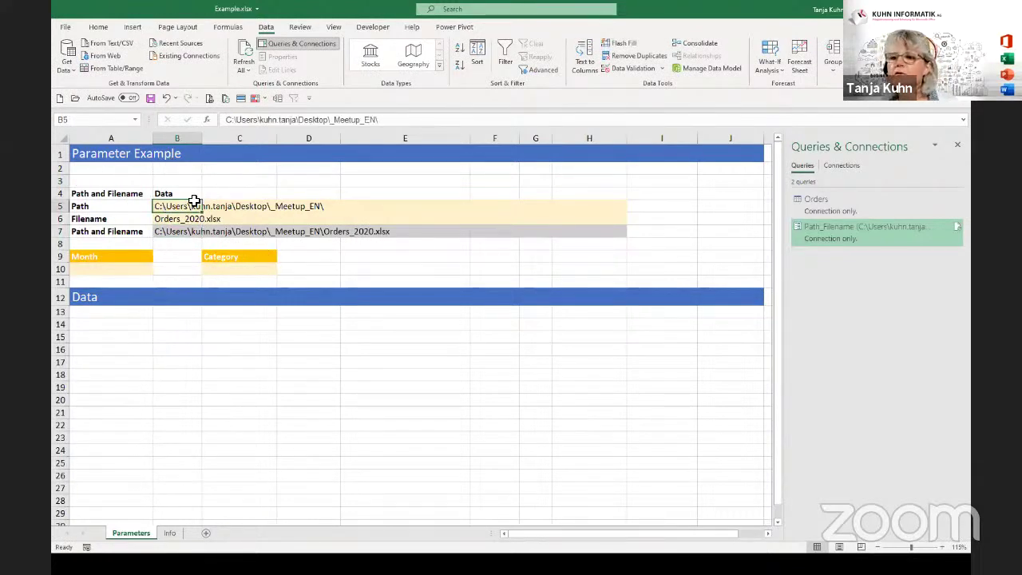
left_click_drag(170, 209, 166, 231)
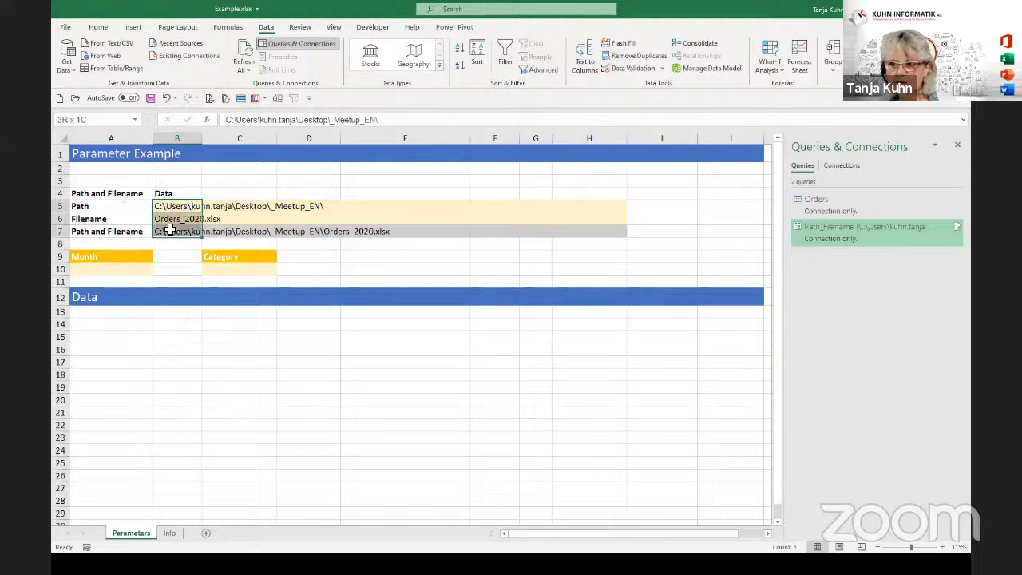
left_click(119, 211)
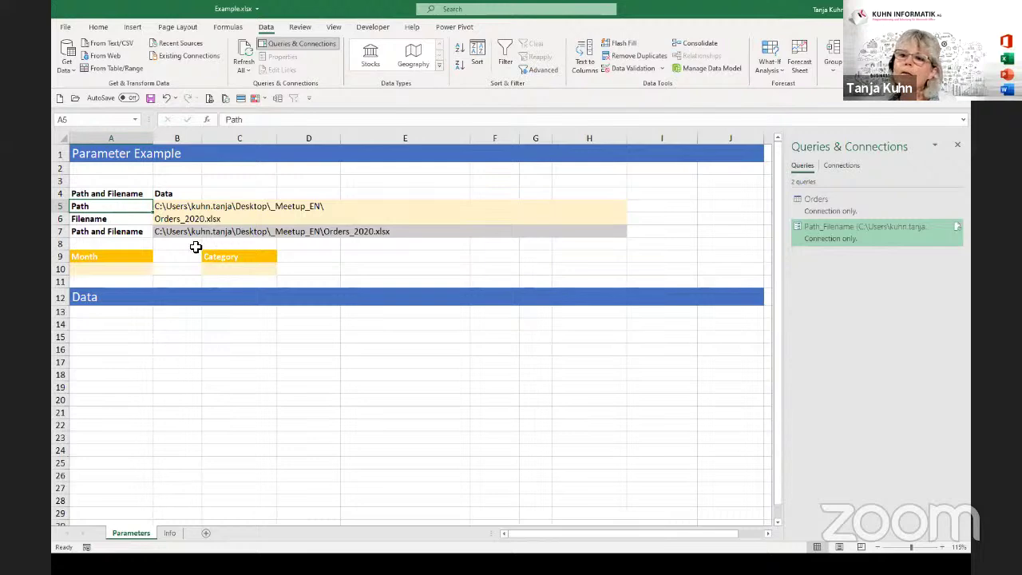
left_click(90, 269)
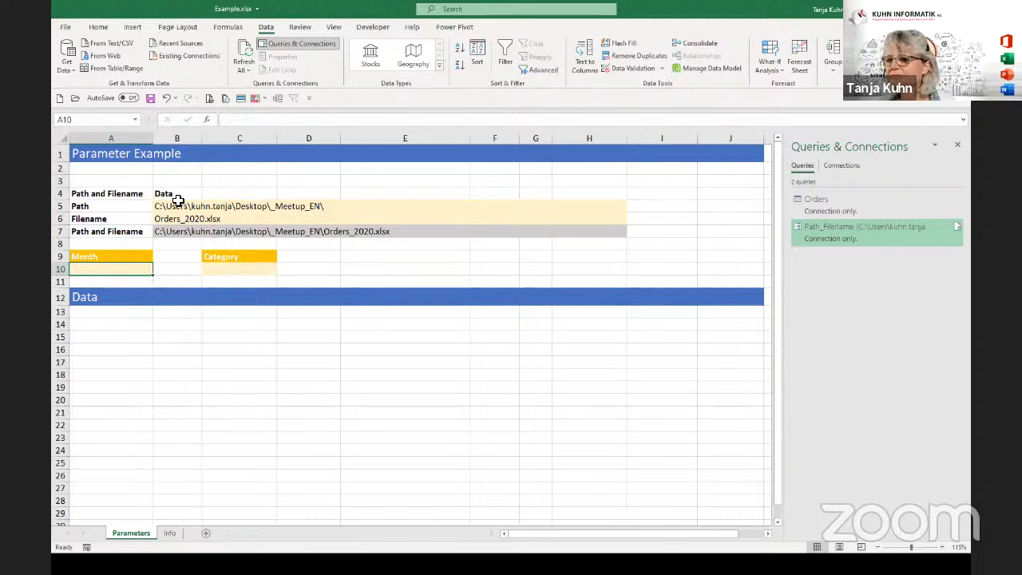
left_click(181, 206)
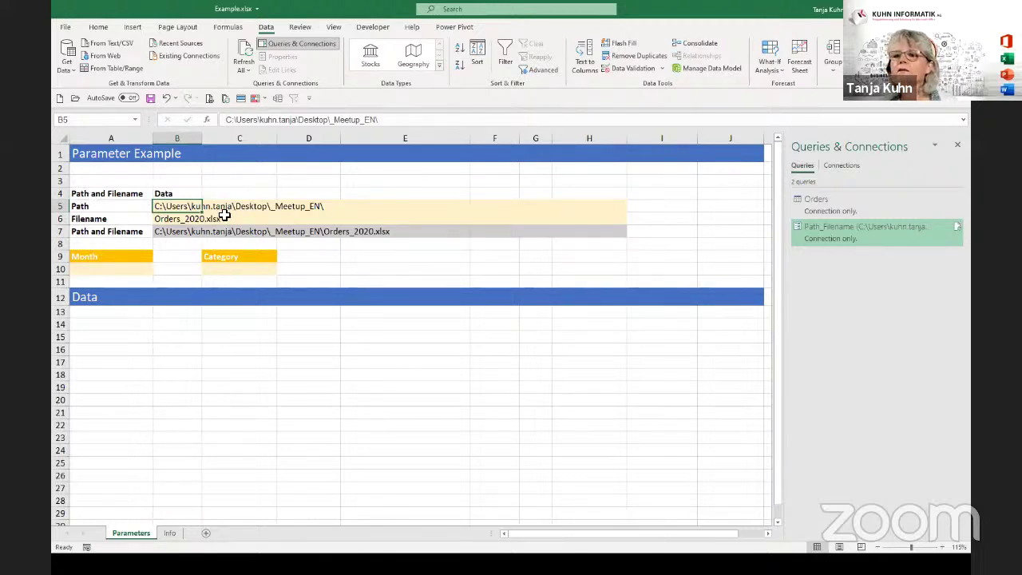
left_click(128, 207)
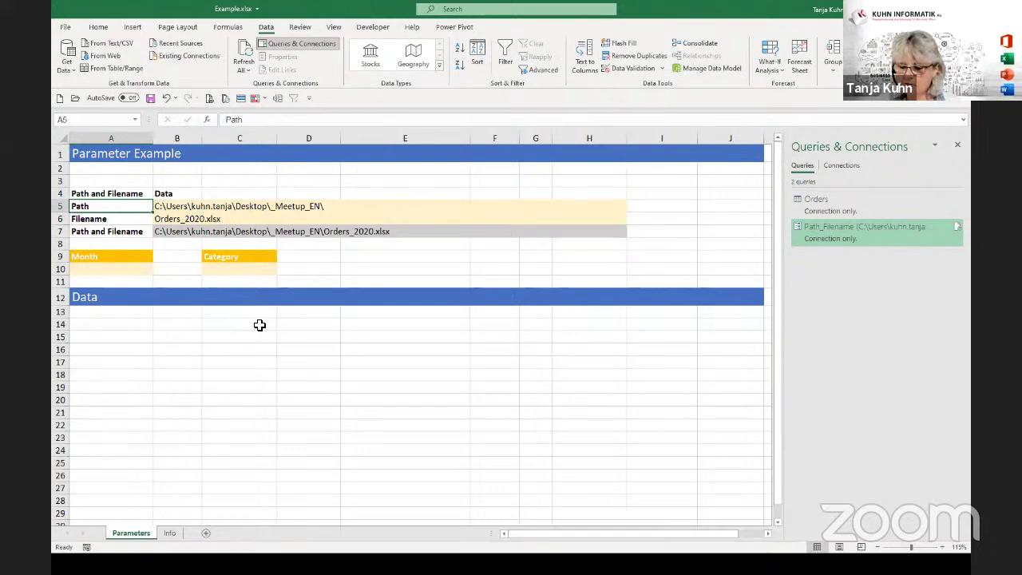
key("ctrl+t")
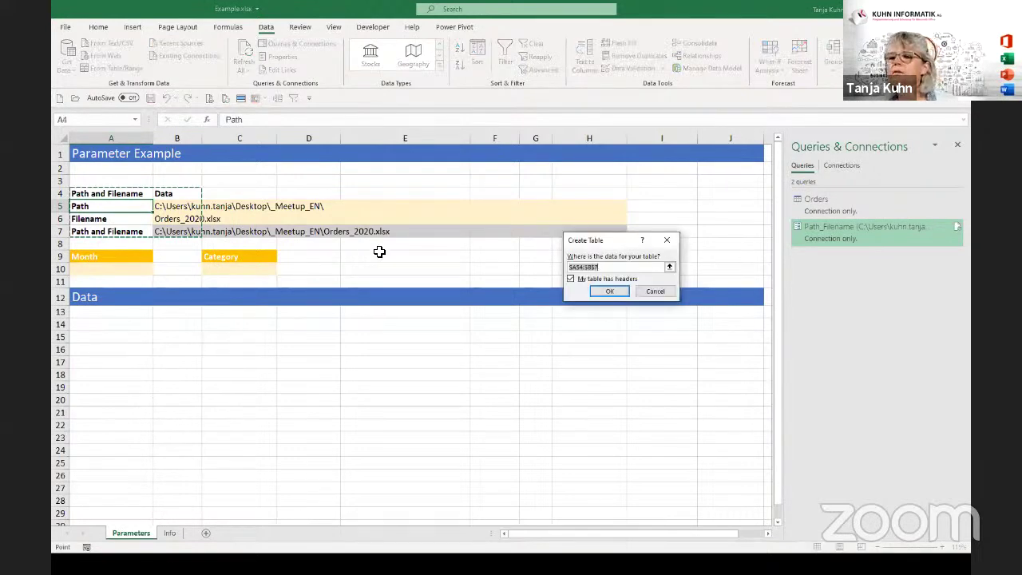
left_click(610, 291)
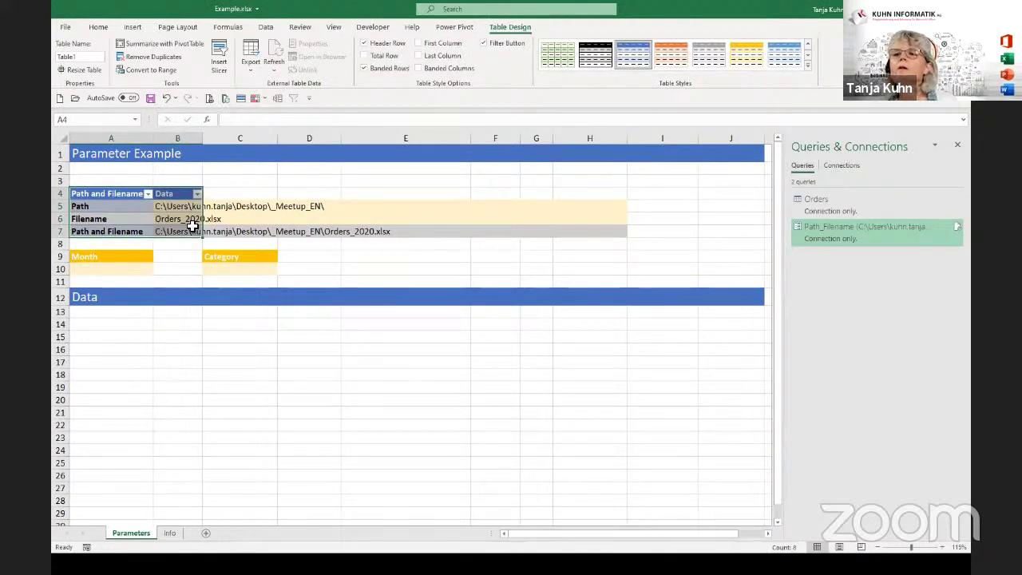
Change the table name from Table1 to tbl_Parameters in the Table Name box.
key("ctrl")
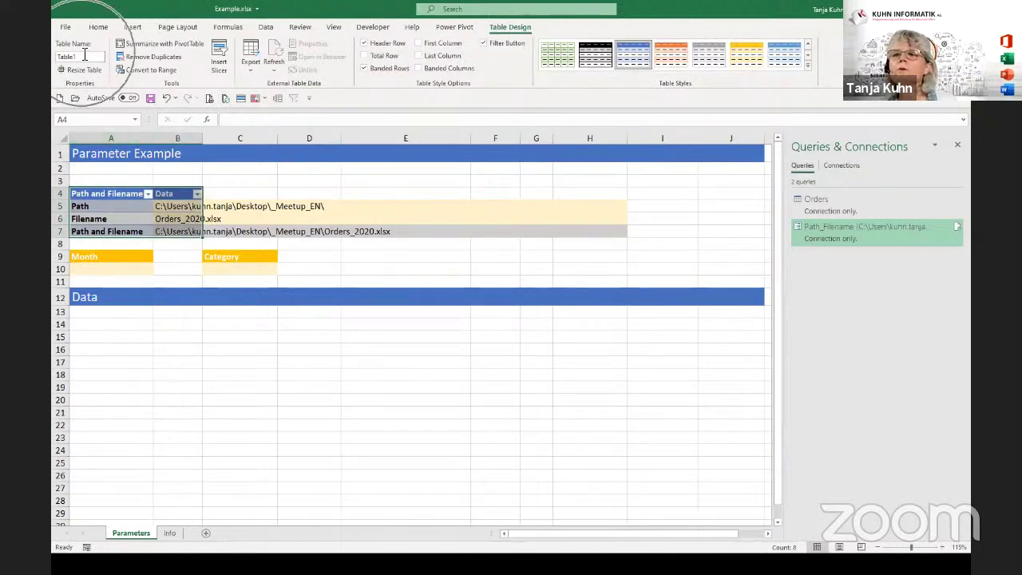
left_click(80, 57)
type("tb")
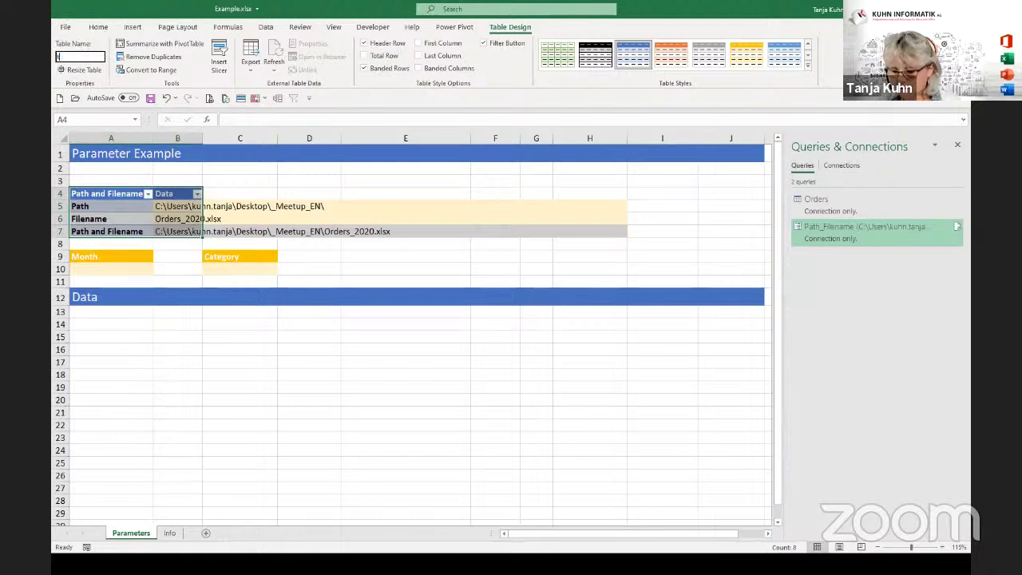
type("l_Param")
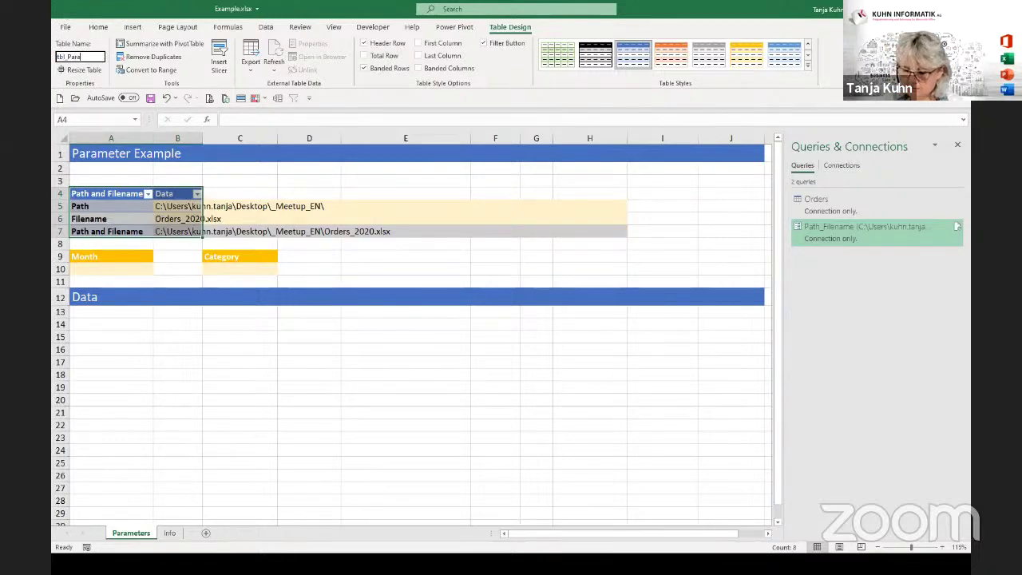
type("eters")
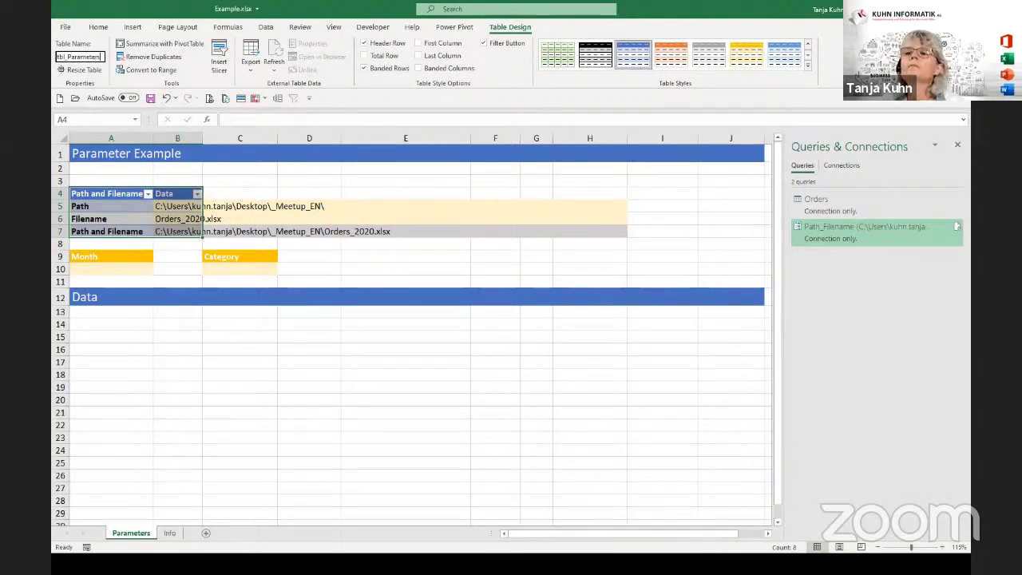
key("Return")
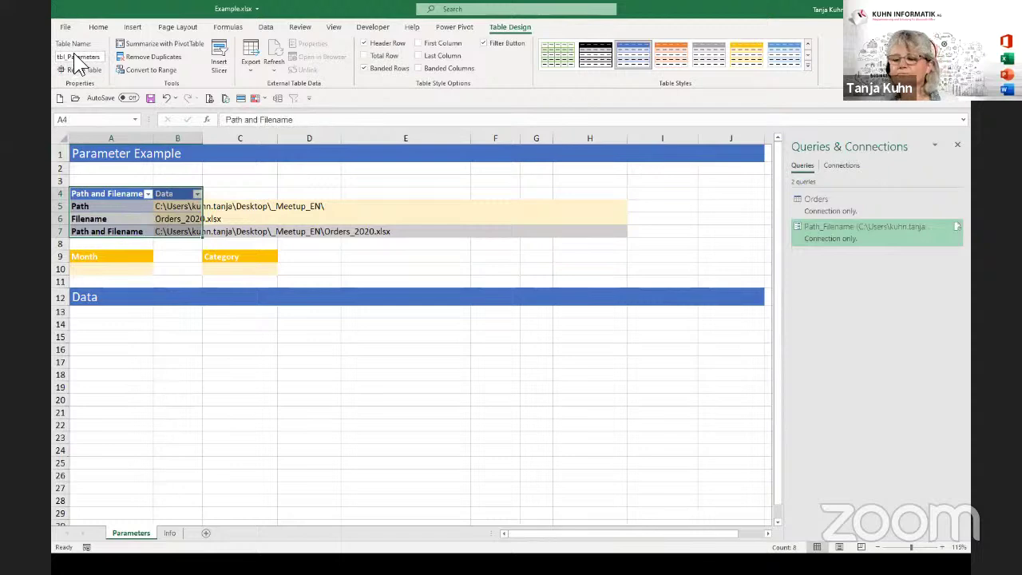
left_click(142, 210)
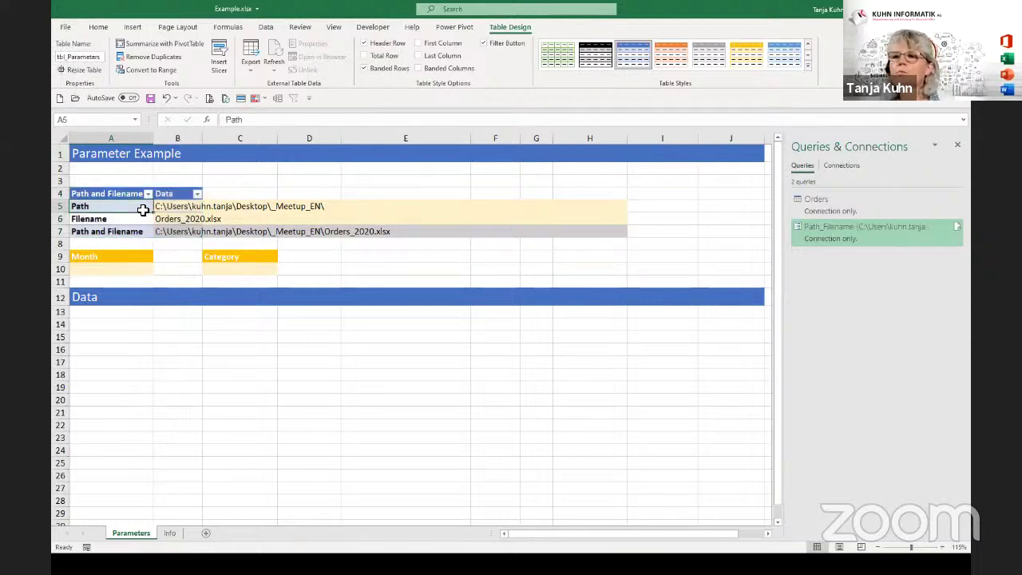
Load the table via Data > From Table/Range and widen the Data column to view row 3.
left_click(267, 29)
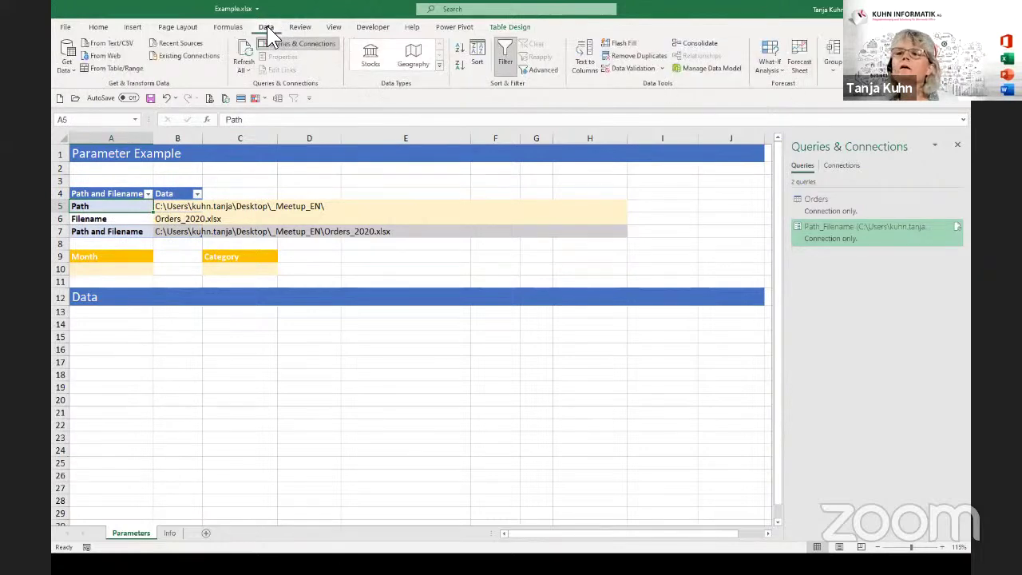
left_click(94, 69)
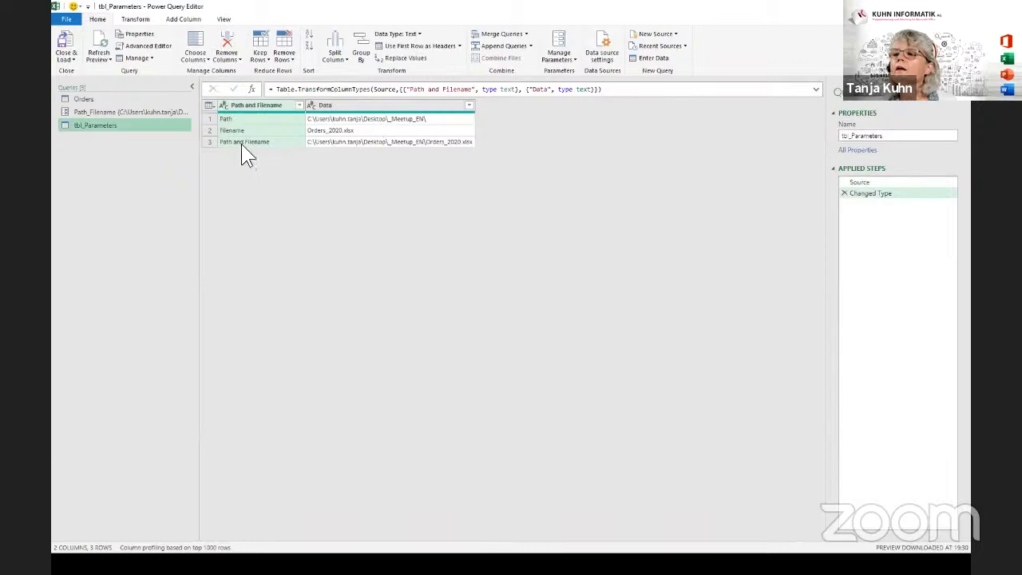
left_click_drag(476, 111, 505, 112)
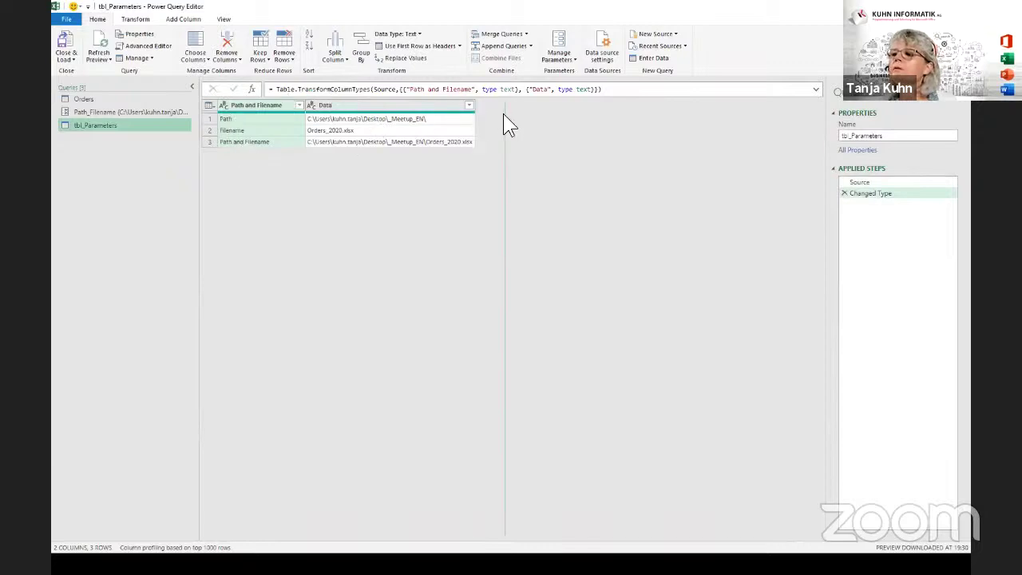
left_click(324, 141)
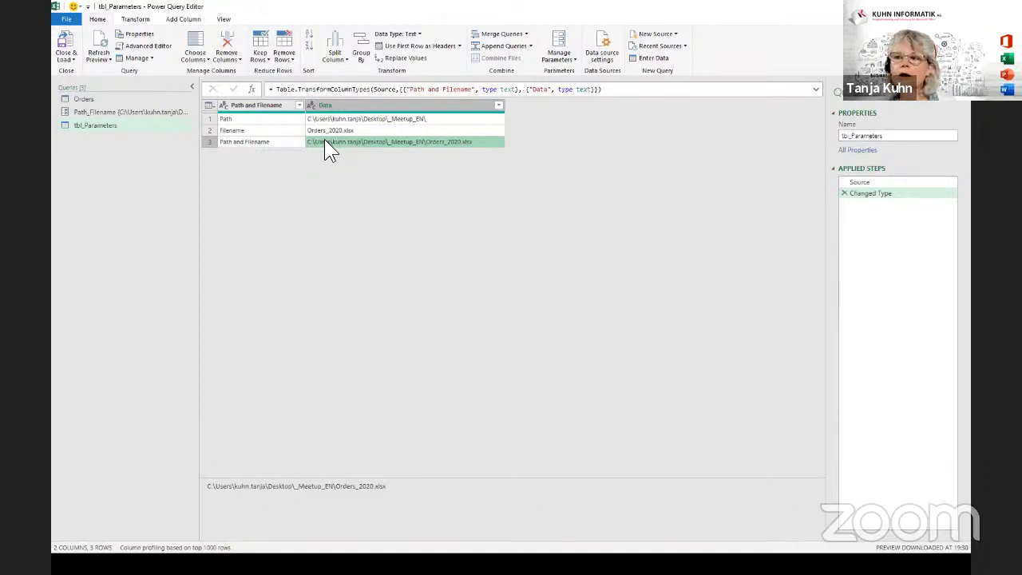
Drill down to the combined Orders_2020.xlsx path value in row 3.
right_click(325, 139)
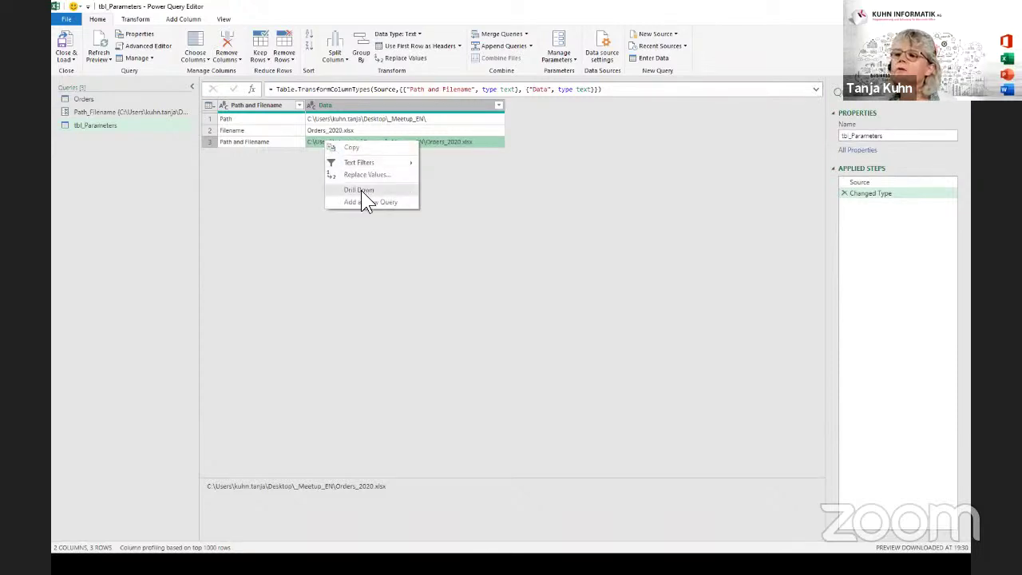
left_click(361, 191)
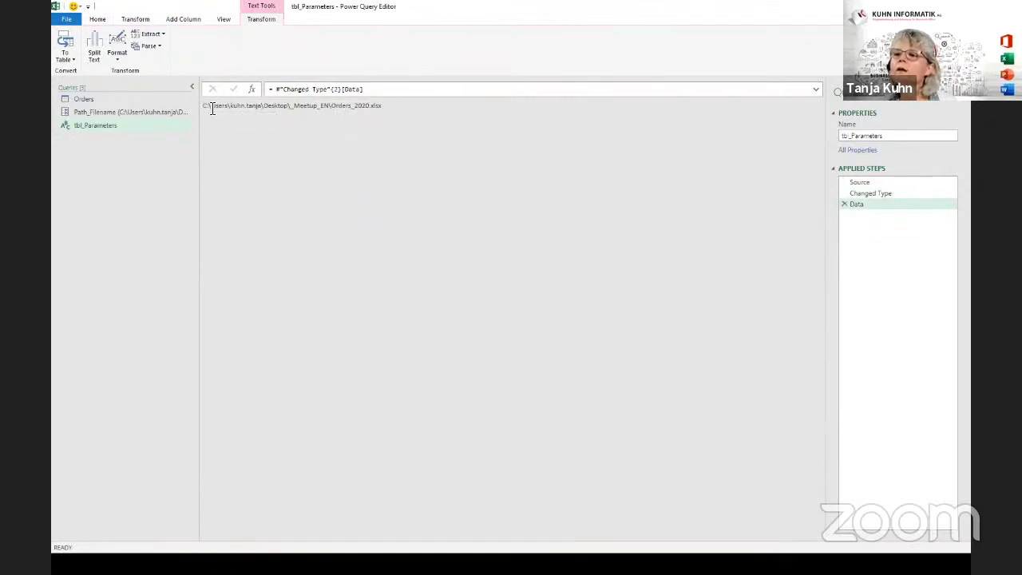
left_click_drag(205, 105, 402, 103)
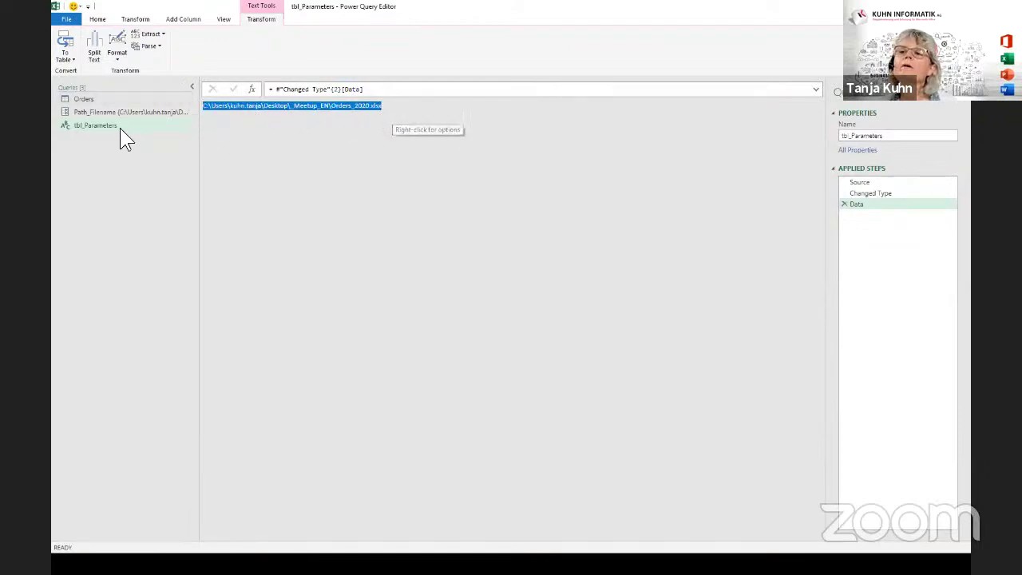
Name the query Path_Filename_new, then compare it with the Path_Filename parameter.
left_click(74, 128)
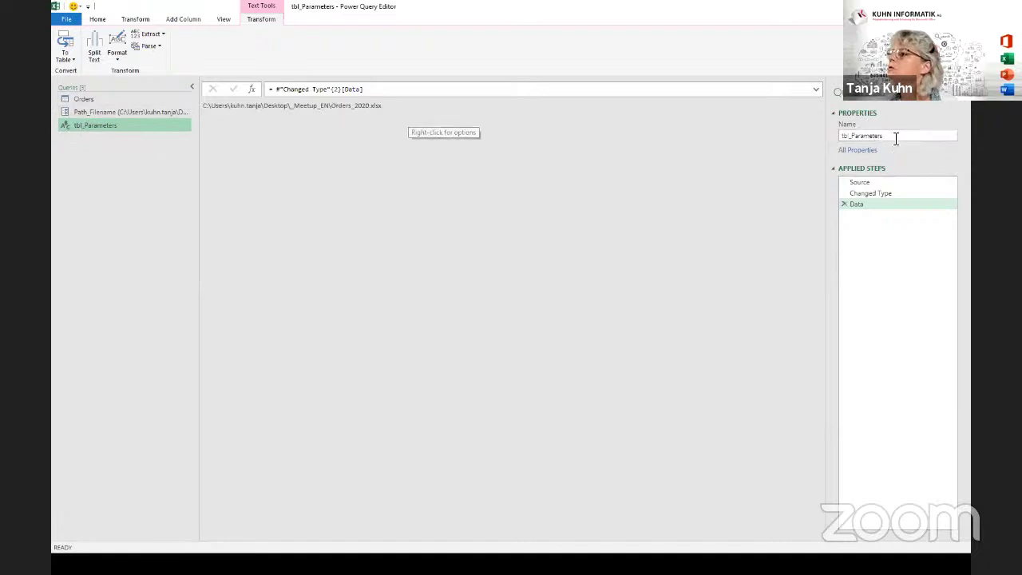
left_click_drag(899, 136, 813, 129)
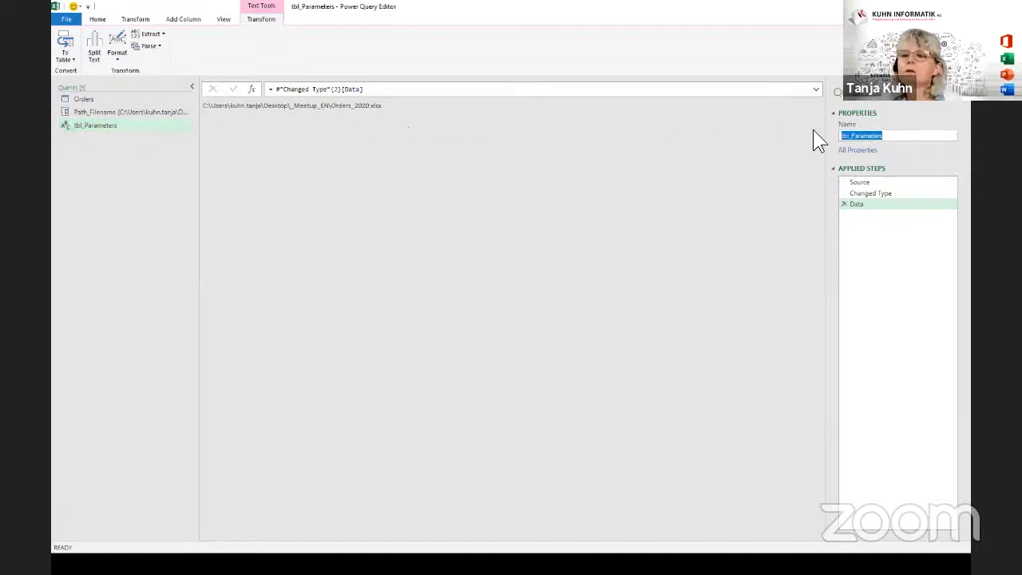
type("Path")
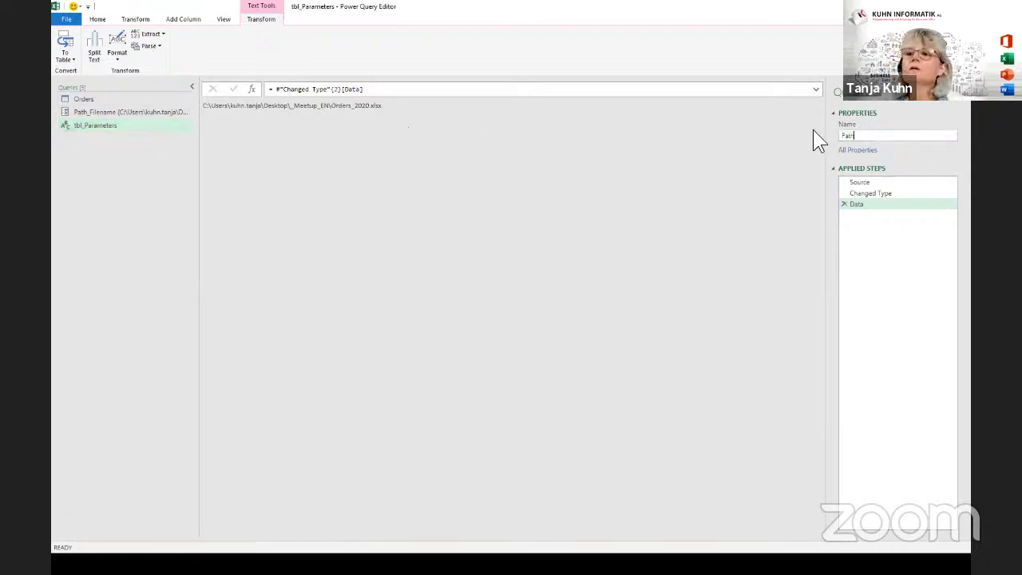
type("_F")
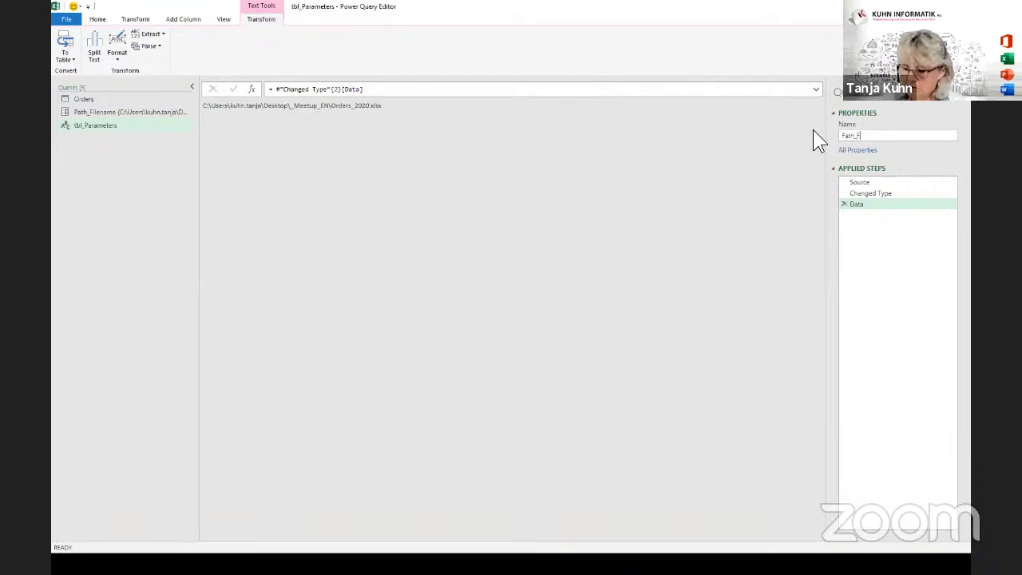
type("ilename")
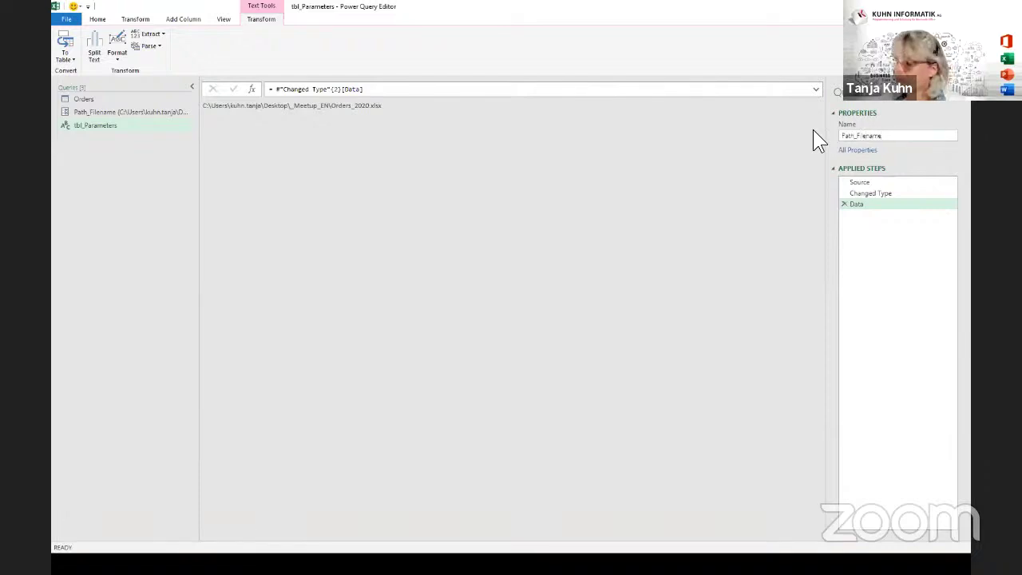
type("_new")
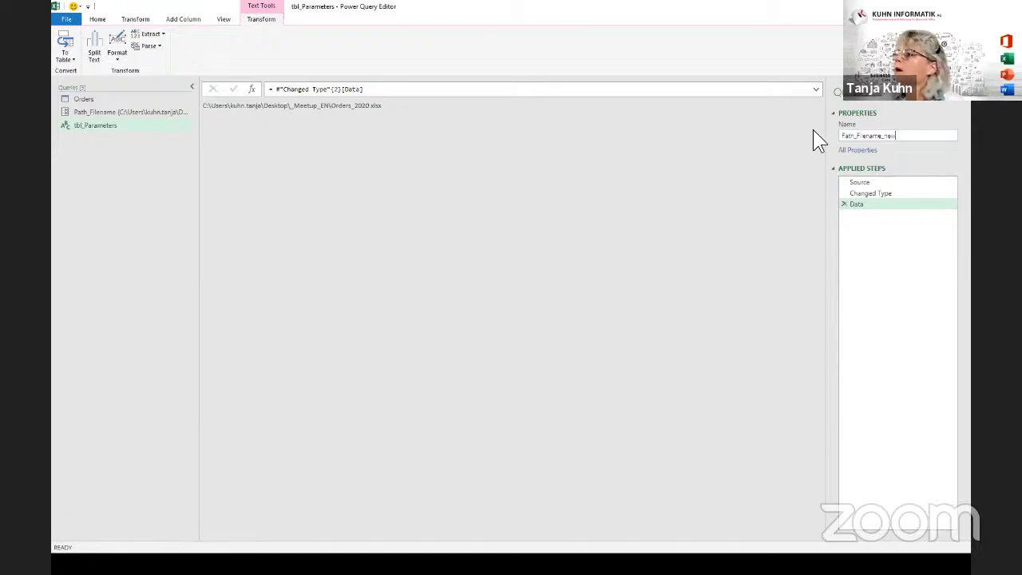
key("Return")
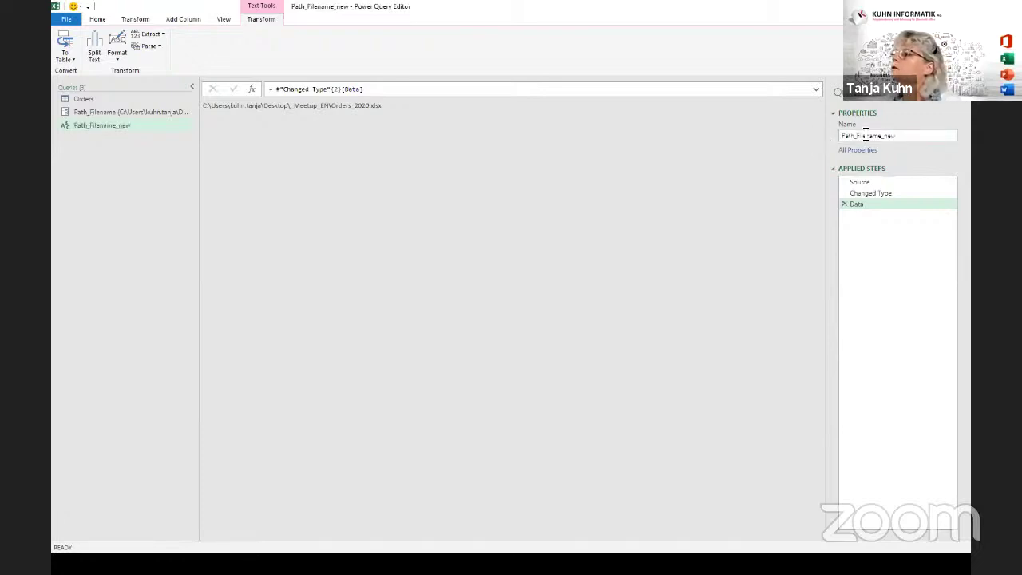
left_click(97, 112)
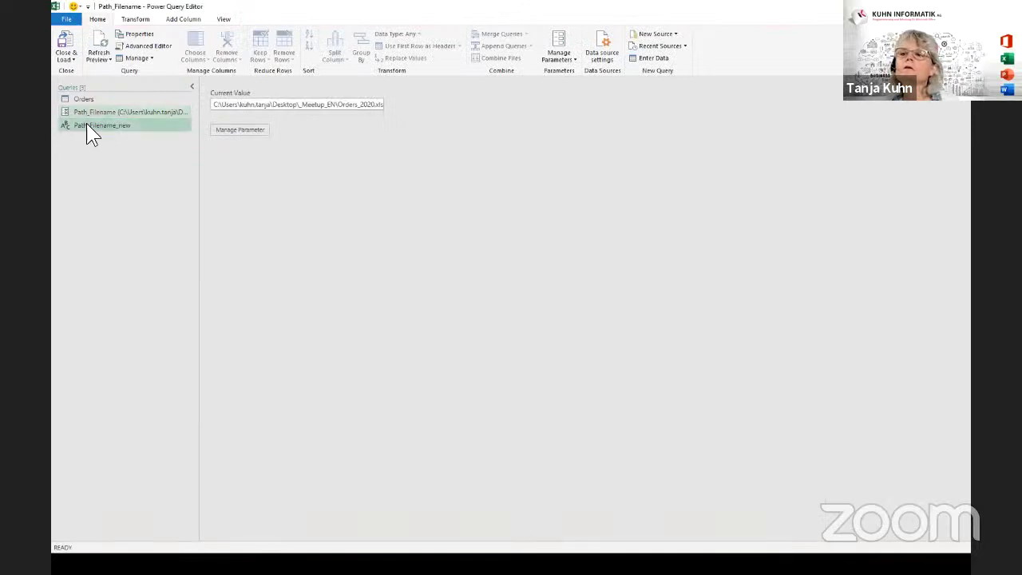
left_click(86, 126)
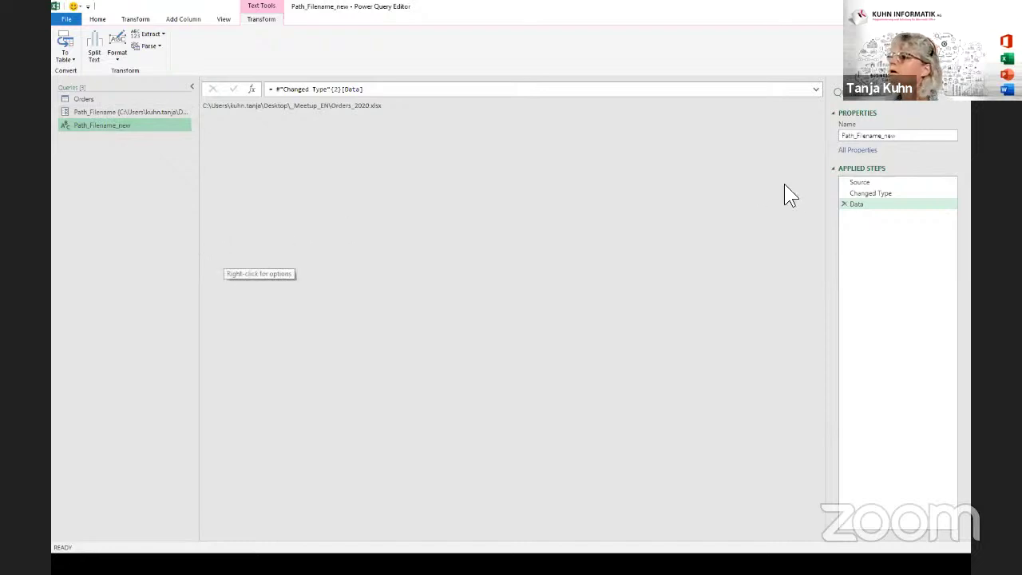
left_click(904, 136)
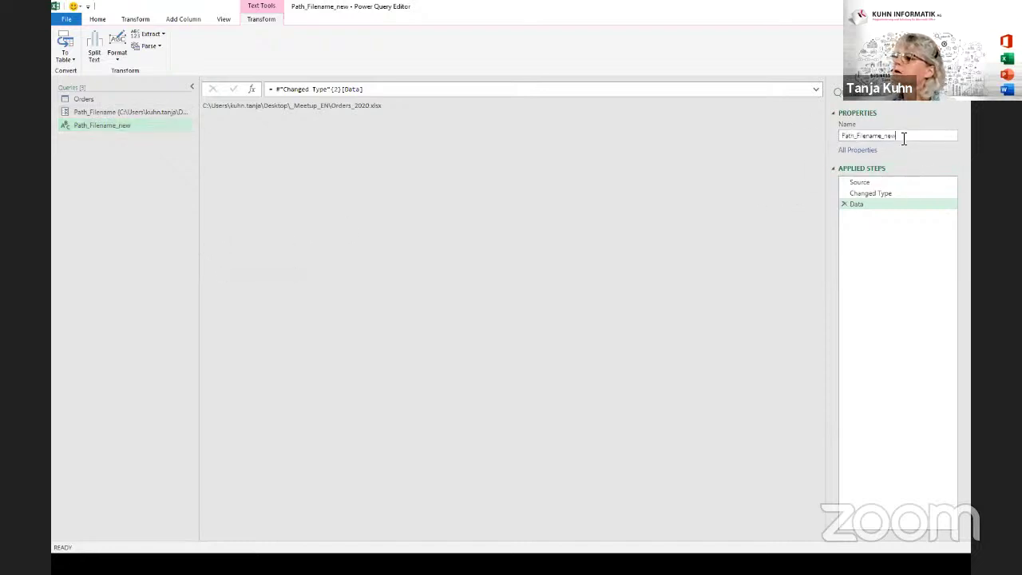
left_click_drag(903, 137, 823, 150)
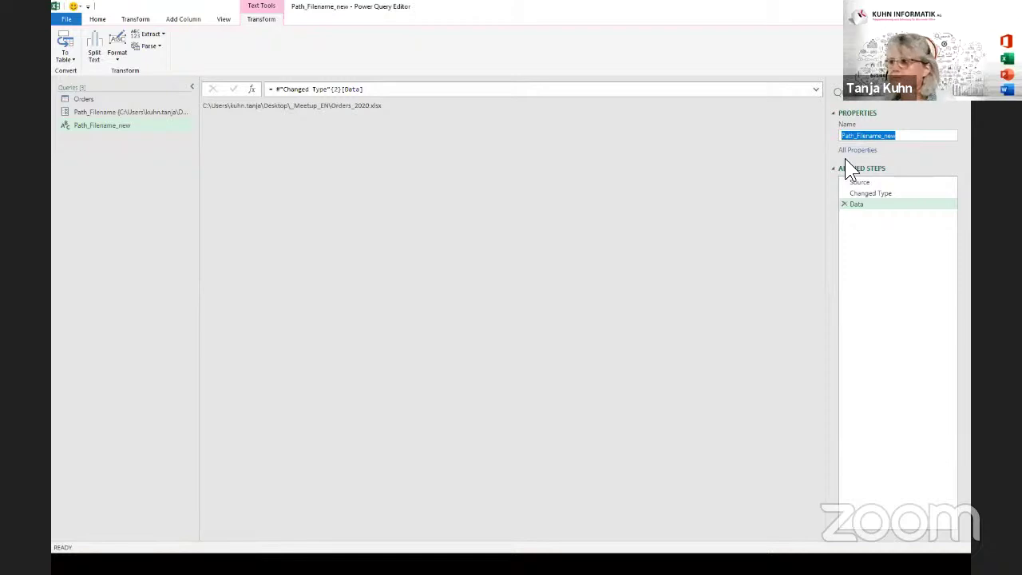
left_click_drag(908, 136, 808, 119)
key("ctrl+c")
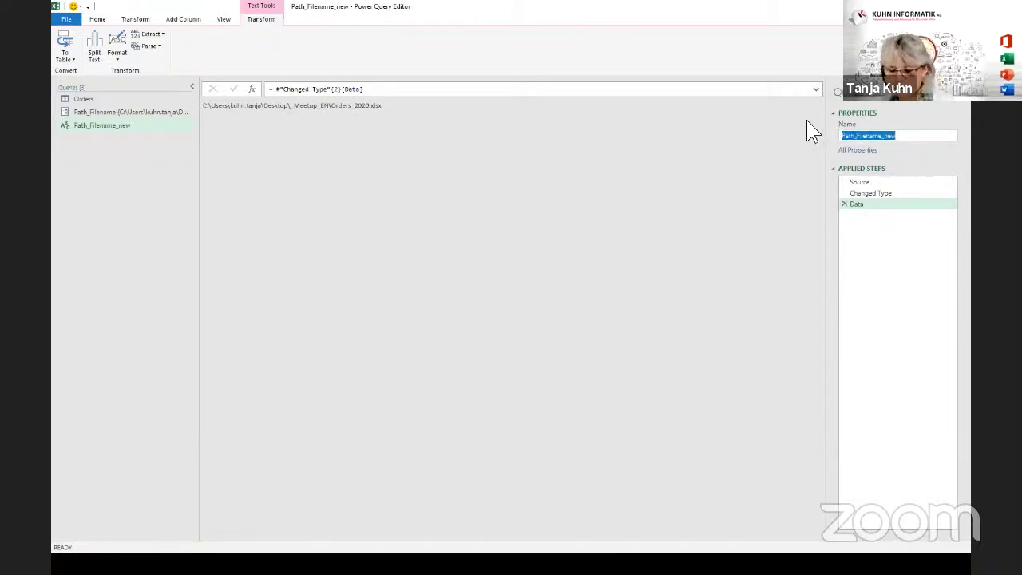
left_click(533, 144)
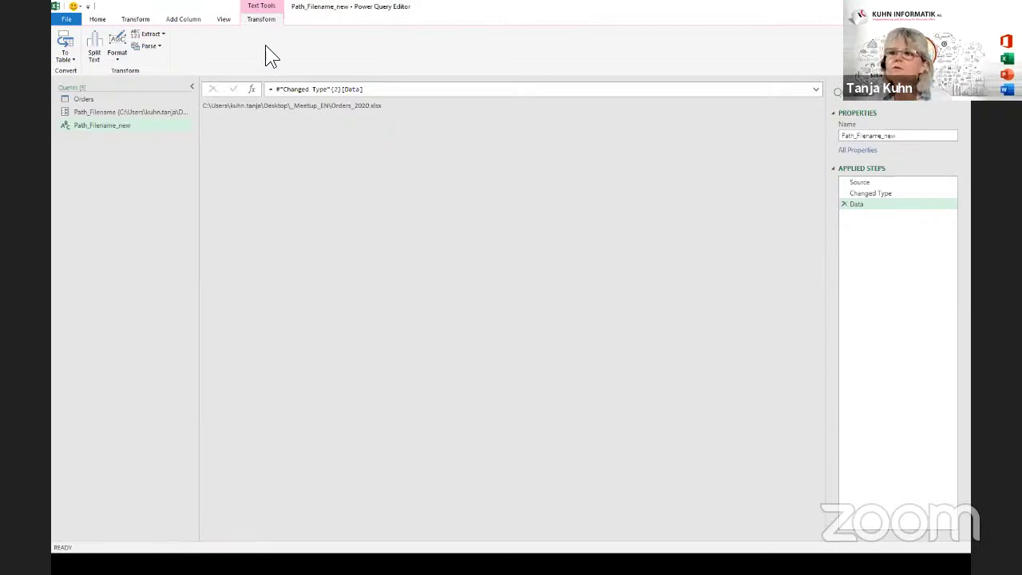
Review Path_Filename_new's code in the Advanced Editor, cancel without changes, and switch to Orders.
left_click(225, 19)
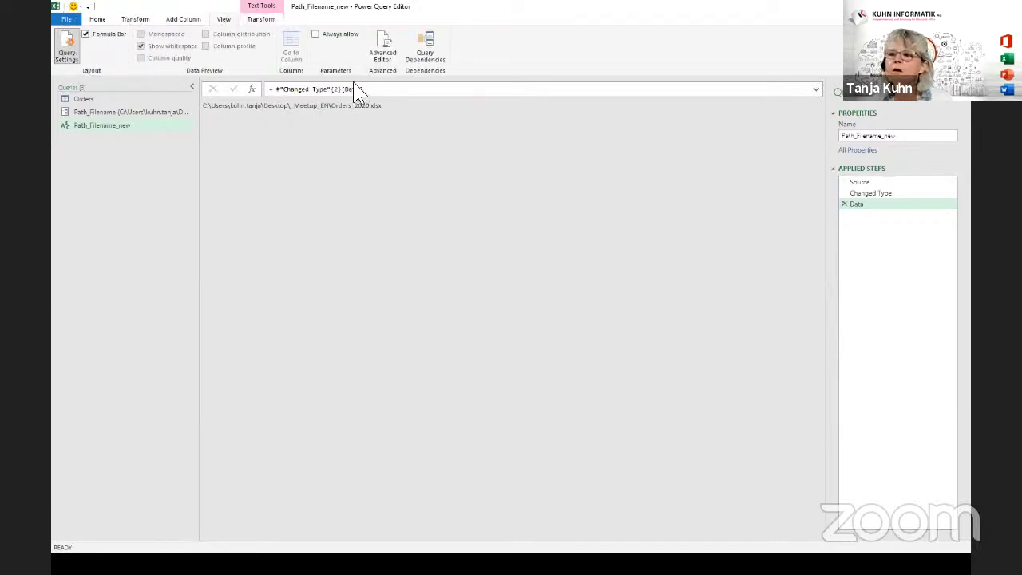
left_click_drag(393, 89, 257, 84)
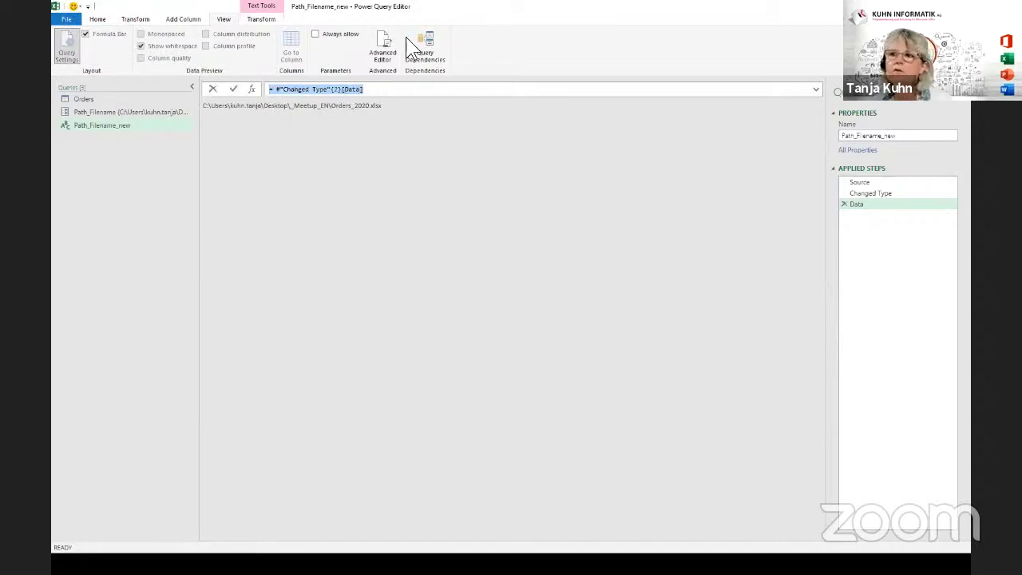
left_click(394, 95)
left_click(388, 146)
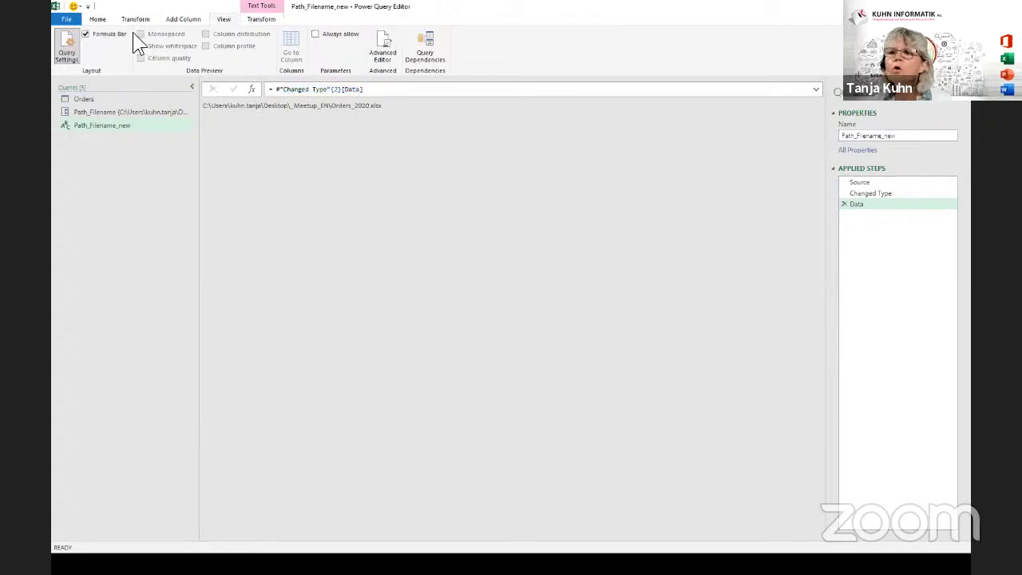
left_click(386, 42)
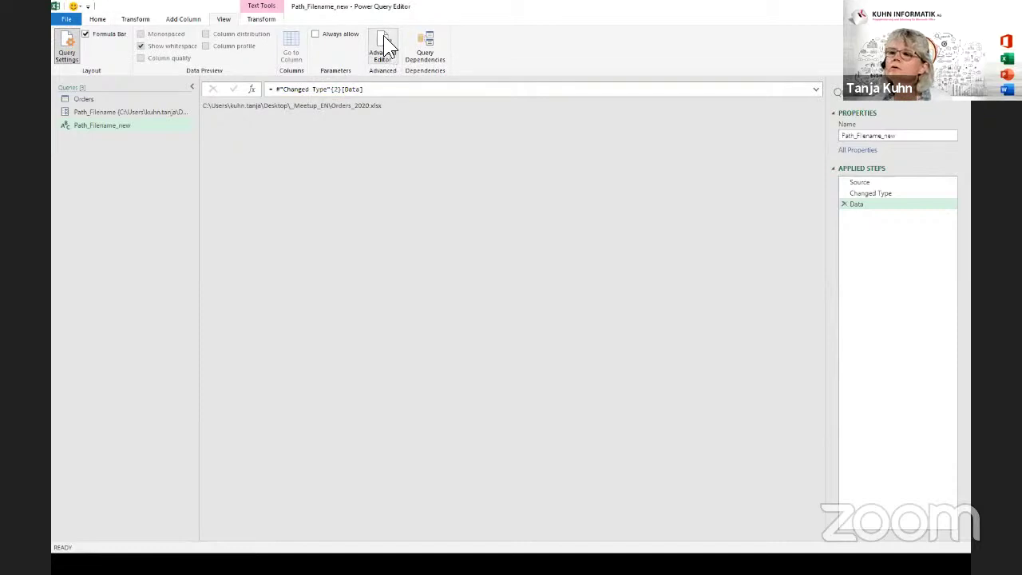
left_click(384, 38)
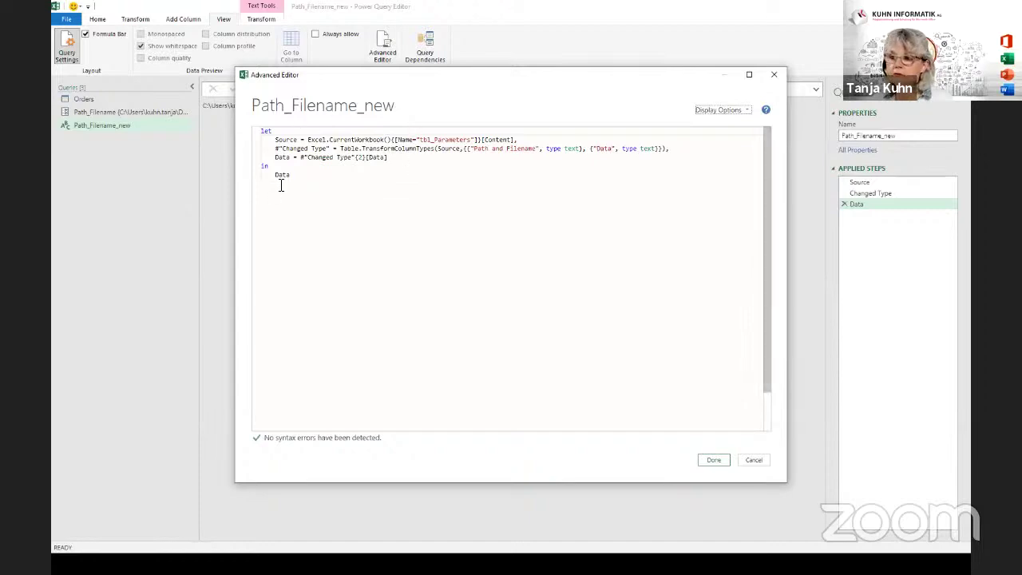
left_click(755, 461)
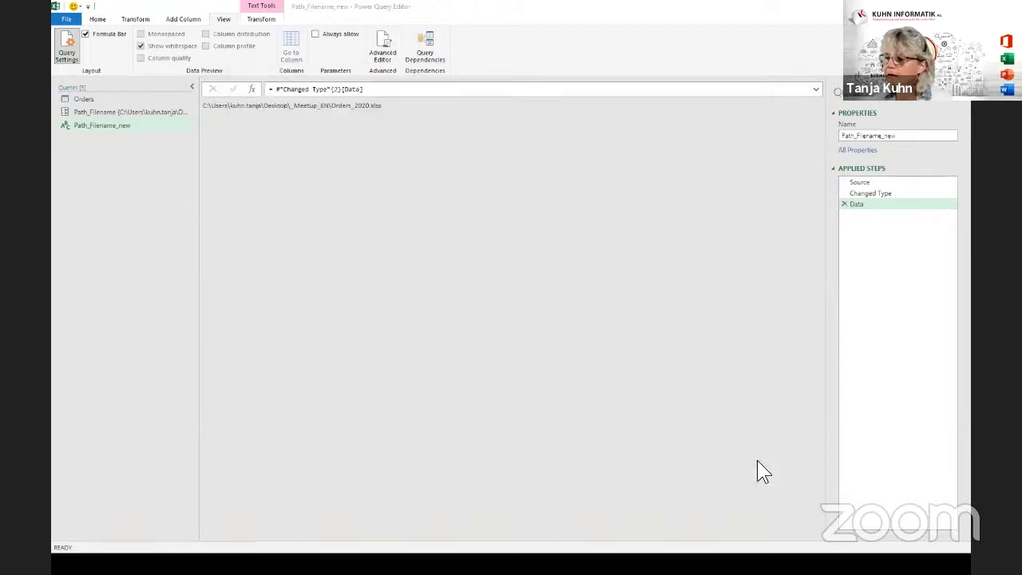
left_click(80, 100)
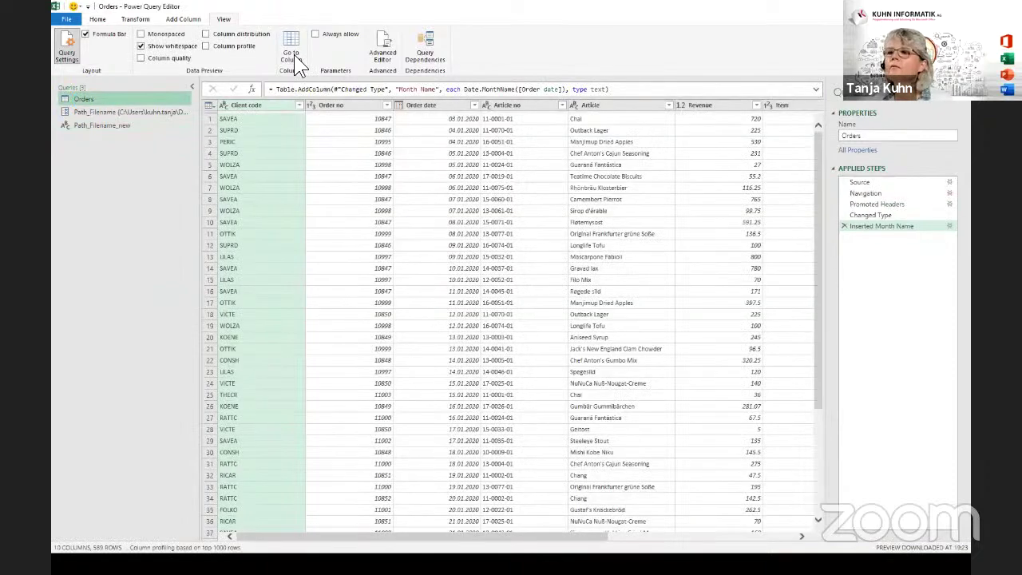
In the Advanced Editor, change the Orders File.Contents reference from Path_Filename to Path_Filename_new.
left_click(385, 35)
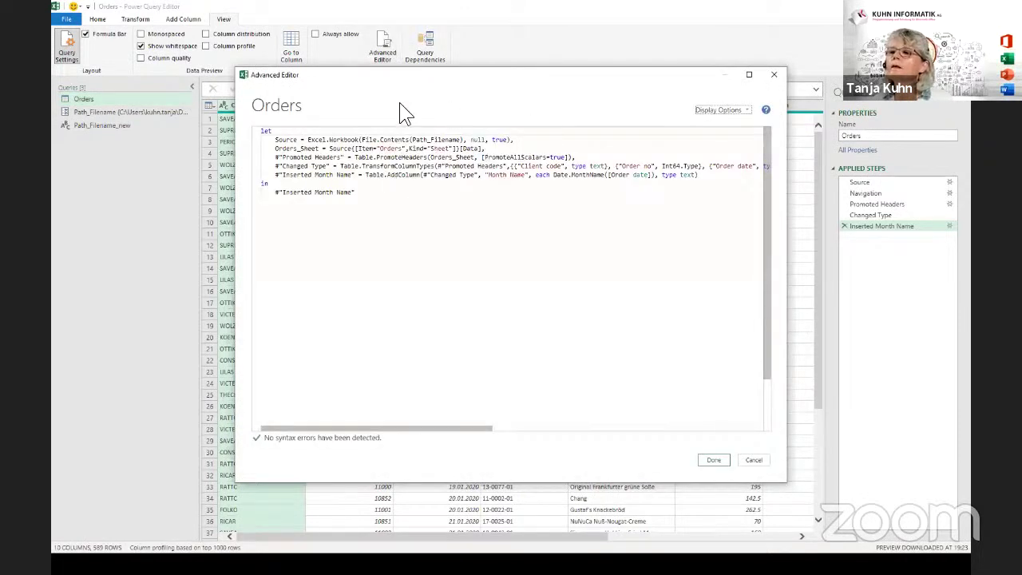
double_click(421, 140)
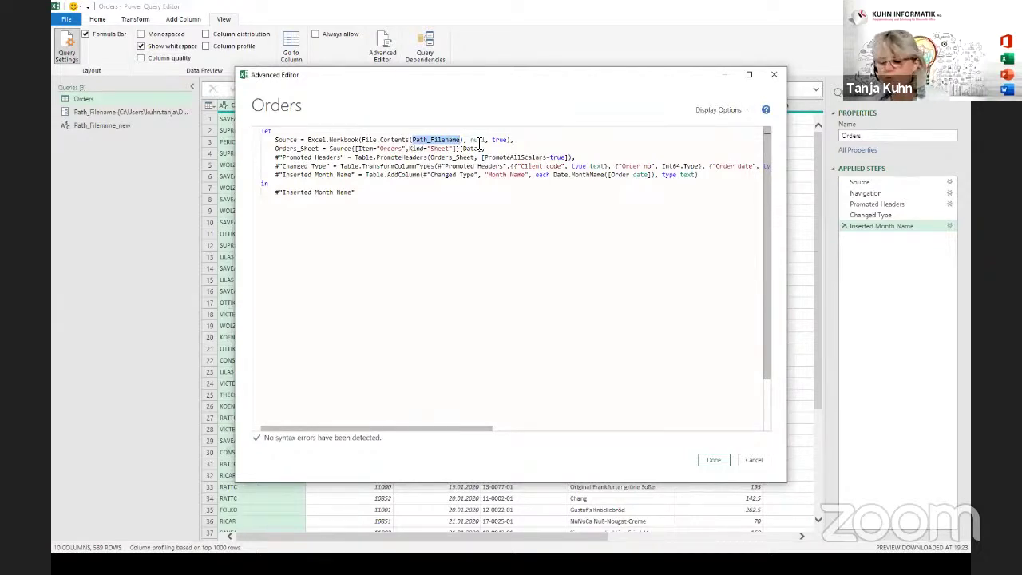
key("ctrl+v")
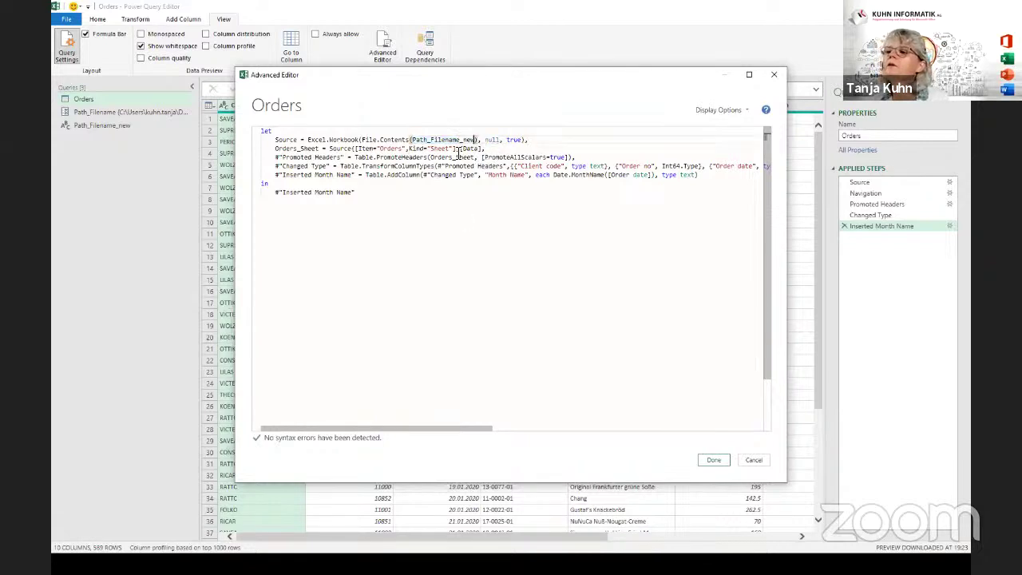
mouse_move(437, 139)
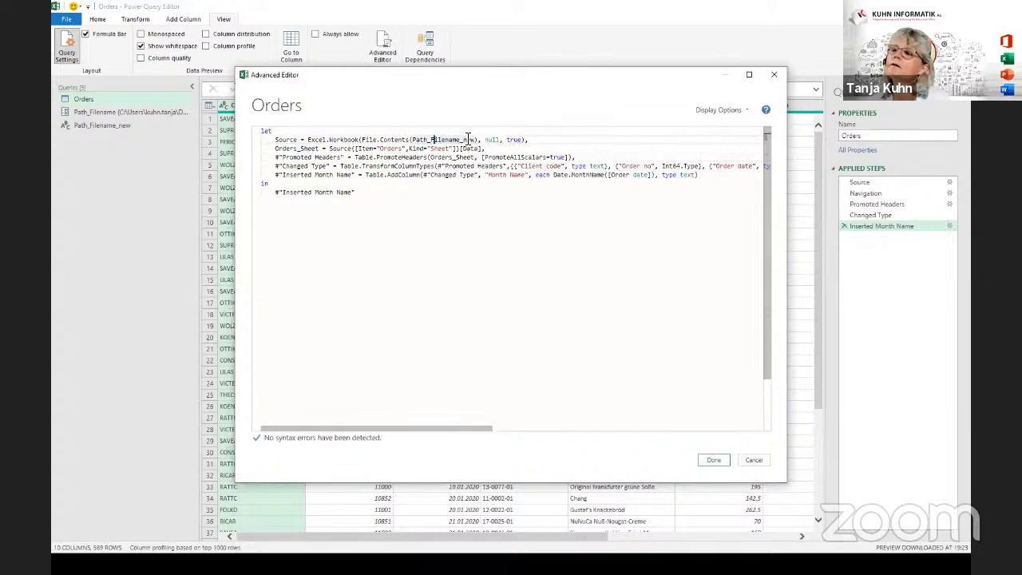
left_click(701, 460)
left_click(710, 460)
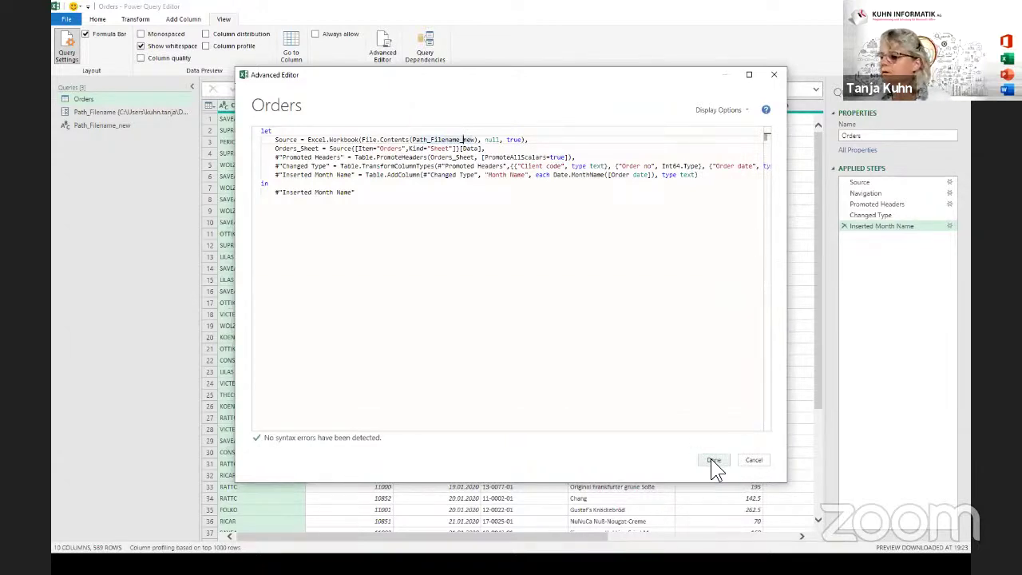
left_click(713, 461)
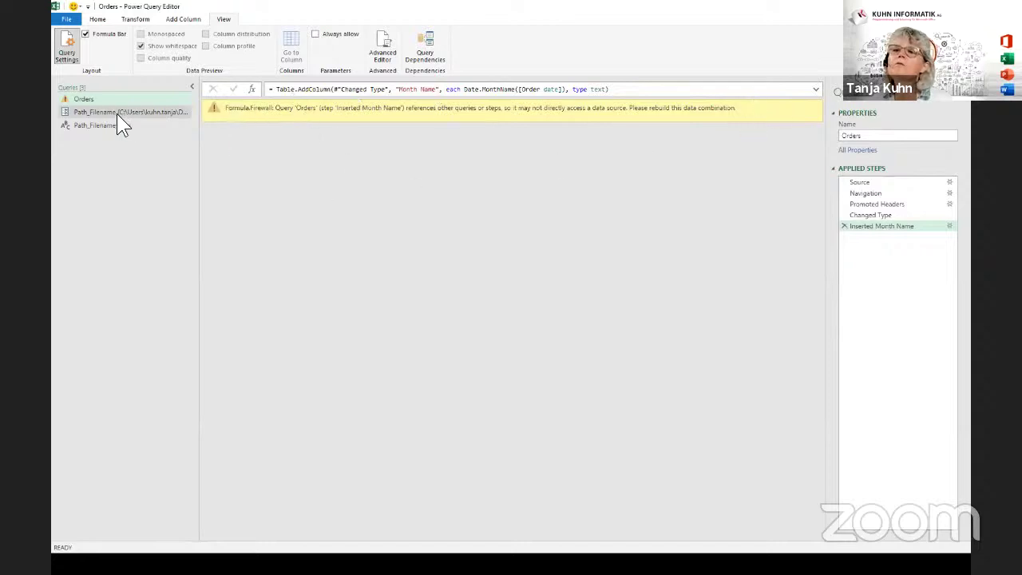
Switch between Path_Filename_new and Orders to inspect the Formula.Firewall warning on Orders.
left_click(91, 126)
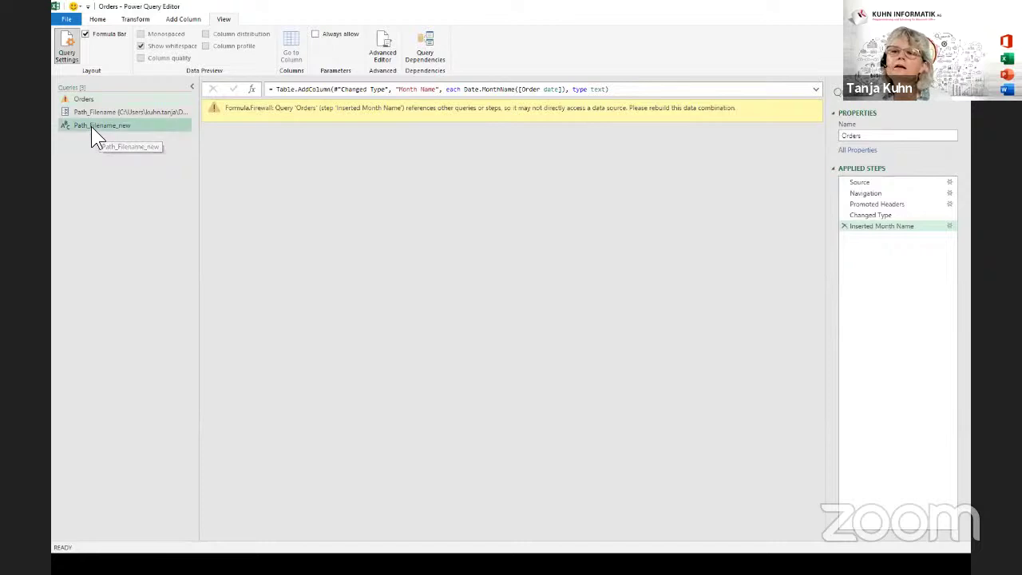
left_click(86, 99)
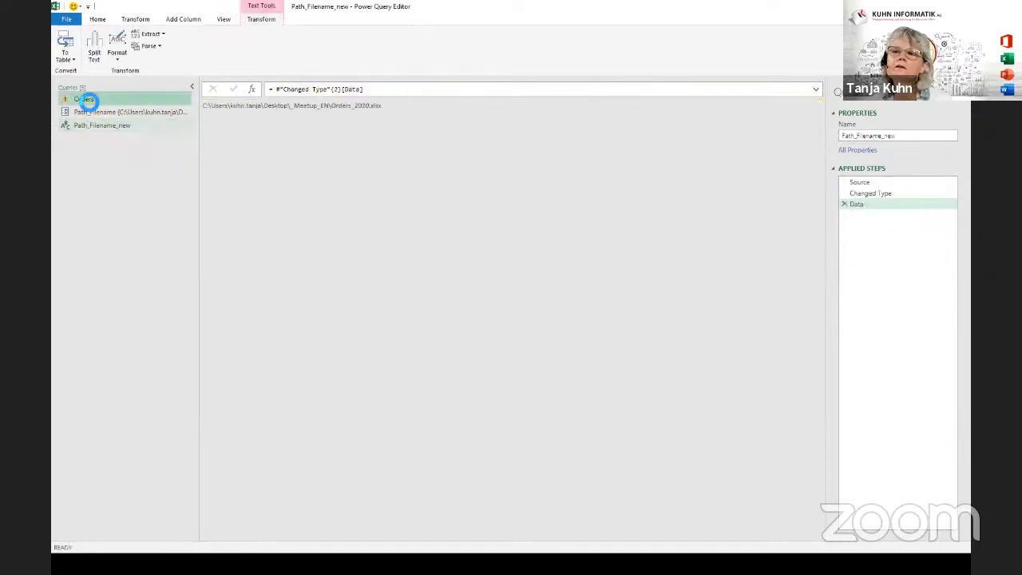
left_click(89, 126)
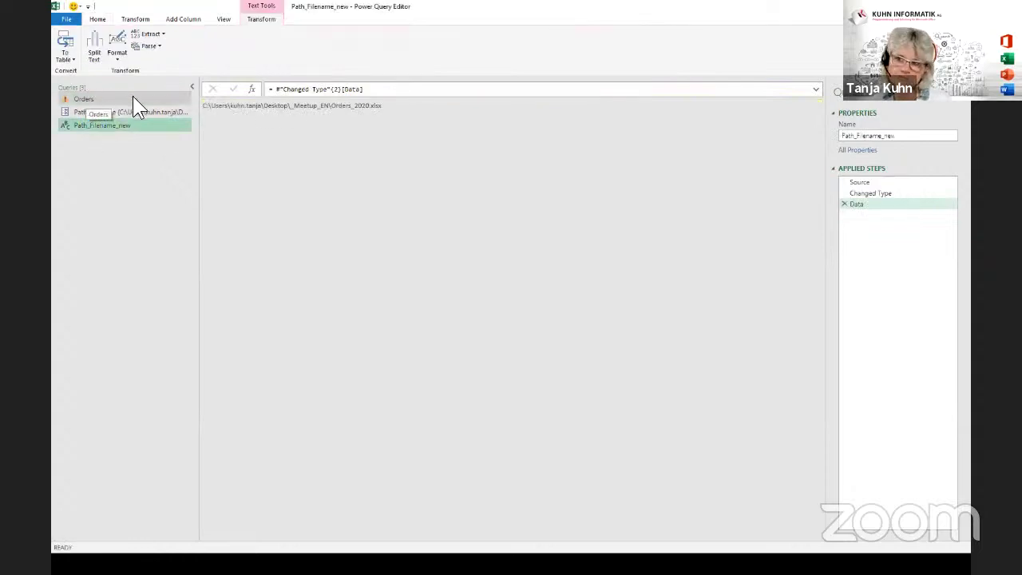
left_click(414, 107)
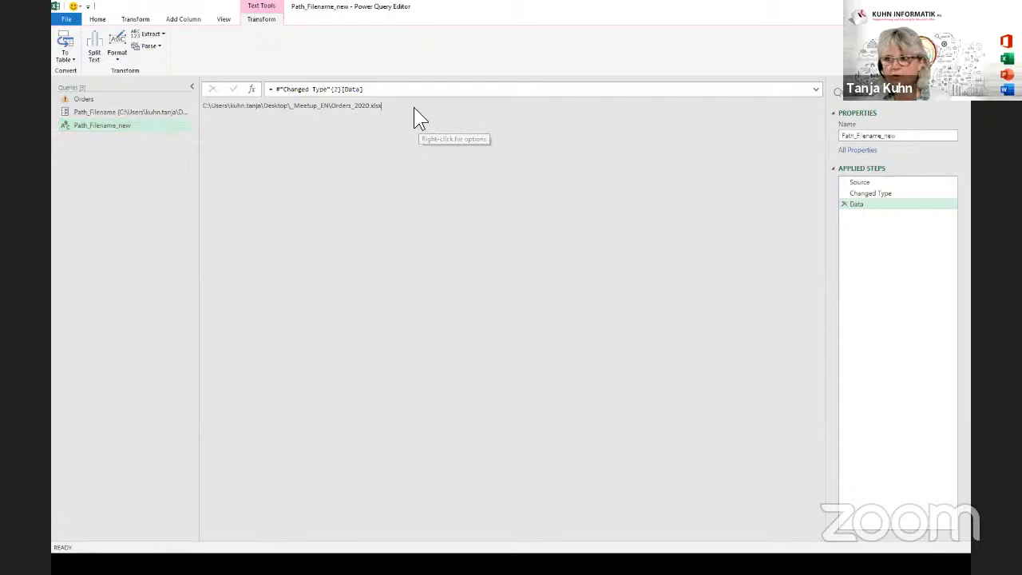
left_click(115, 98)
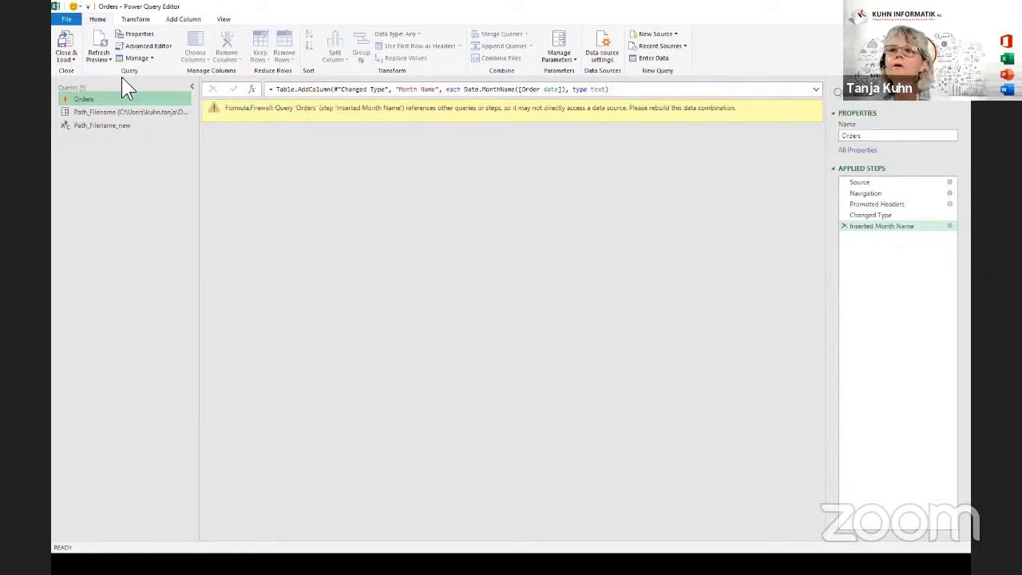
Set the current workbook's Query Options privacy setting to ignore Privacy Levels.
left_click(63, 20)
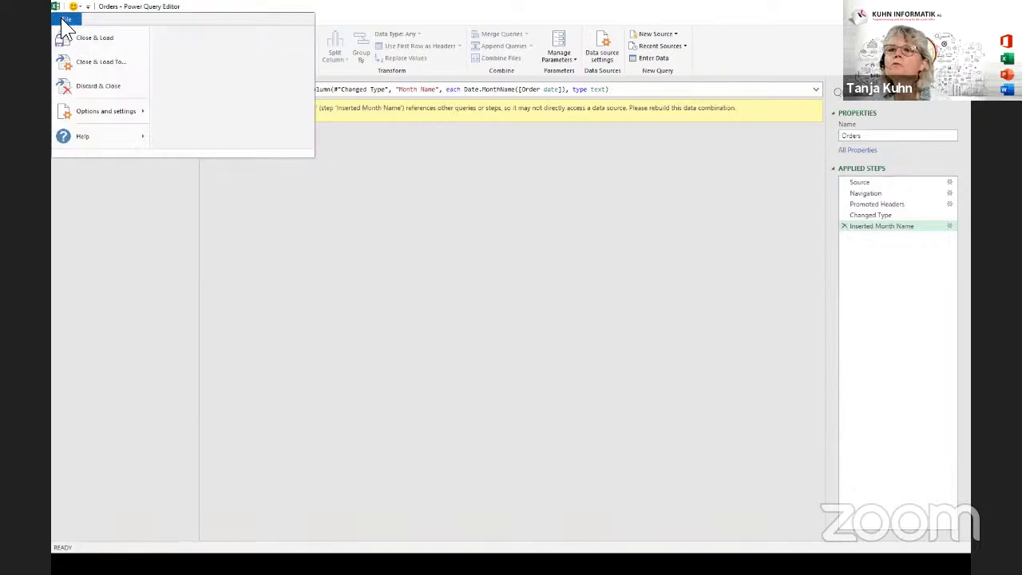
mouse_move(88, 112)
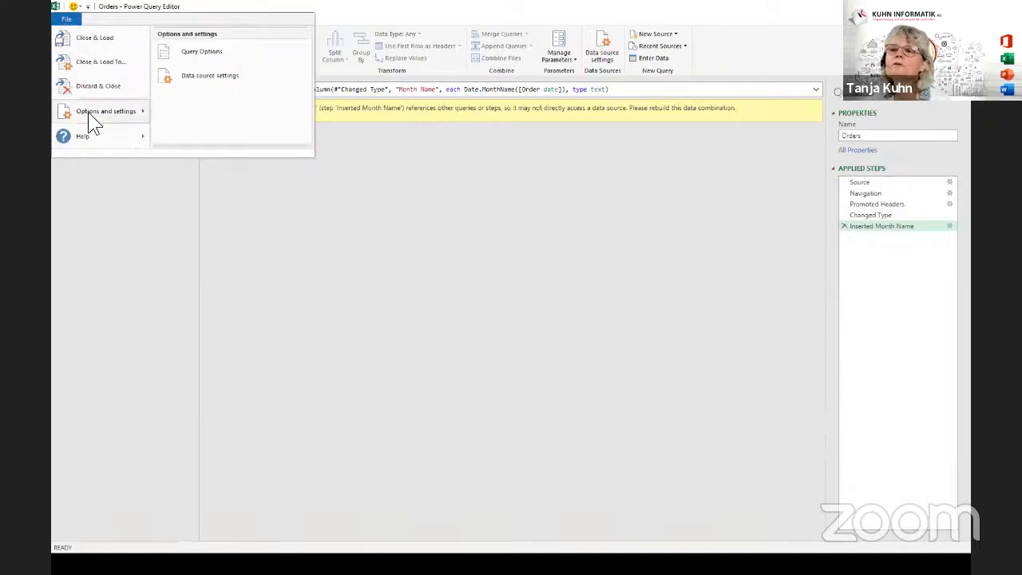
left_click(204, 52)
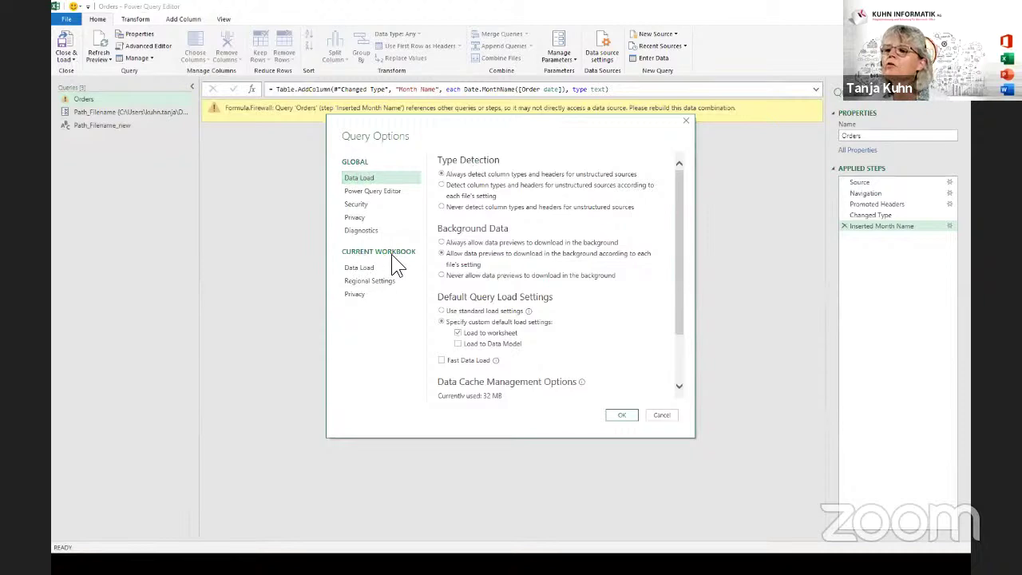
left_click(356, 295)
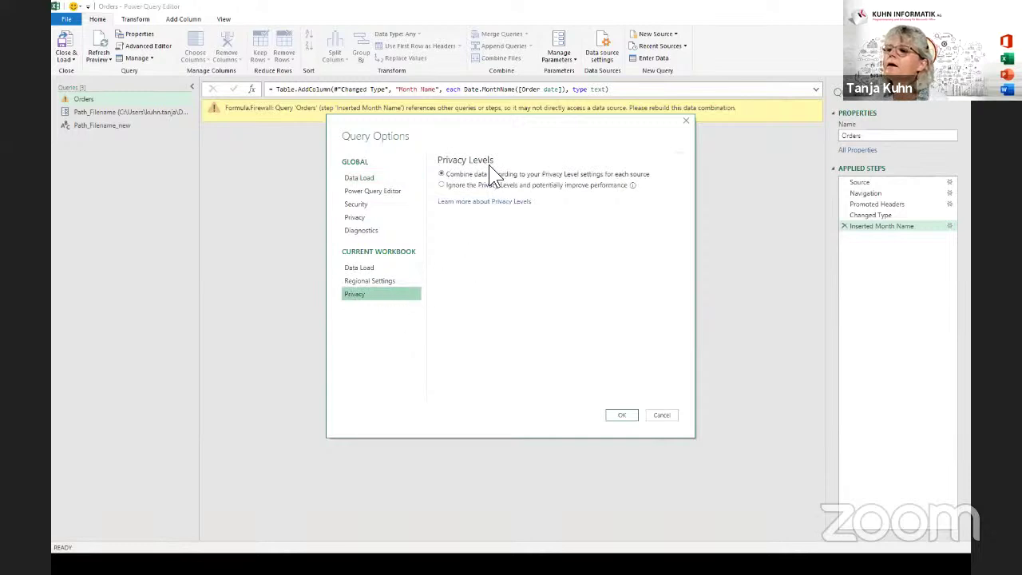
left_click(441, 185)
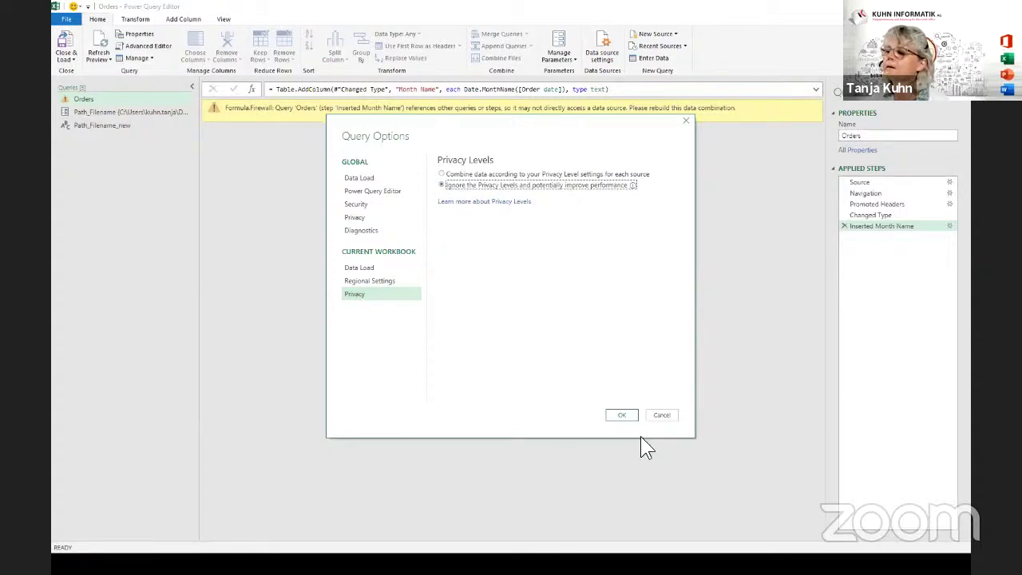
left_click(616, 415)
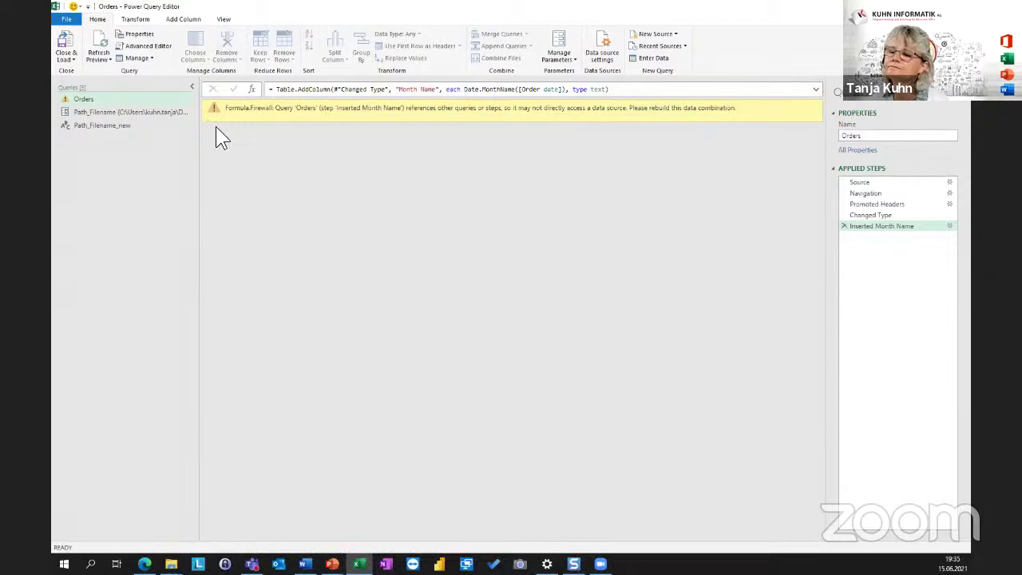
Refresh the Orders preview so its 589 rows and 10 columns load without the firewall error.
left_click(96, 32)
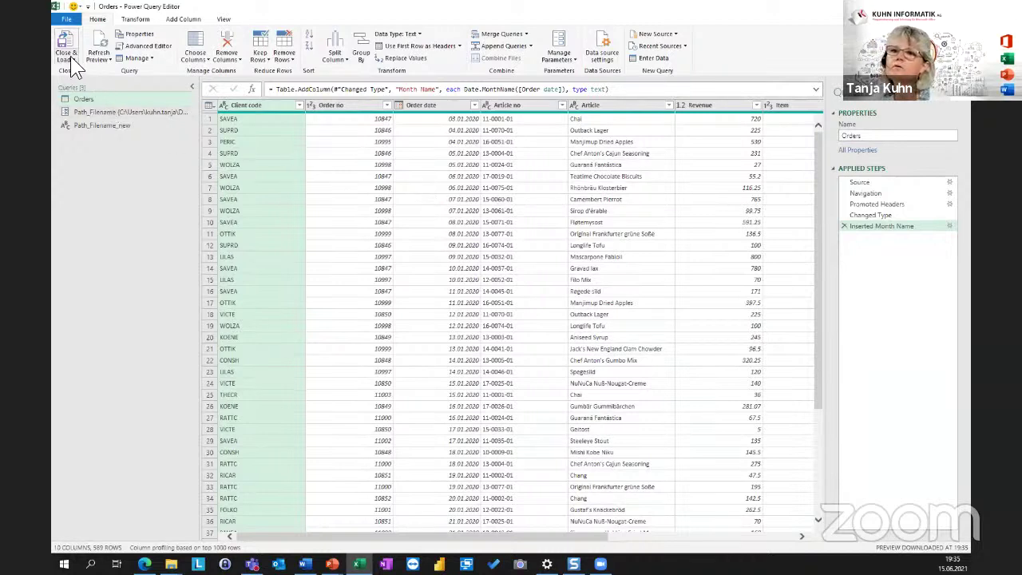
left_click(76, 20)
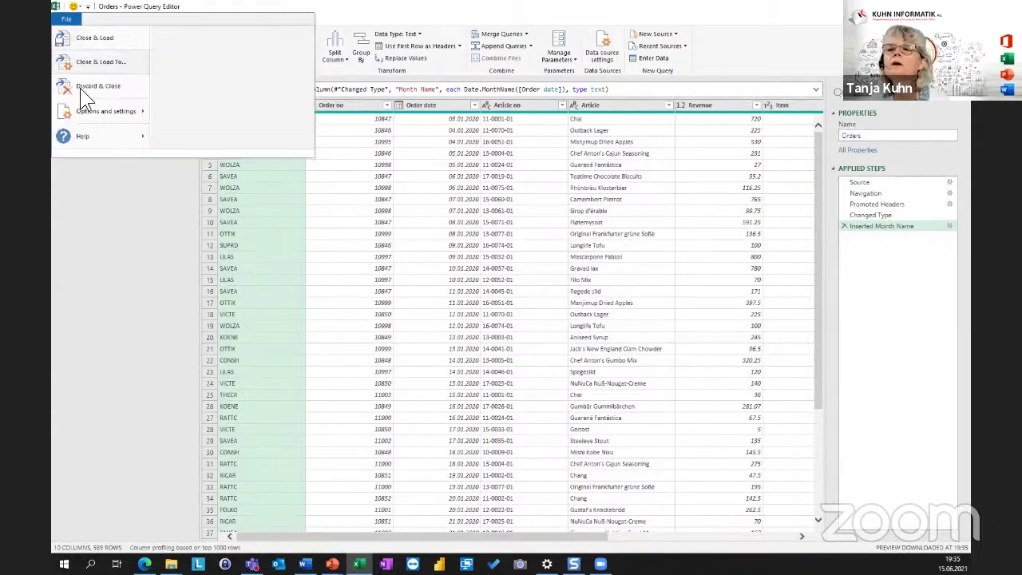
Restore Query Options privacy, globally and for this workbook, to combine data by Privacy Level settings.
mouse_move(88, 115)
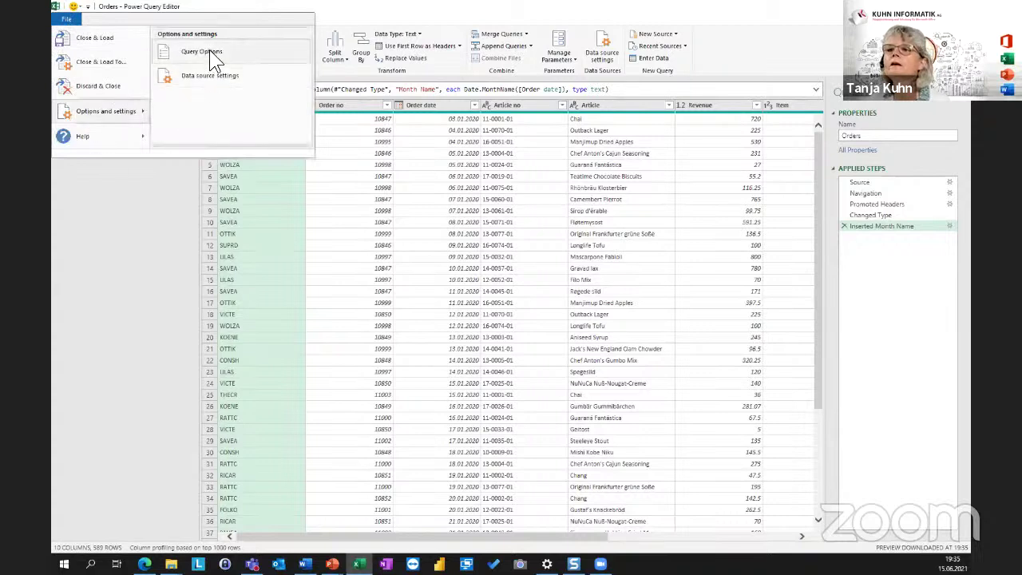
left_click(247, 54)
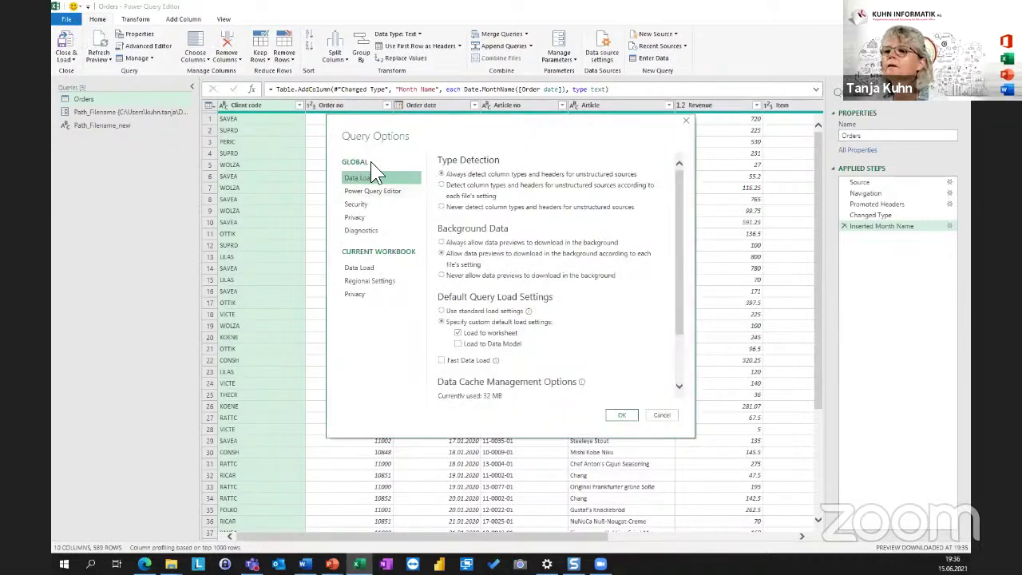
left_click(353, 217)
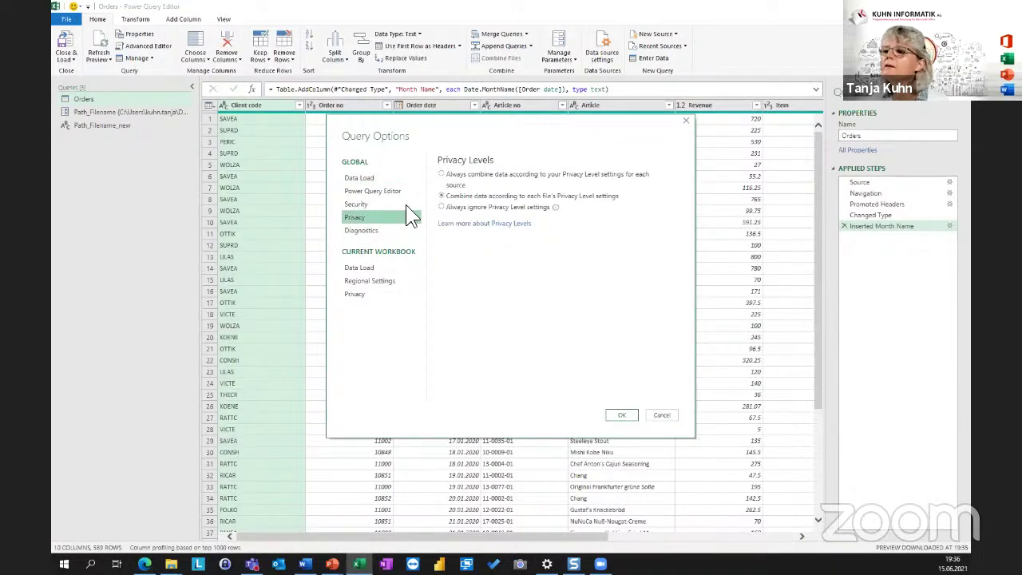
left_click(441, 207)
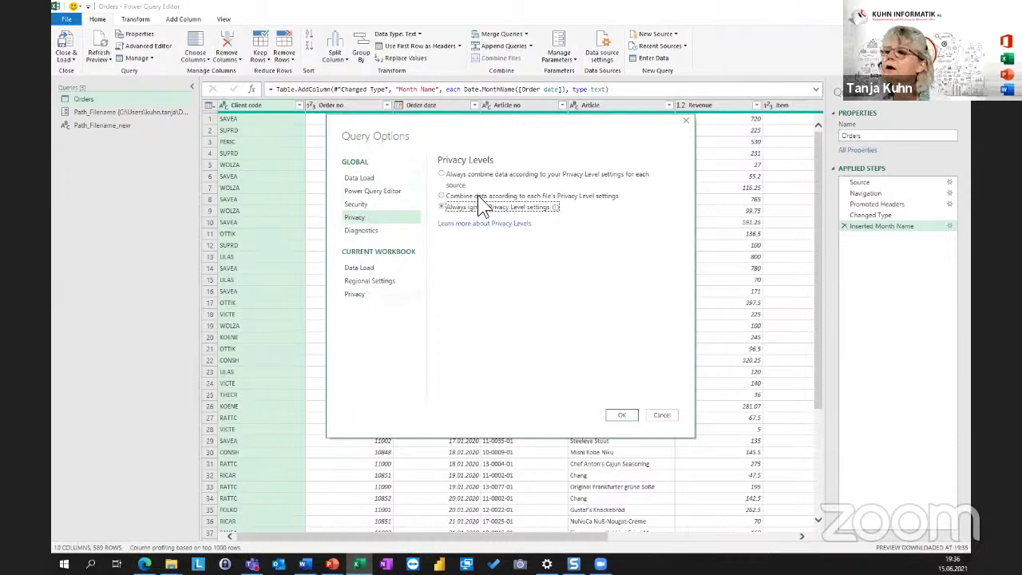
left_click(450, 196)
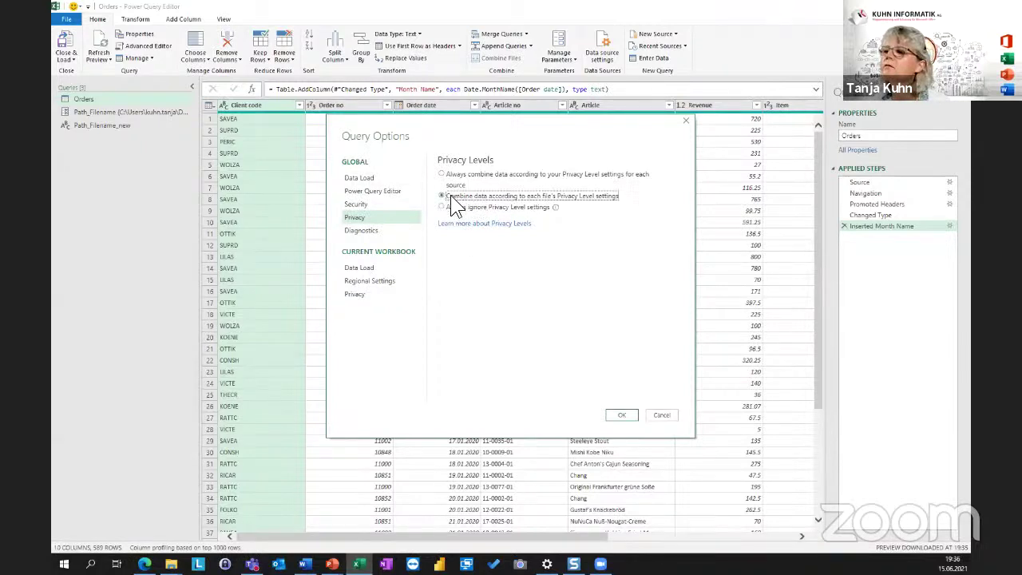
left_click(354, 295)
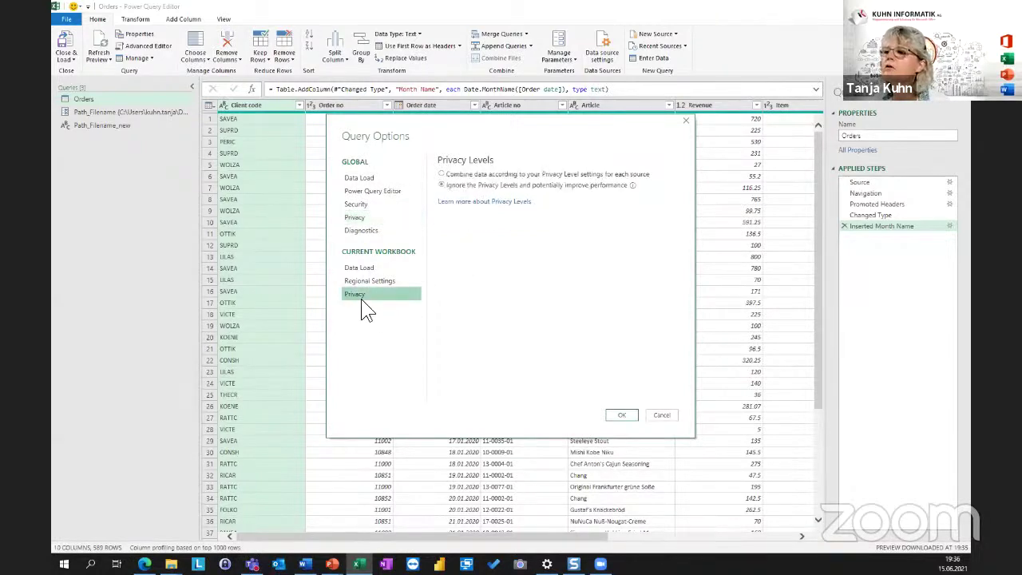
left_click(444, 175)
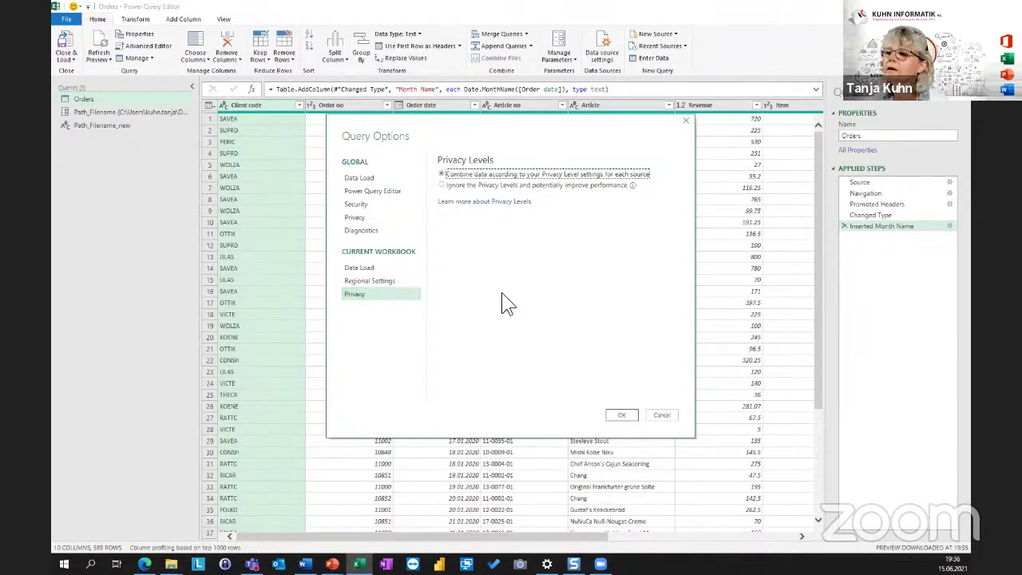
left_click(626, 416)
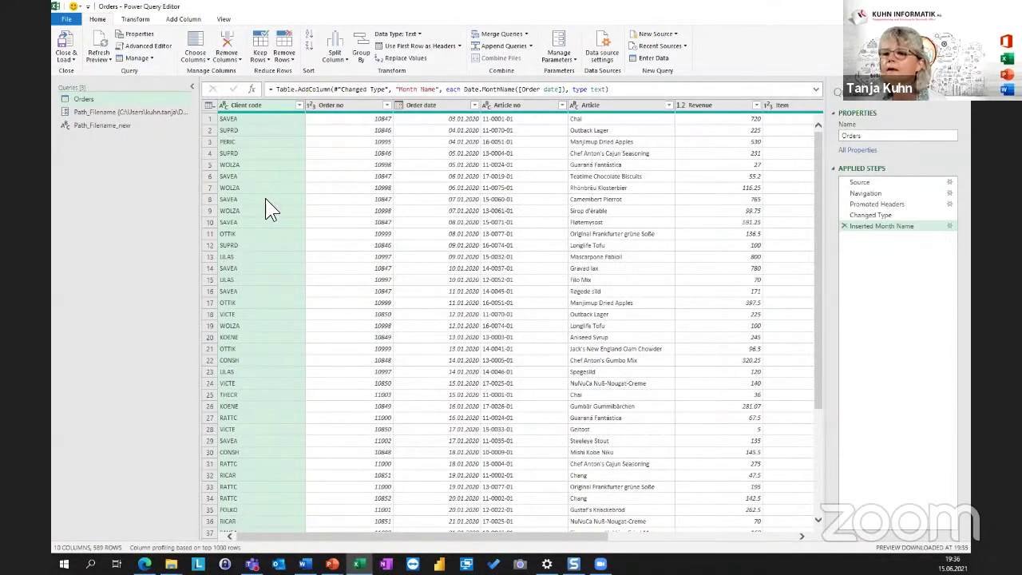
Compare Orders with Path_Filename_new, ending on Path_Filename_new's Orders_2020.xlsx path result.
left_click(81, 97)
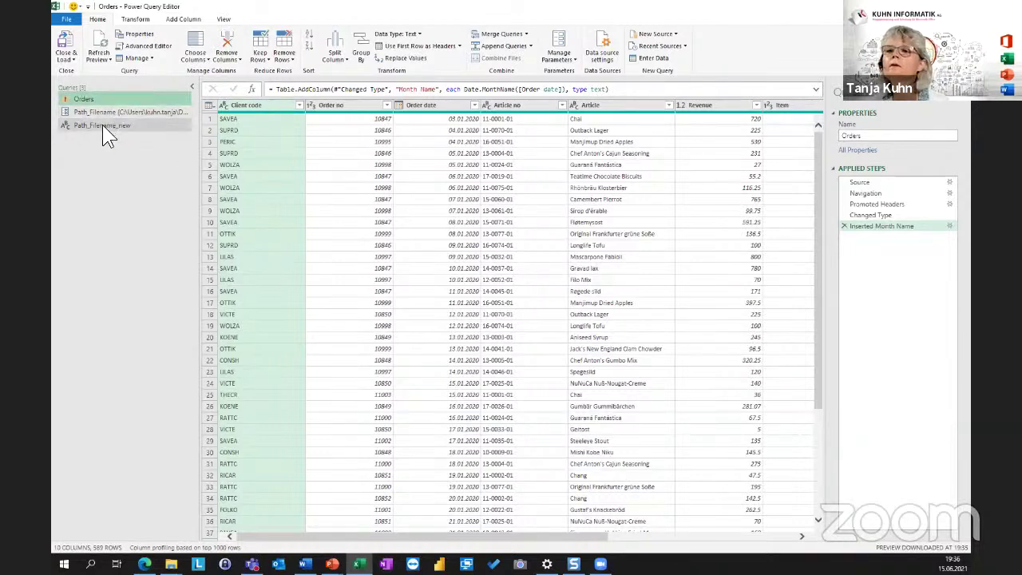
left_click(102, 125)
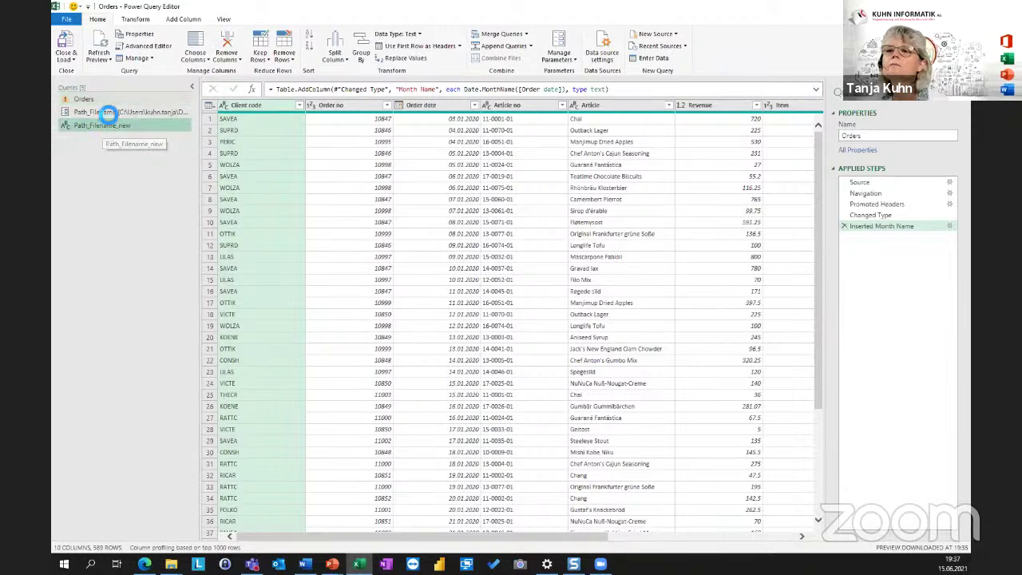
left_click(84, 98)
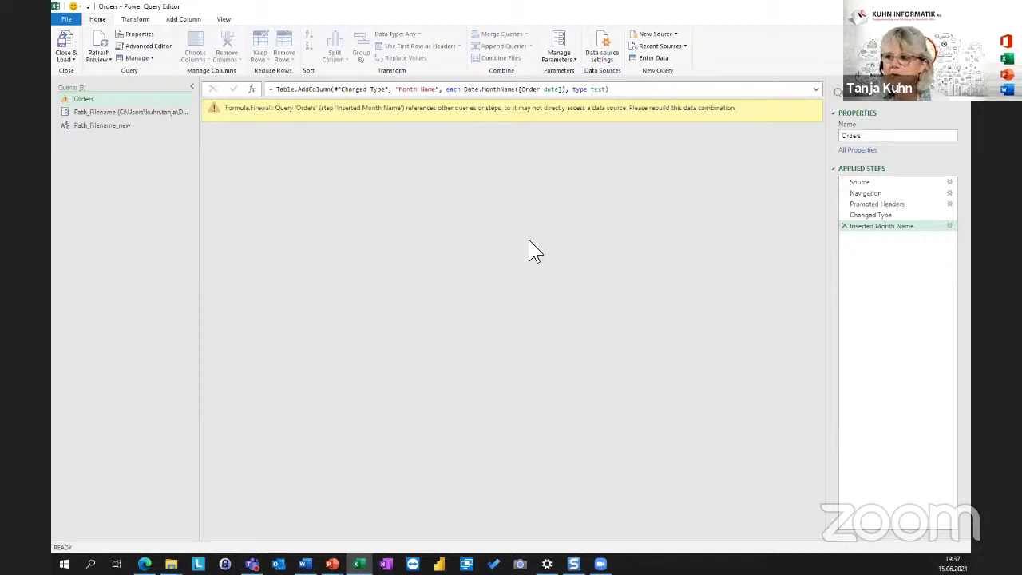
left_click(80, 127)
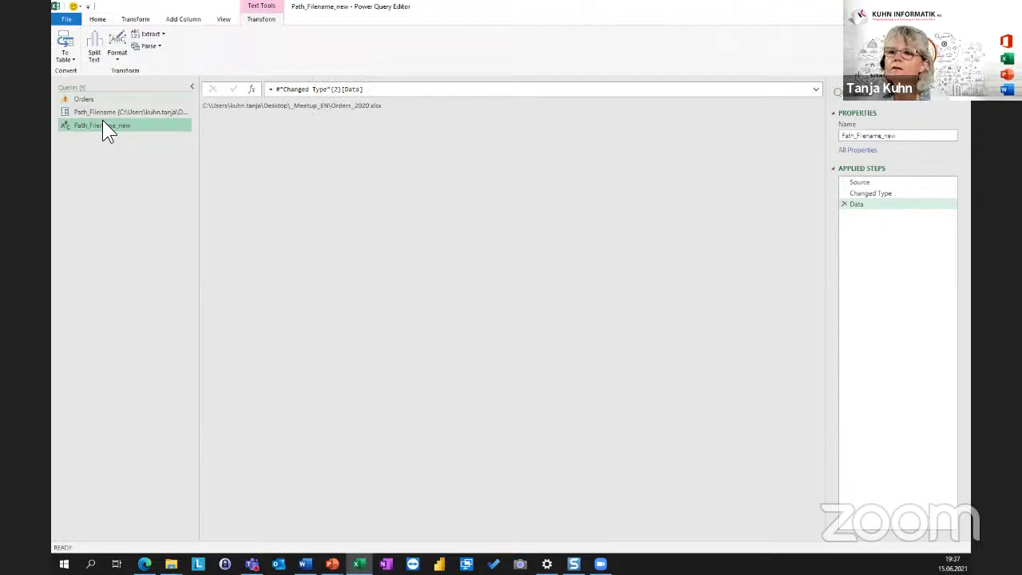
left_click(86, 98)
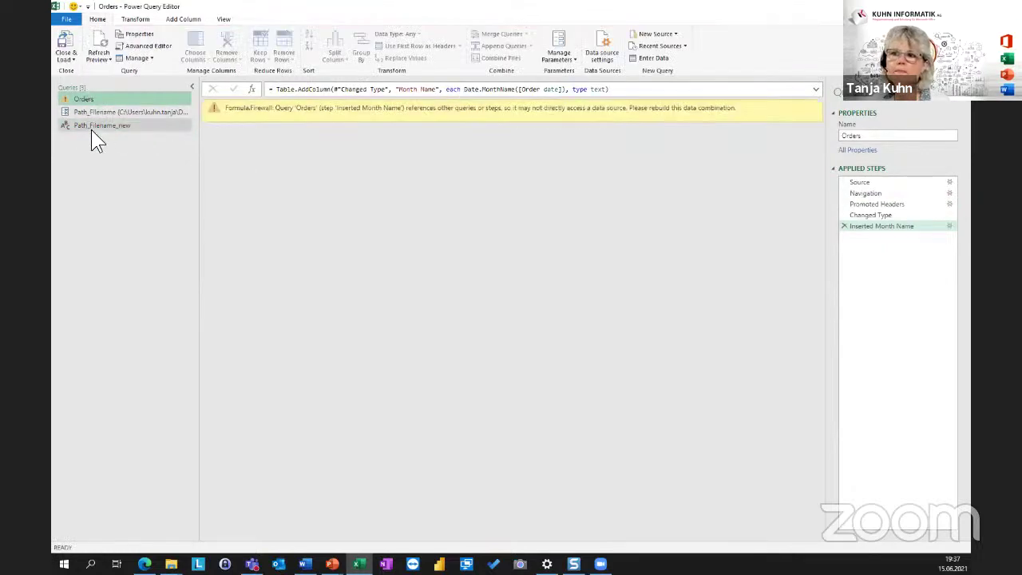
left_click(91, 130)
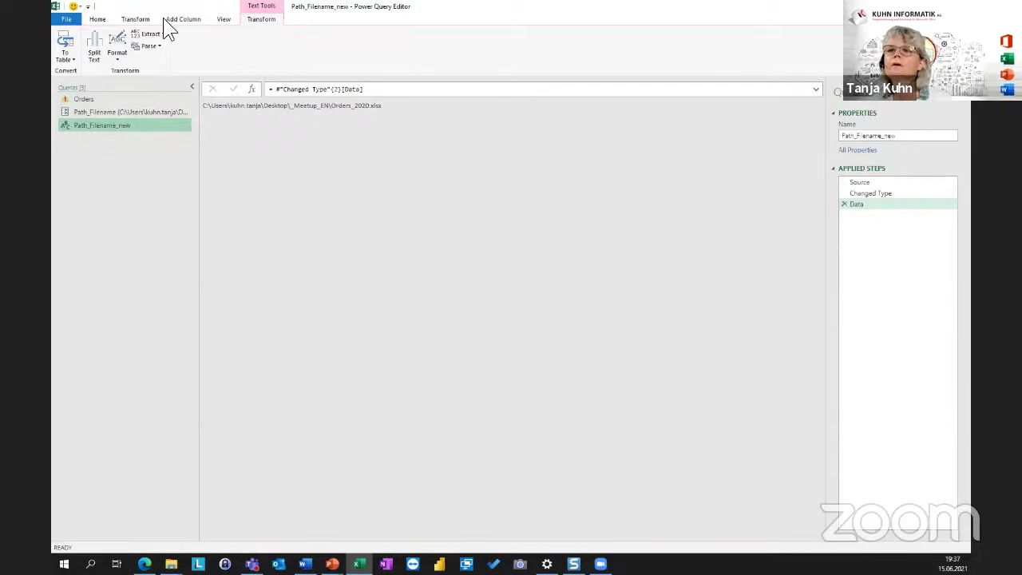
left_click(224, 20)
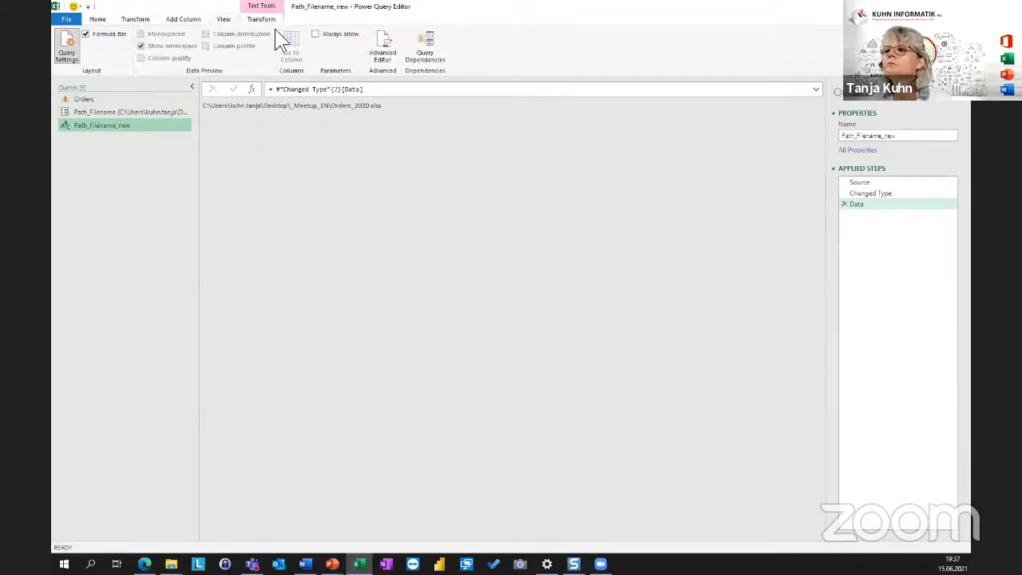
Copy Path_Filename_new's Source, Changed Type and Data lines from its Advanced Editor code.
left_click(380, 43)
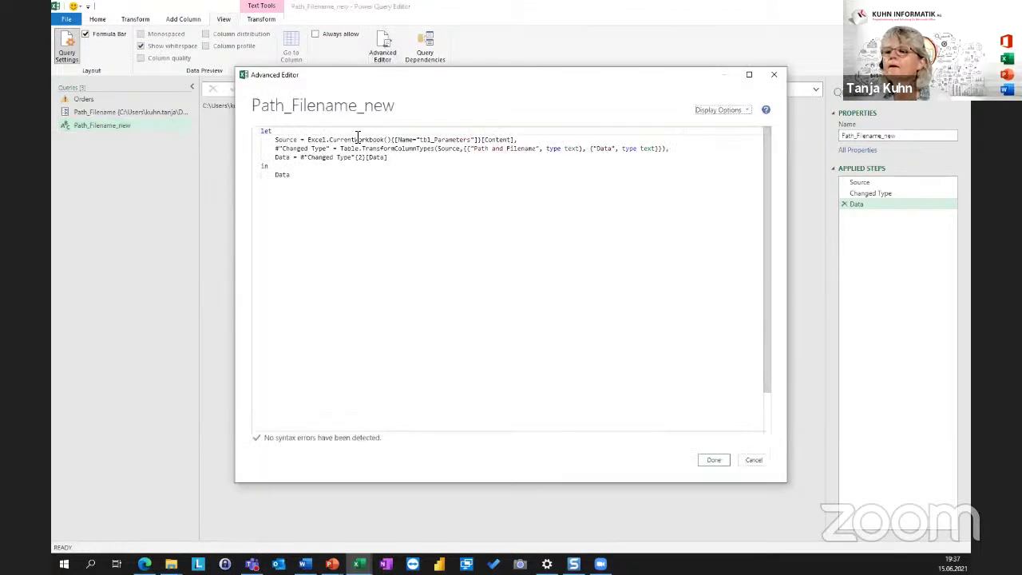
left_click_drag(399, 157, 235, 136)
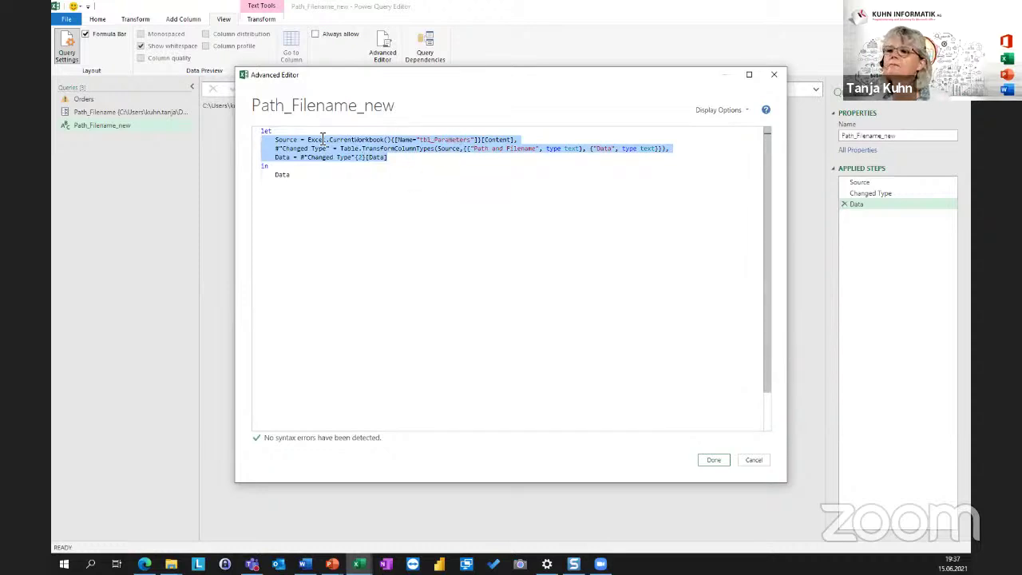
left_click(409, 160)
left_click(254, 141, "shift")
key("ctrl+c")
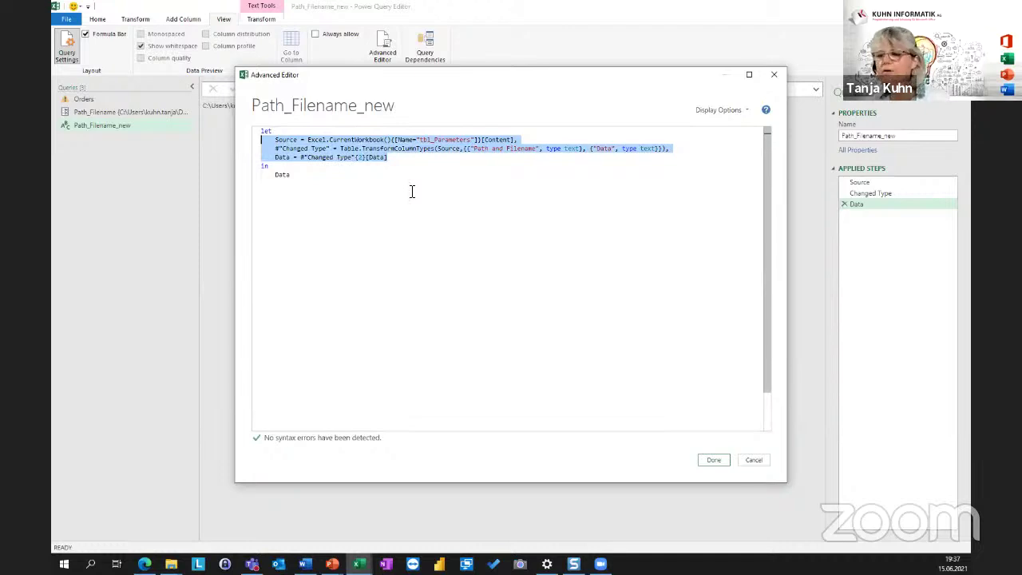
left_click(714, 460)
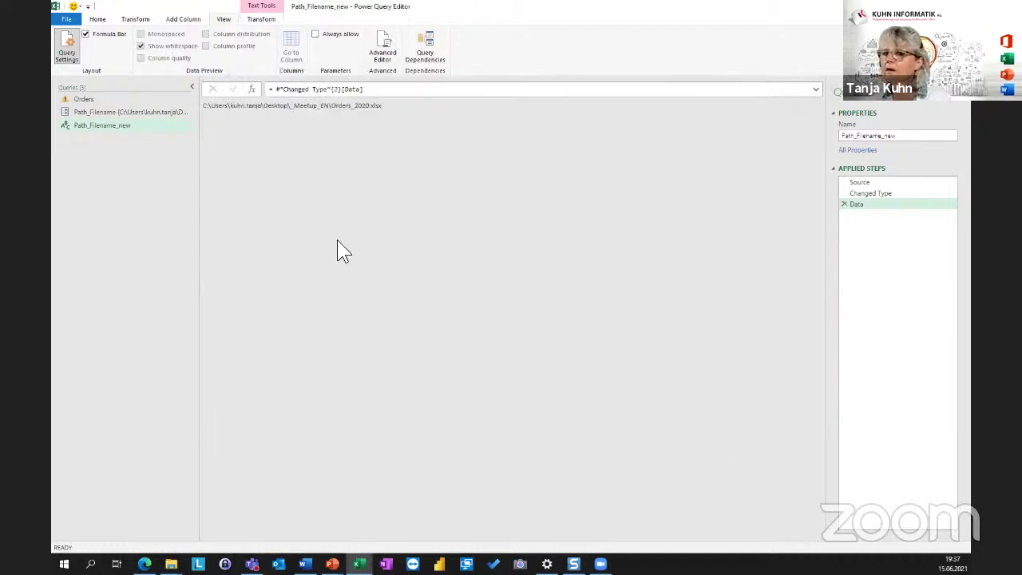
Paste the copied tbl_Parameters lines into the Orders code on a new line after 'let'.
left_click(87, 98)
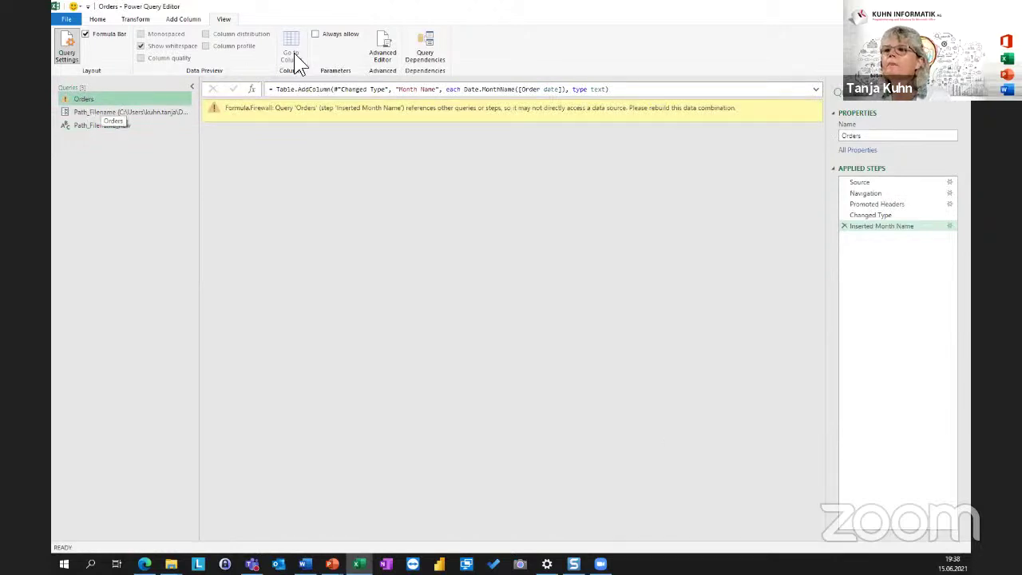
left_click(384, 38)
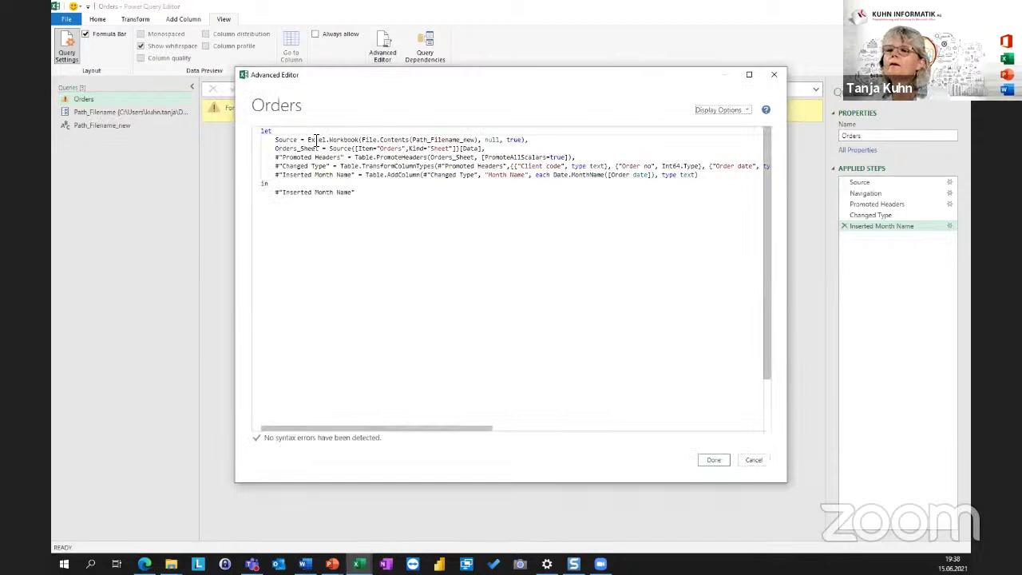
left_click(299, 132)
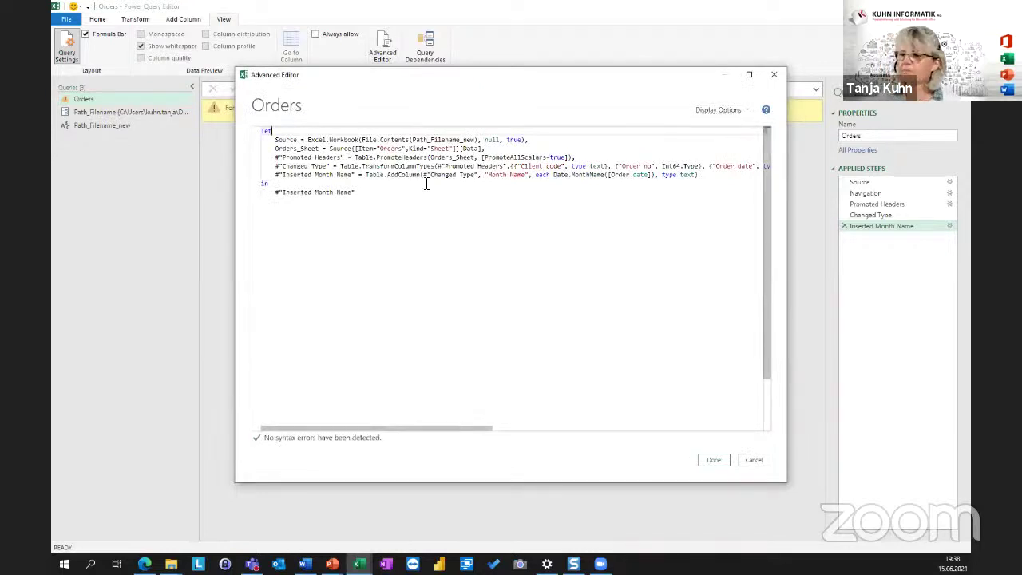
key("Return")
key("Return")
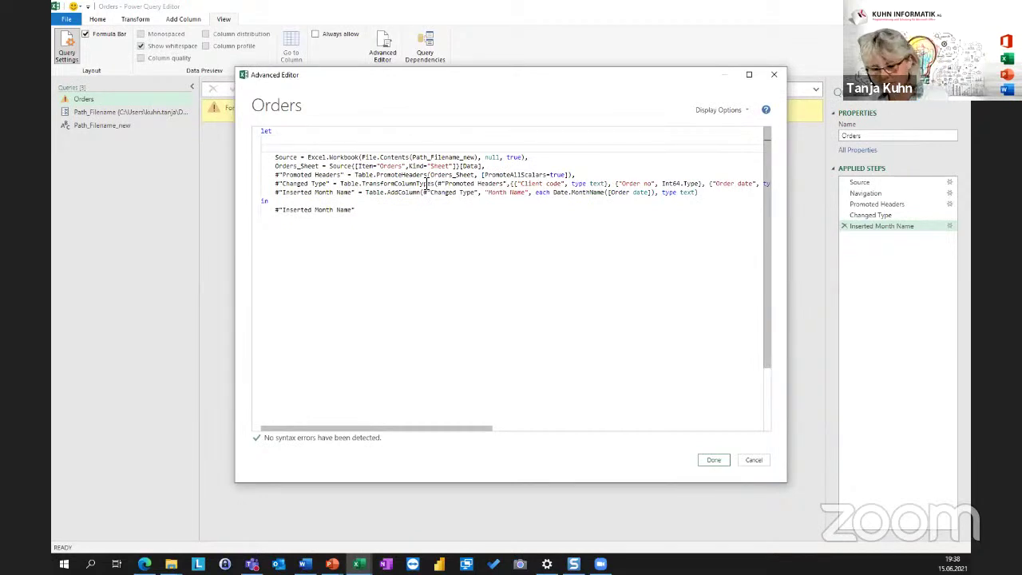
key("ctrl+v")
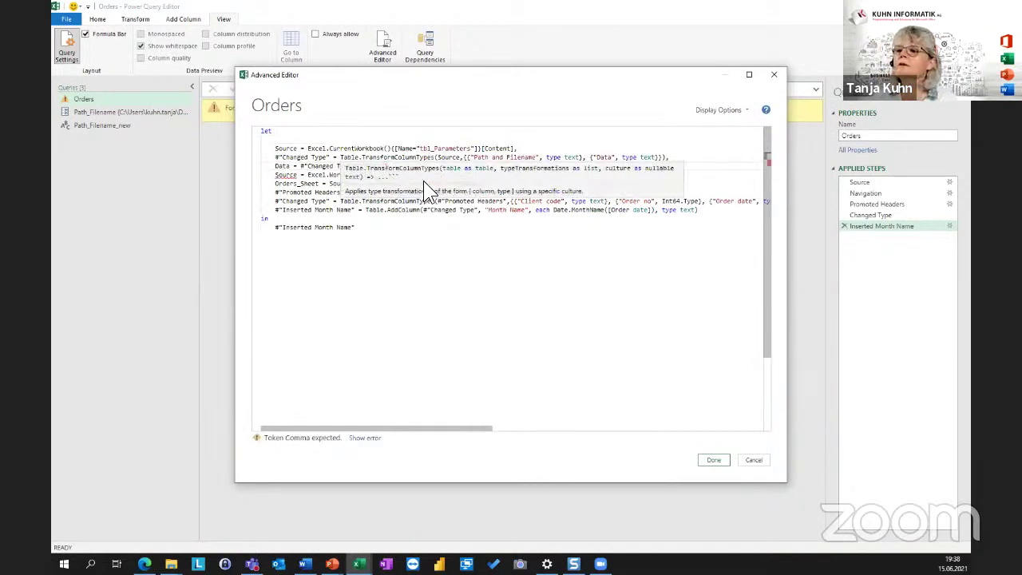
key("Return")
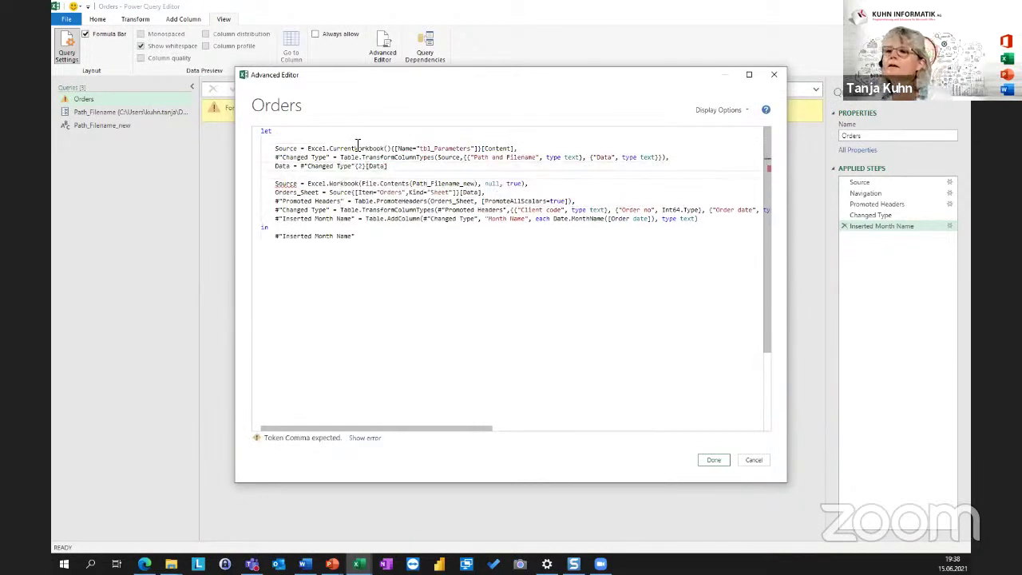
left_click(295, 131)
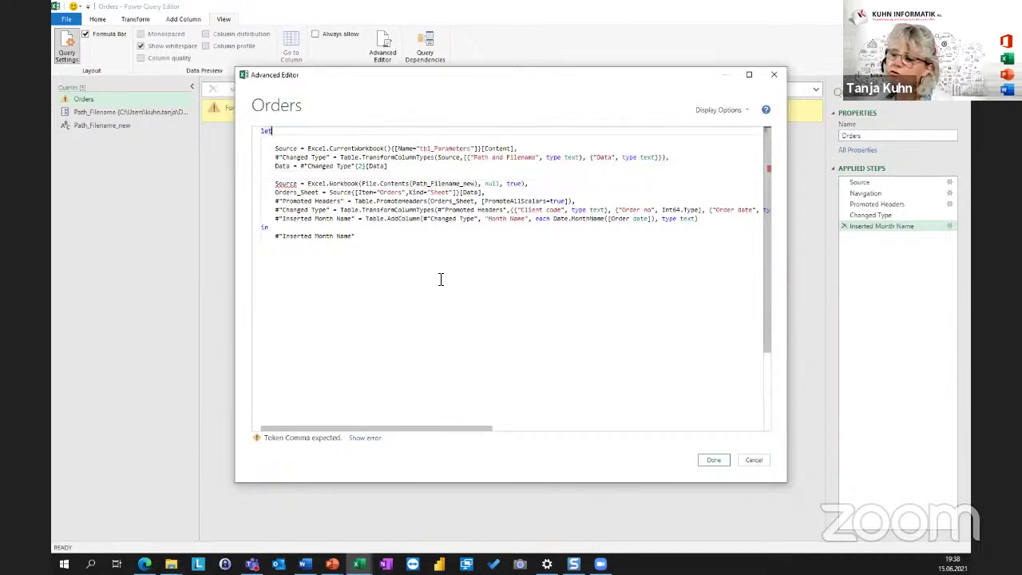
left_click(403, 246)
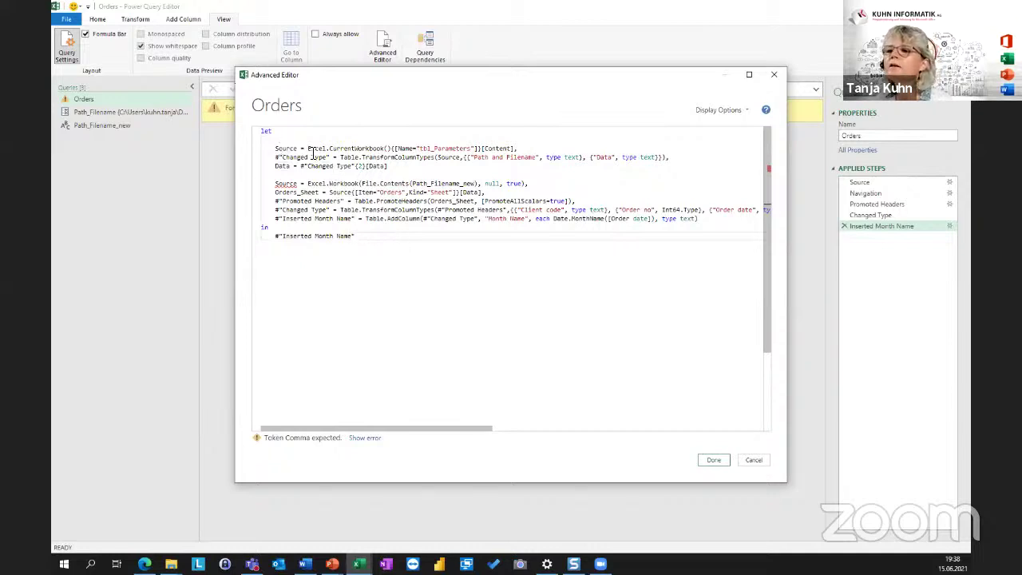
Rename the pasted Source step to SourceParameter and update the Changed Type step's reference to it.
double_click(291, 149)
double_click(289, 184)
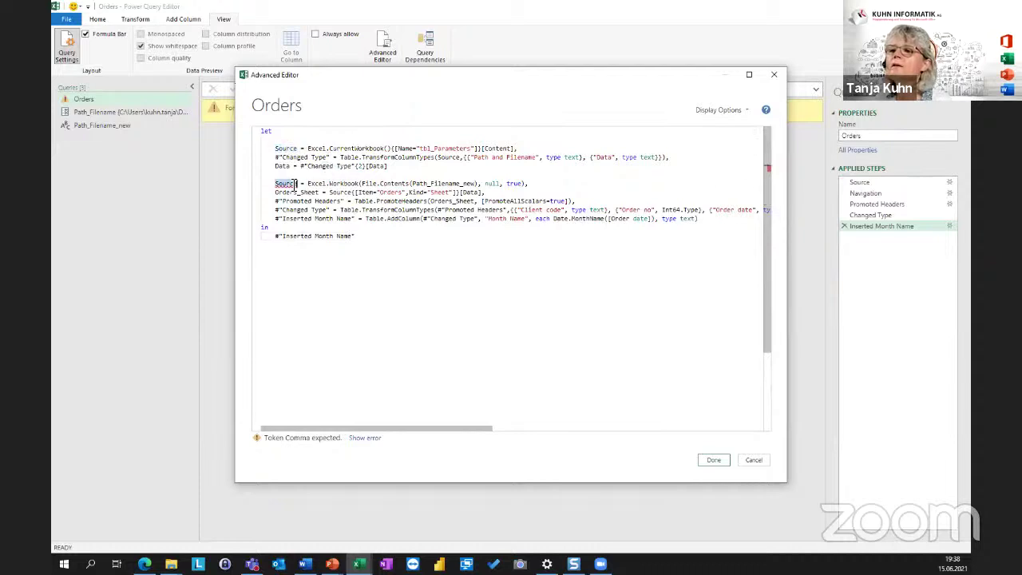
left_click(379, 238)
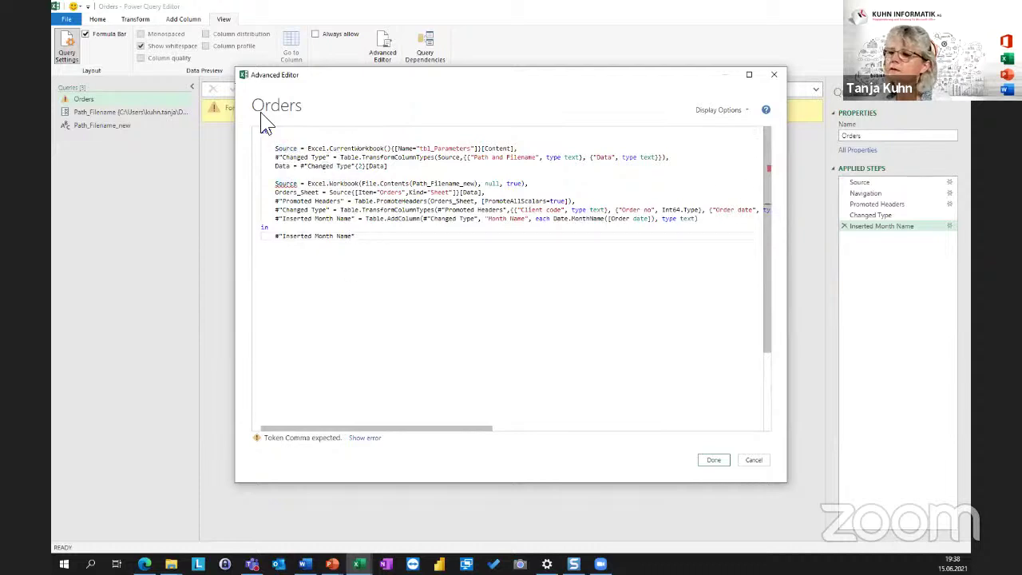
left_click(295, 149)
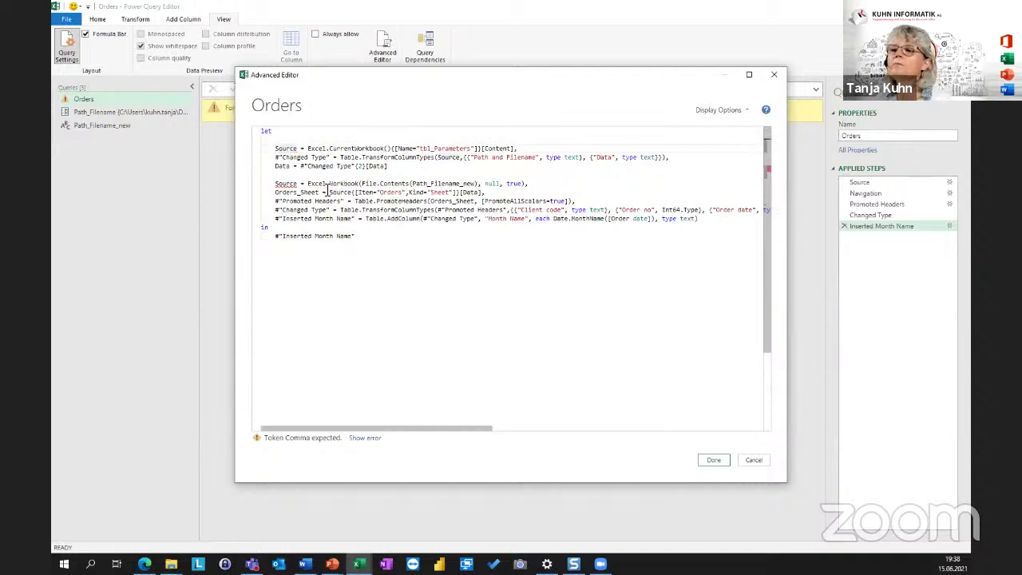
type("Par")
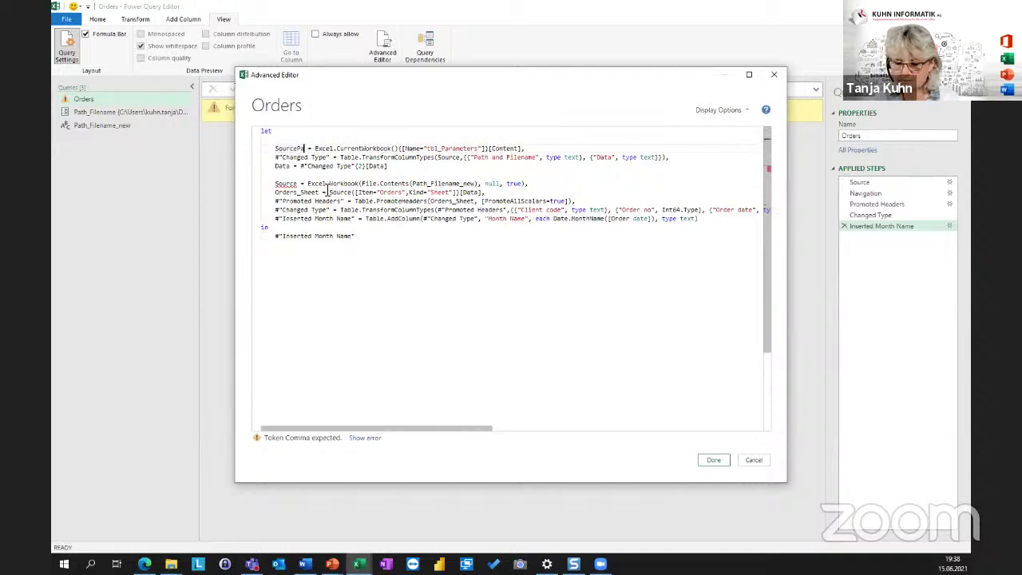
type("ameter")
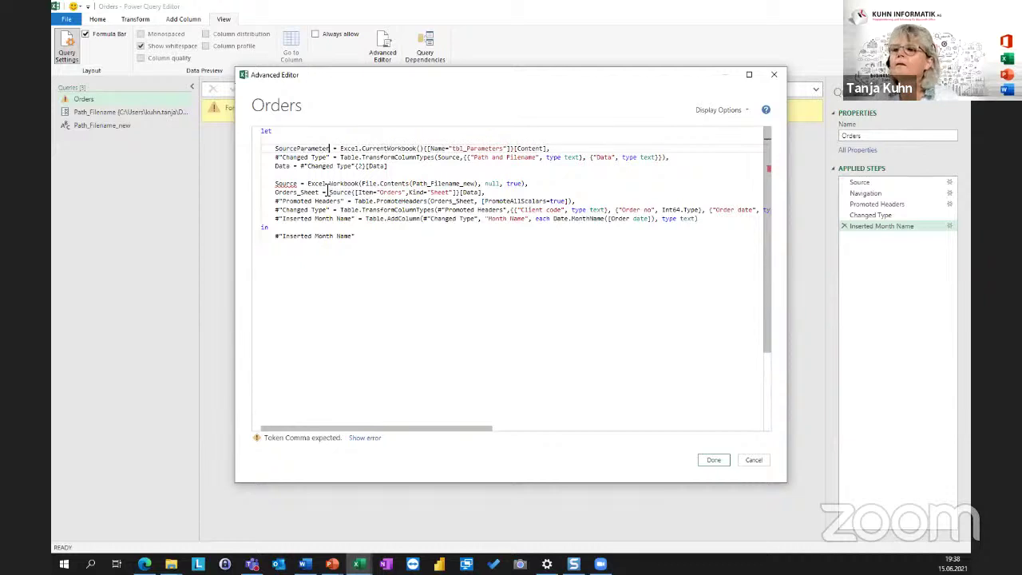
left_click(376, 149)
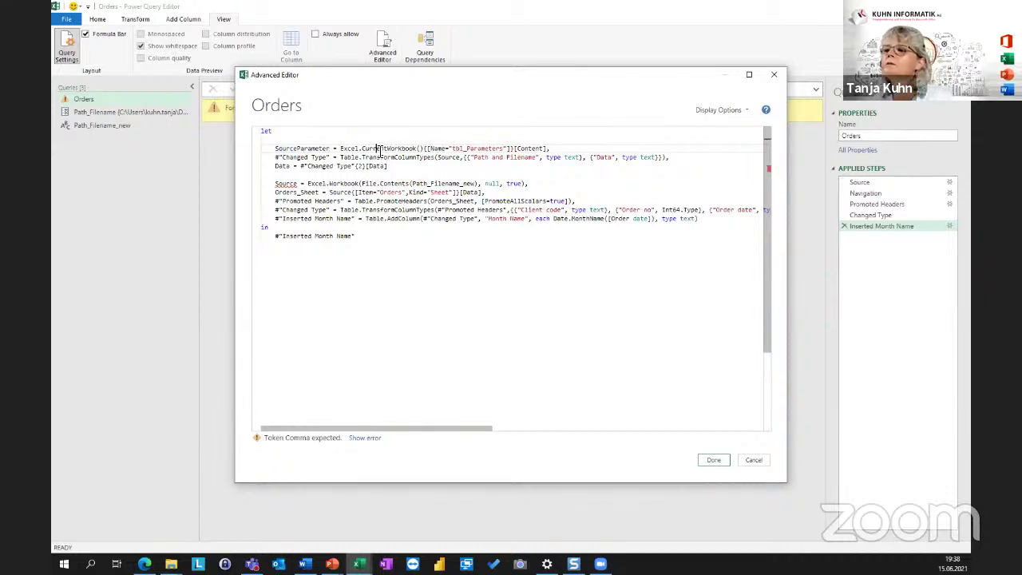
double_click(302, 148)
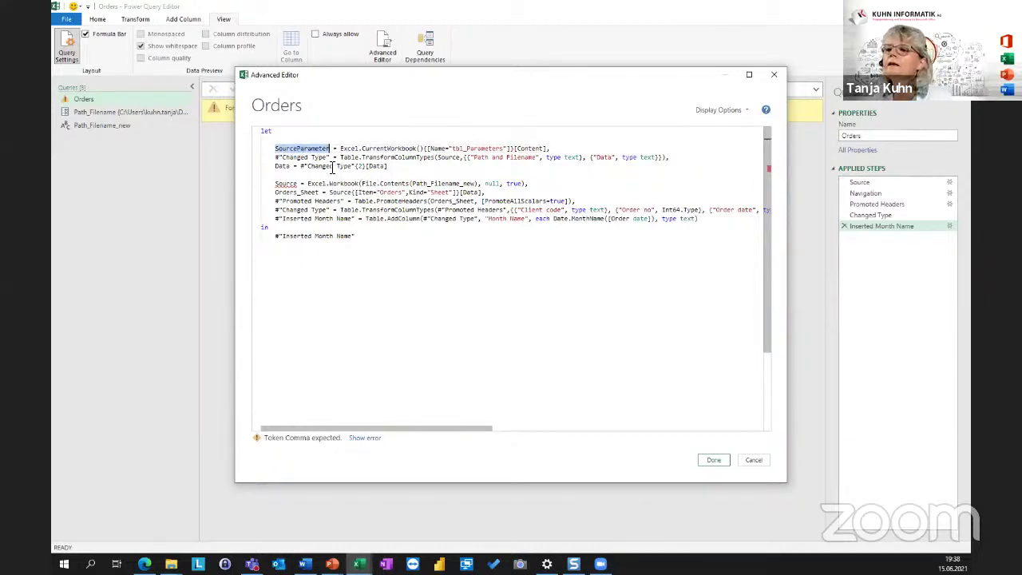
double_click(286, 149)
key("ctrl+c")
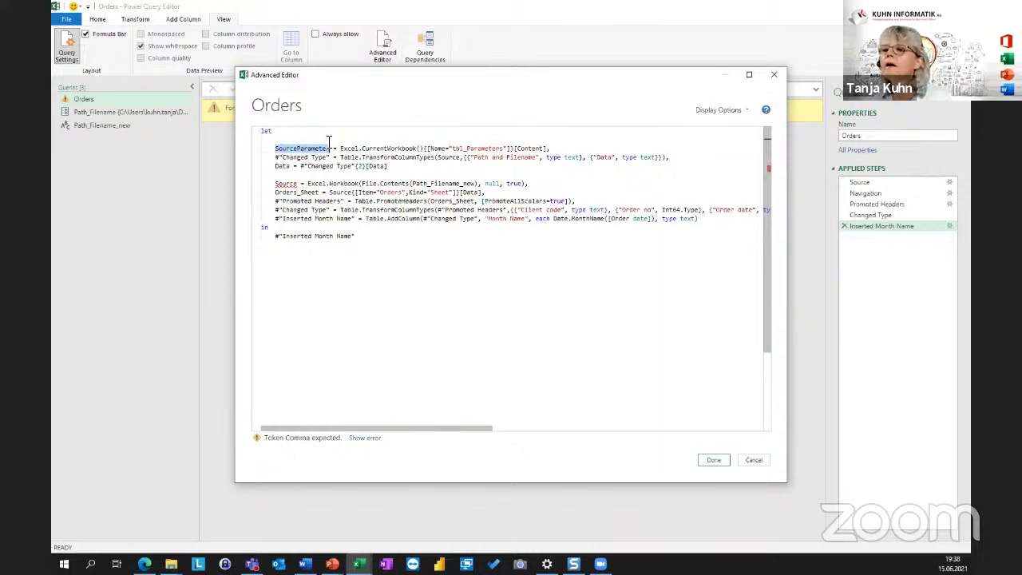
double_click(448, 158)
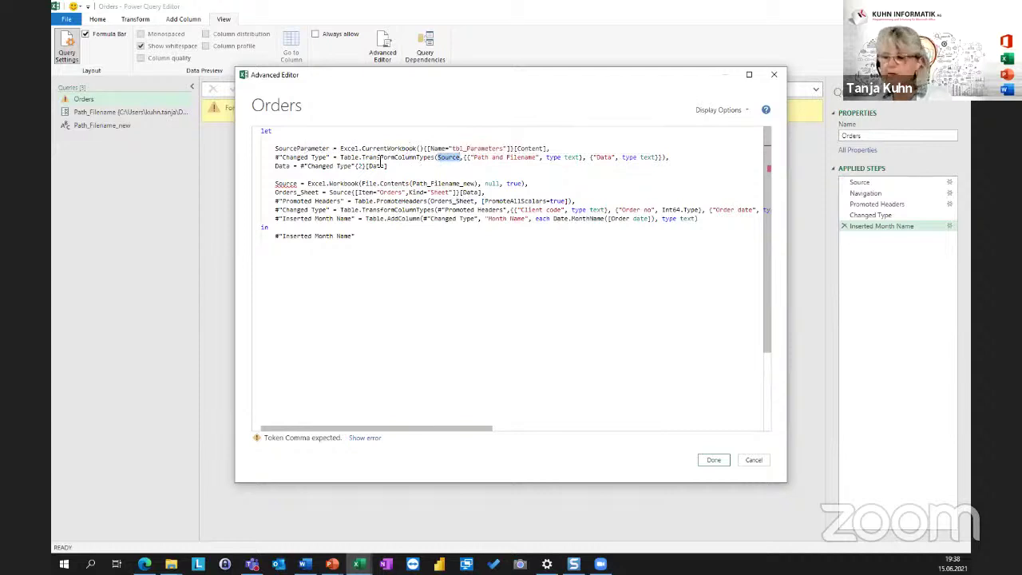
key("ctrl+v")
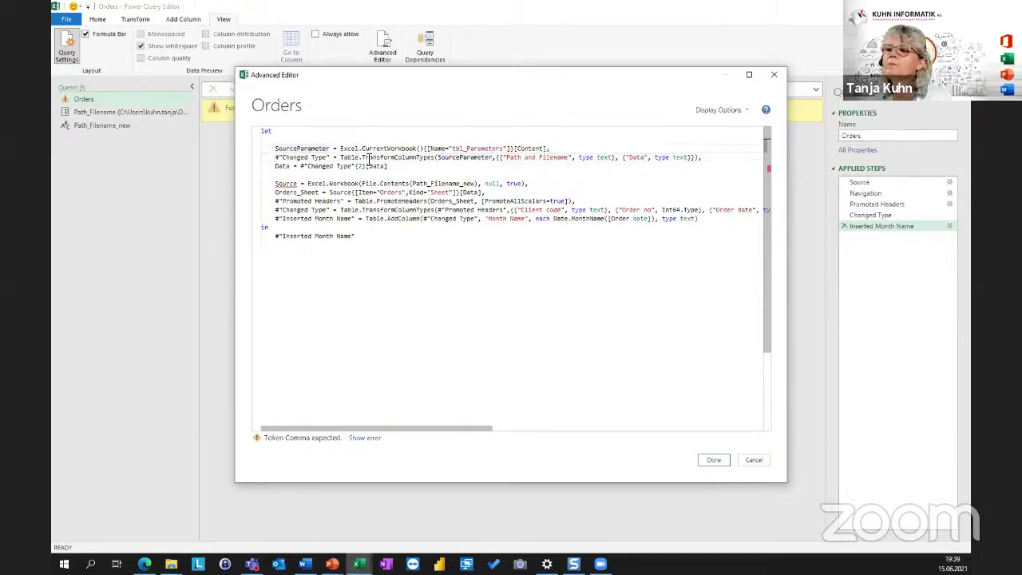
Rename the pasted #"Changed Type" step to TypeParameter.
left_click(310, 148)
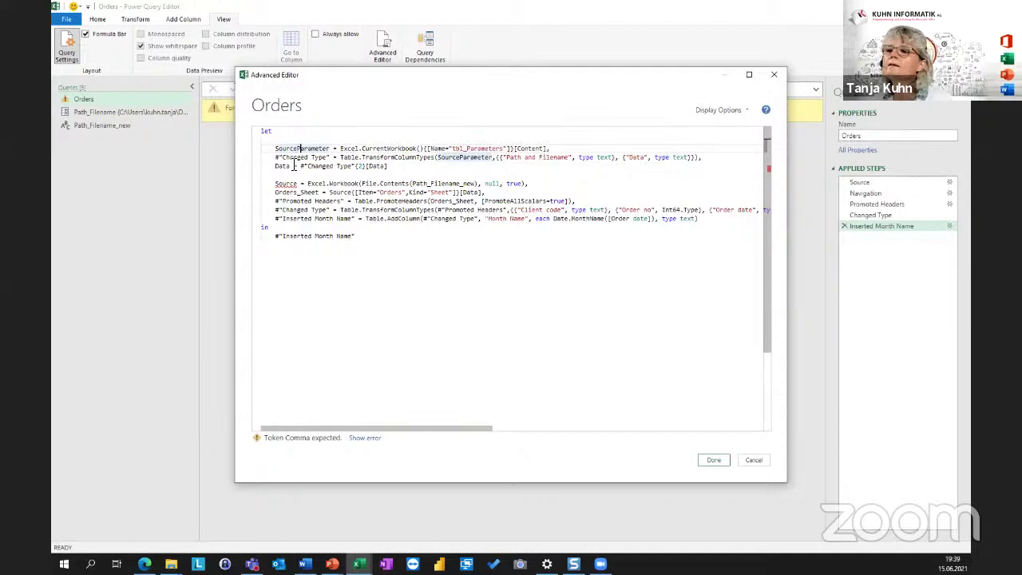
left_click_drag(315, 149, 335, 157)
left_click(333, 157)
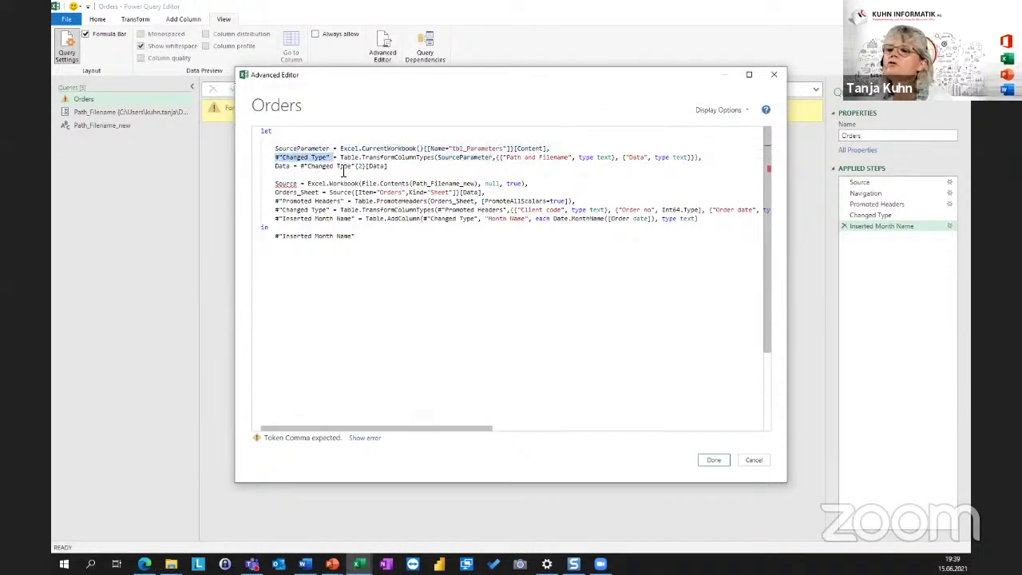
mouse_move(344, 169)
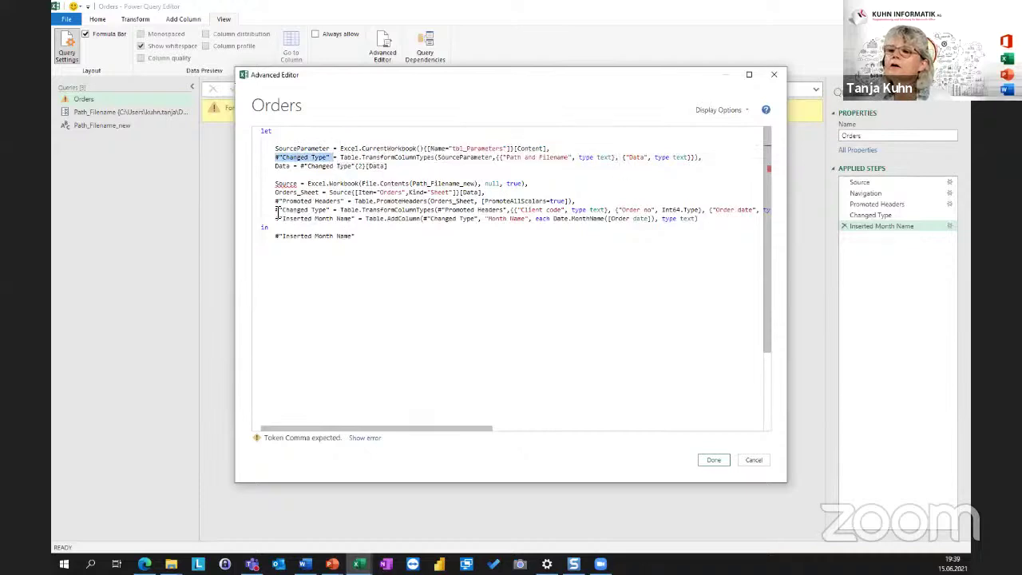
left_click(305, 211)
left_click_drag(335, 210, 337, 211)
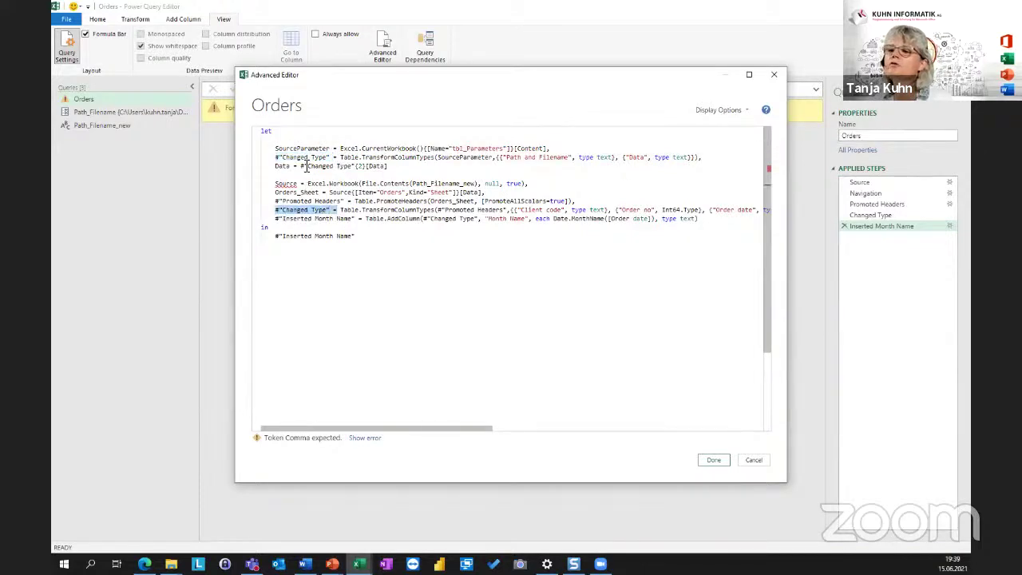
left_click(282, 157)
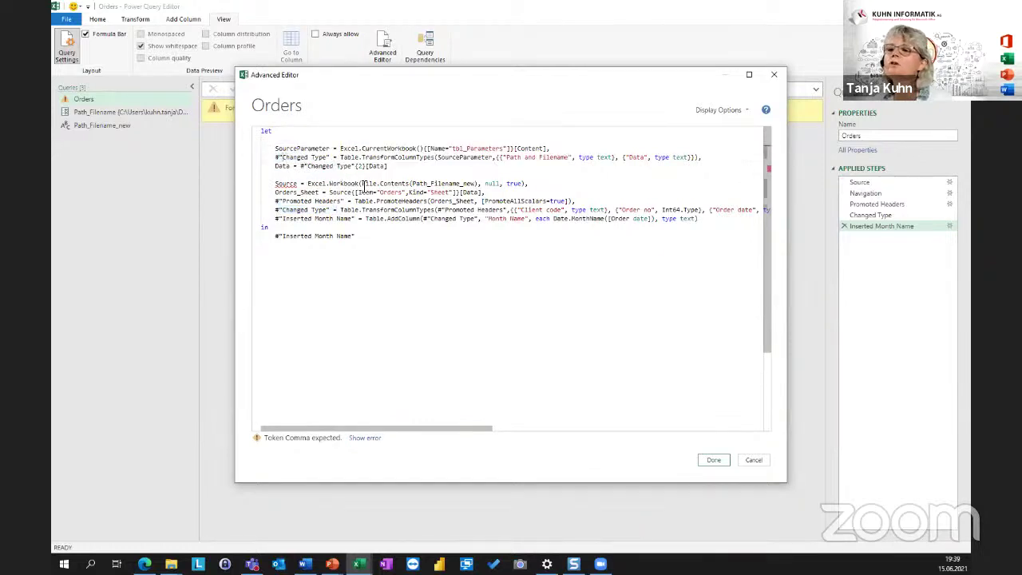
mouse_move(479, 209)
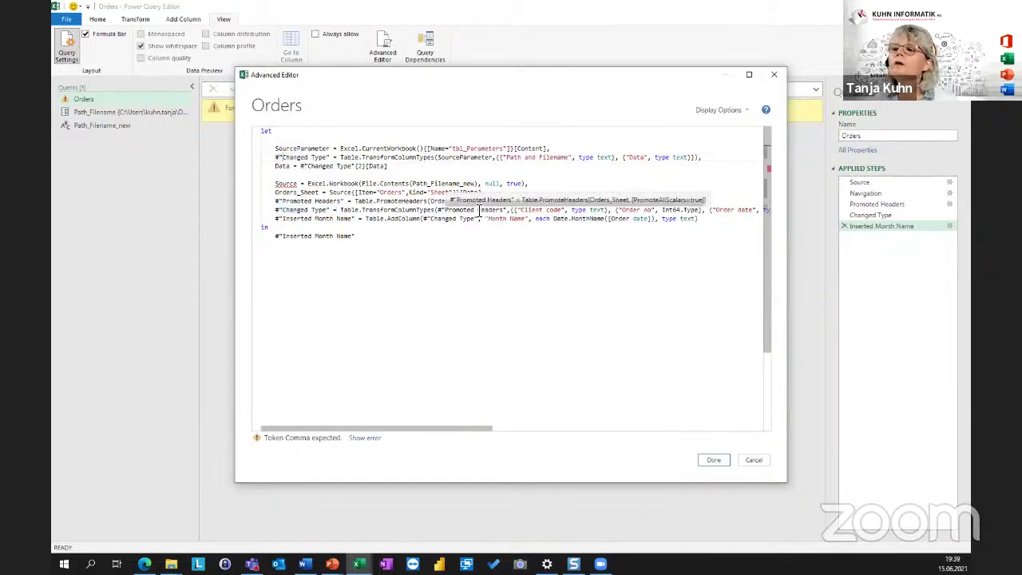
key("shift+Right")
key("shift+Right")
key("shift+Right")
key("shift+Right")
key("shift+Right")
key("shift+Right")
key("shift+Right")
key("shift+Right")
key("shift+Right")
key("shift+Right")
key("shift+Right")
key("shift+Right")
key("shift+Right")
key("shift+Right")
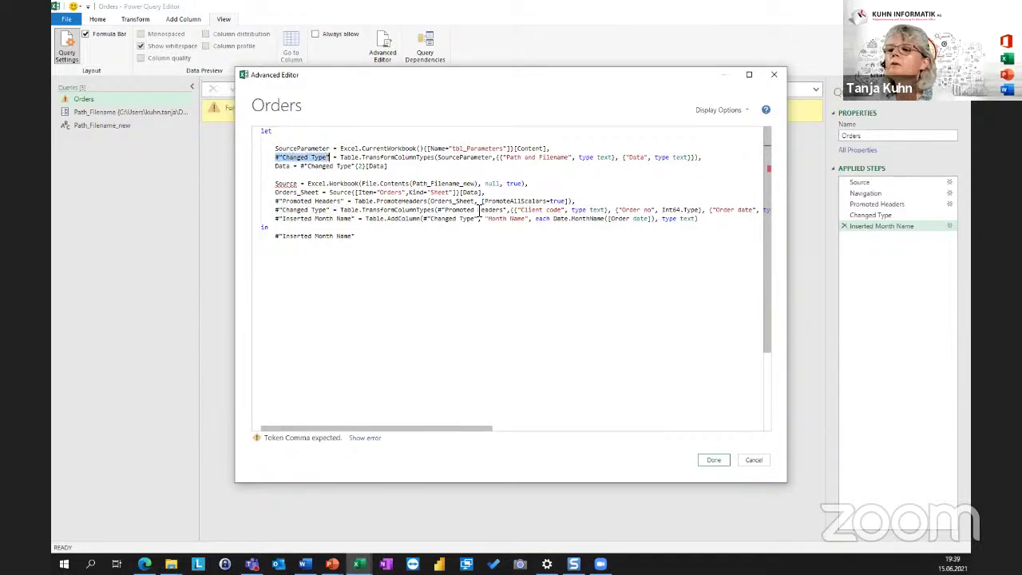
type("Type")
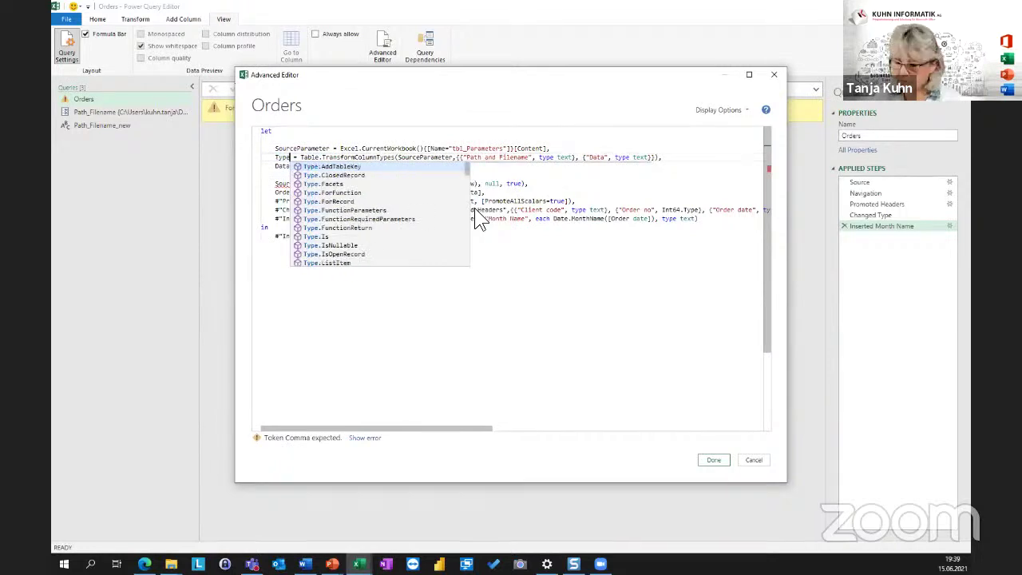
type("Parameter")
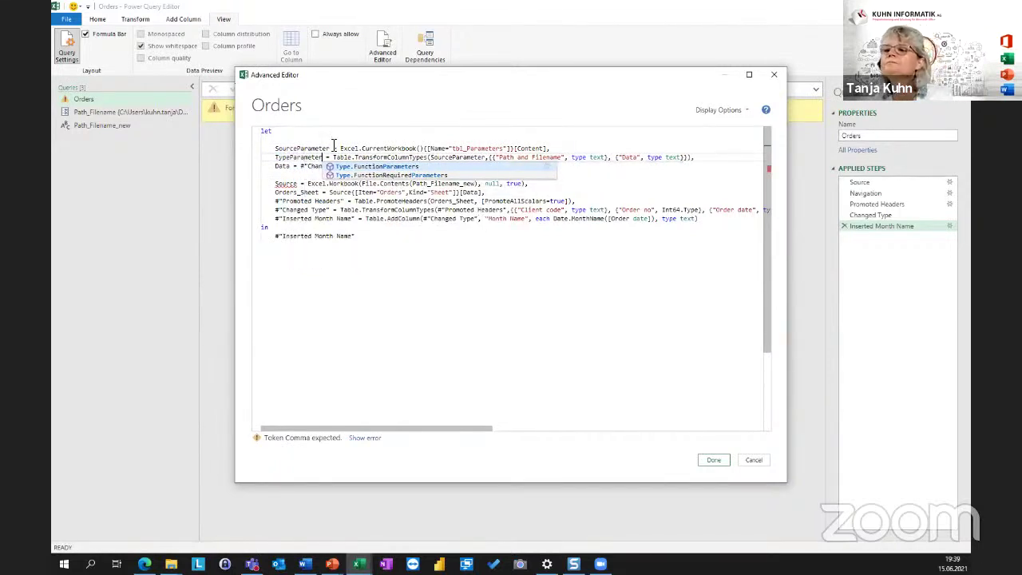
left_click(326, 148)
left_click(301, 156)
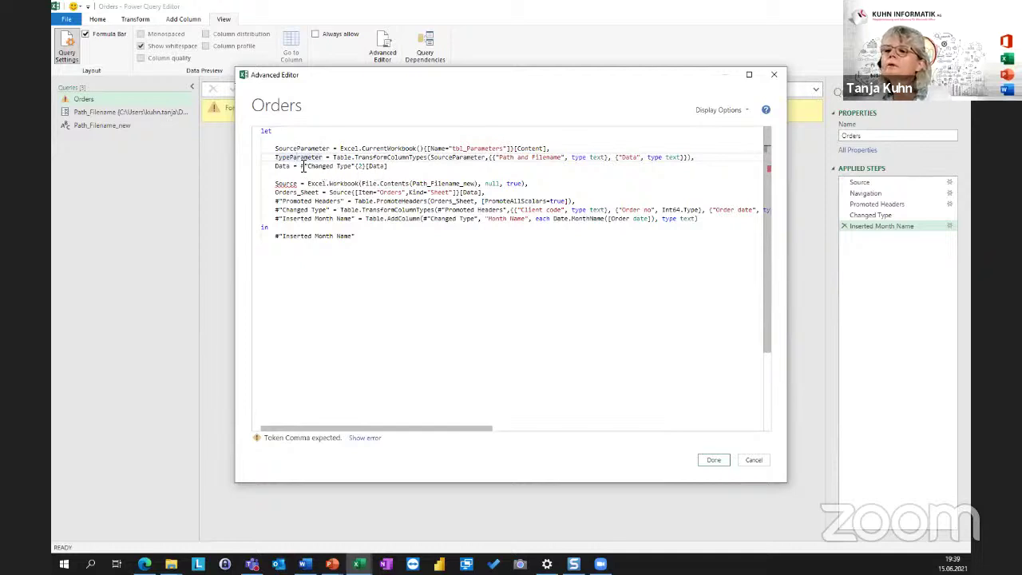
Point the Data line at TypeParameter and rename the Data step to DataParameter.
left_click_drag(302, 166, 357, 167)
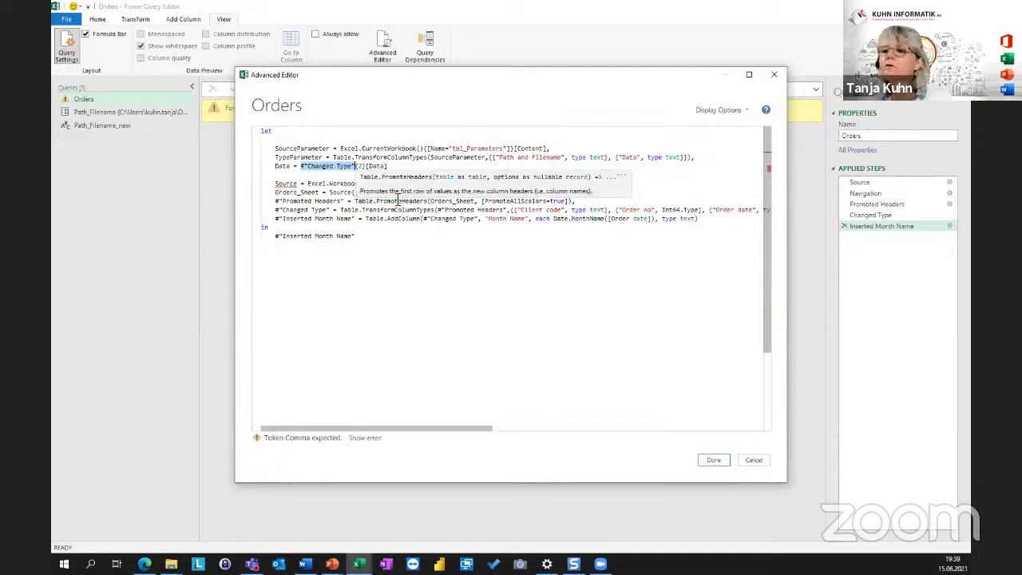
type("SourceParameter")
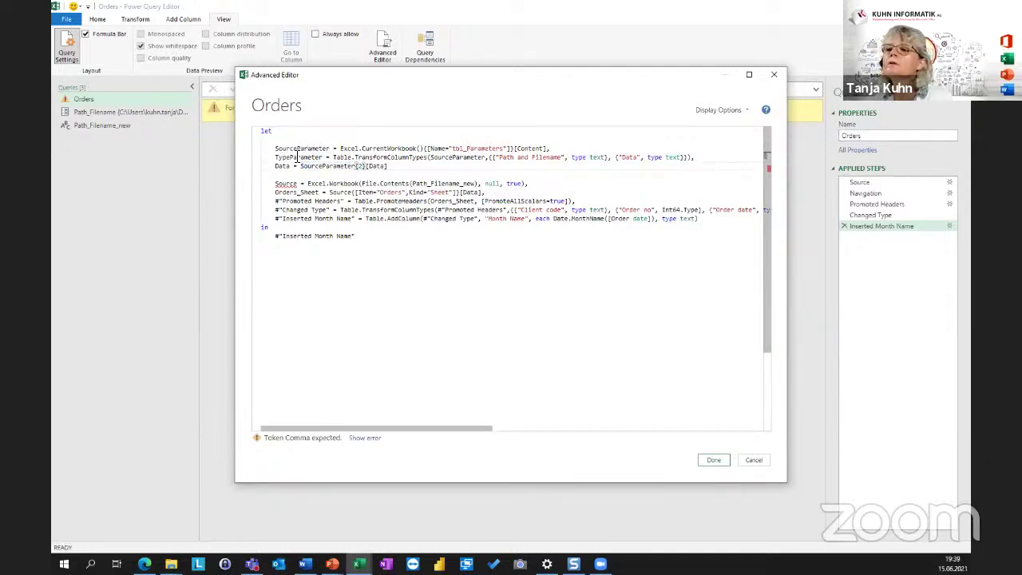
double_click(297, 156)
key("ctrl+c")
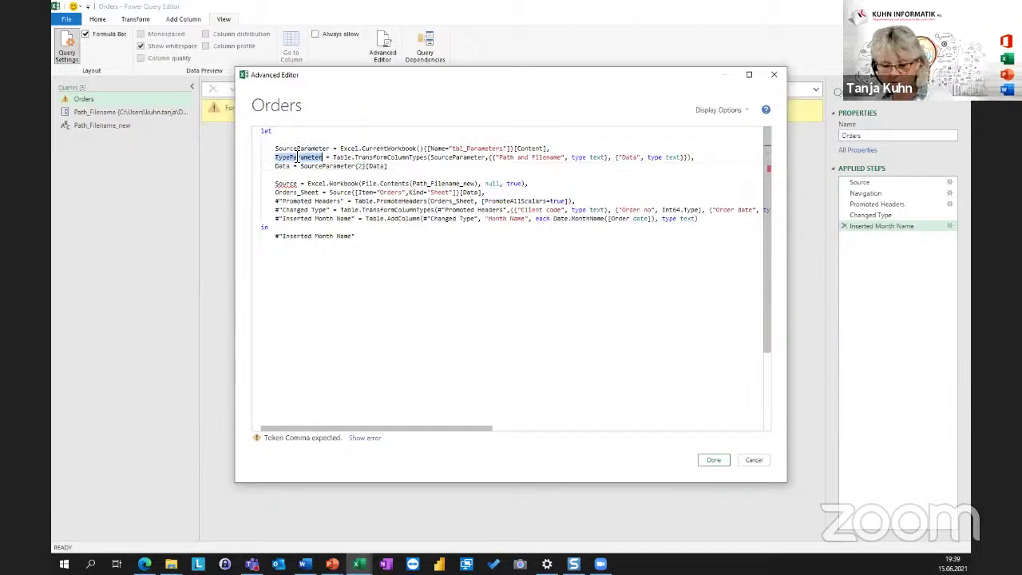
double_click(332, 166)
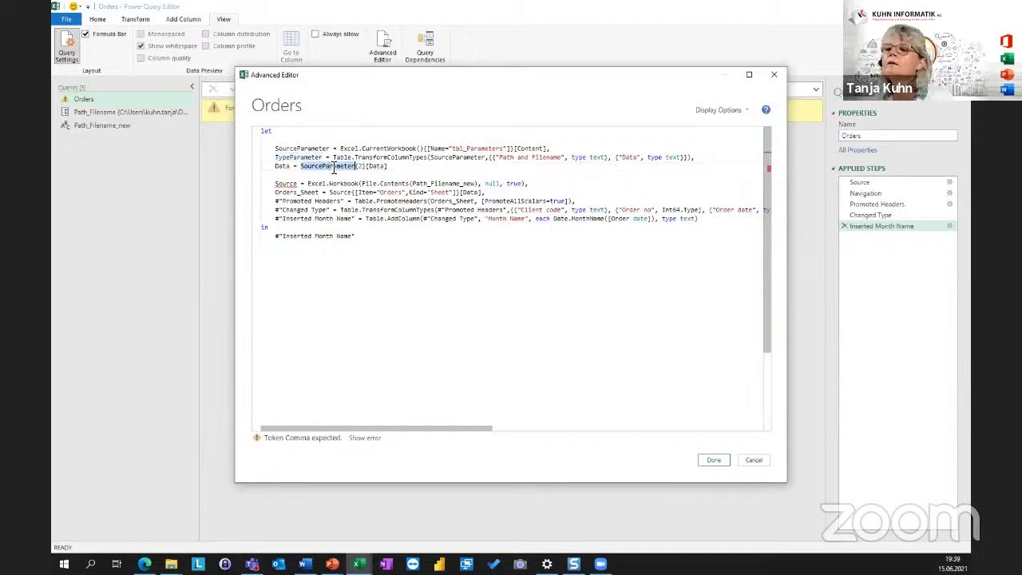
key("ctrl+v")
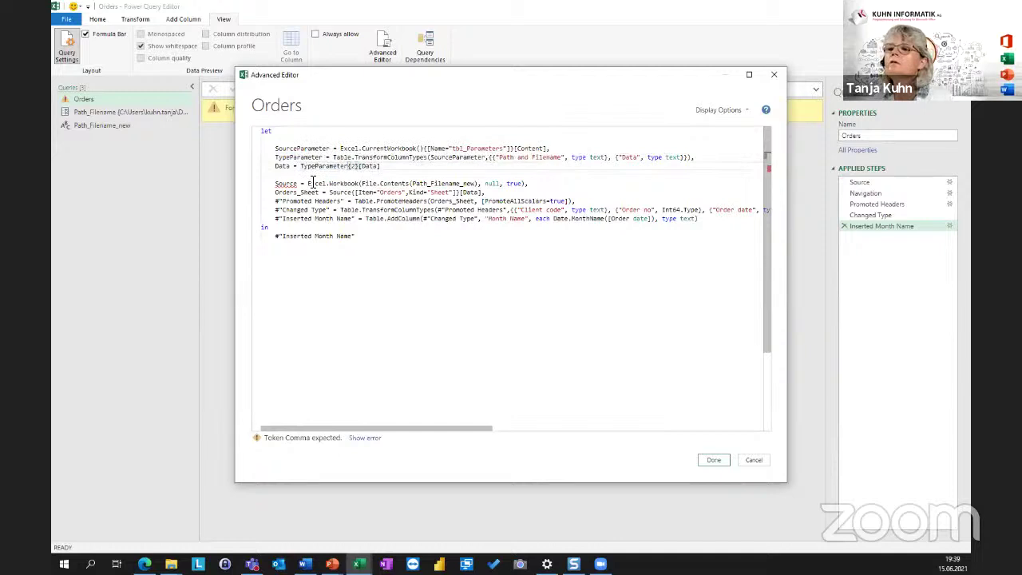
left_click(292, 160)
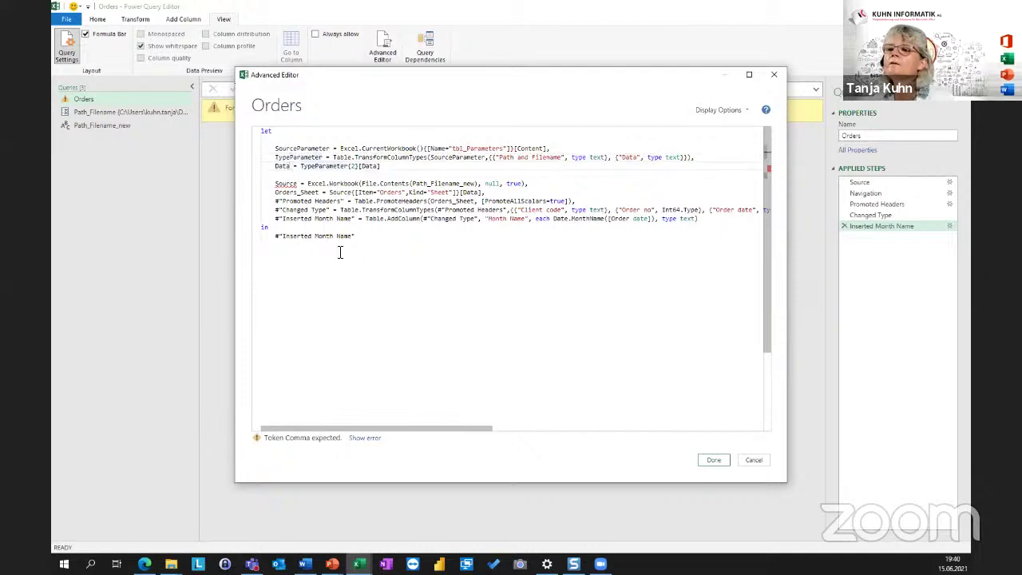
type("Paramete")
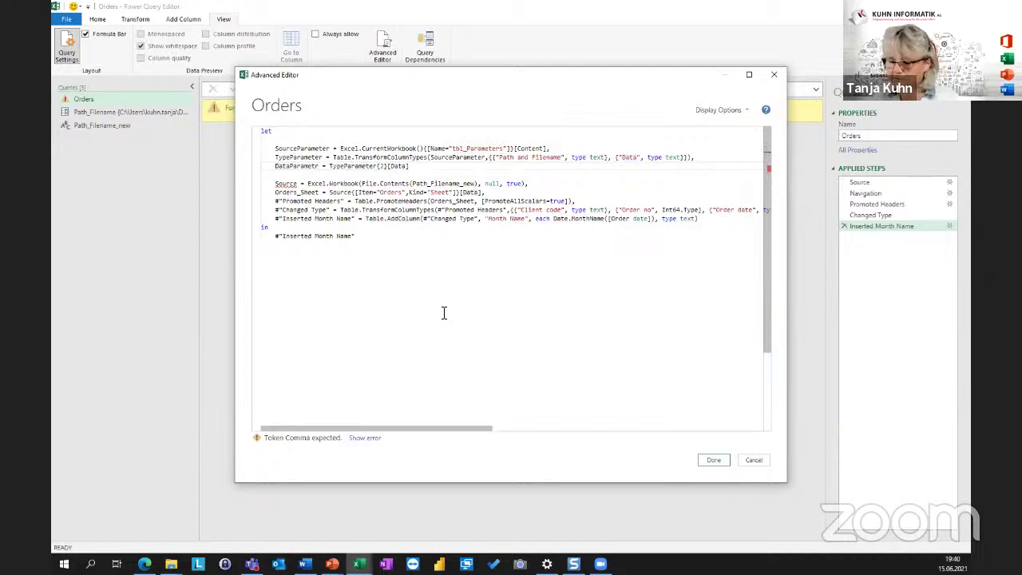
type("r")
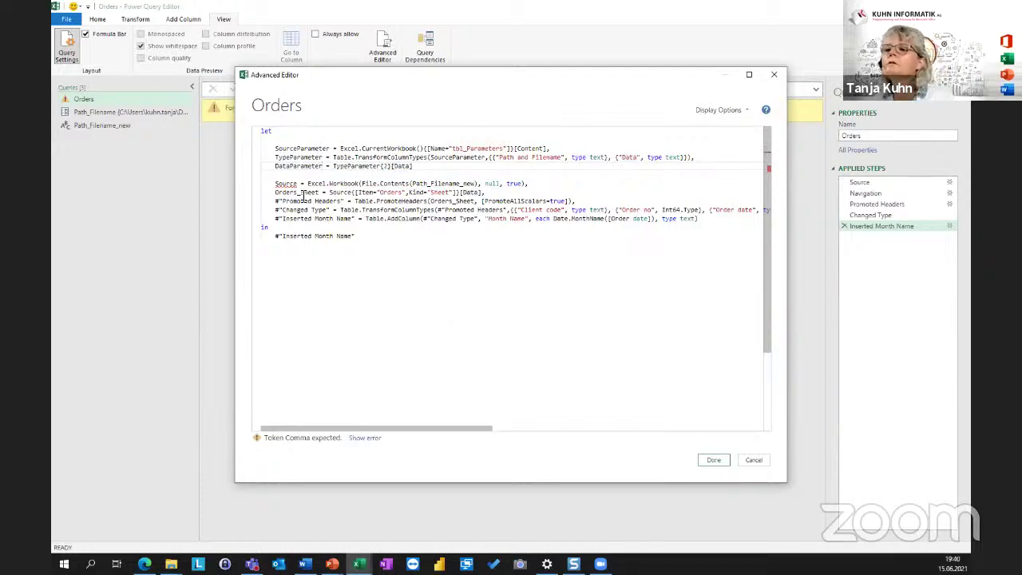
Replace Path_Filename_new with DataParameter in the Source line and add the missing comma.
double_click(298, 166)
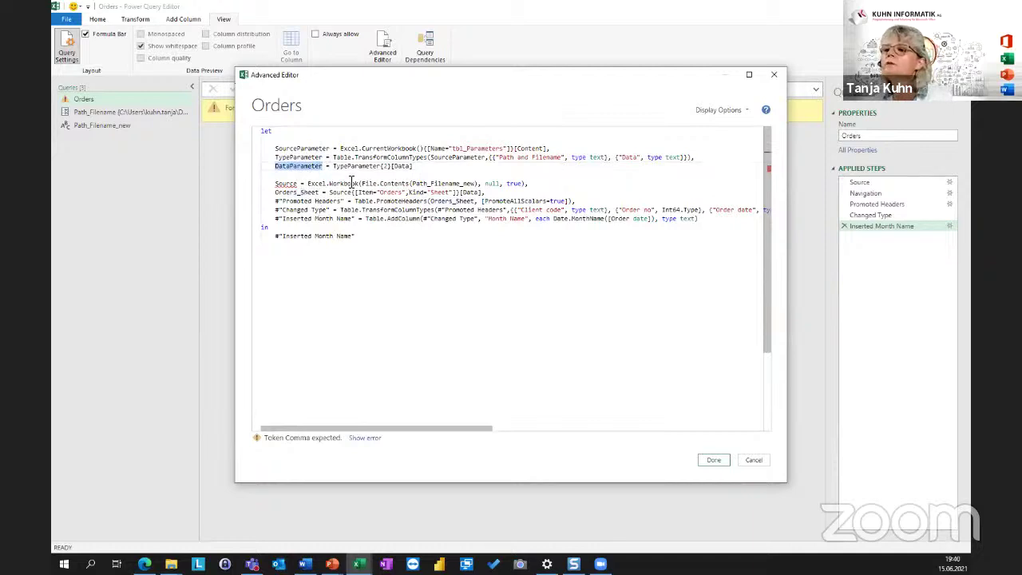
double_click(424, 184)
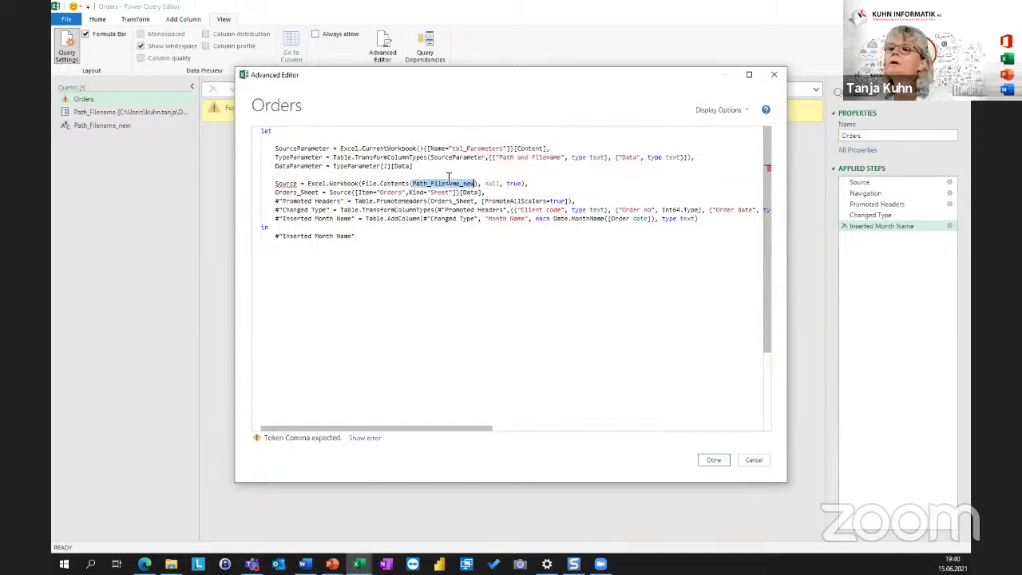
left_click(295, 167)
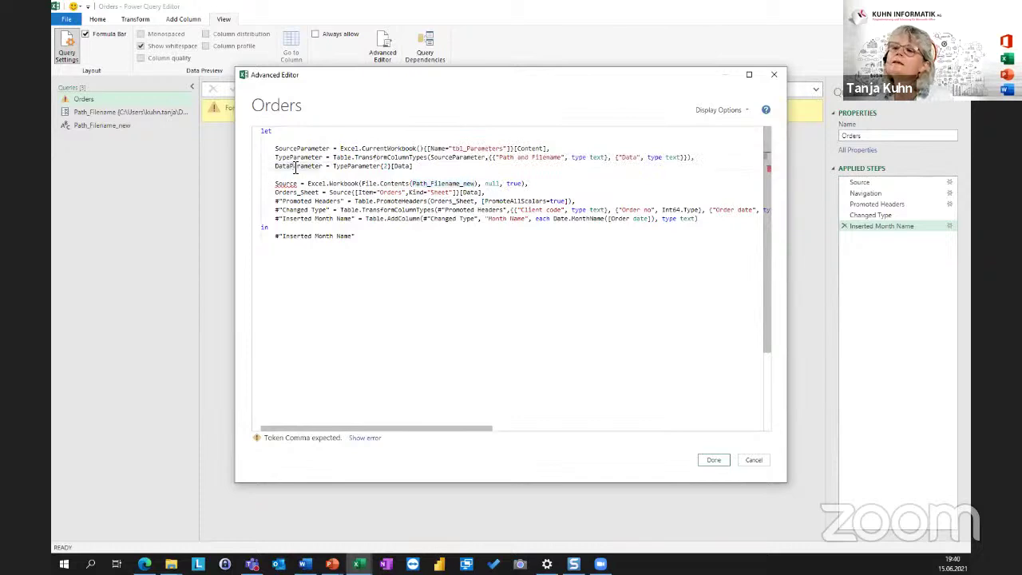
double_click(294, 167)
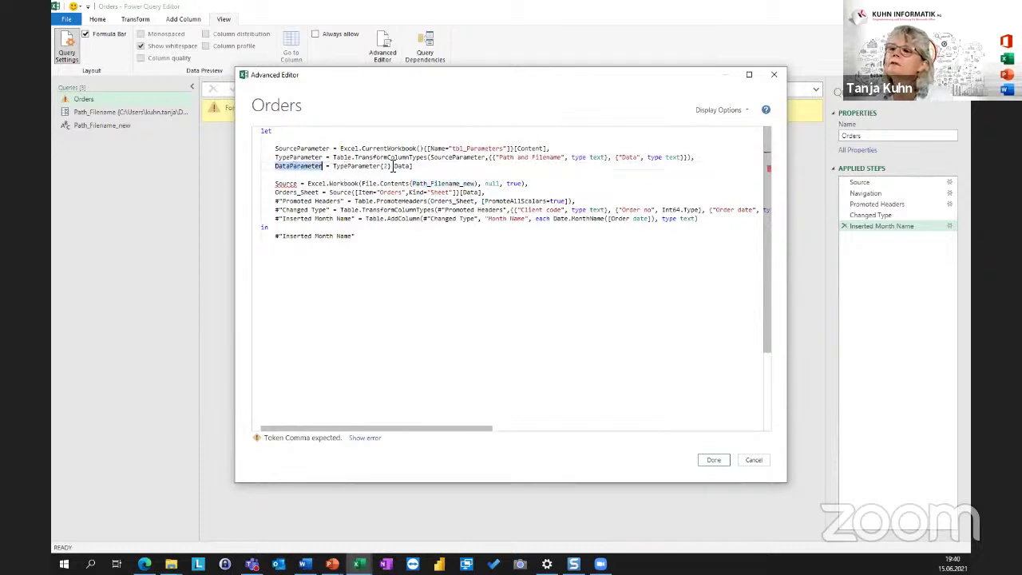
left_click_drag(412, 166, 332, 167)
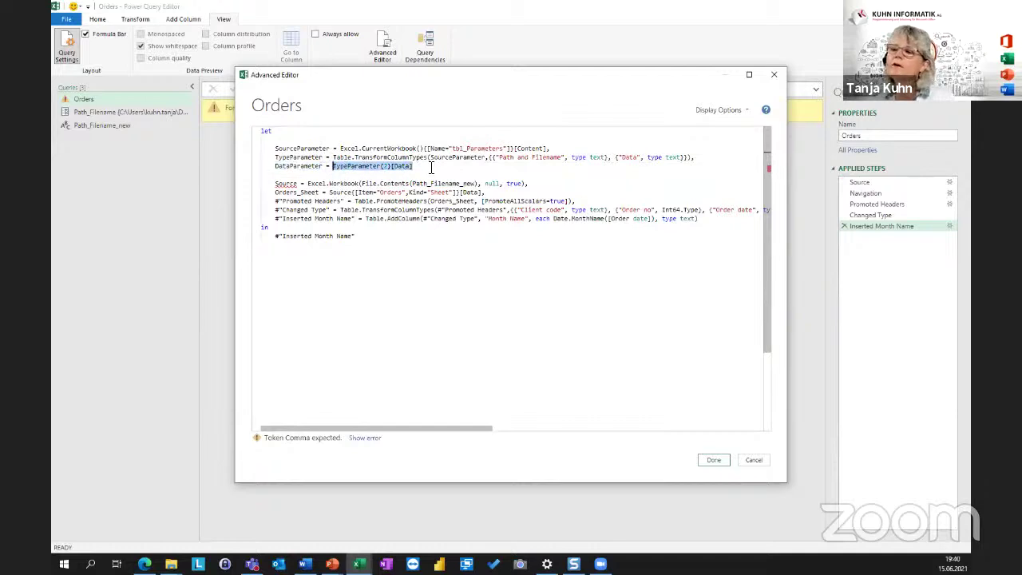
double_click(307, 166)
key("ctrl+c")
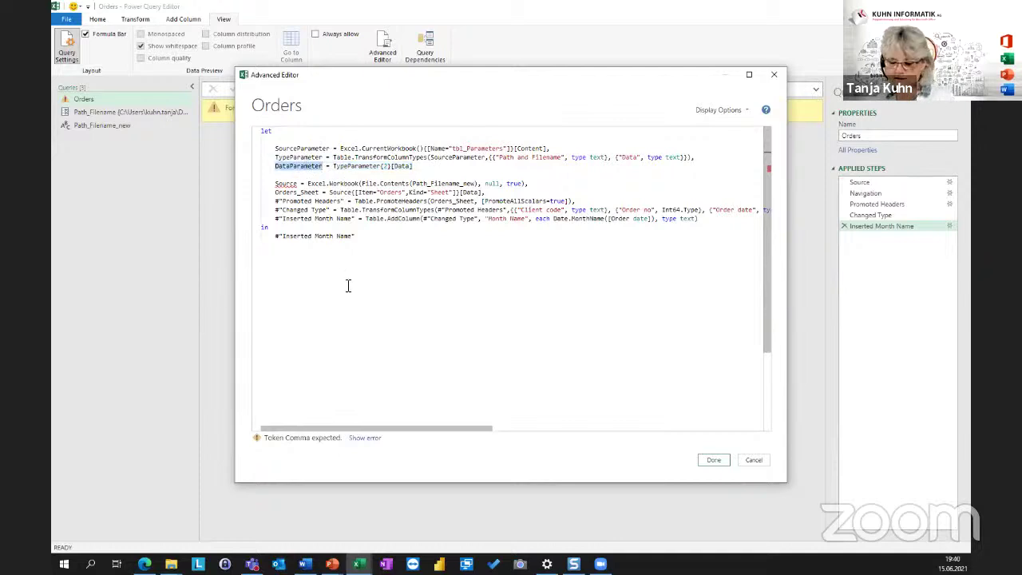
double_click(423, 184)
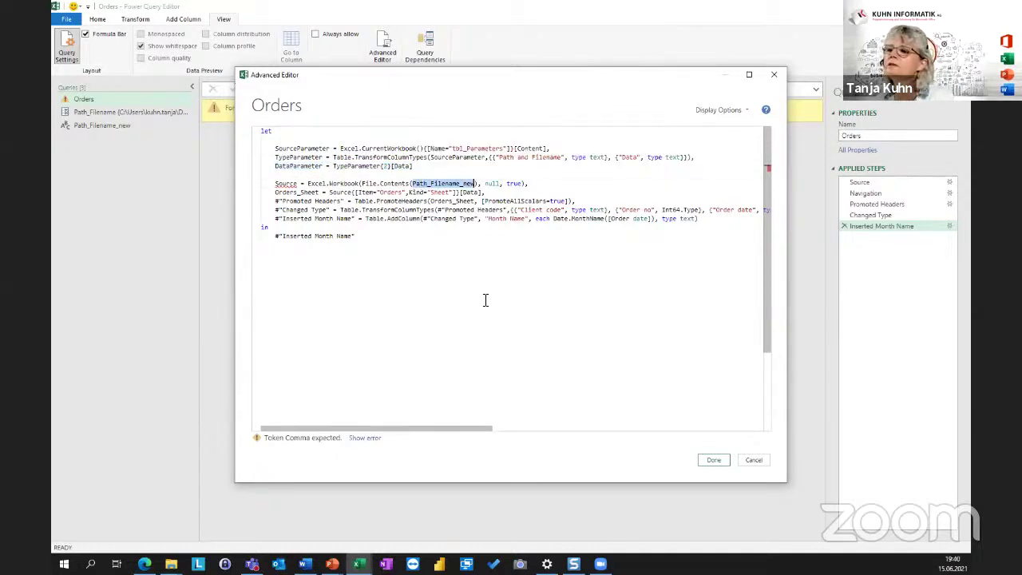
key("ctrl+v")
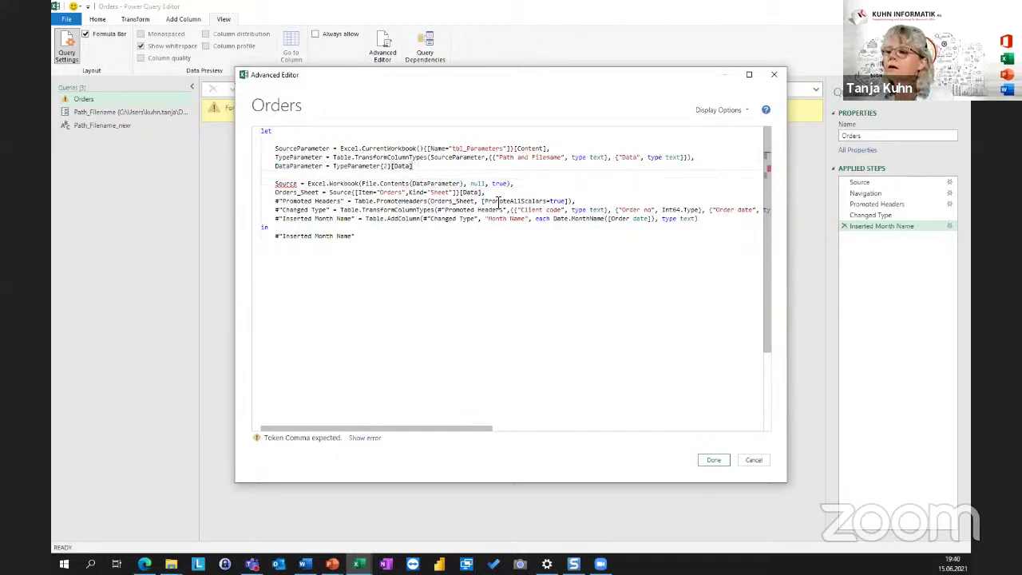
type(",")
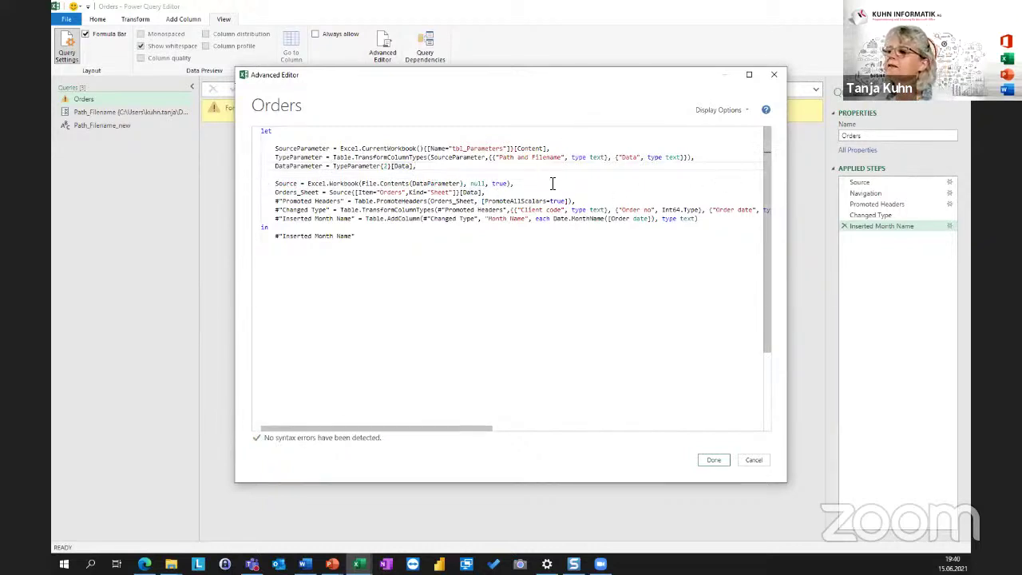
Delete the empty line above the Source step and save the Orders code.
left_click_drag(700, 219, 389, 219)
left_click_drag(279, 233, 233, 219)
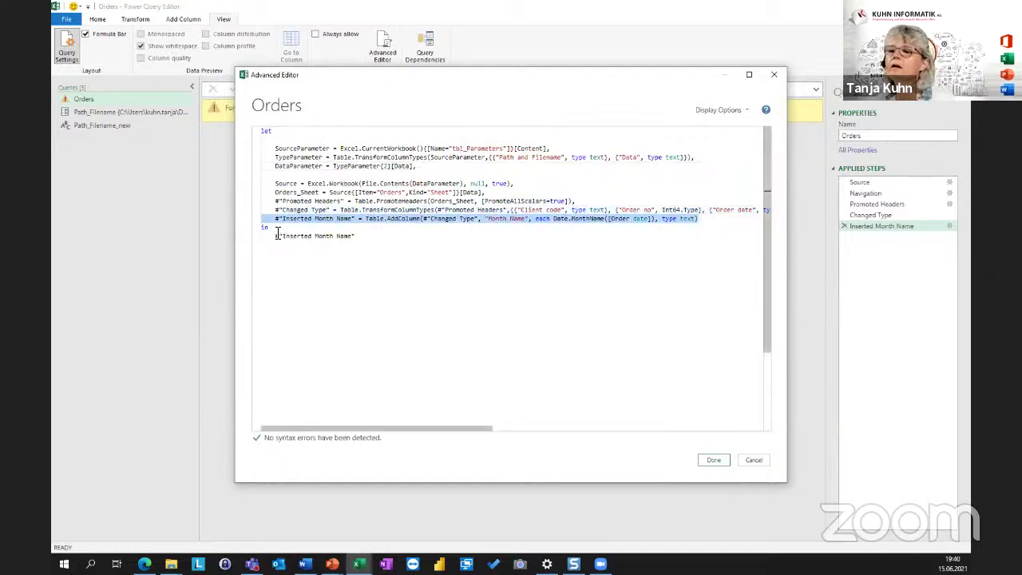
left_click(706, 222)
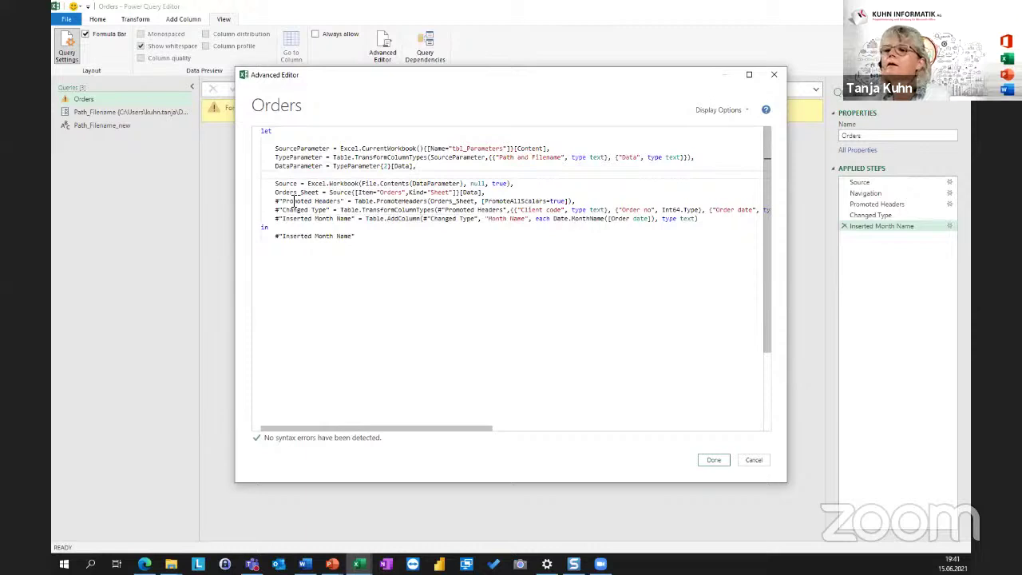
key("BackSpace")
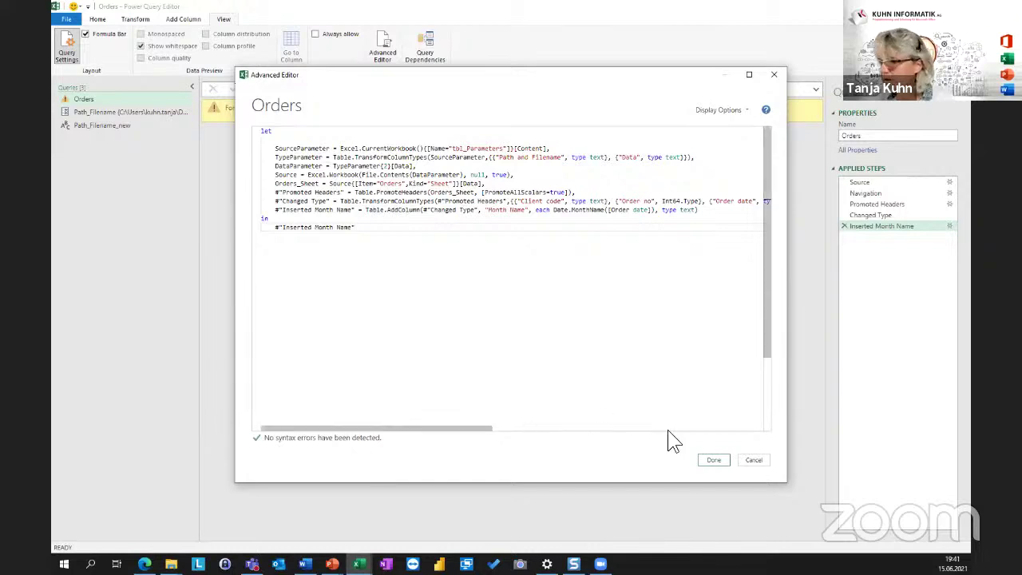
left_click(713, 461)
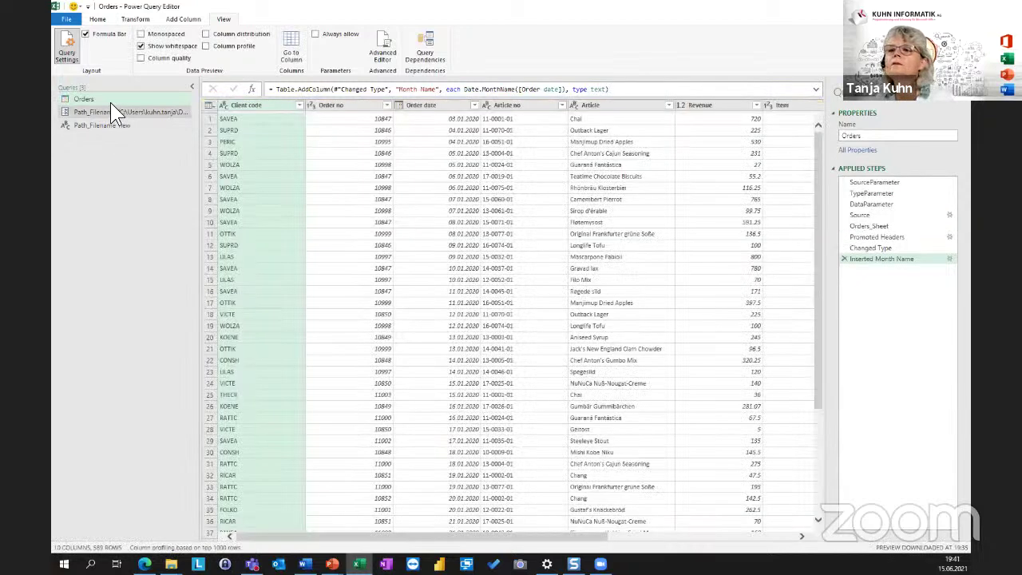
Confirm the Orders preview still shows 2020 order dates, and inspect Path_Filename_new and Path_Filename.
left_click(105, 98)
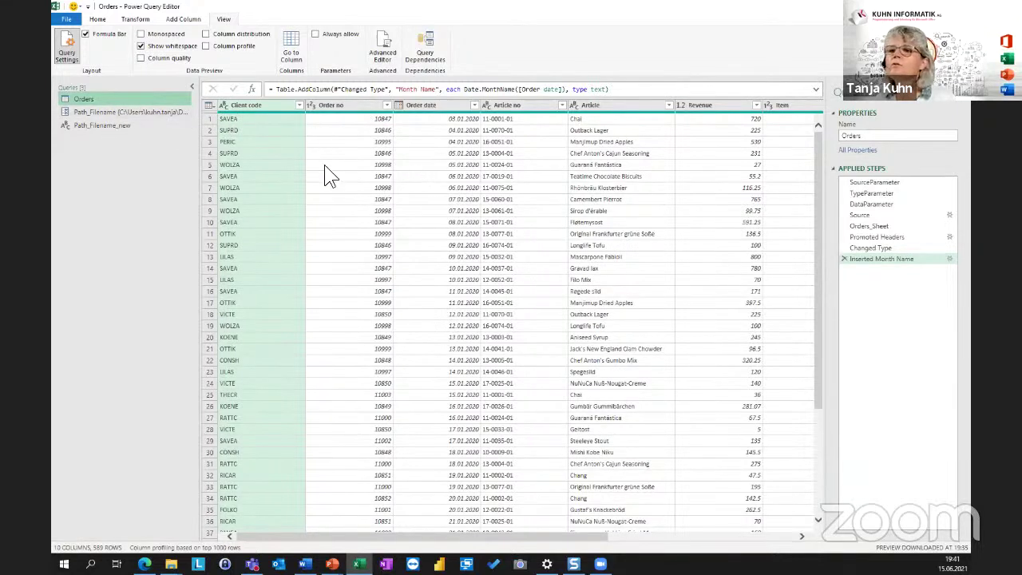
left_click(397, 142)
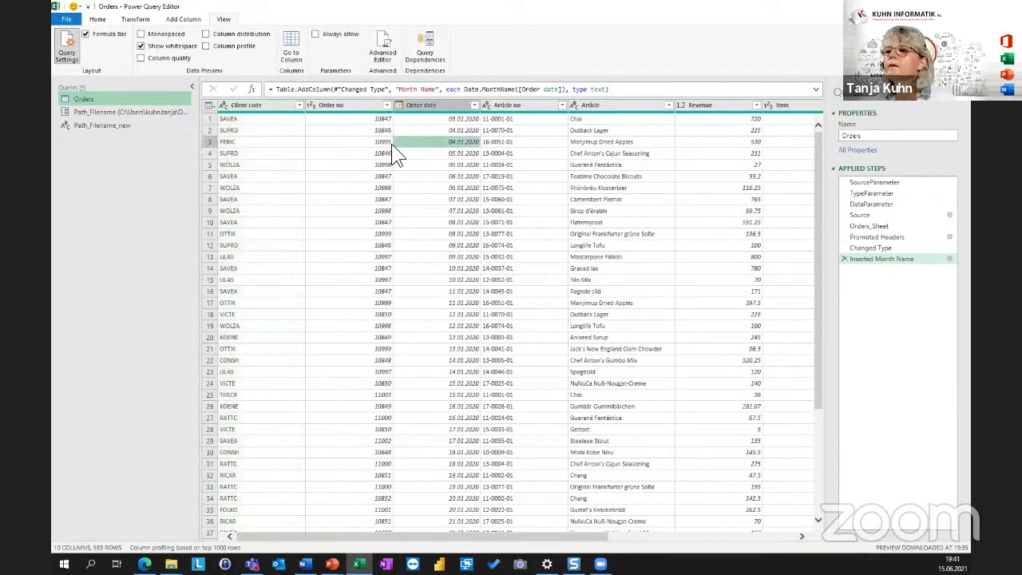
left_click(112, 126)
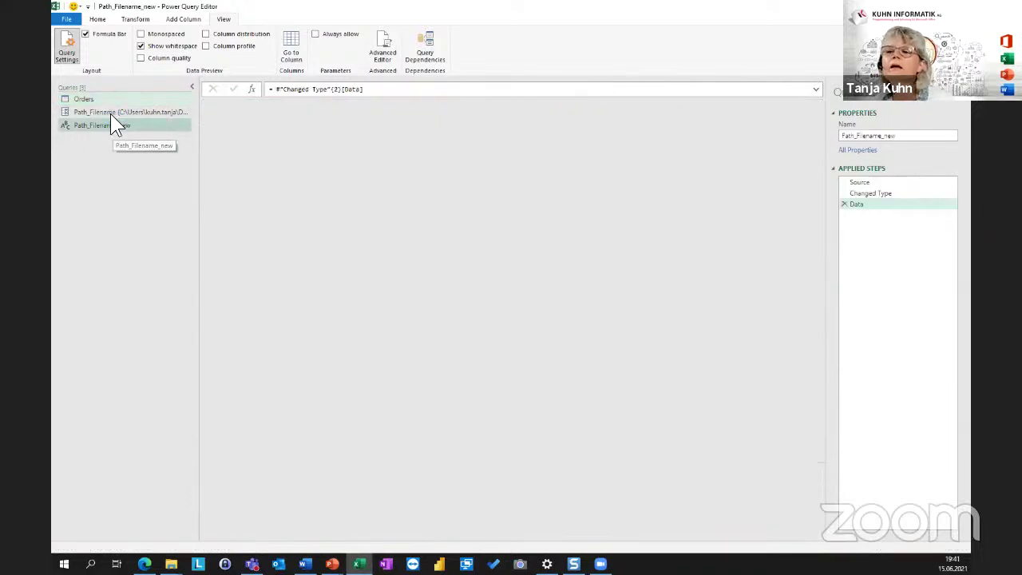
left_click(110, 113)
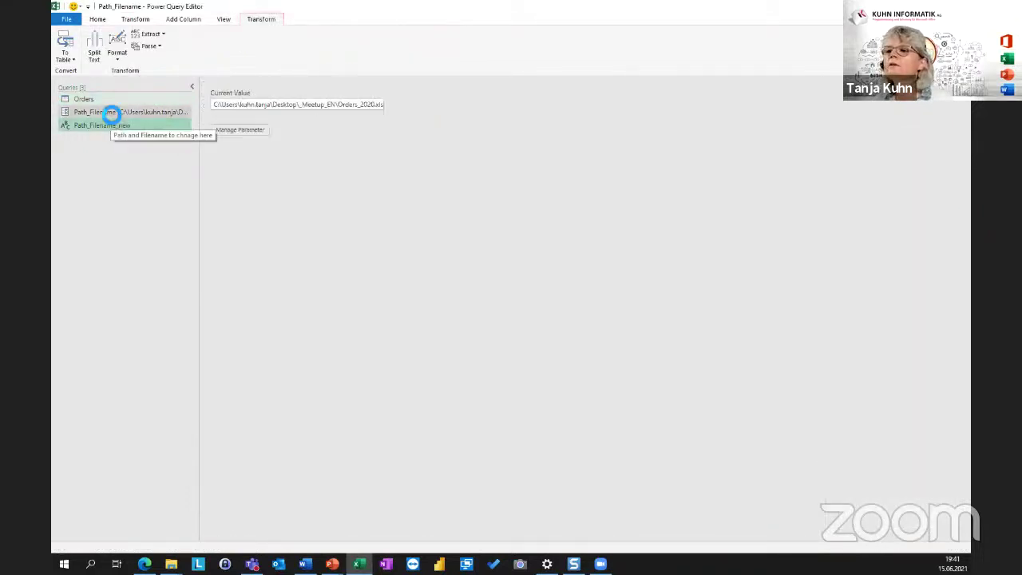
left_click(89, 96)
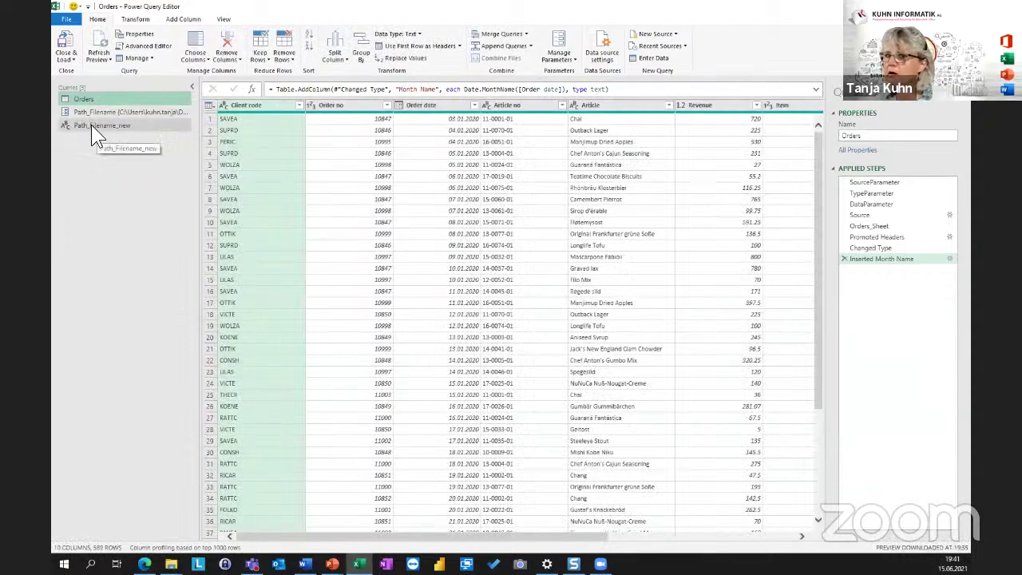
left_click(91, 126)
Delete the Path_Filename_new query and the Path_Filename parameter, then reselect Orders.
right_click(91, 125)
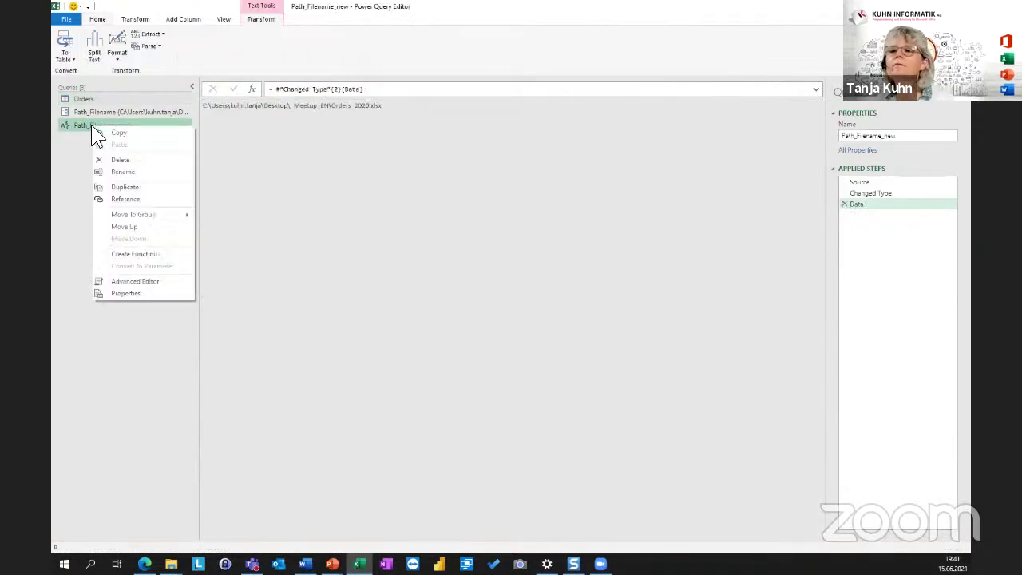
left_click(125, 159)
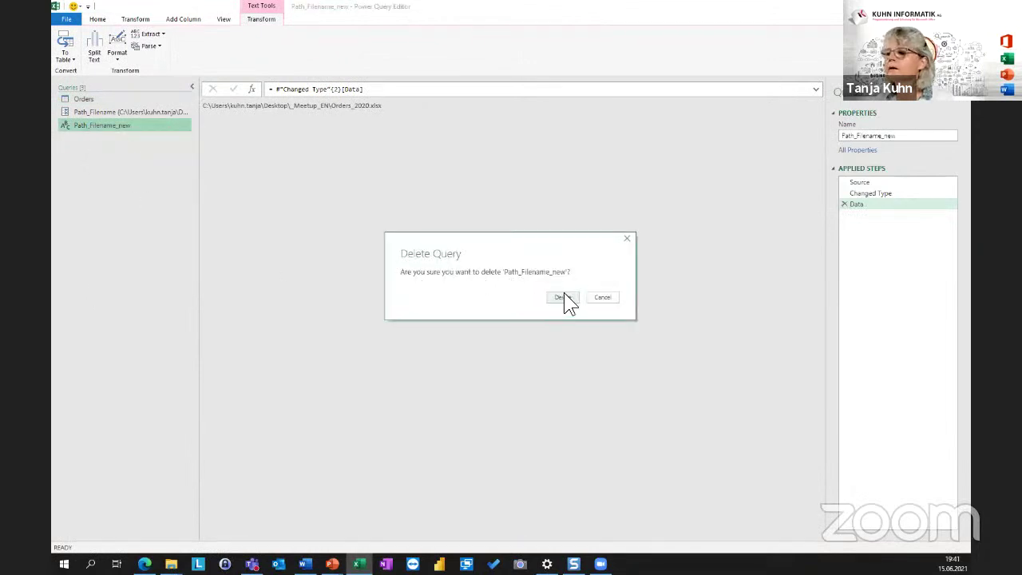
left_click(564, 297)
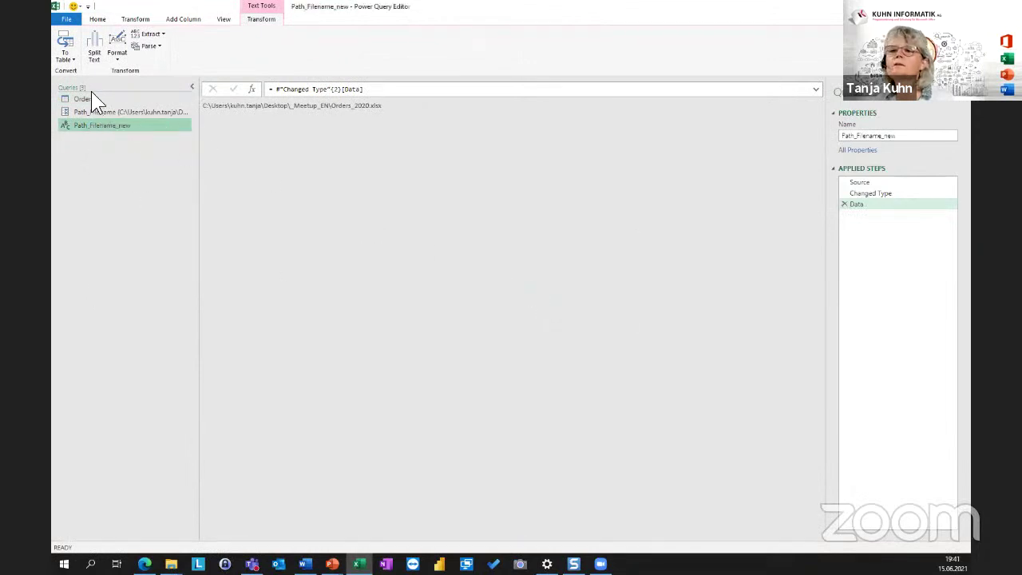
left_click(80, 114)
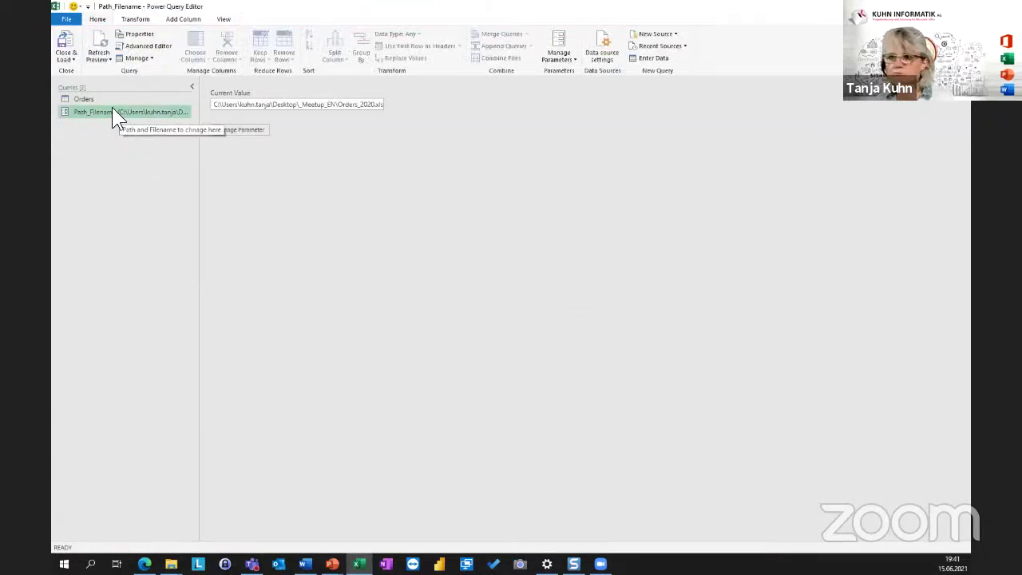
right_click(113, 111)
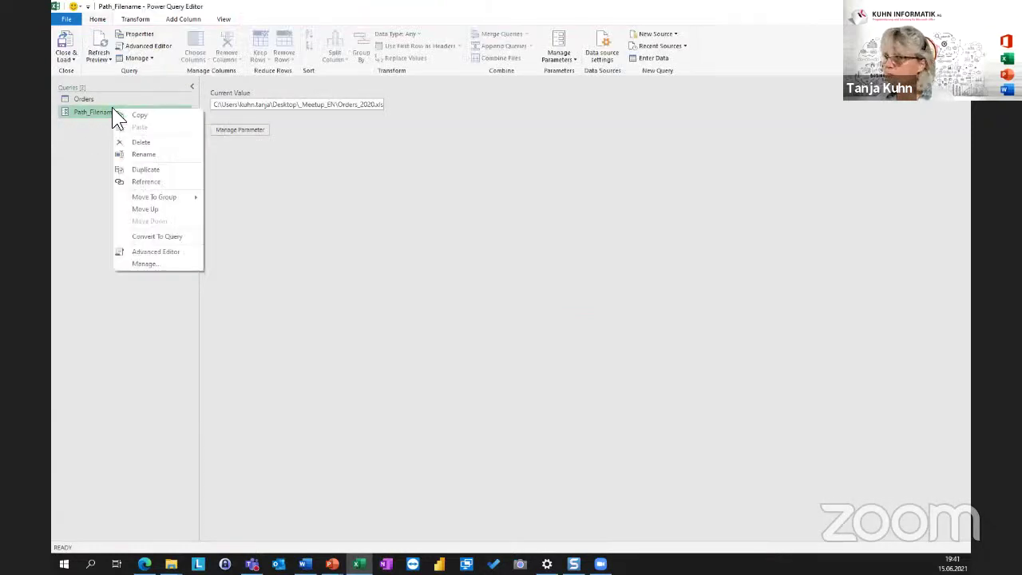
left_click(154, 143)
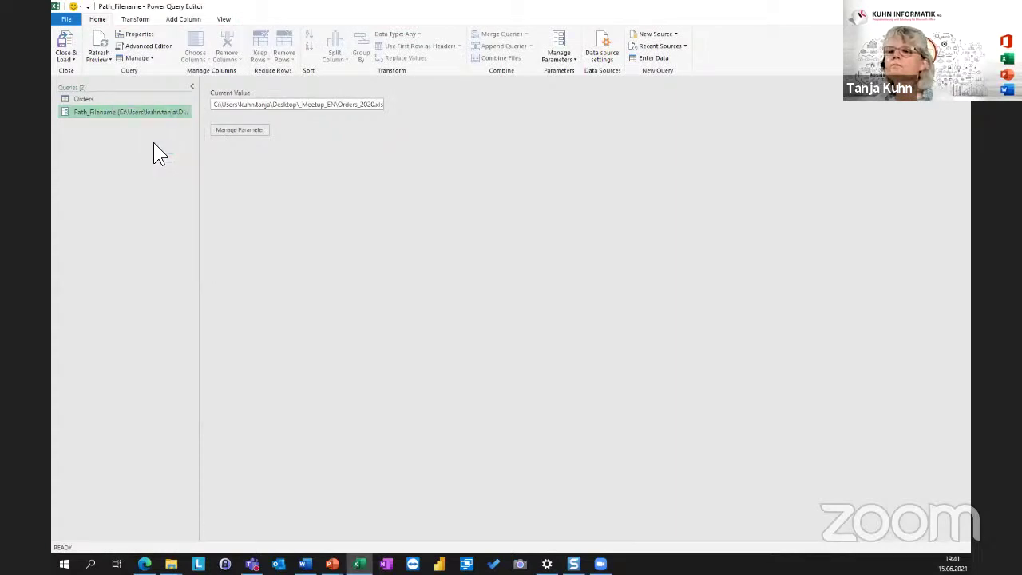
left_click(563, 300)
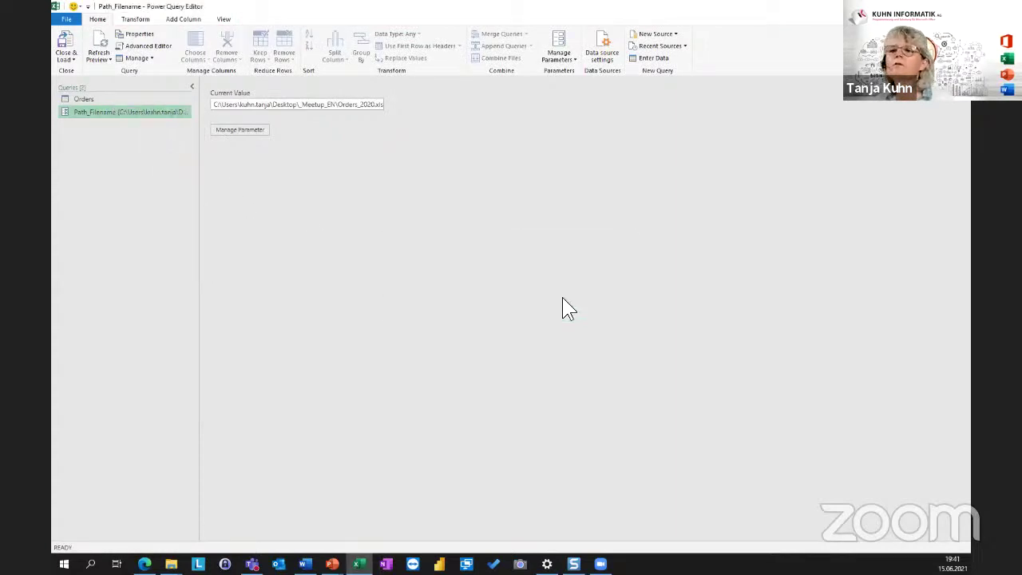
left_click(83, 99)
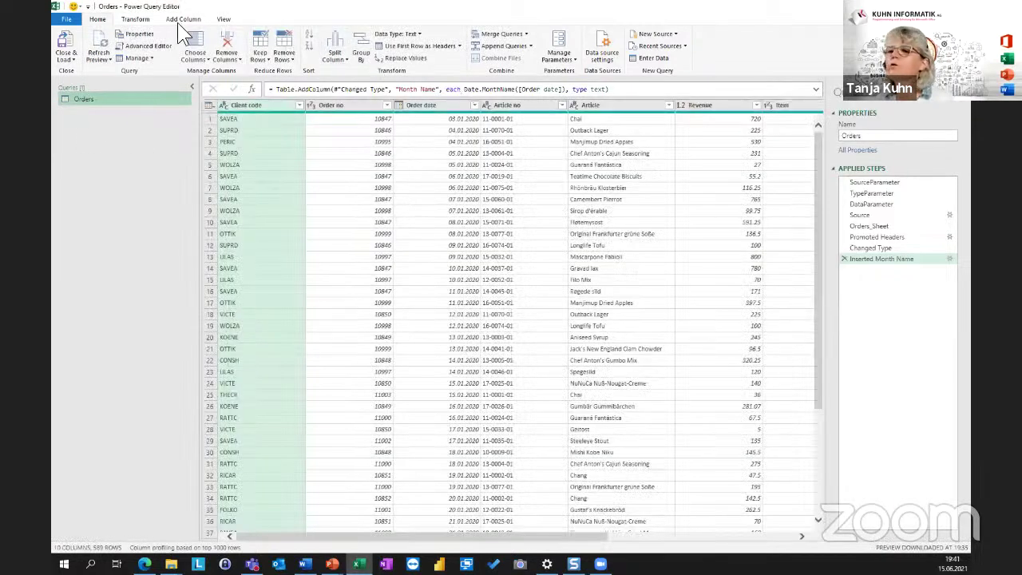
Close & Load the queries, then change the Filename cell B6 to Orders_2021.xlsx.
left_click(67, 47)
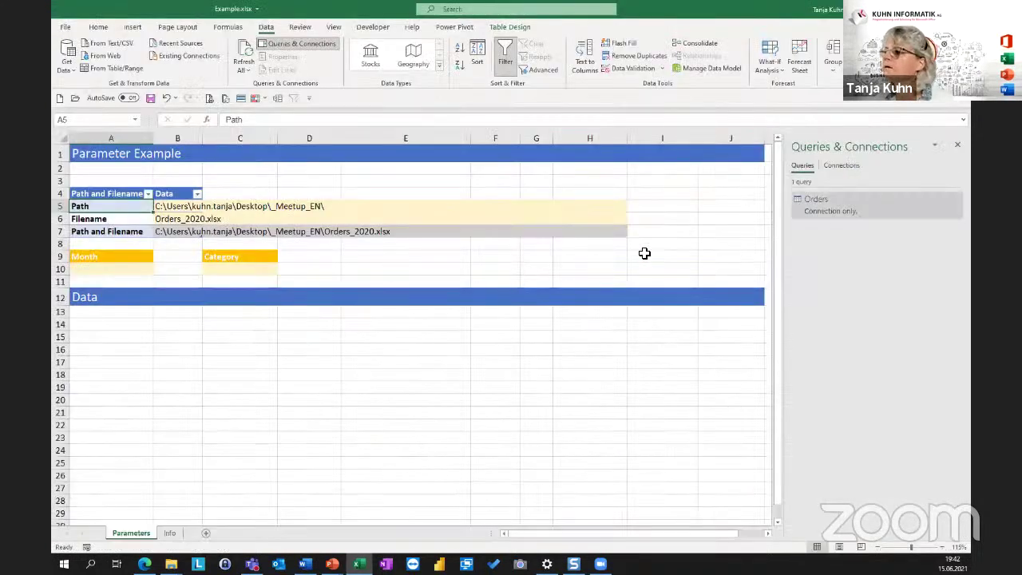
left_click(174, 222)
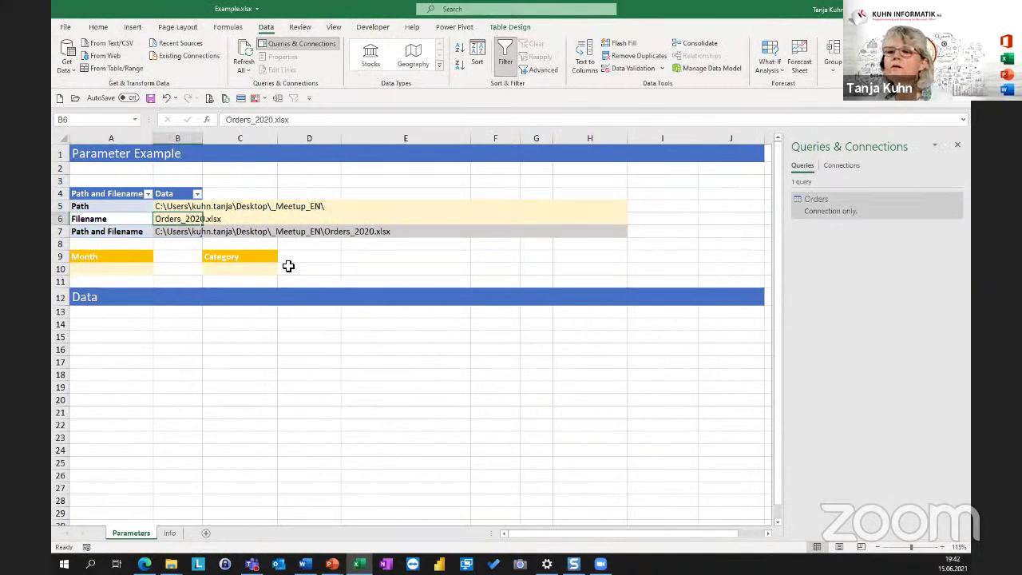
left_click(270, 120)
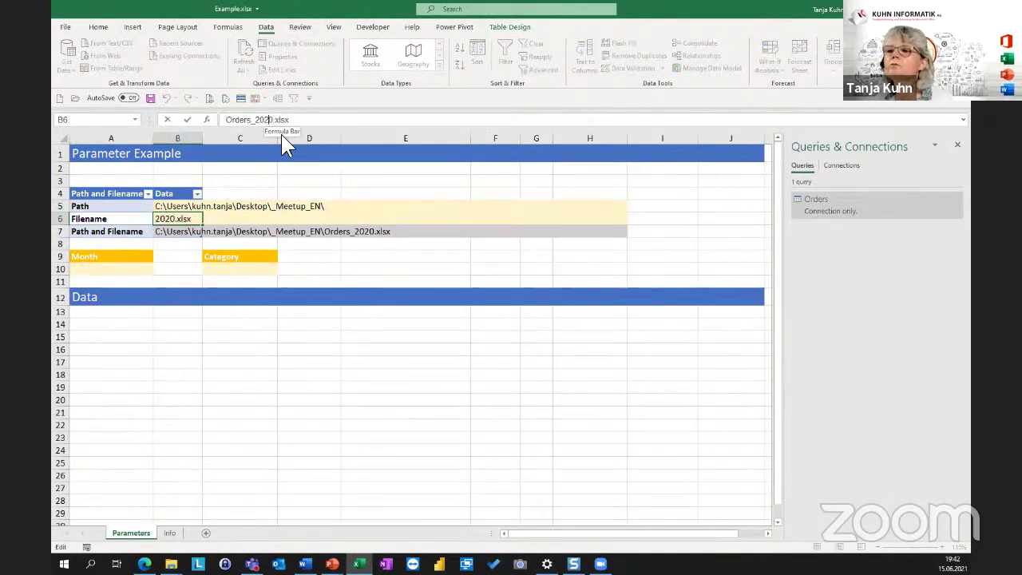
key("BackSpace")
type("1")
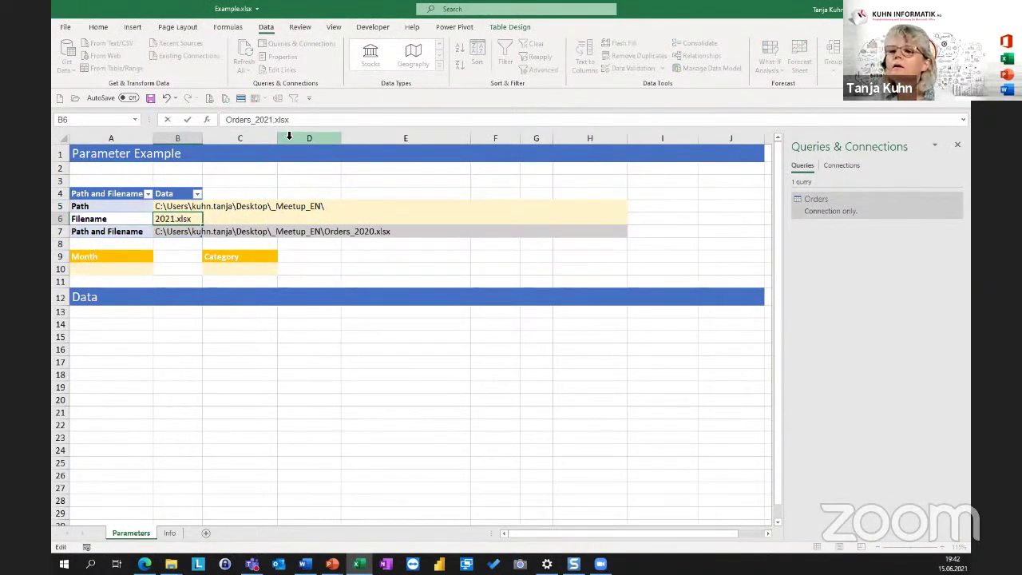
key("Return")
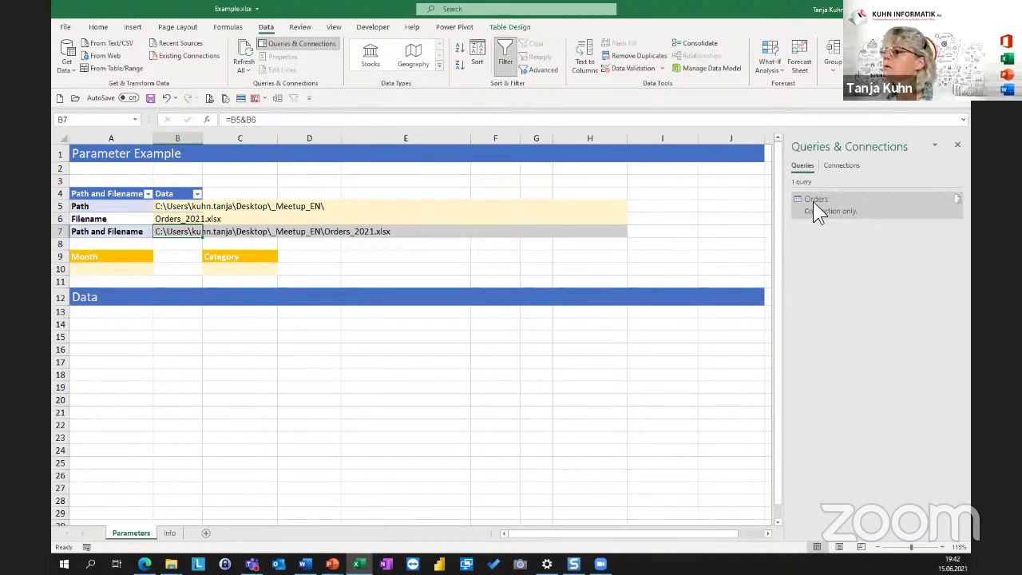
Preview the Orders query in Queries & Connections to confirm its order dates are now 2021.
mouse_move(813, 203)
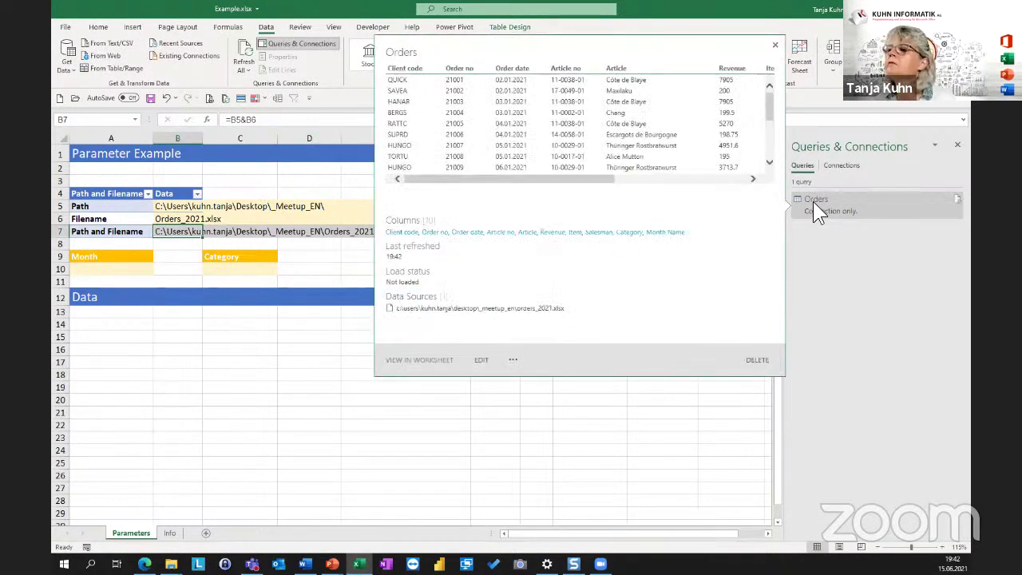
left_click(813, 201)
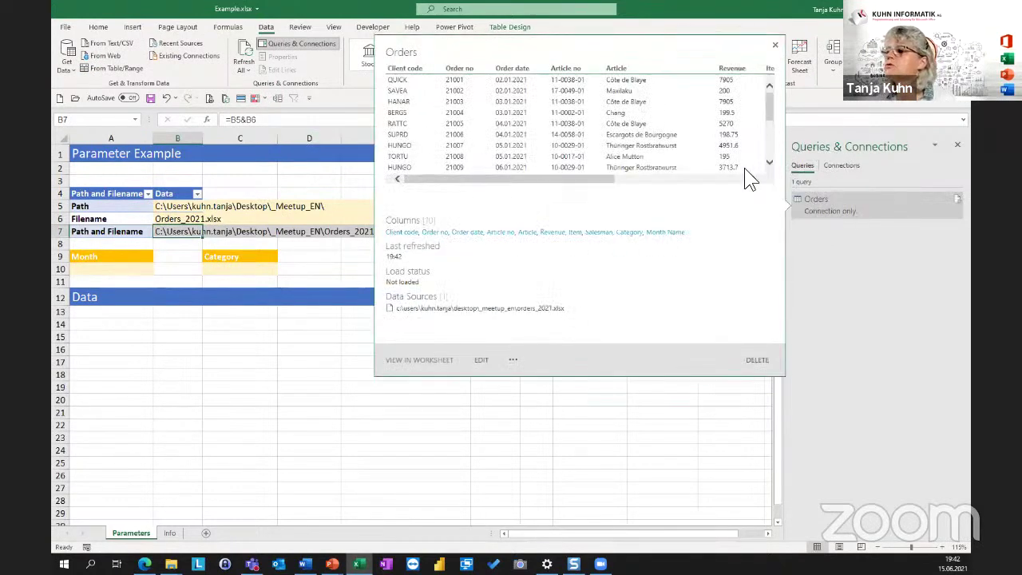
left_click(516, 81)
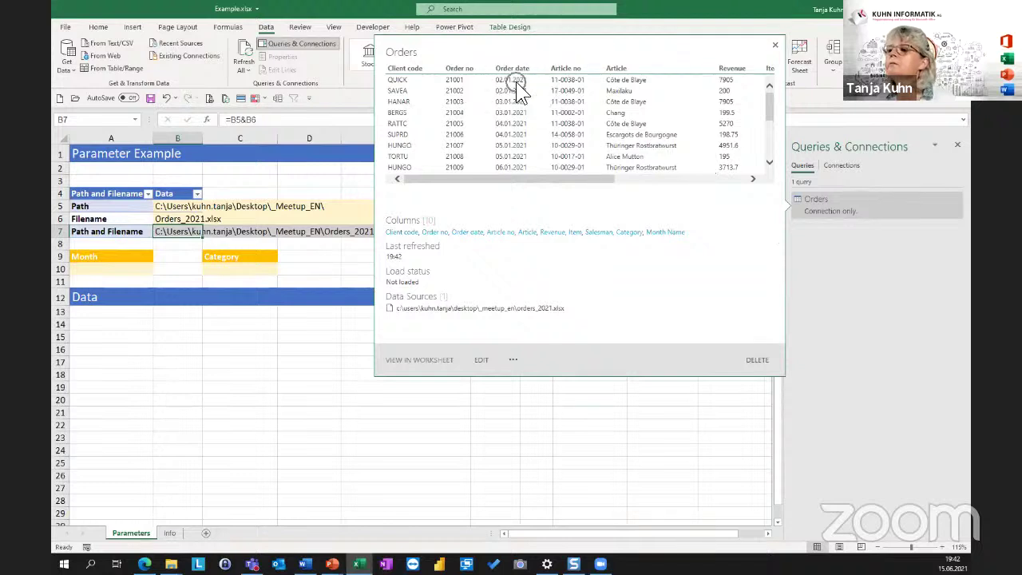
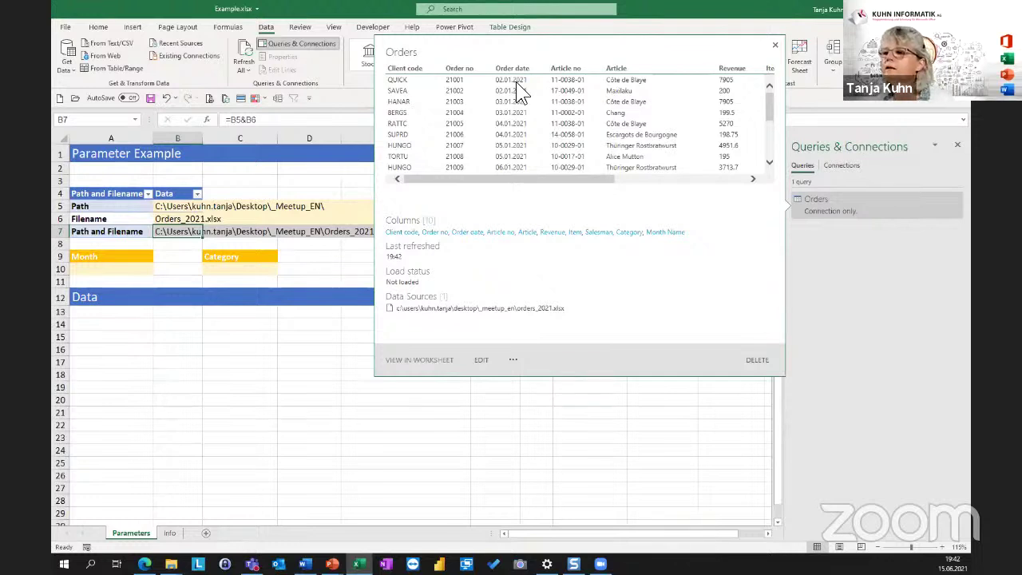
Review the folder path, filename Orders_2021.xlsx and combined =B5&B6 path cells.
left_click(184, 222)
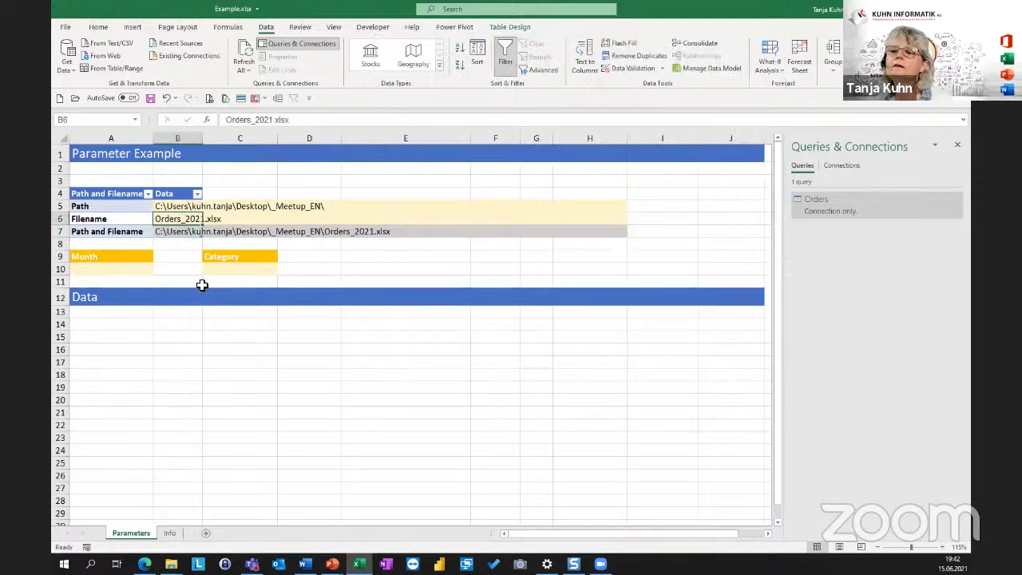
left_click(177, 260)
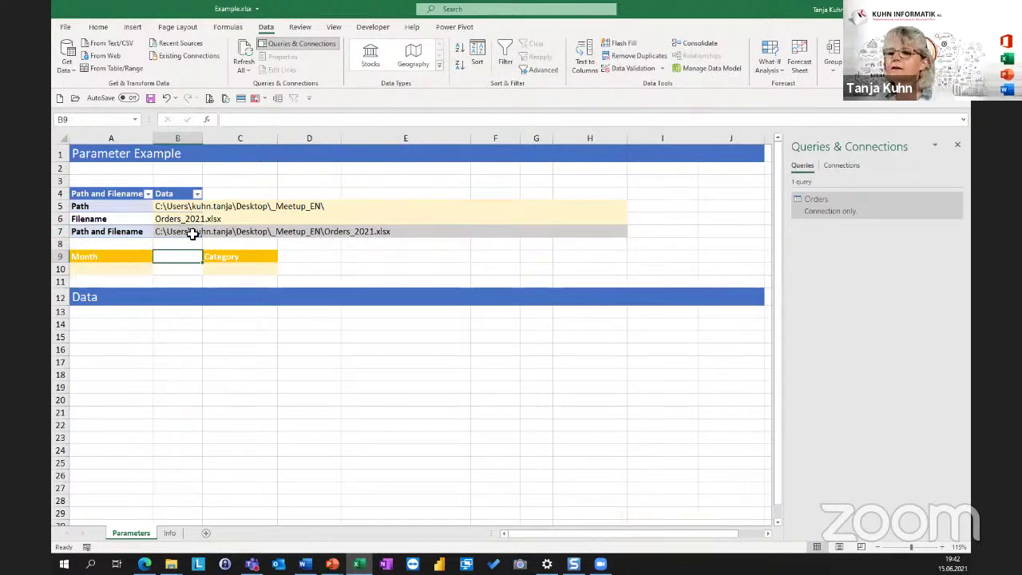
left_click(125, 273)
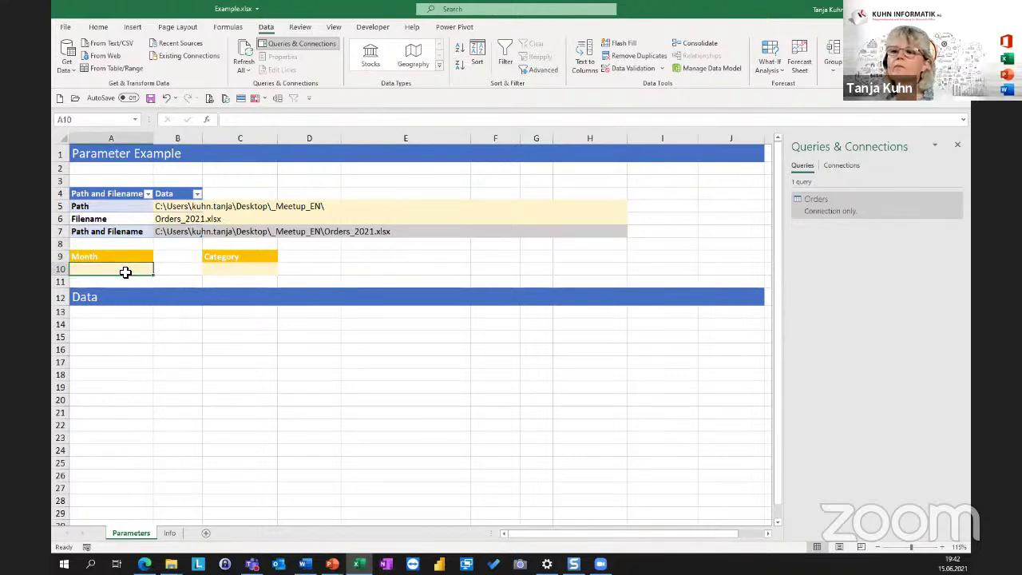
left_click_drag(96, 196, 212, 245)
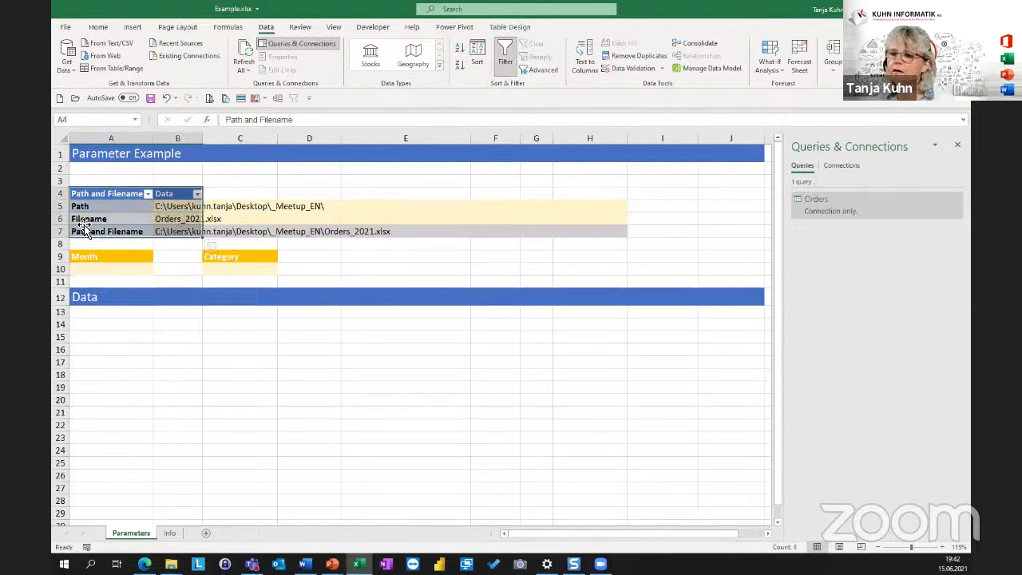
left_click(183, 210)
left_click(181, 218)
left_click(191, 233)
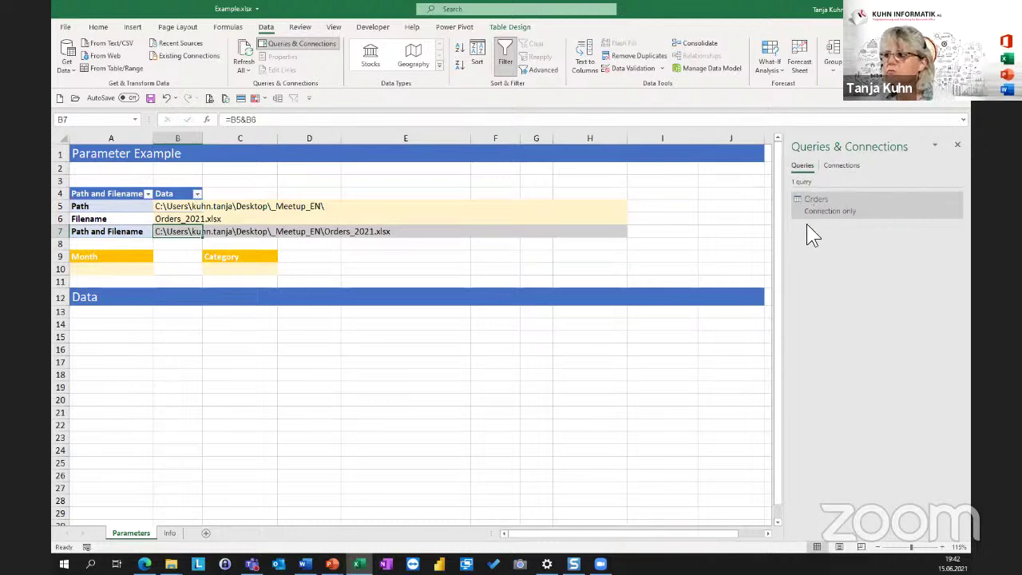
mouse_move(827, 198)
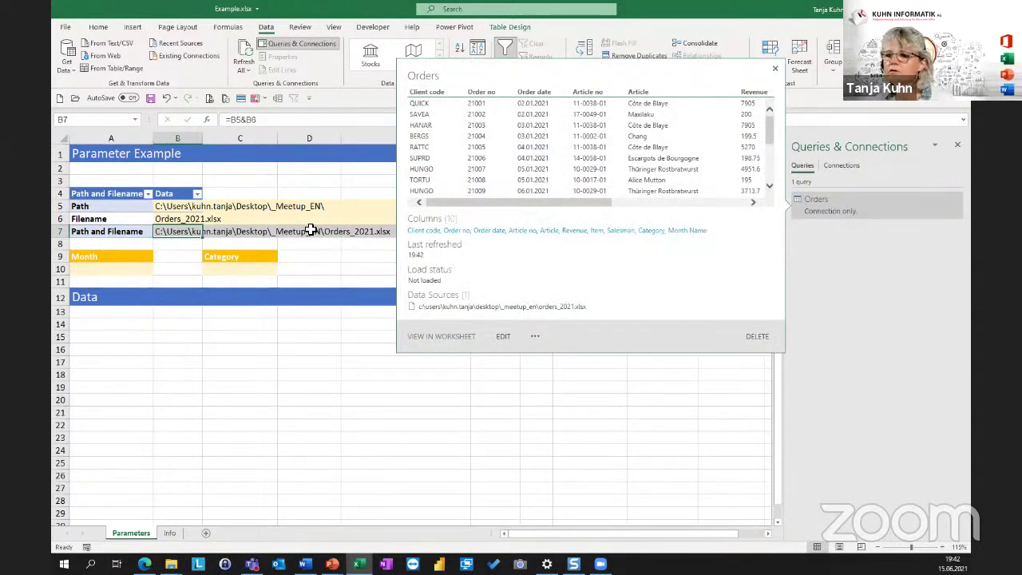
left_click(181, 209)
left_click(177, 219)
left_click(183, 231)
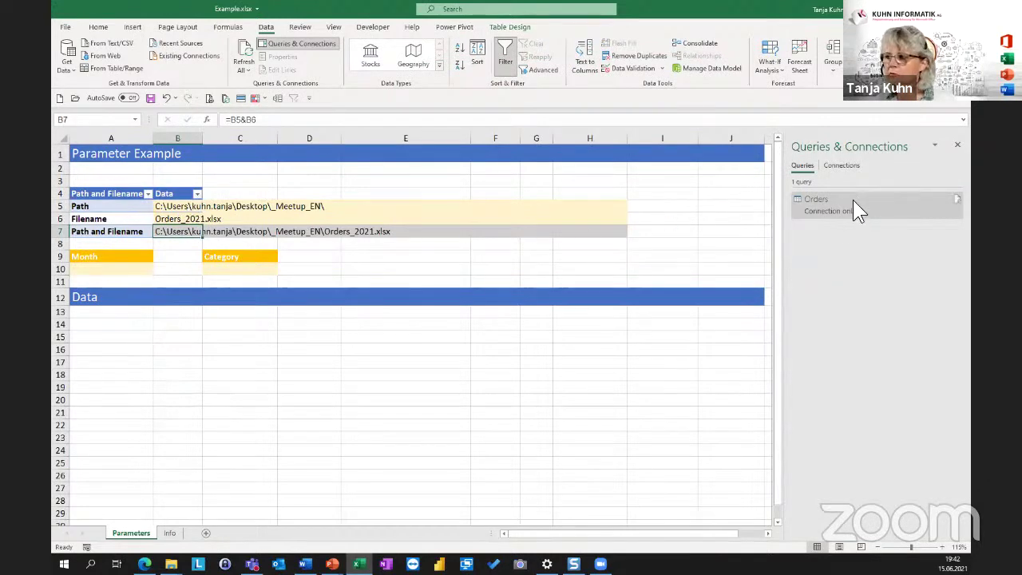
left_click(181, 208)
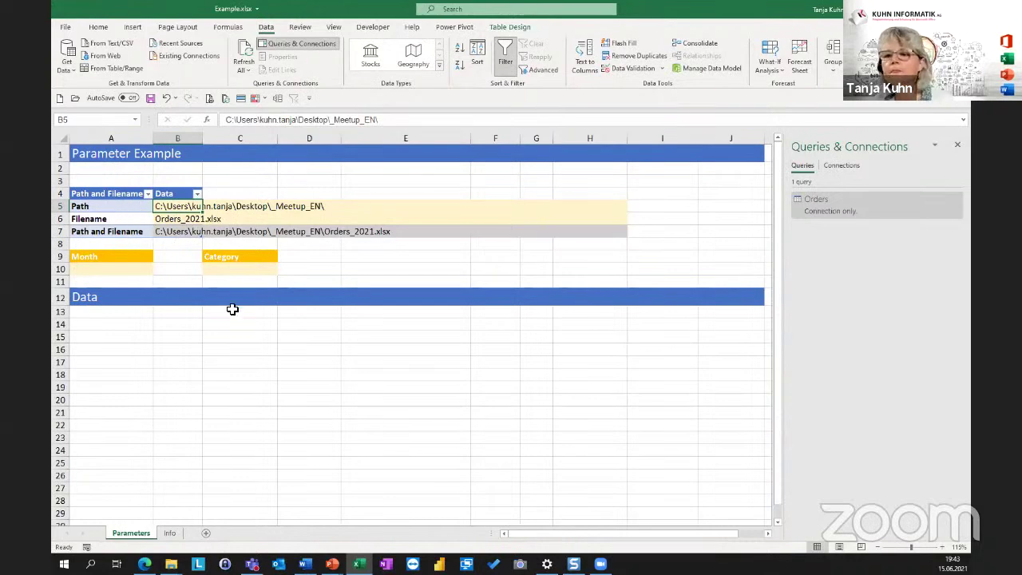
Inspect the empty Month input cell A10 and Category input cell C10.
left_click(117, 271)
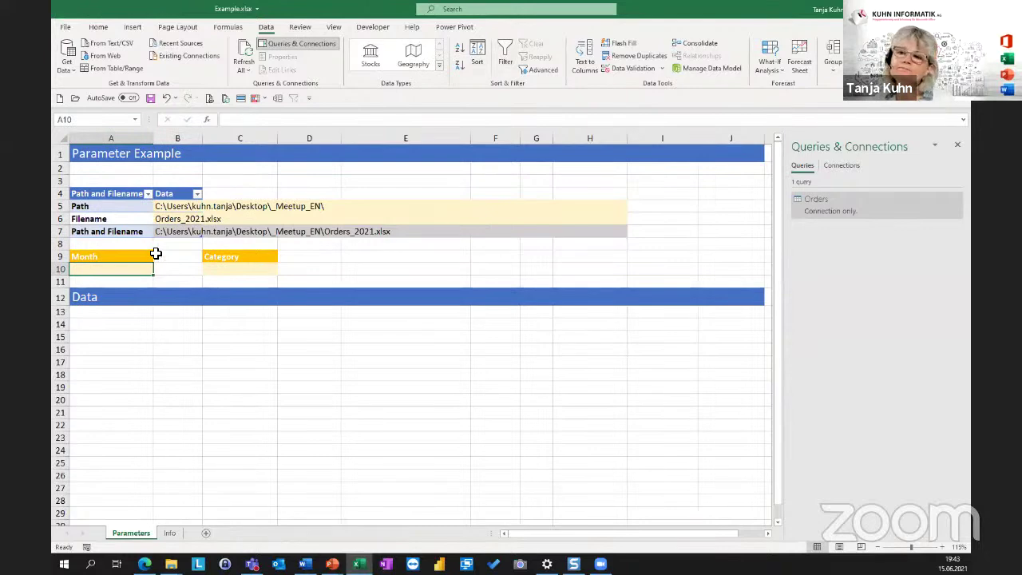
left_click(229, 272)
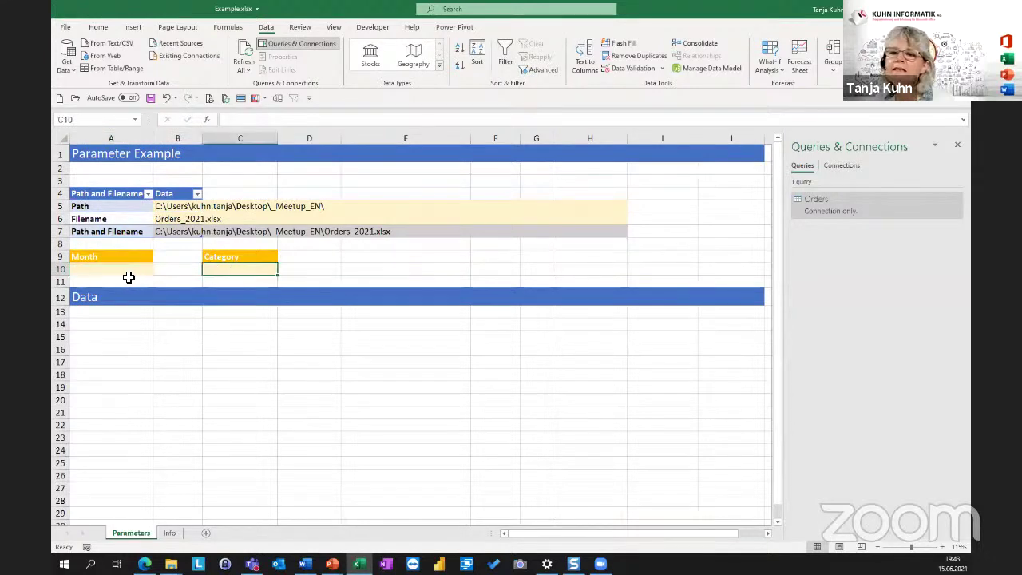
left_click(105, 269)
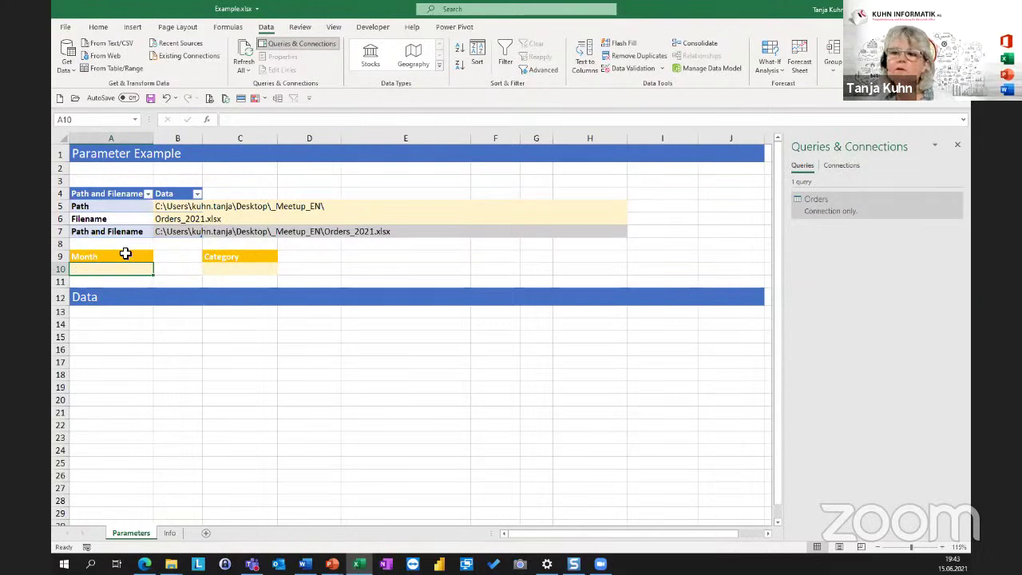
left_click(264, 271)
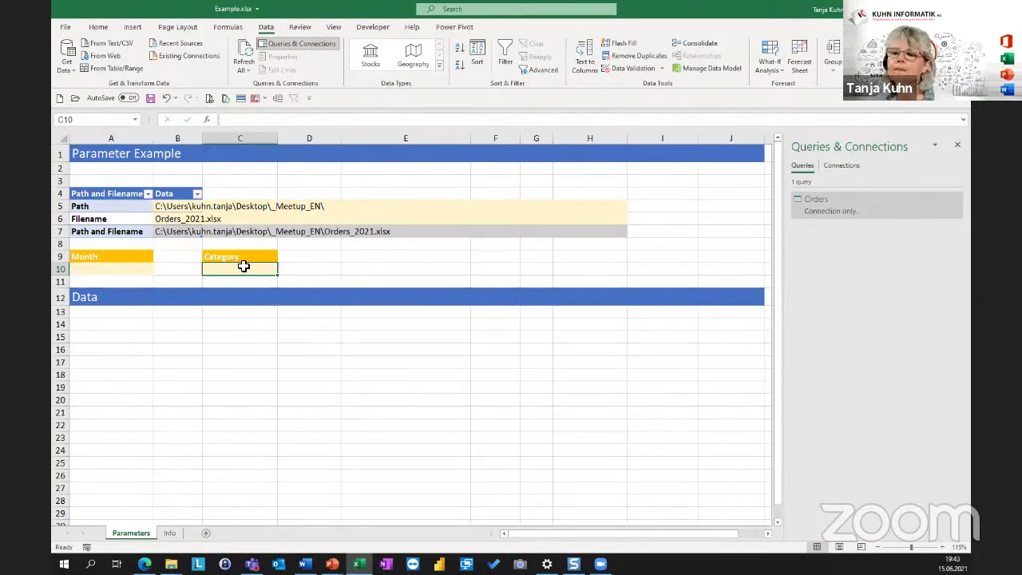
left_click(117, 270)
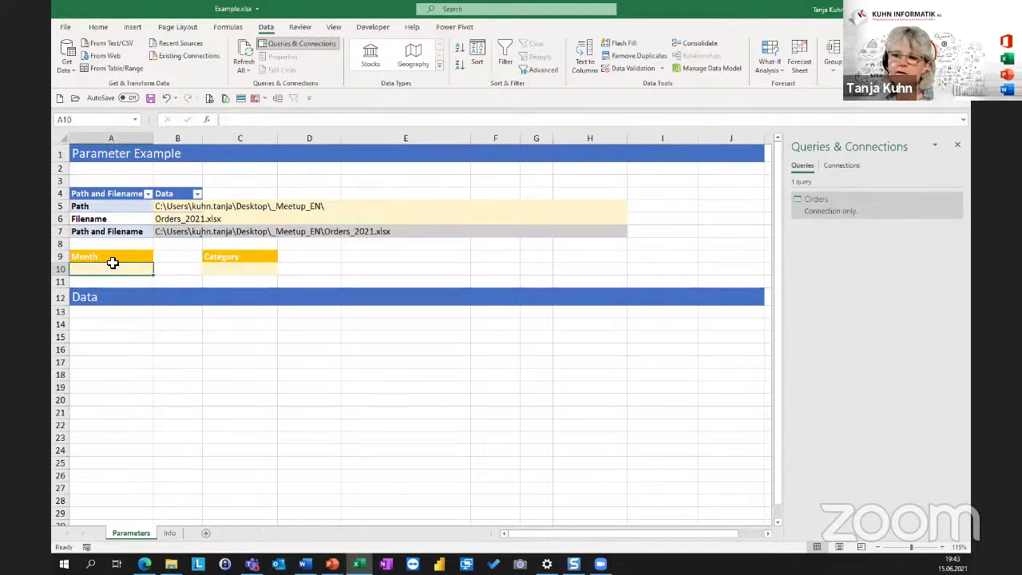
mouse_move(838, 203)
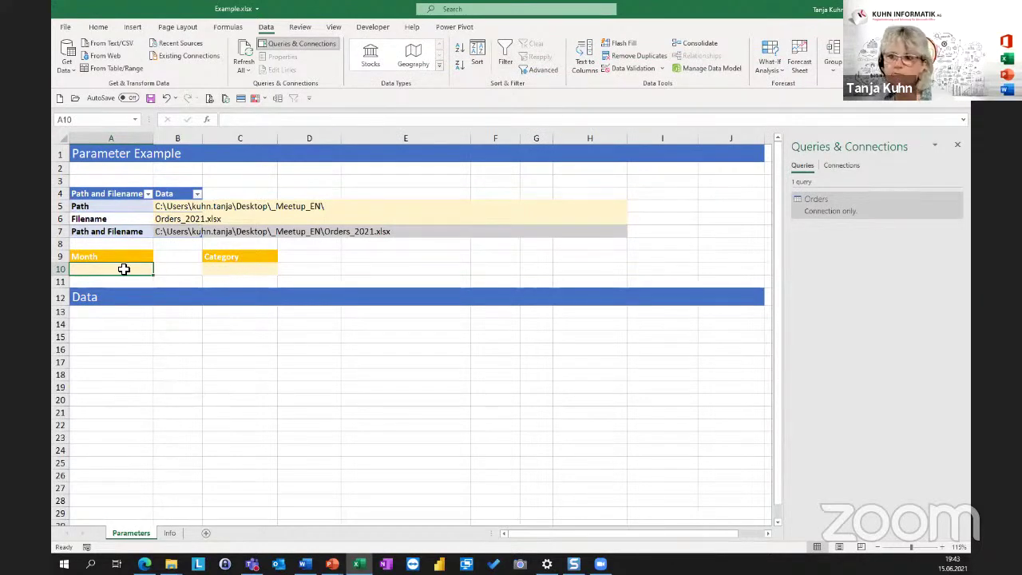
left_click(240, 270)
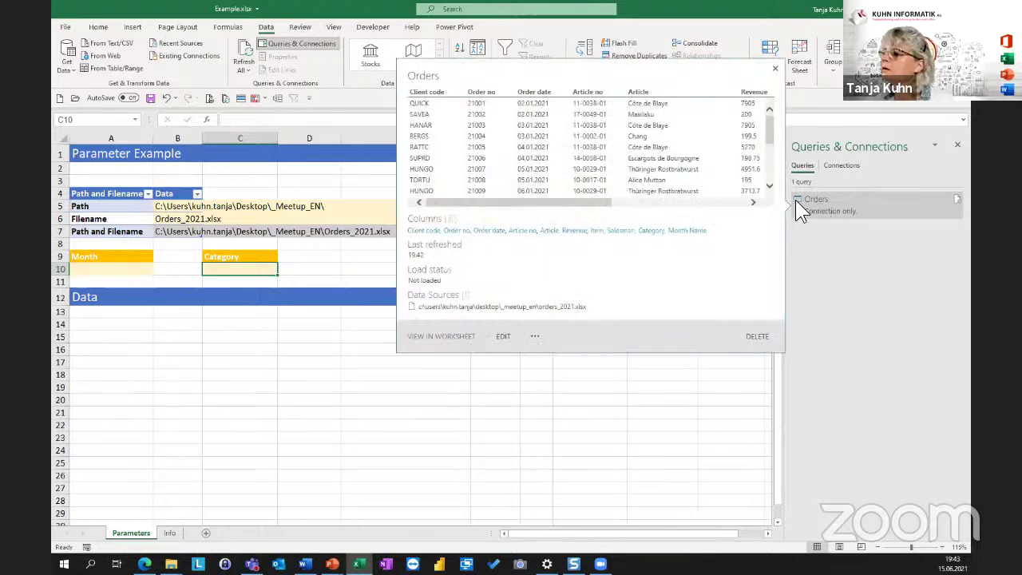
Duplicate the Orders query as Orders (2) and compare it with the original.
right_click(821, 201)
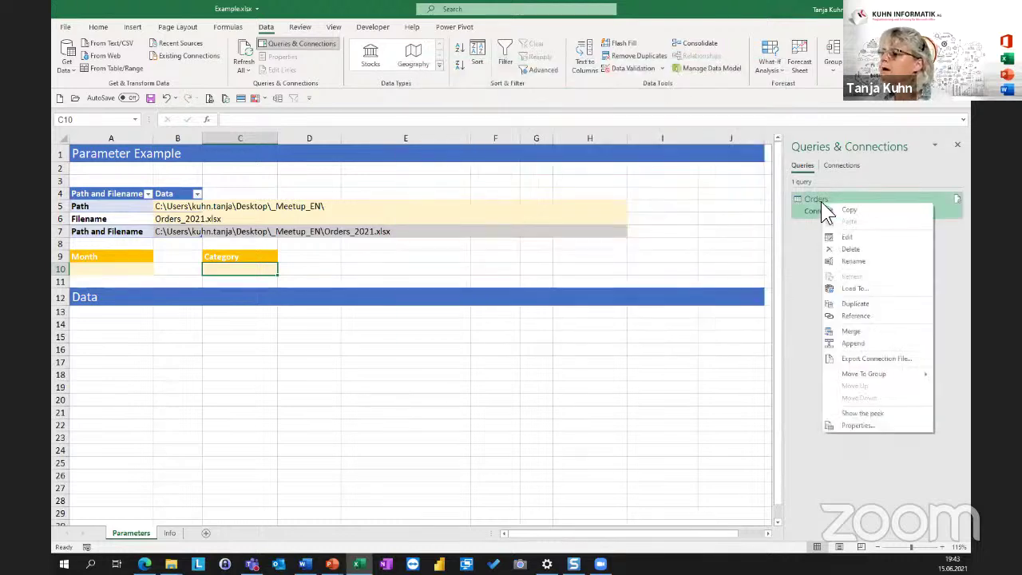
left_click(874, 316)
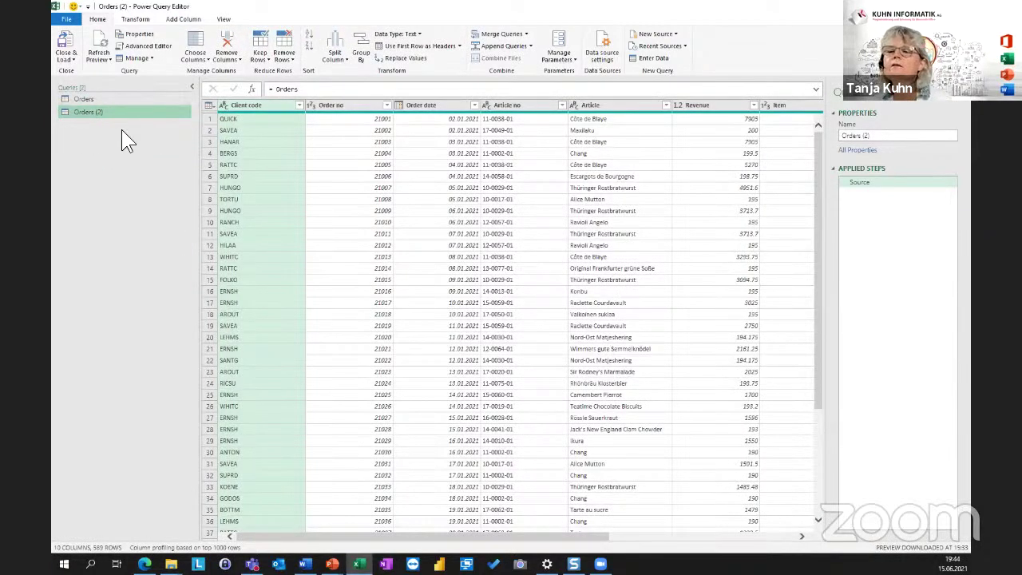
left_click(85, 97)
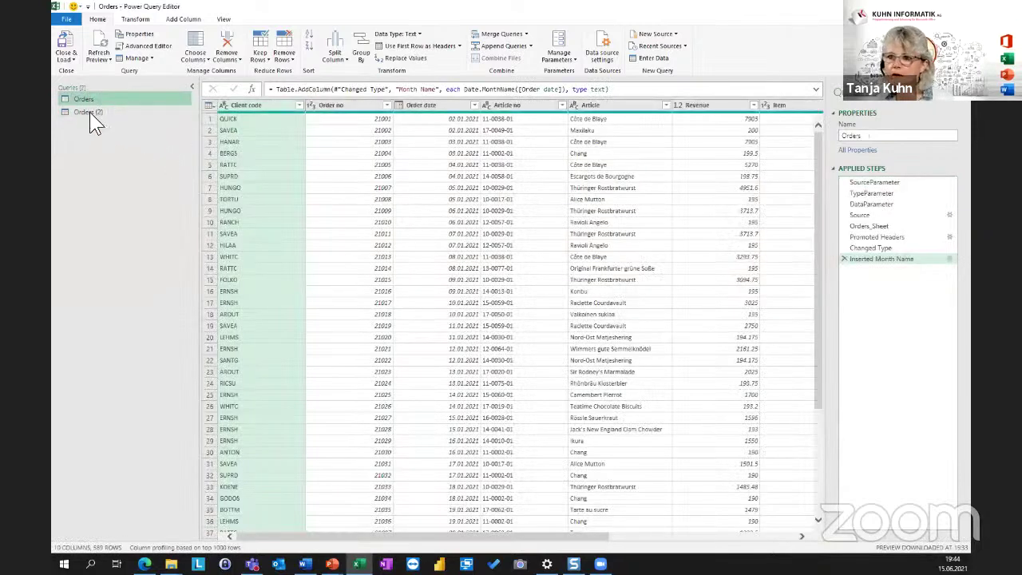
left_click(86, 111)
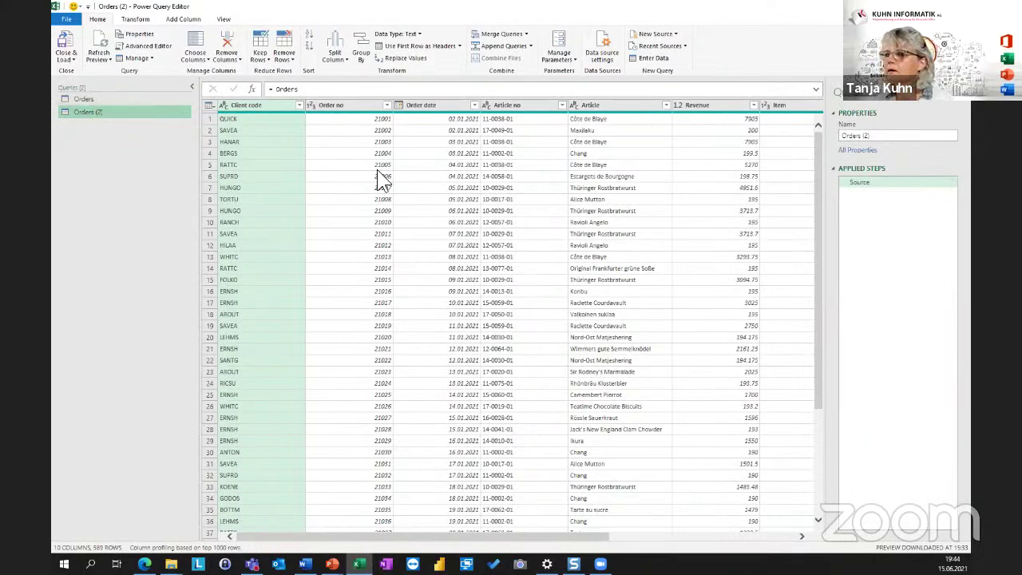
Keep only the Month Name column and remove duplicates, leaving six months Januar–Juni.
left_click_drag(599, 535, 829, 529)
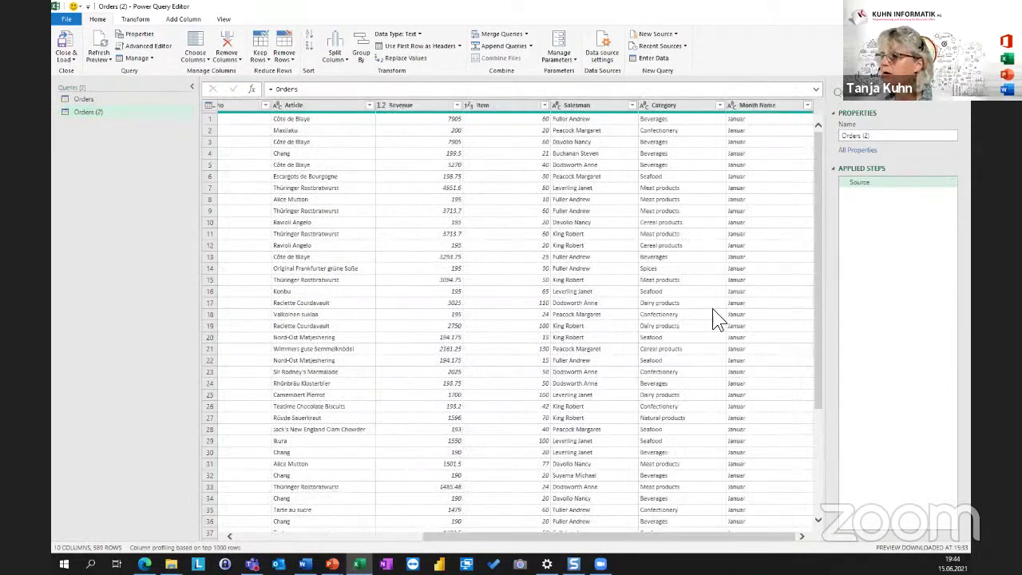
left_click(744, 104)
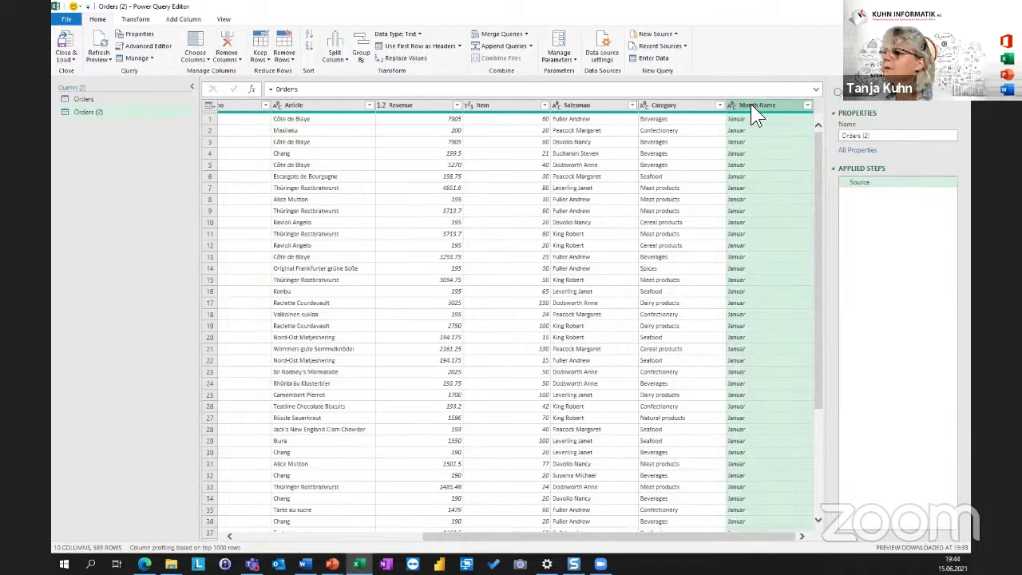
right_click(751, 104)
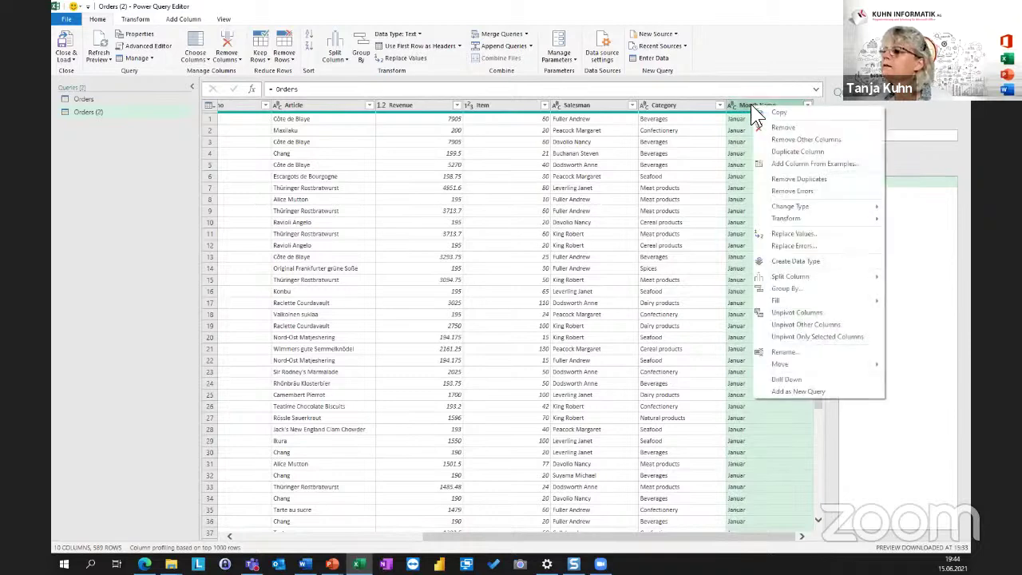
left_click(794, 141)
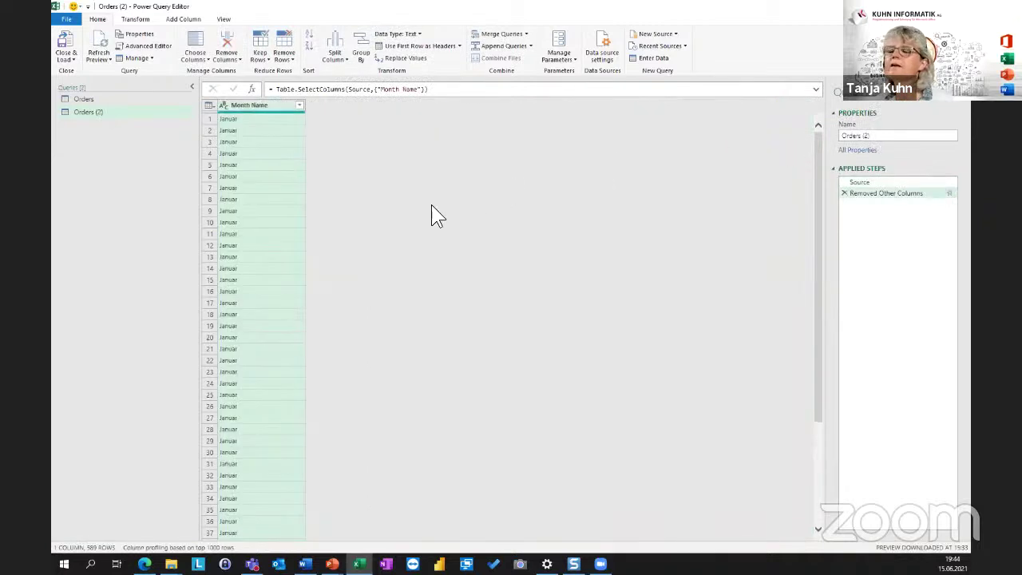
right_click(246, 116)
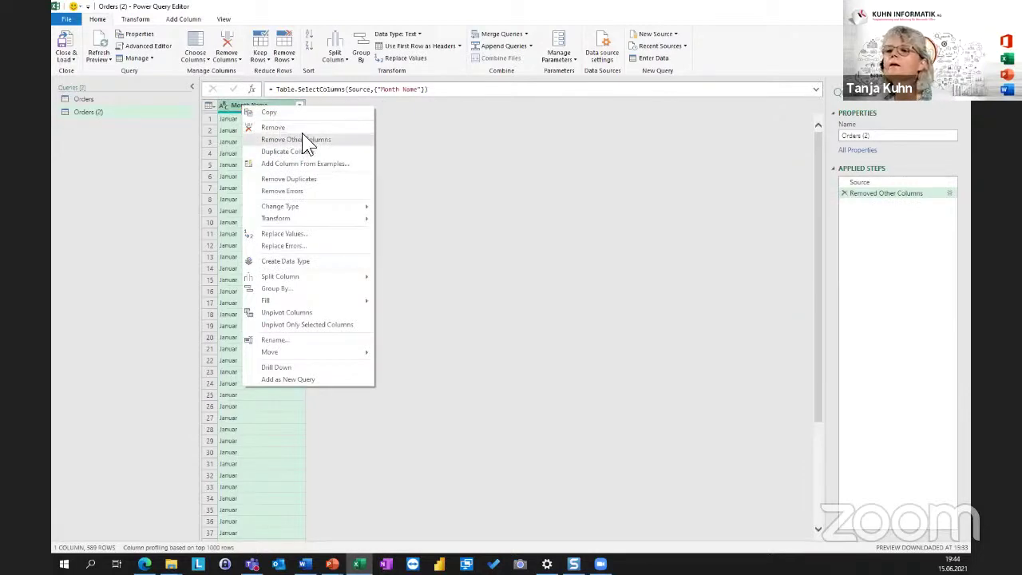
left_click(318, 179)
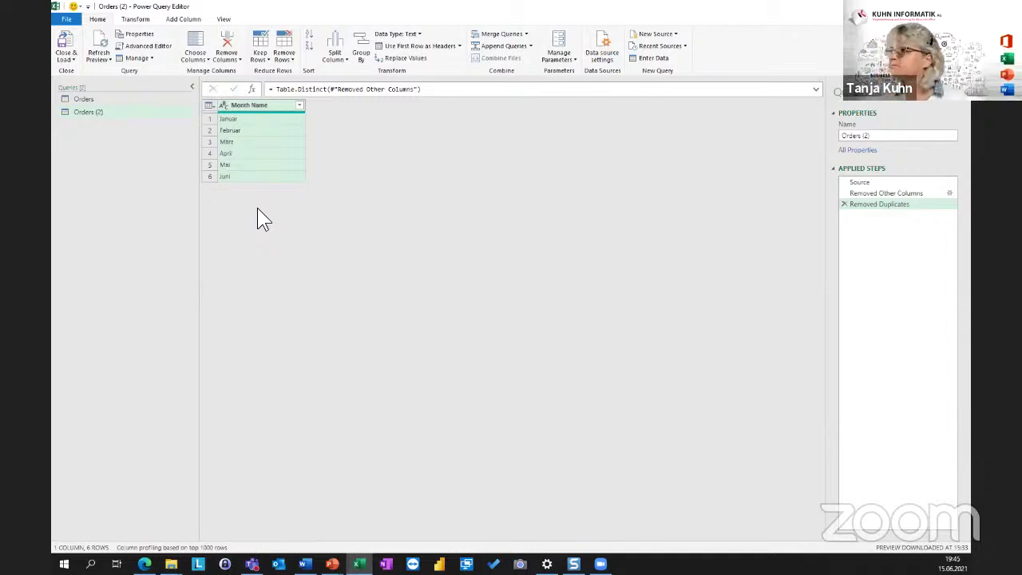
Rename the query Orders (2) to Months.
left_click_drag(881, 134, 818, 124)
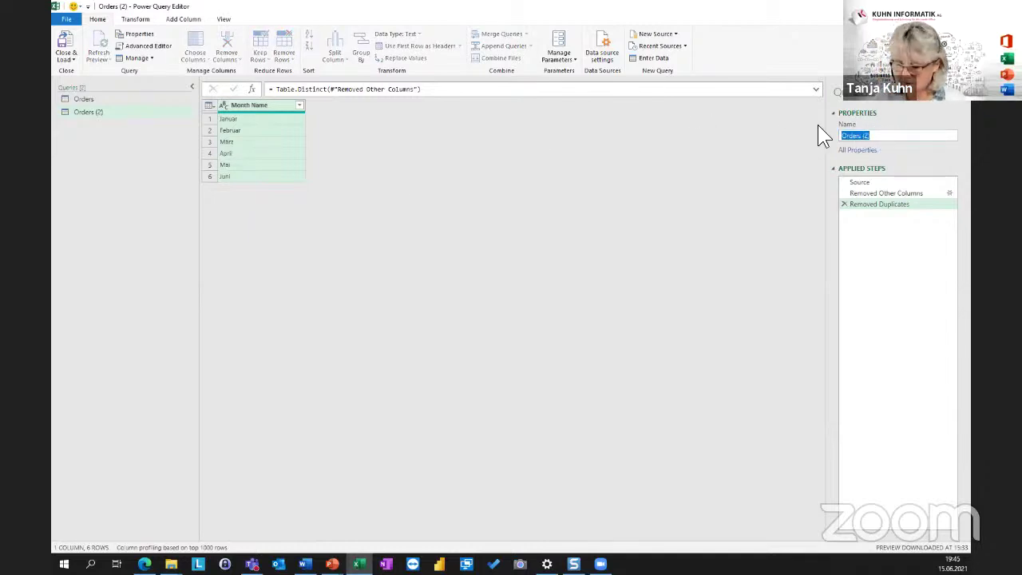
type("Months")
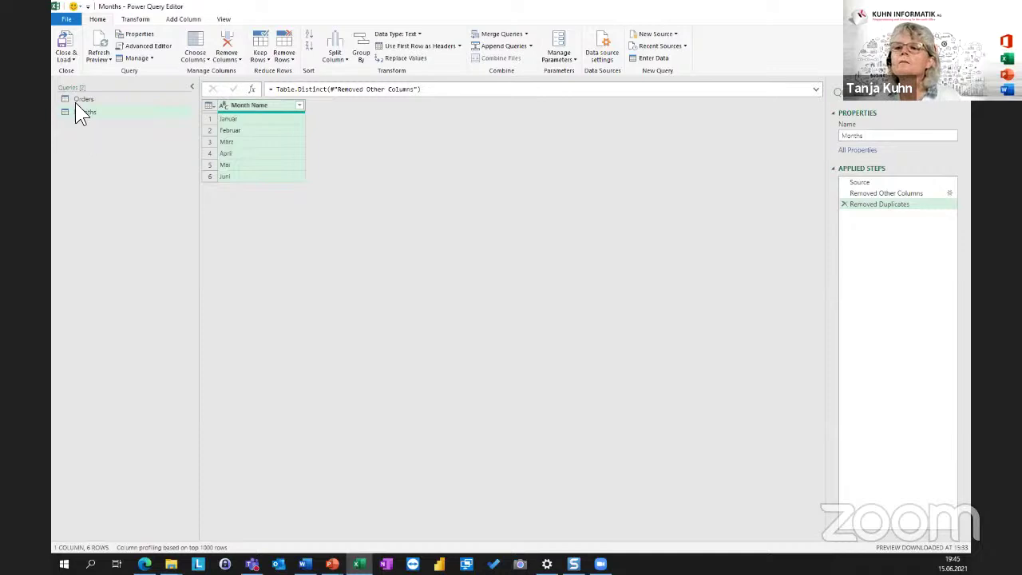
left_click(73, 59)
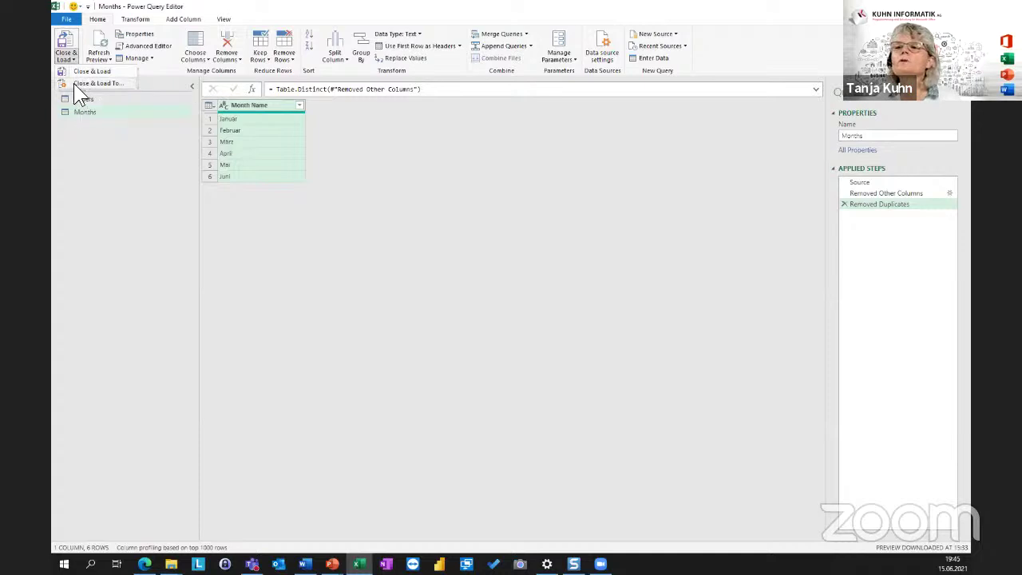
Load the Months query as a table on a new worksheet.
left_click(73, 83)
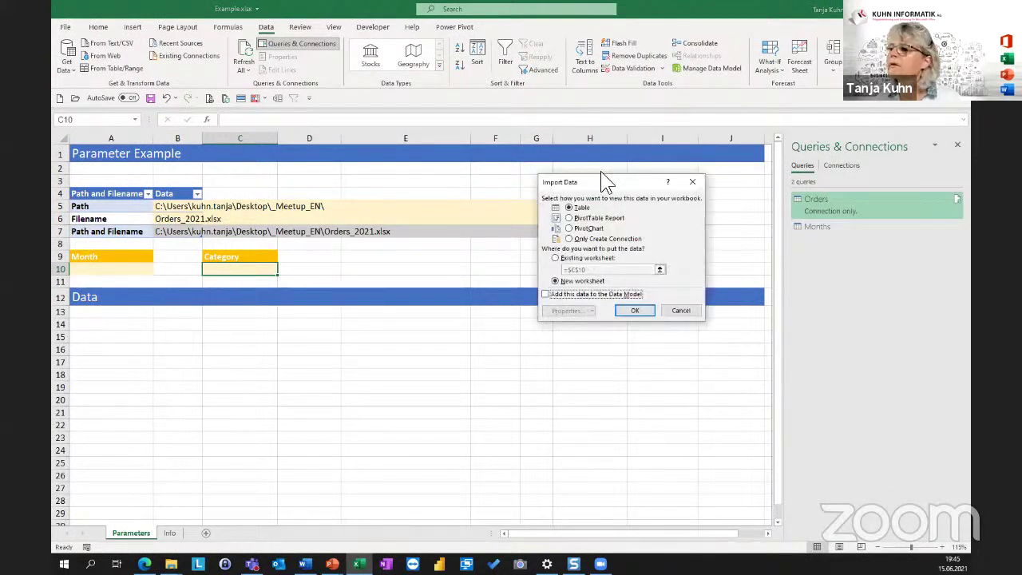
left_click(582, 208)
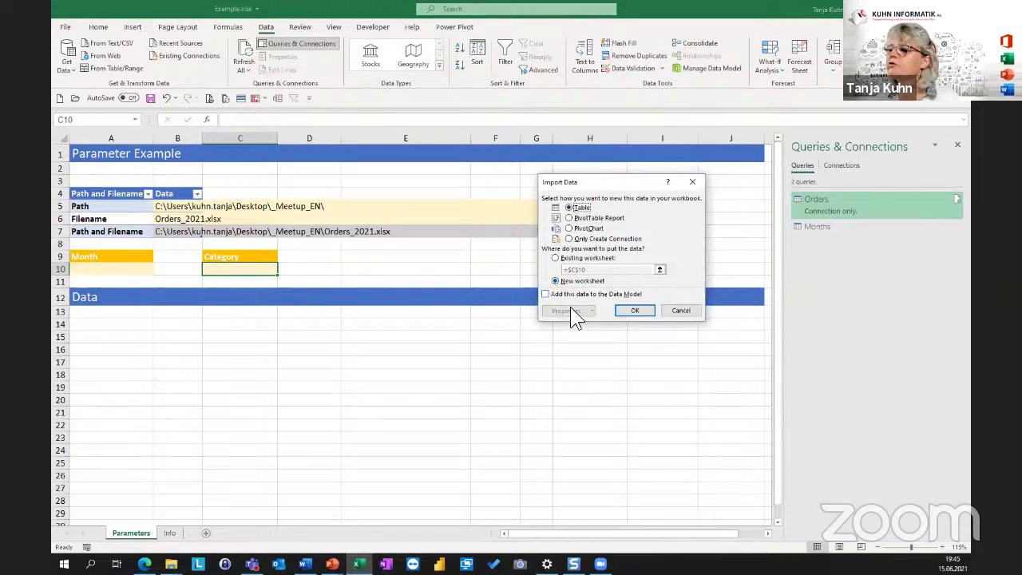
left_click(634, 311)
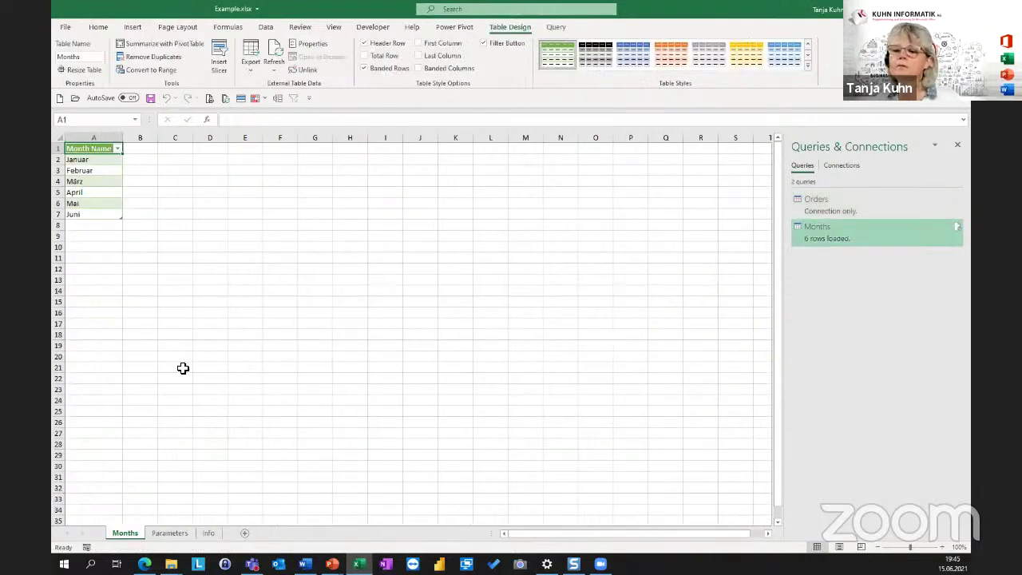
Rename the new sheet to Lists and check its month entries.
double_click(125, 533)
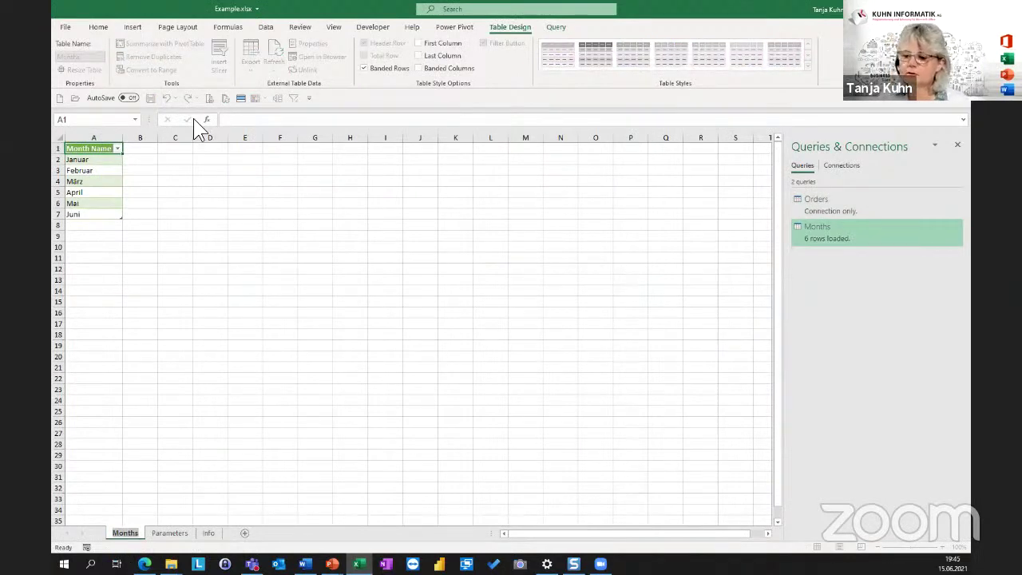
key("alt+h")
type("orLists")
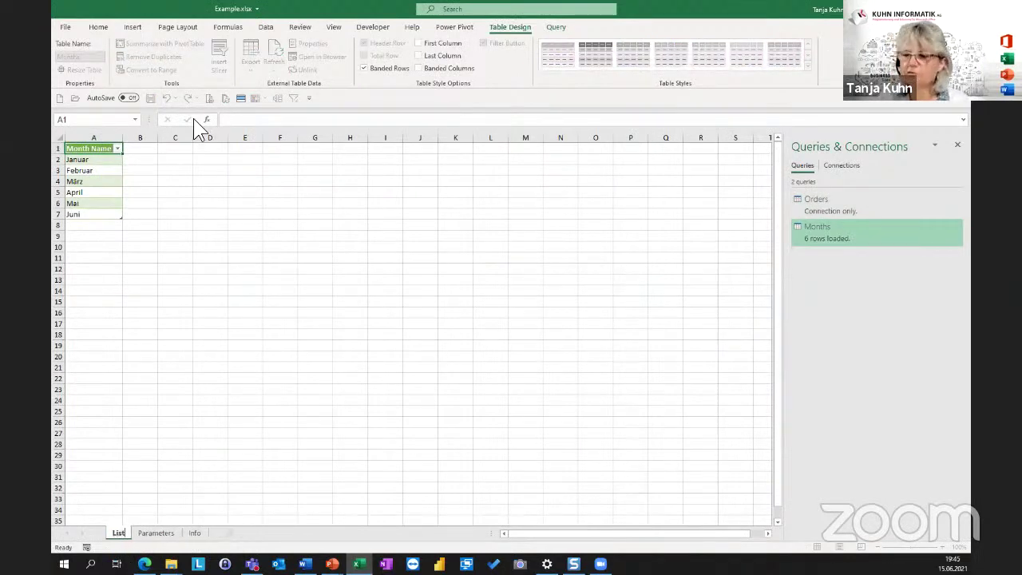
key("Return")
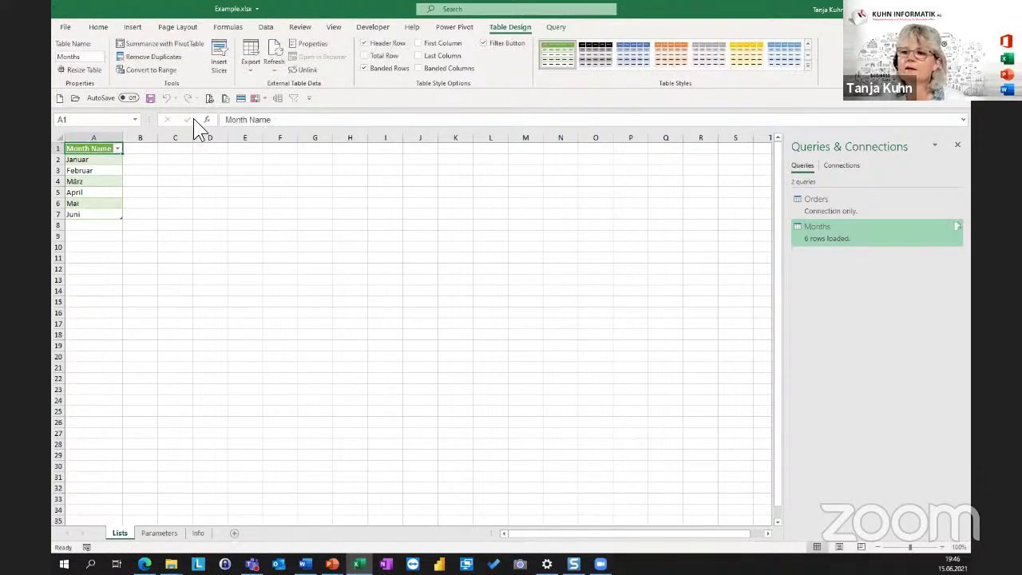
left_click(92, 192)
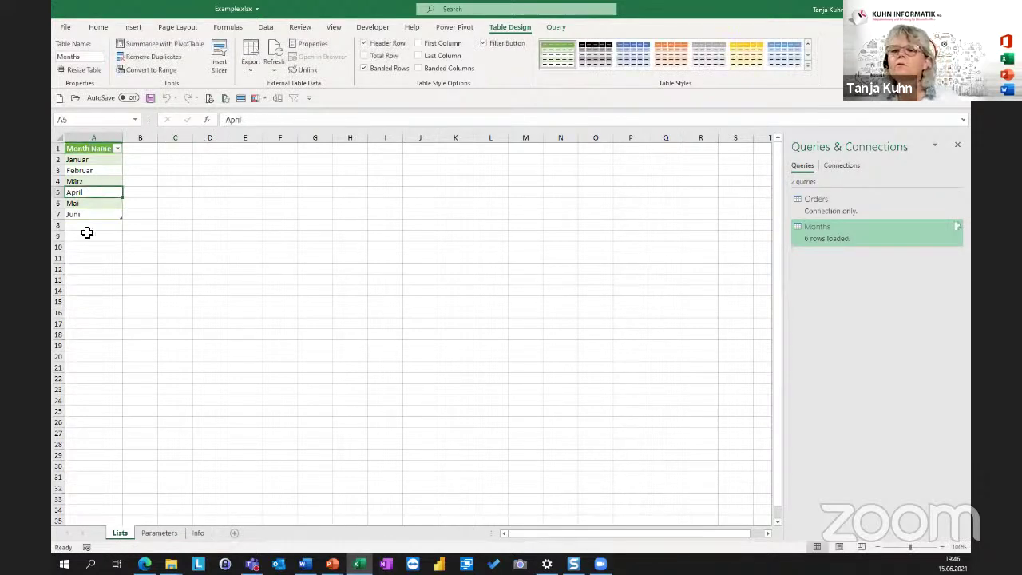
left_click(98, 160)
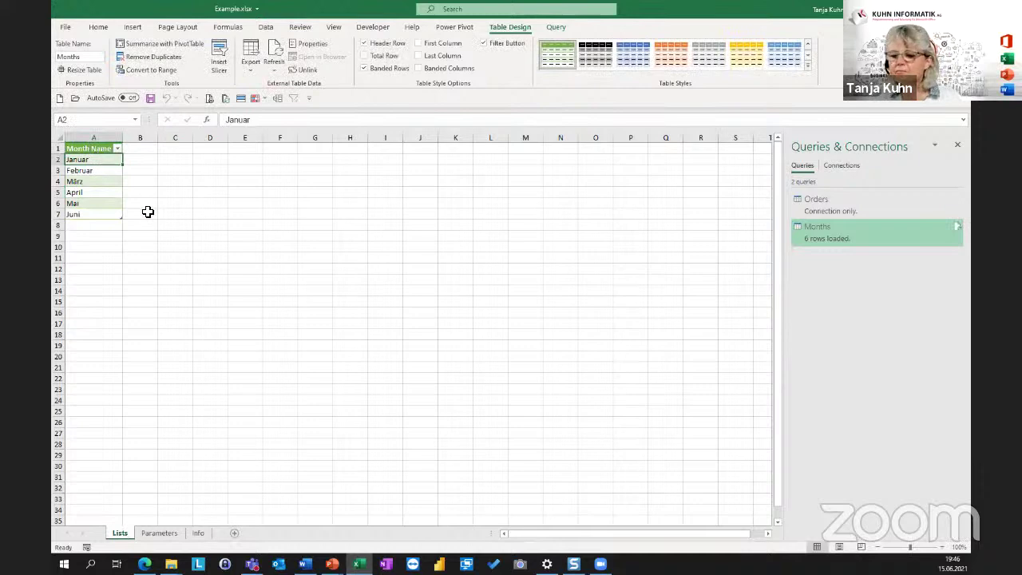
Create a new query referencing Orders and name it Categories.
right_click(818, 202)
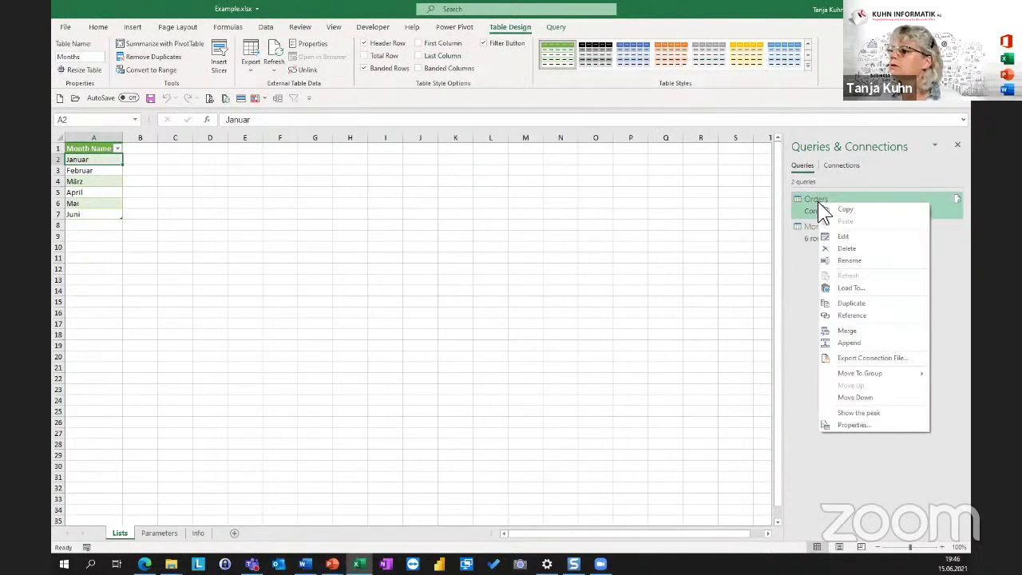
left_click(851, 316)
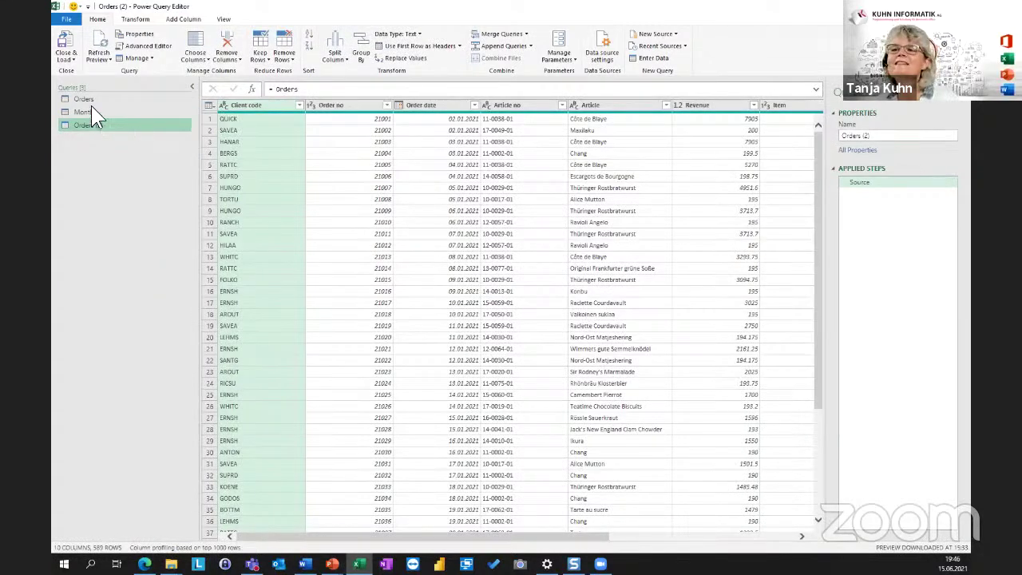
left_click(891, 138)
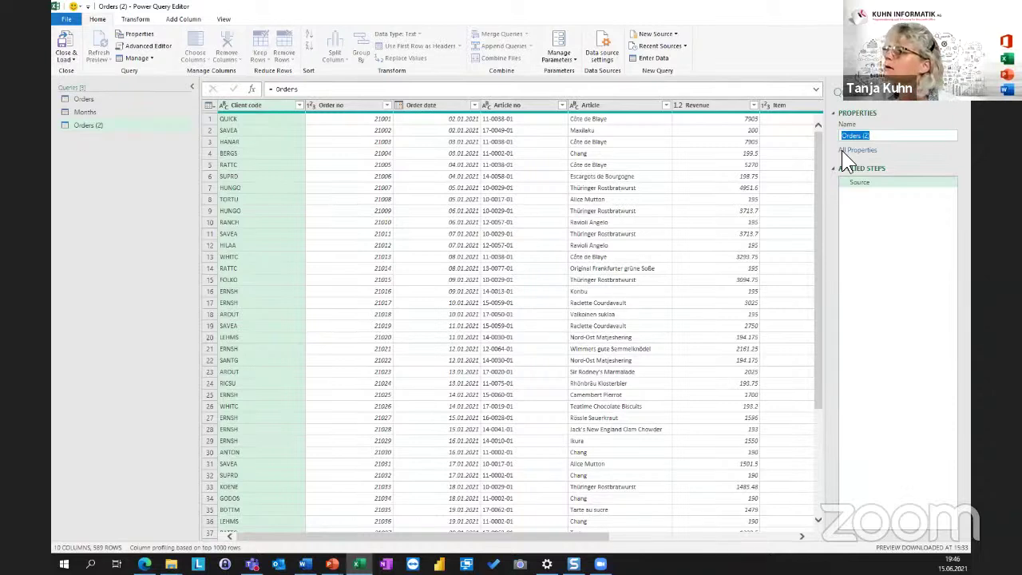
type("Categories")
key("Return")
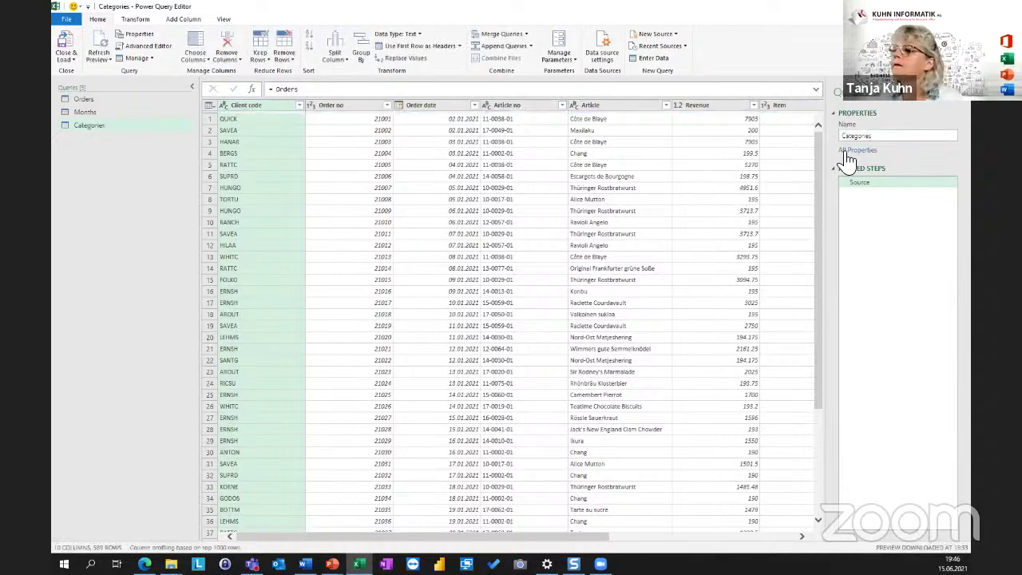
Keep only the Category column, remove duplicates and sort it ascending A to Z.
left_click(765, 537)
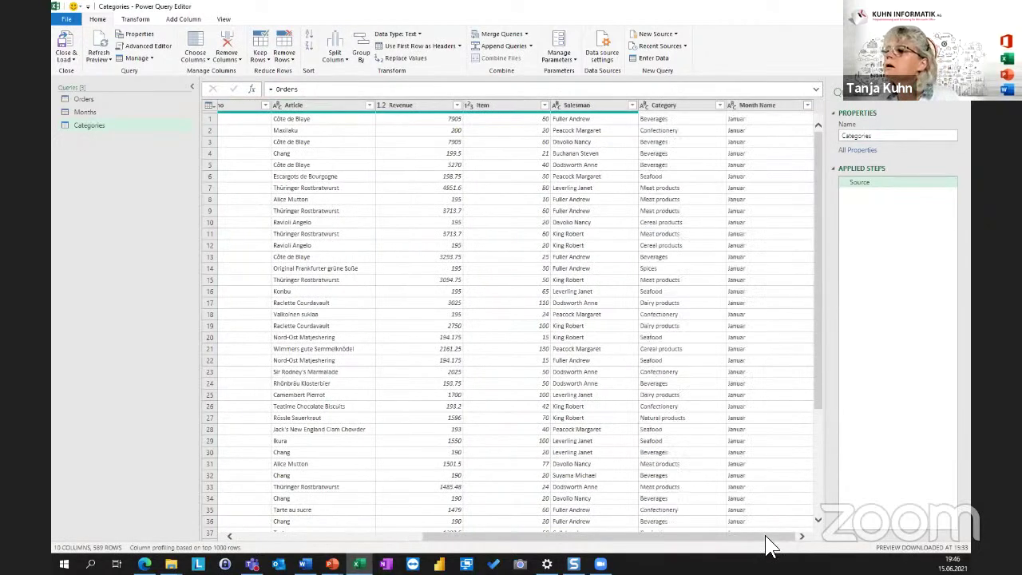
left_click(650, 105)
right_click(669, 114)
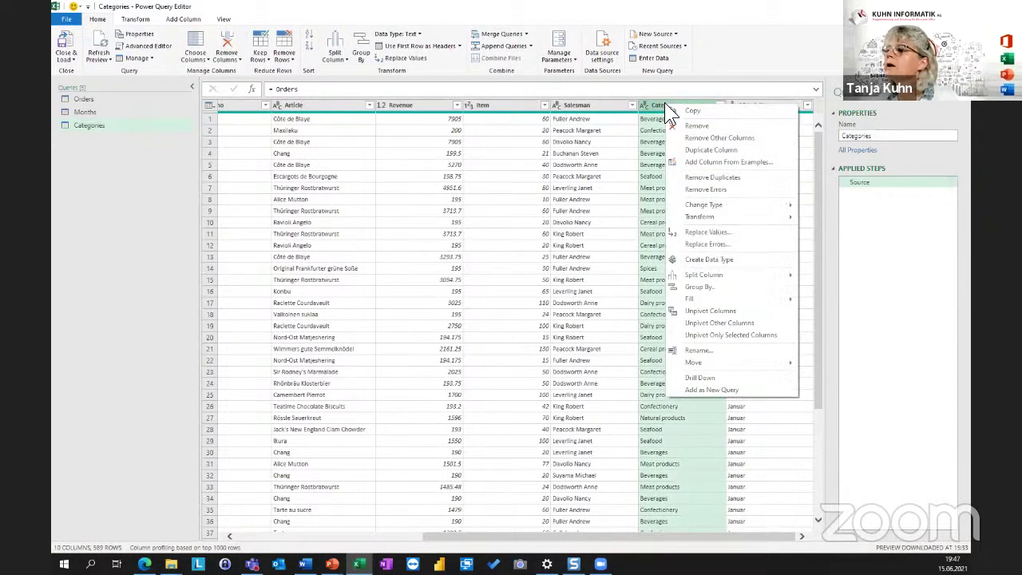
left_click(713, 138)
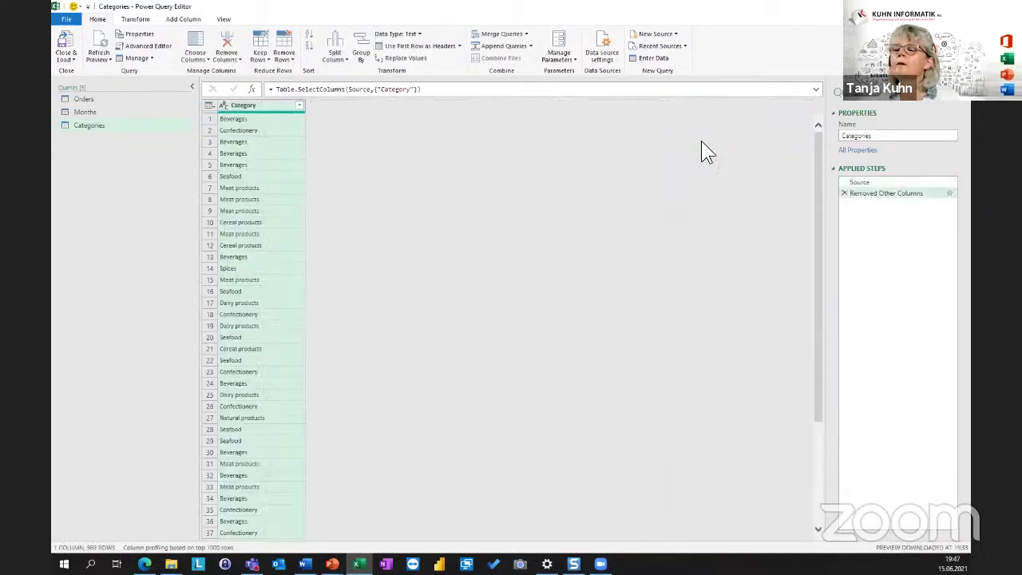
right_click(256, 107)
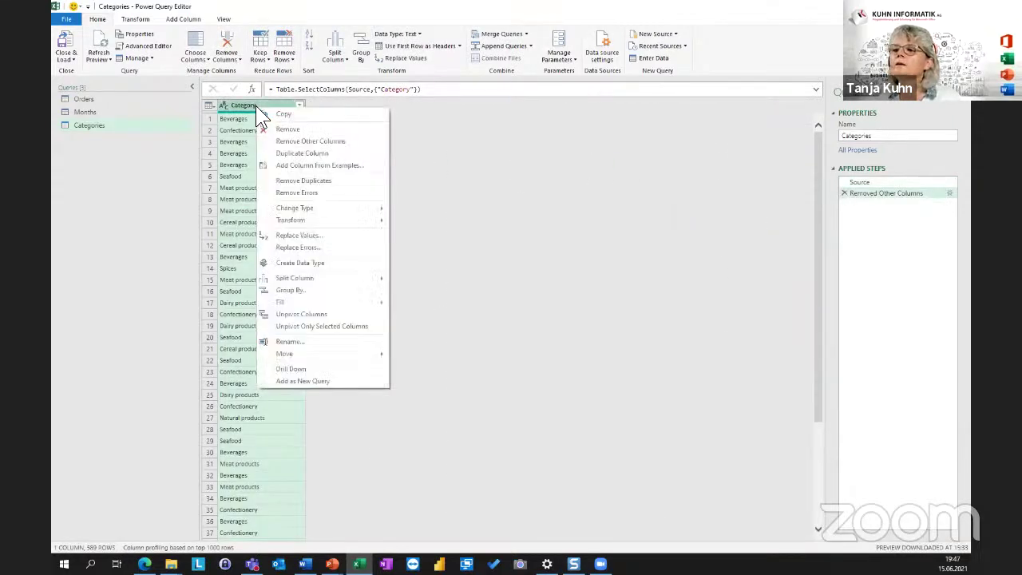
left_click(305, 181)
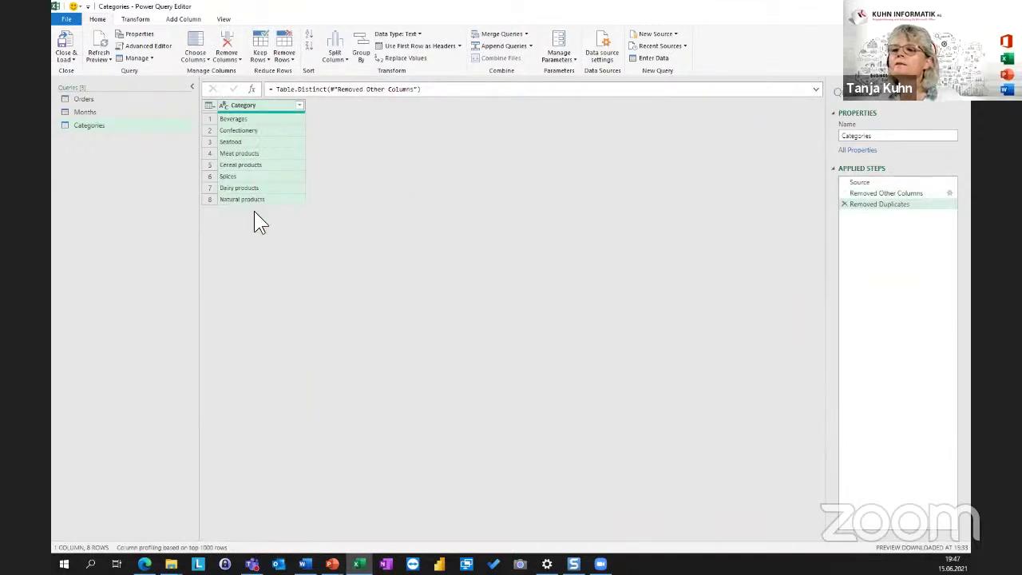
left_click(299, 105)
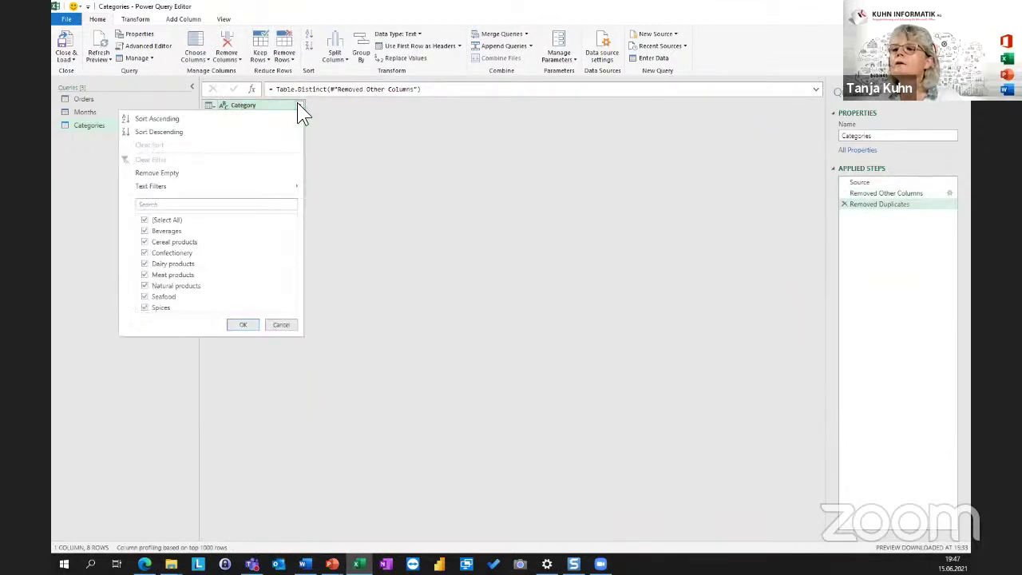
left_click(140, 118)
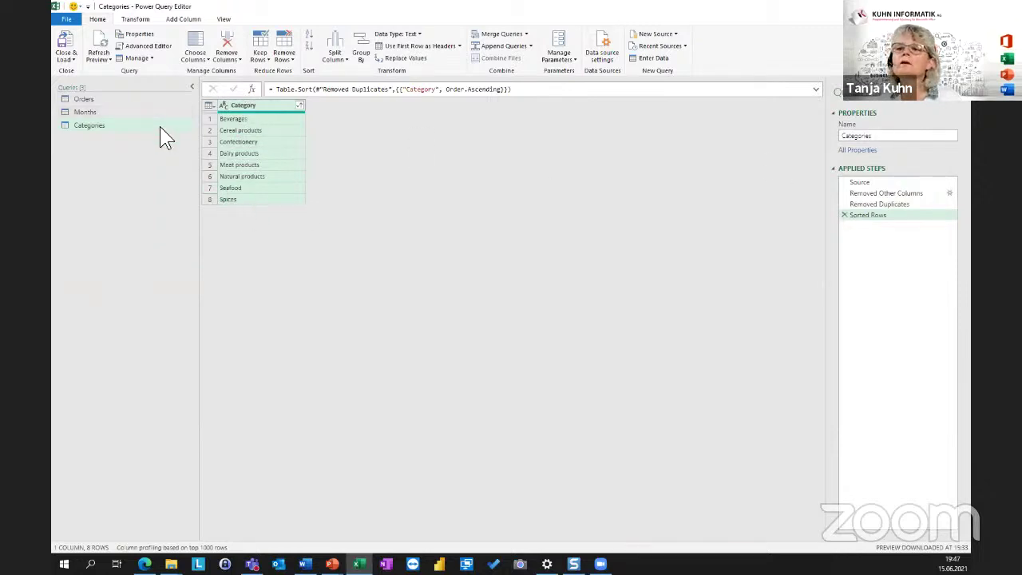
Load the Categories query as a table at cell C1 on the existing Lists sheet.
left_click(73, 58)
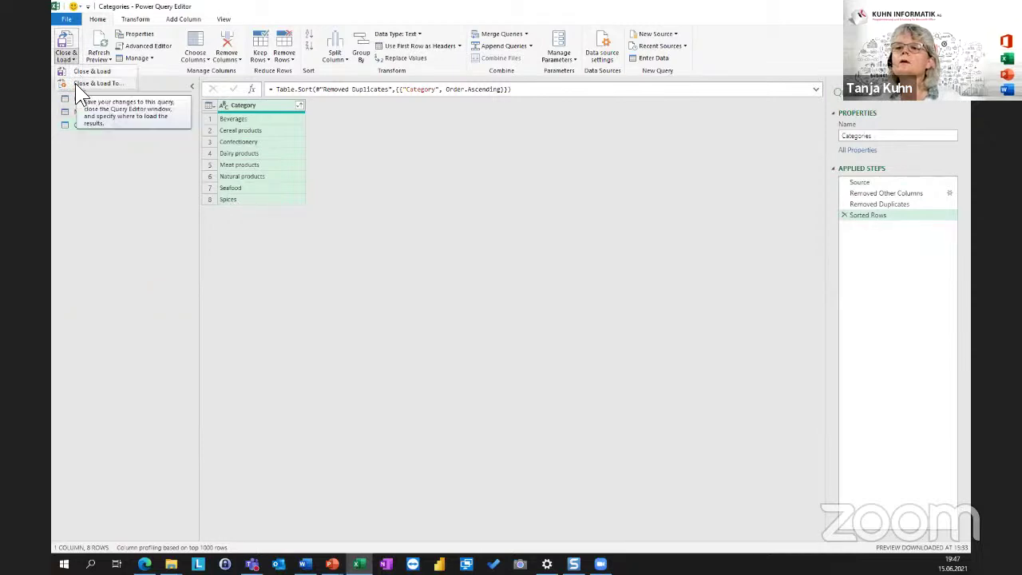
left_click(76, 84)
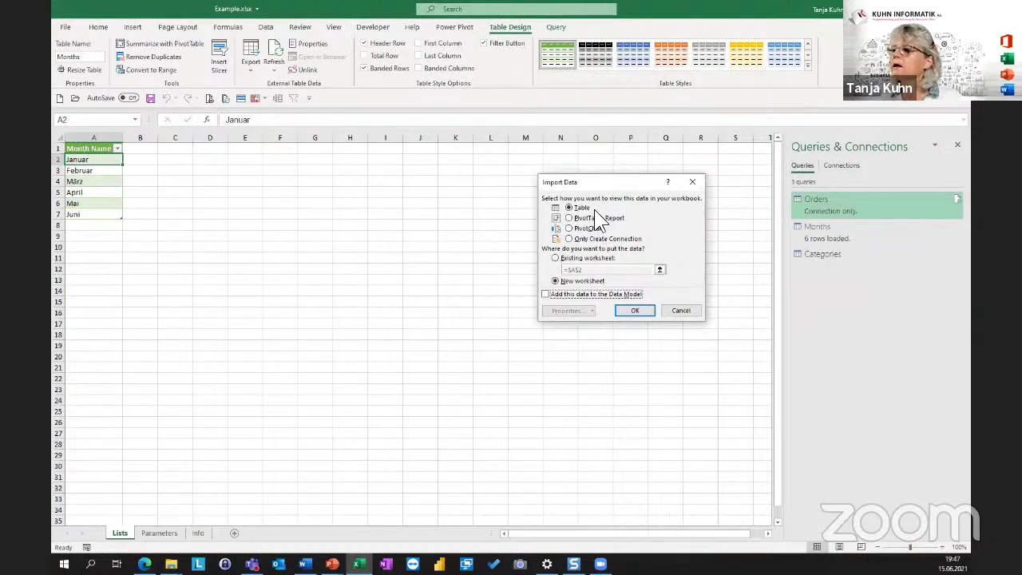
left_click(554, 257)
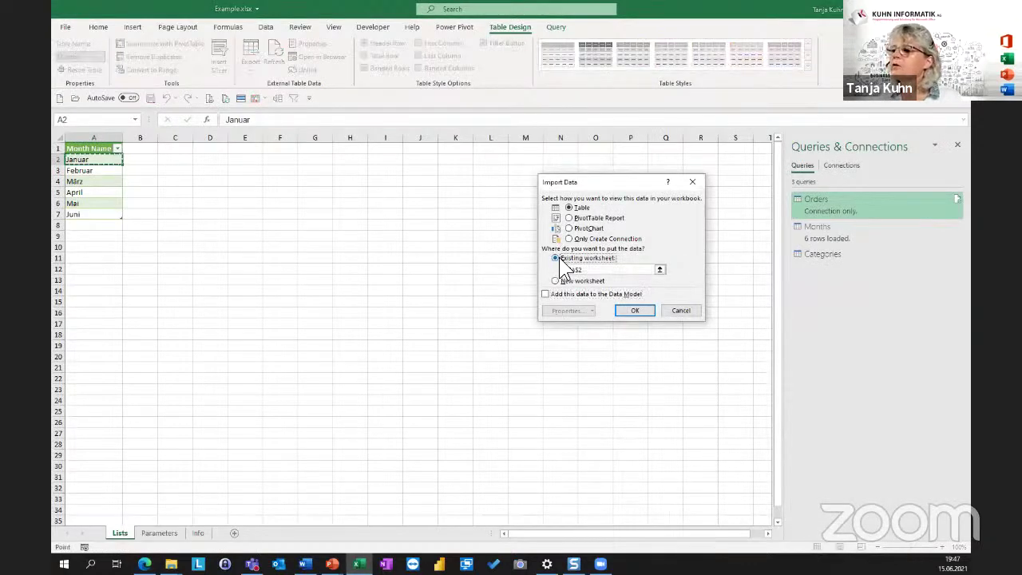
left_click(183, 150)
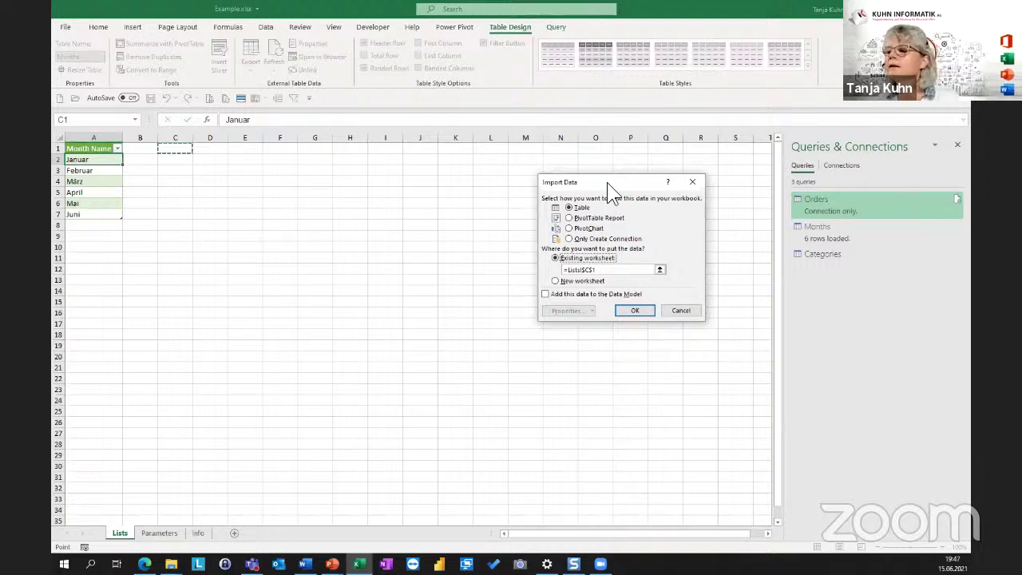
left_click(635, 311)
Check the Months and Categories queries behind each table, then return to the Parameters sheet.
left_click(83, 170)
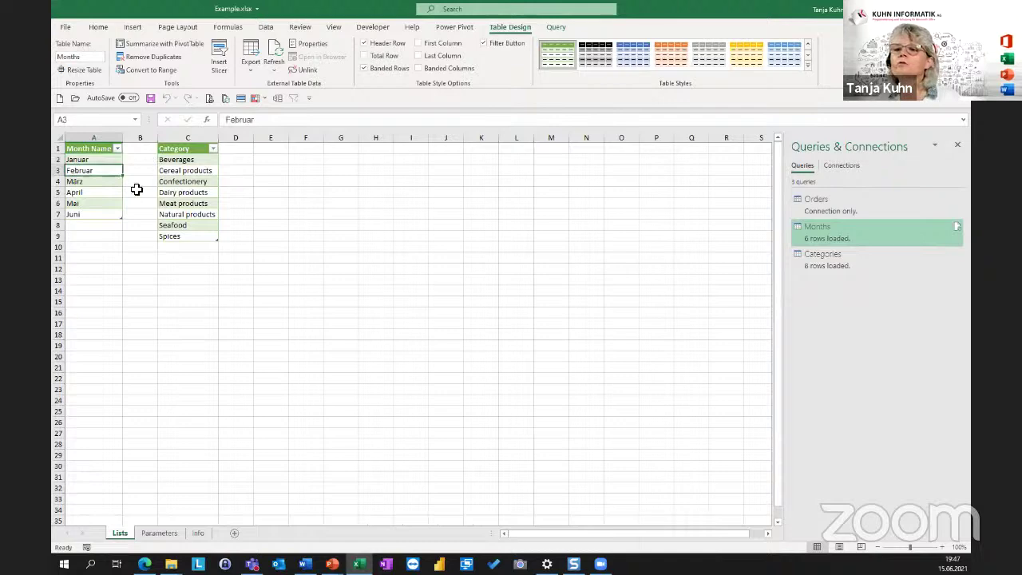
left_click(199, 180)
left_click(100, 171)
left_click(190, 170)
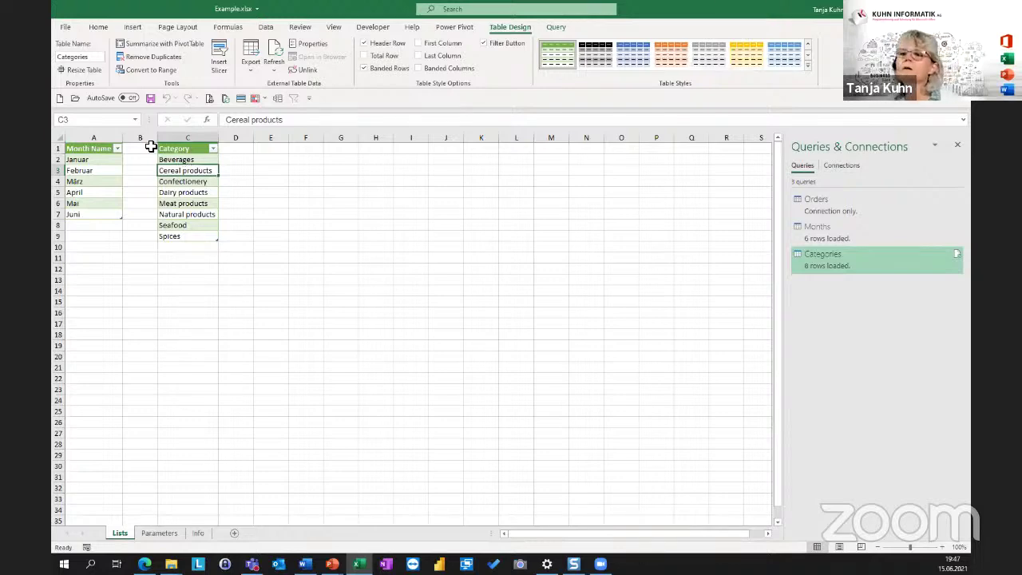
left_click(156, 537)
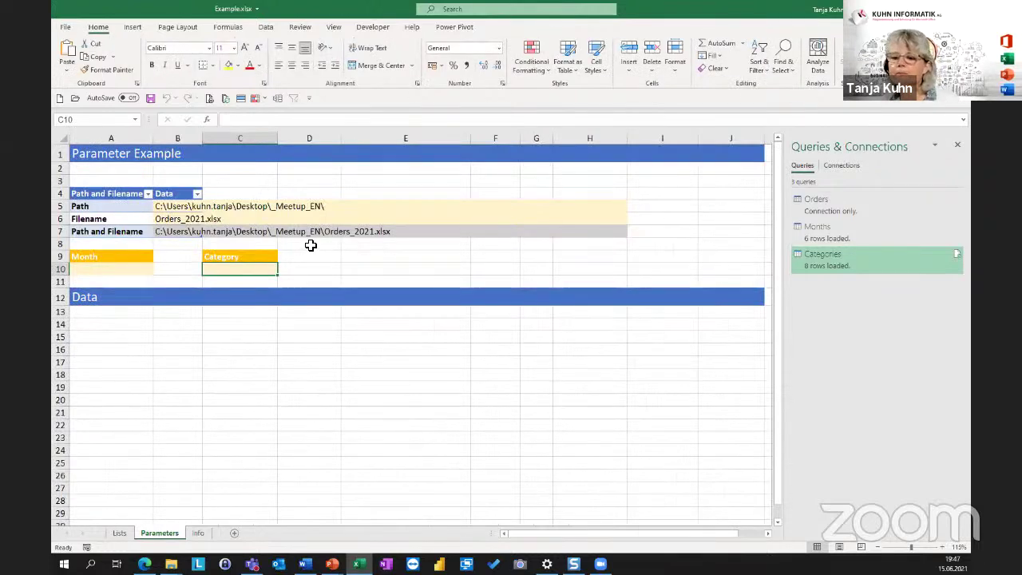
Add list data validation to Month cell A10 with source =Lists!$A$2:$A$7.
left_click(92, 272)
left_click(237, 269)
left_click(118, 269)
left_click(264, 269)
left_click(132, 269)
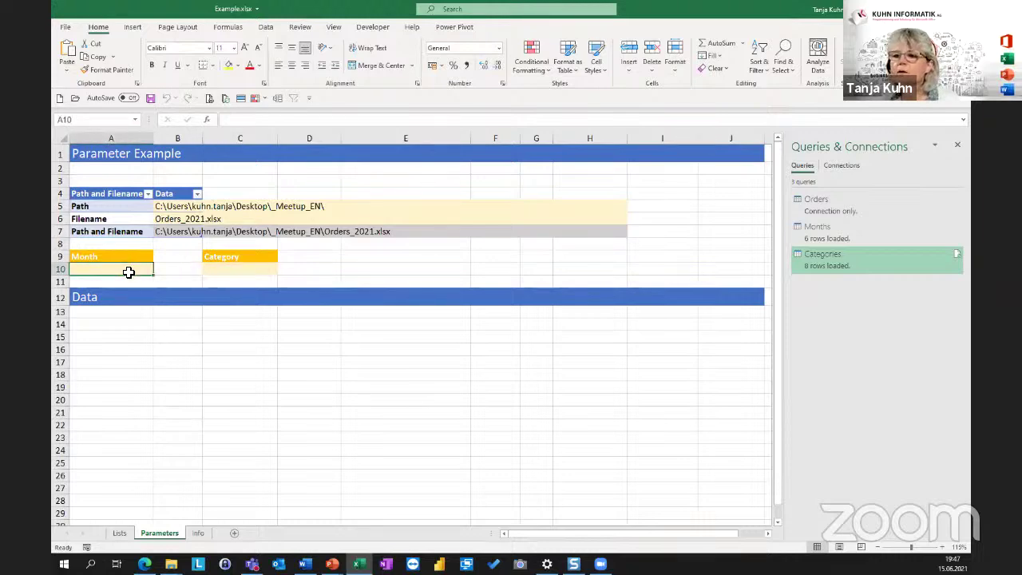
left_click(266, 29)
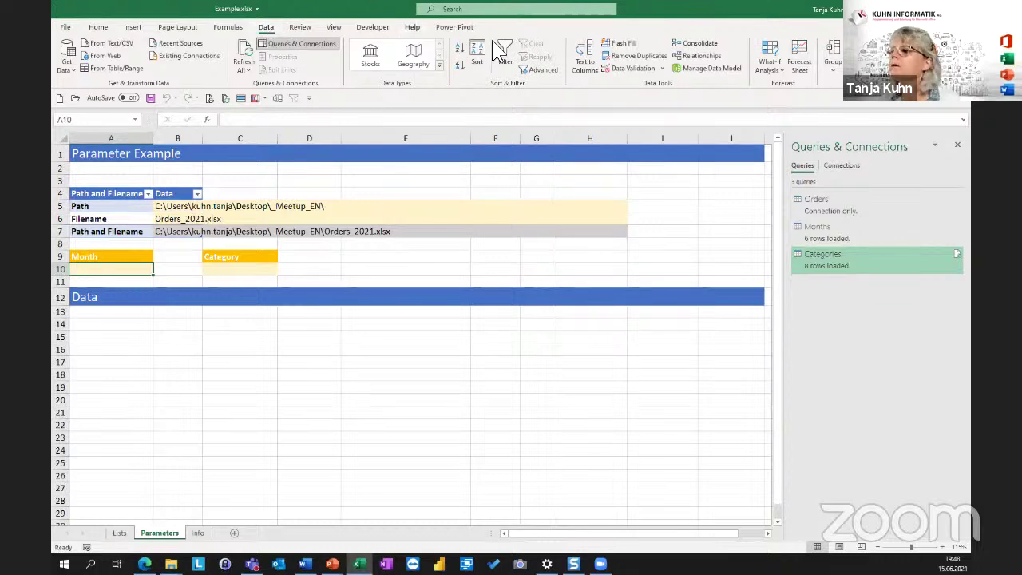
left_click(628, 70)
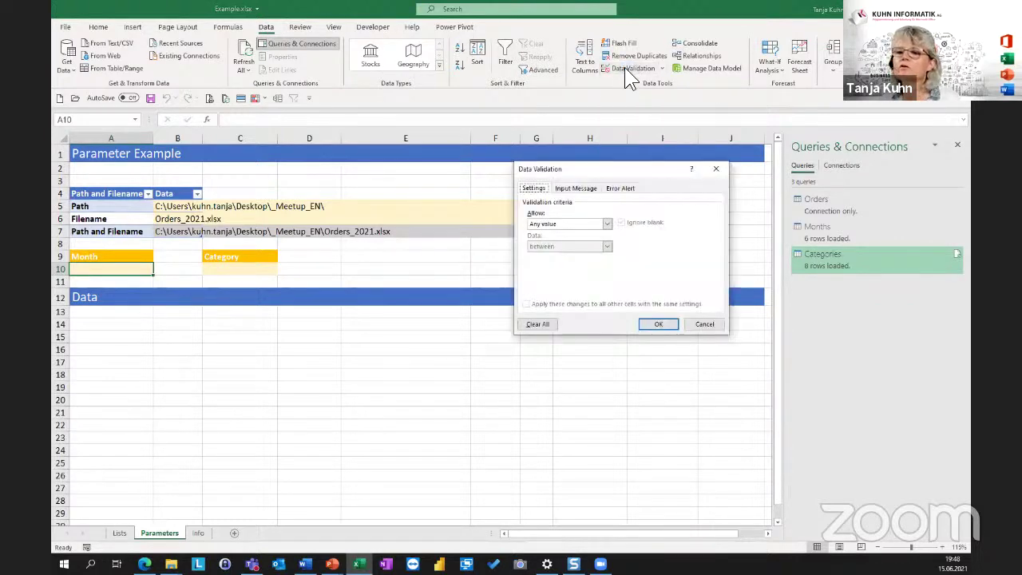
left_click(564, 226)
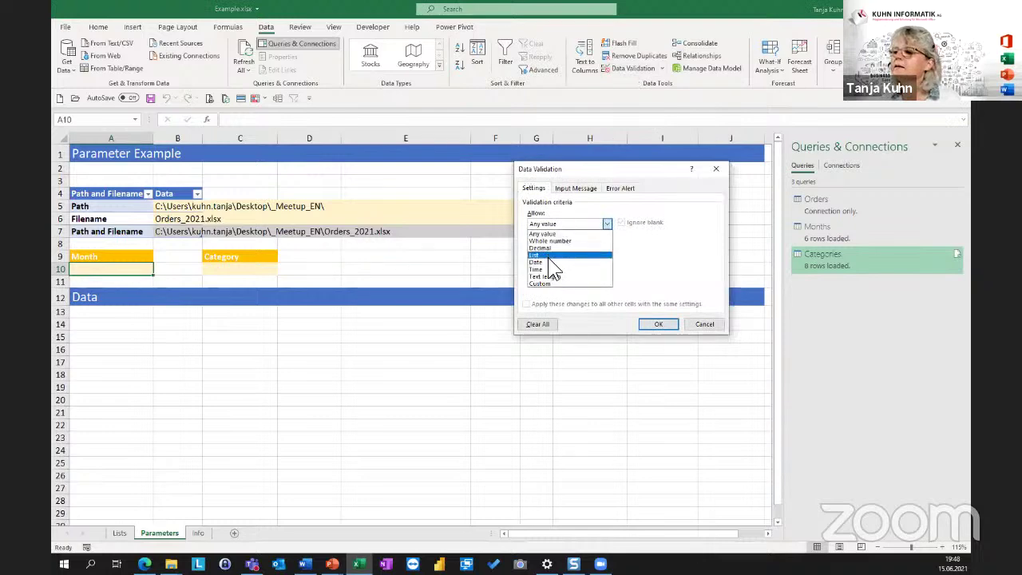
left_click(550, 257)
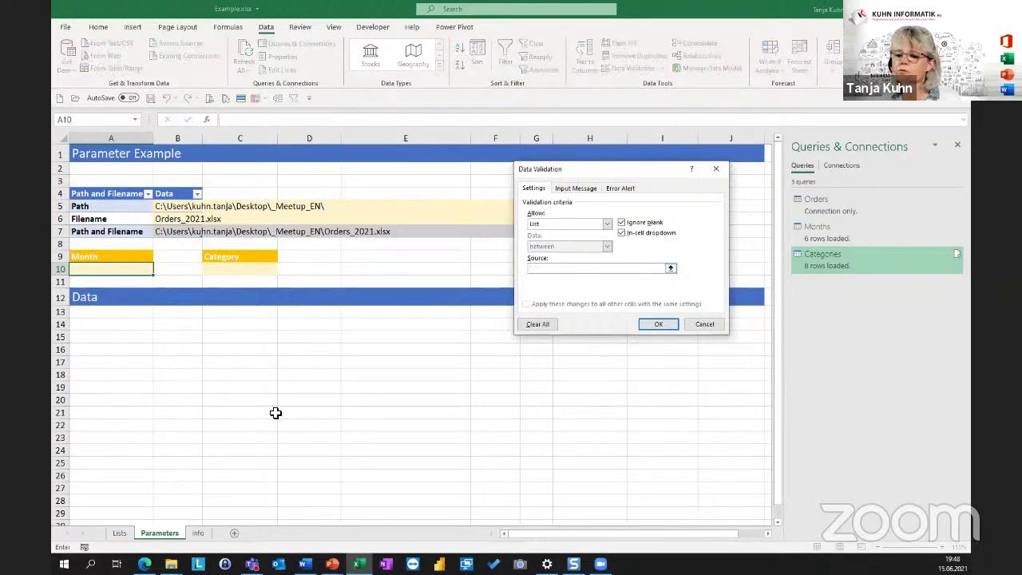
left_click(120, 533)
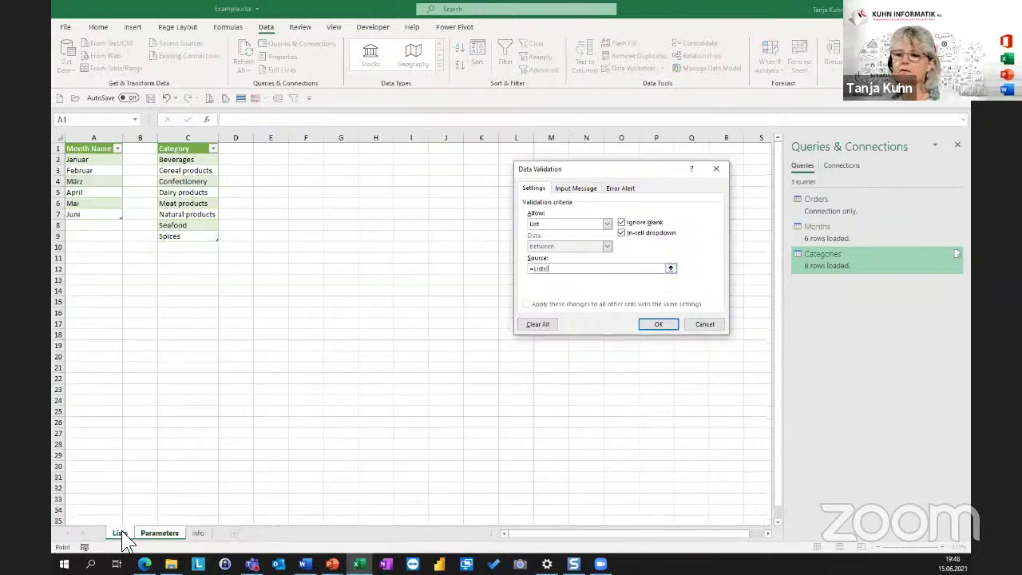
left_click_drag(86, 163, 96, 215)
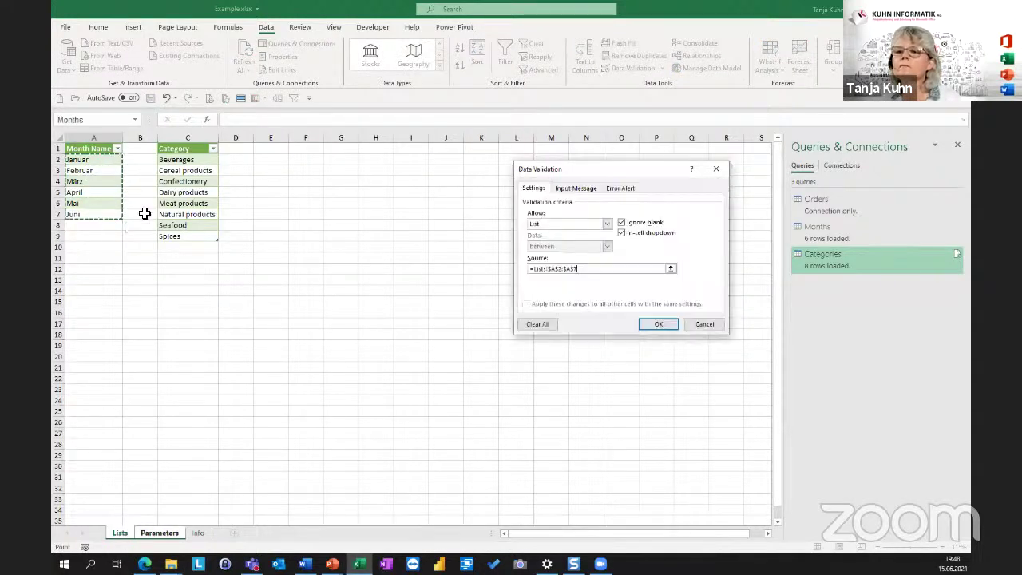
left_click(658, 324)
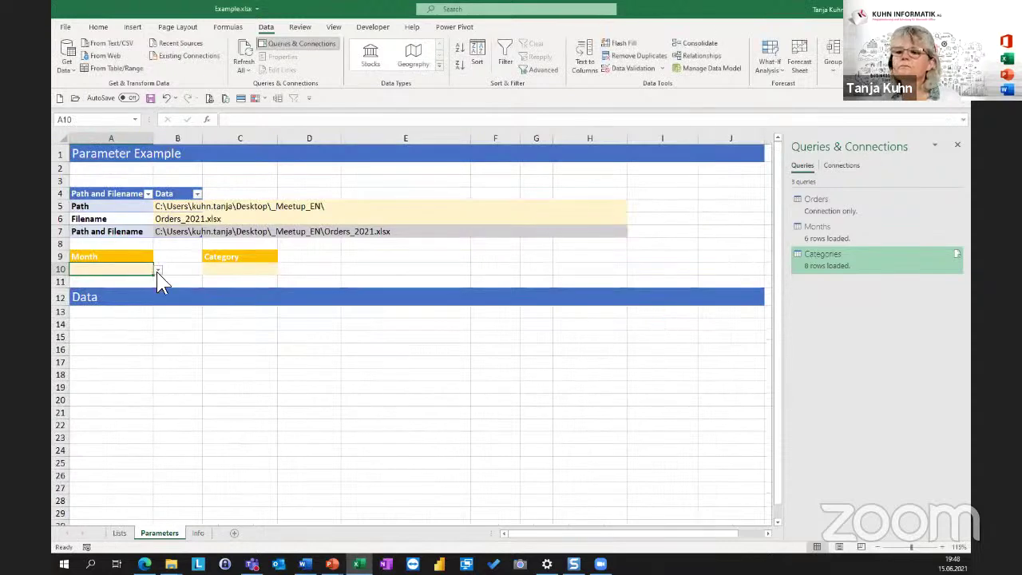
Choose Februar from the Month cell's dropdown.
left_click(158, 270)
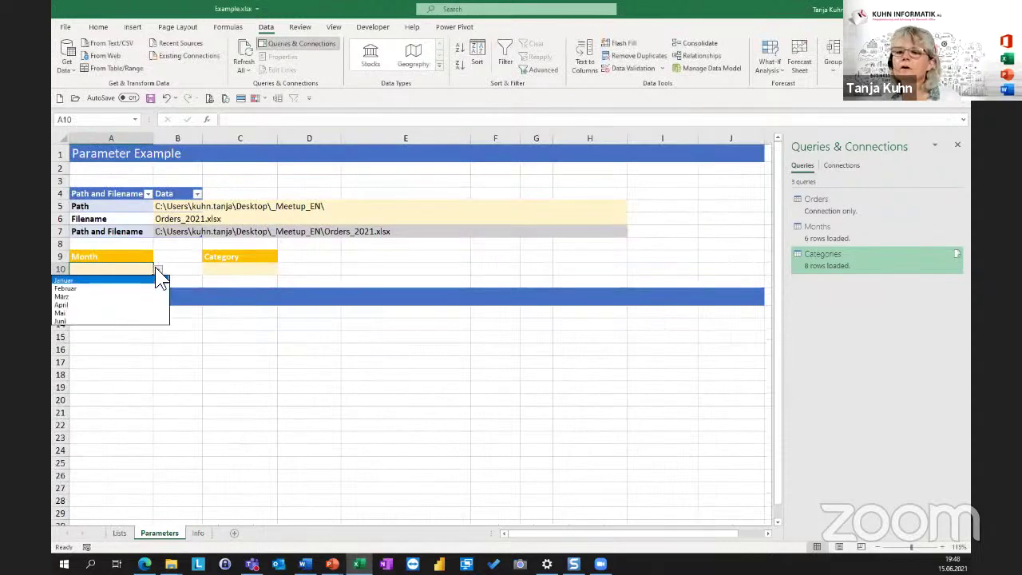
left_click(93, 294)
left_click(244, 270)
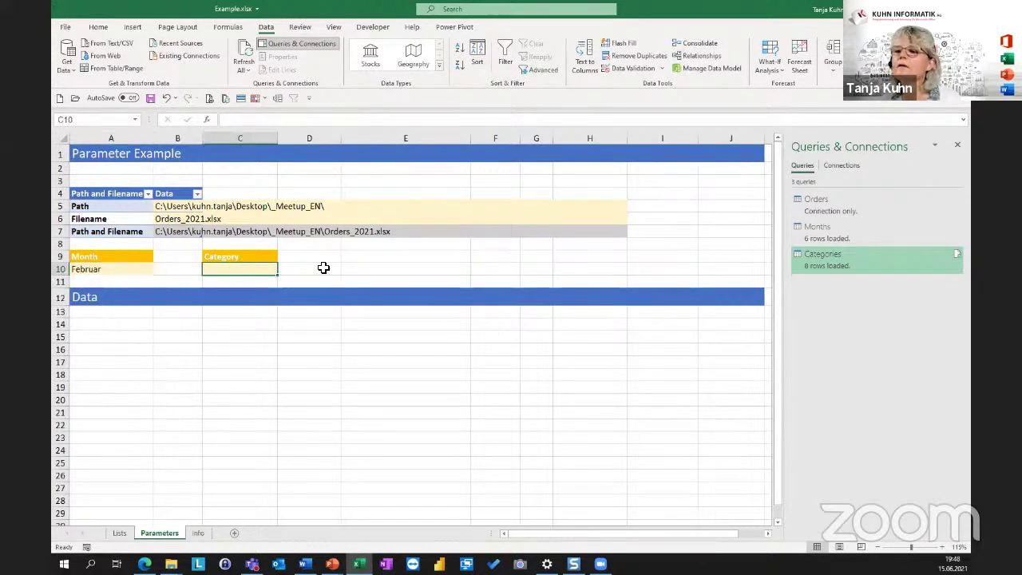
Add list data validation to Category cell C10 with source =Lists!$C$2:$C$9.
left_click(625, 69)
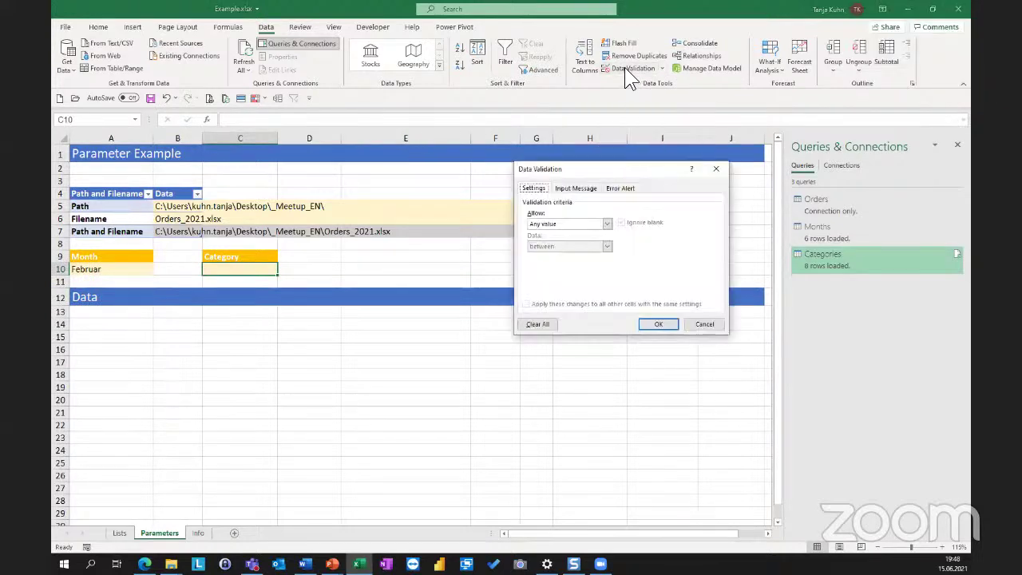
left_click(557, 224)
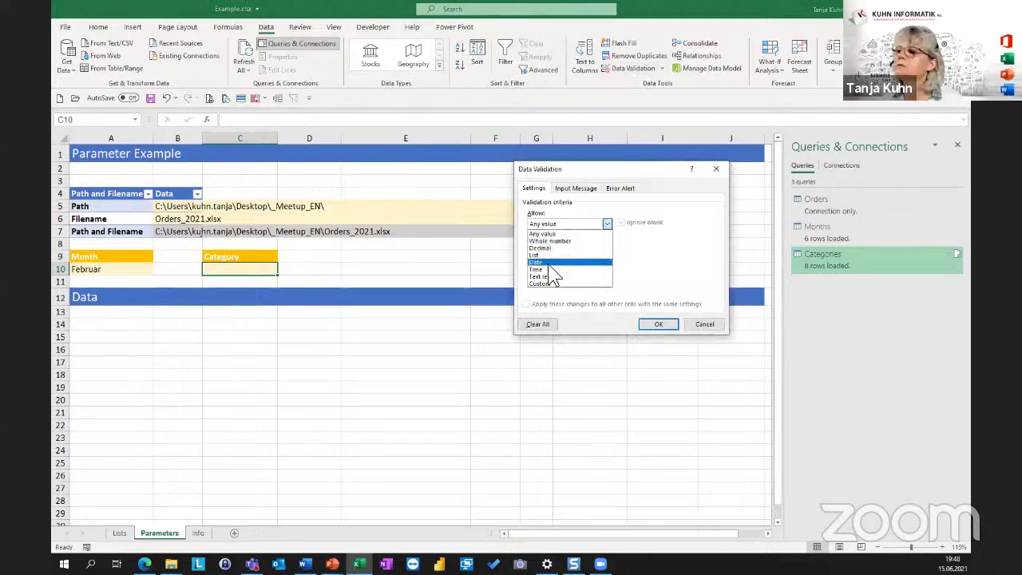
left_click(559, 255)
left_click(550, 269)
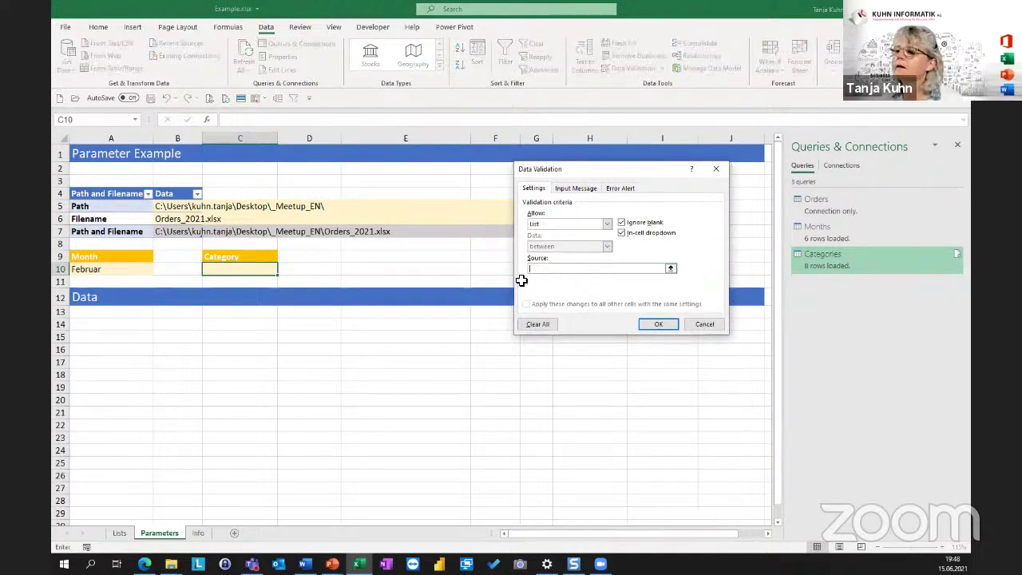
left_click(121, 534)
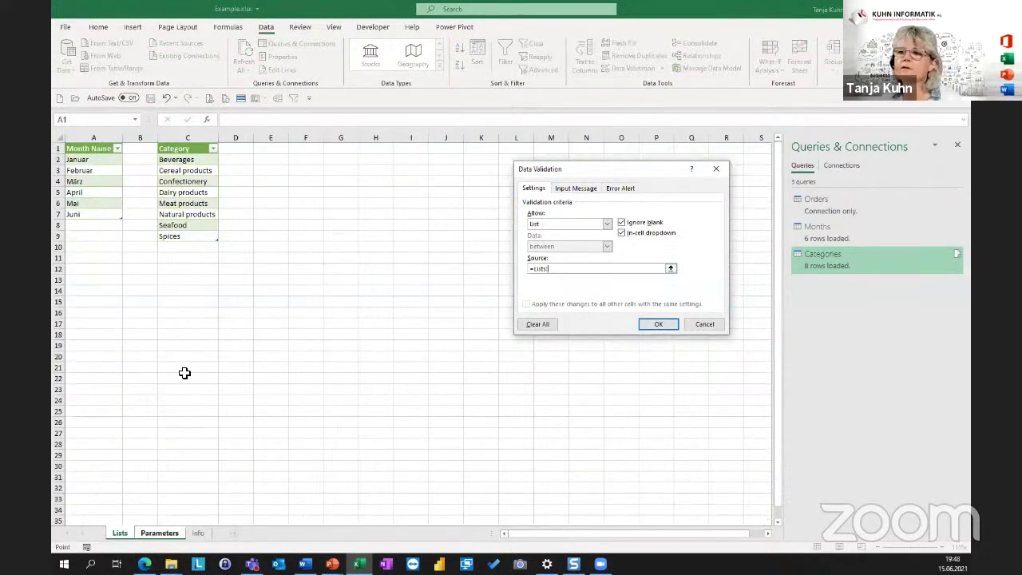
left_click_drag(198, 161, 203, 236)
left_click(658, 324)
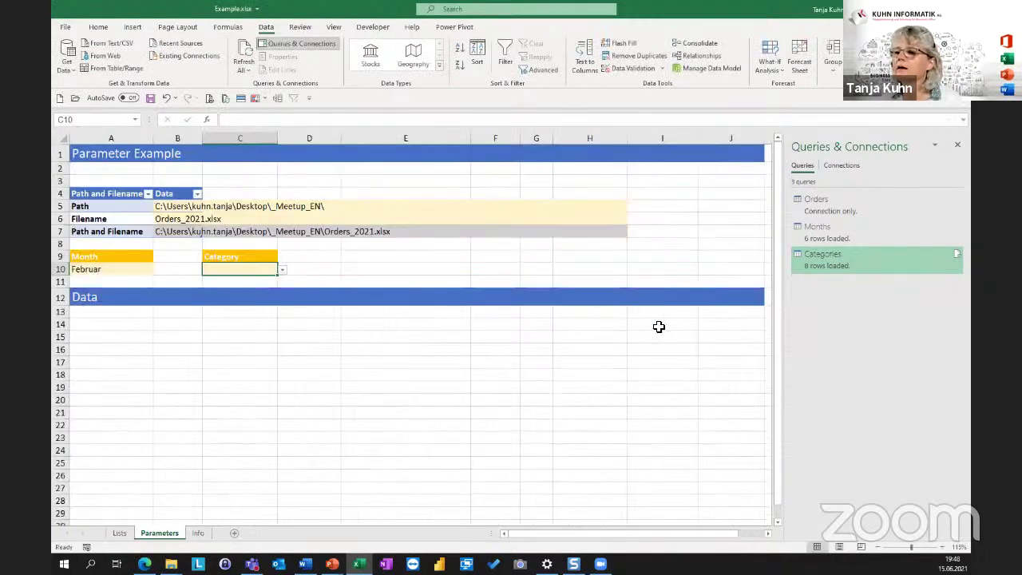
Choose Seafood from the Category cell's dropdown.
left_click(282, 271)
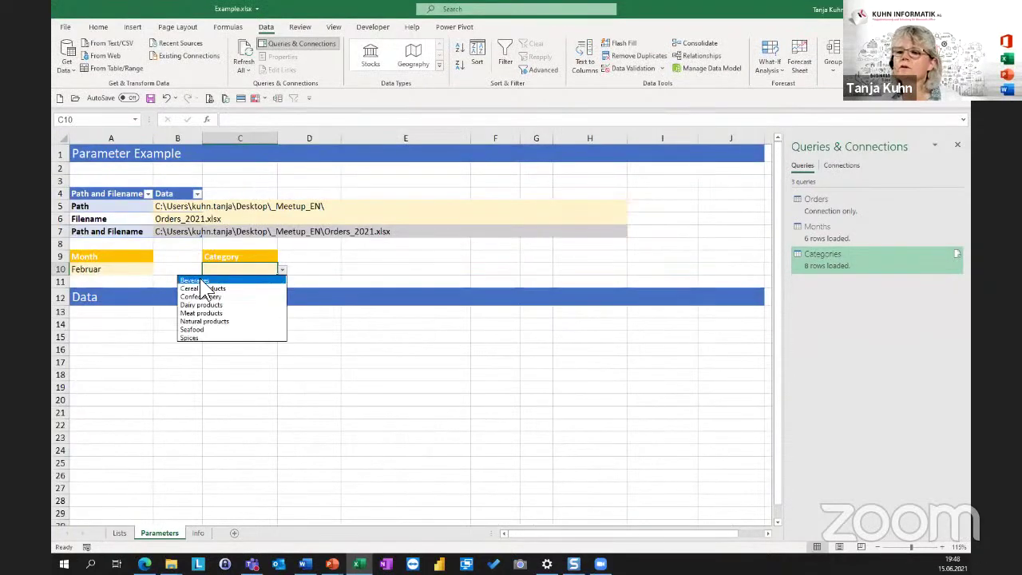
left_click(198, 329)
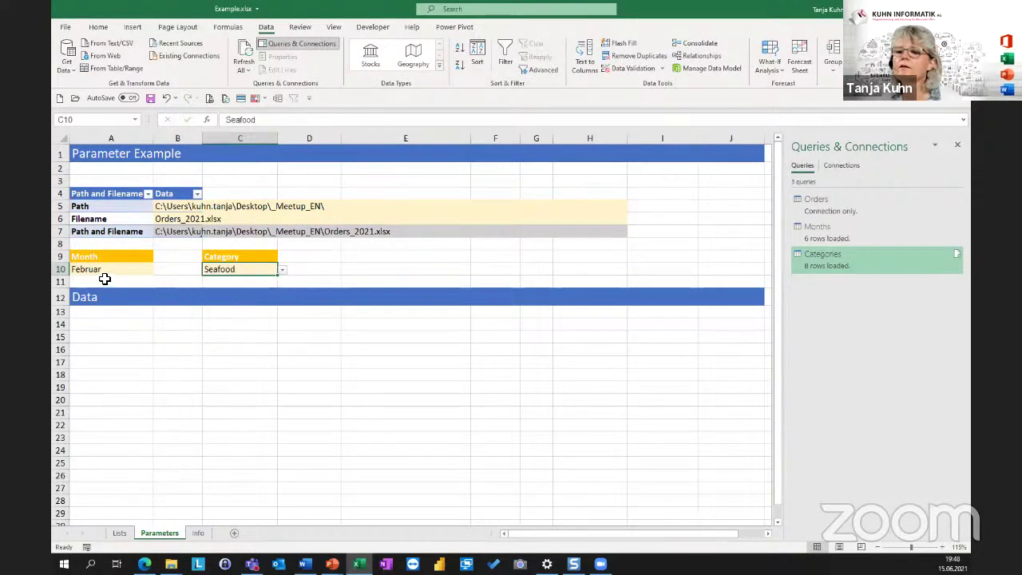
left_click(103, 271)
left_click(256, 269)
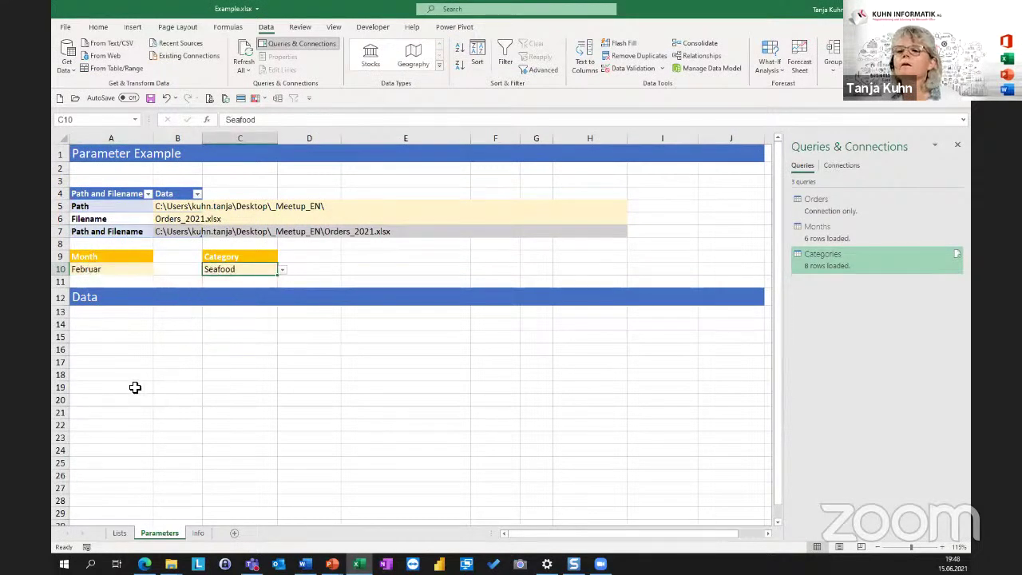
left_click(105, 324)
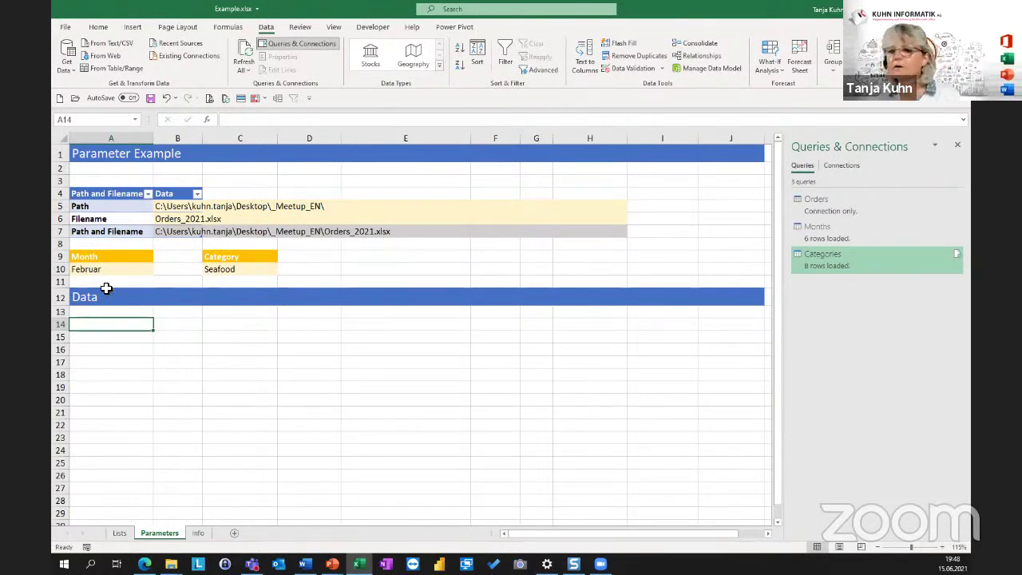
left_click(103, 348)
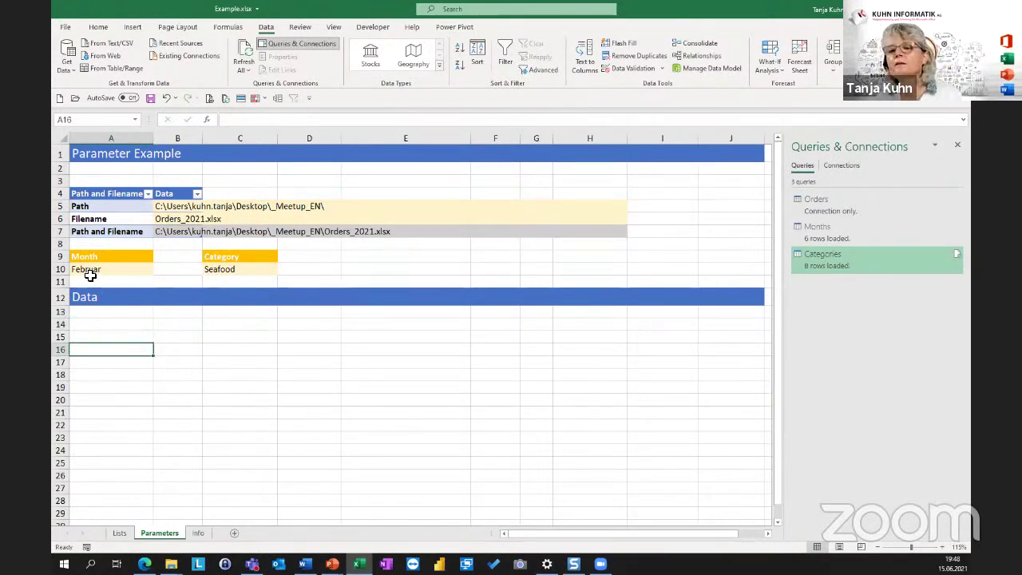
left_click(88, 272)
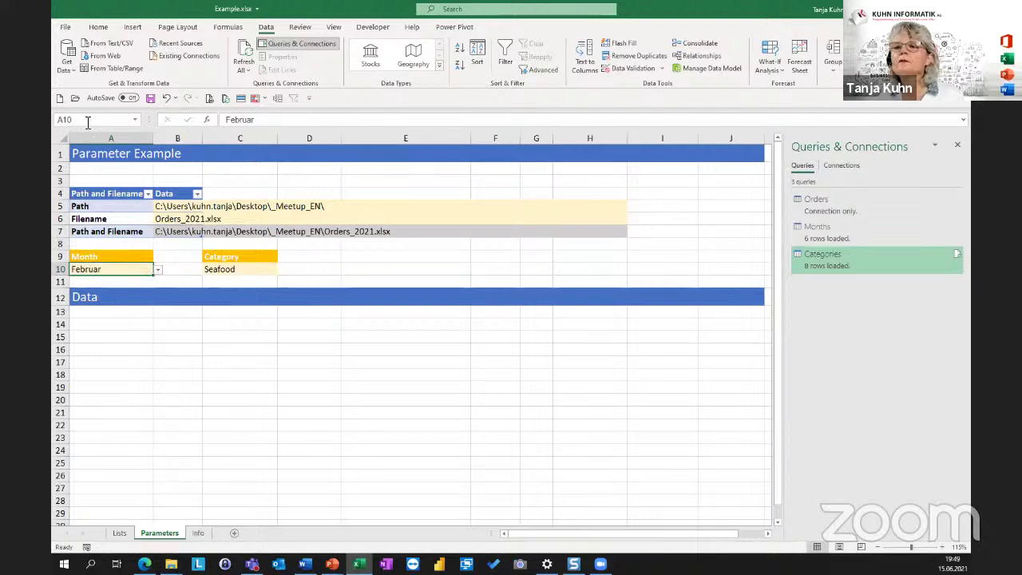
Name the Month cell A10 rng_Month using the Name Box.
key("ctrl")
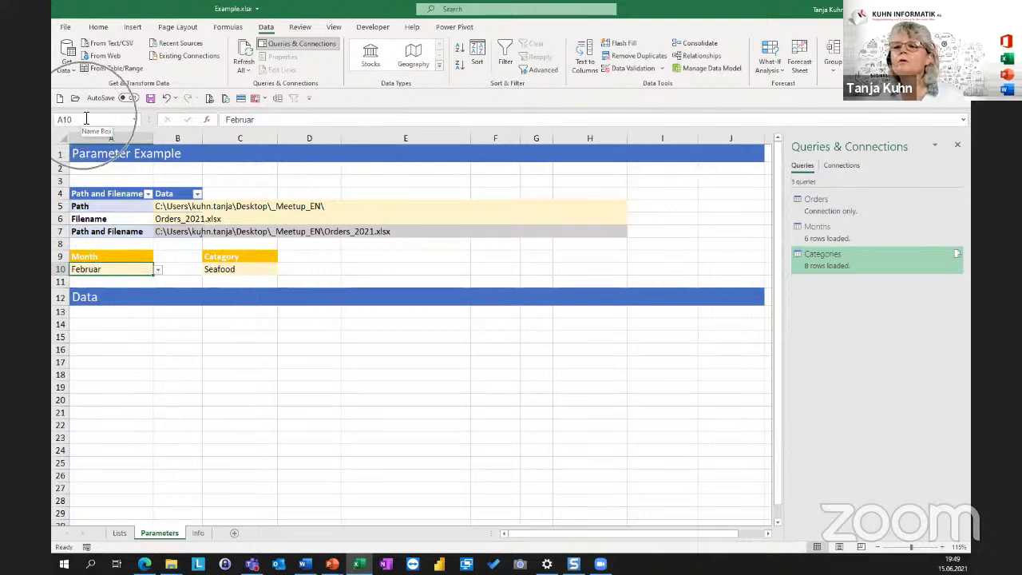
left_click(83, 118)
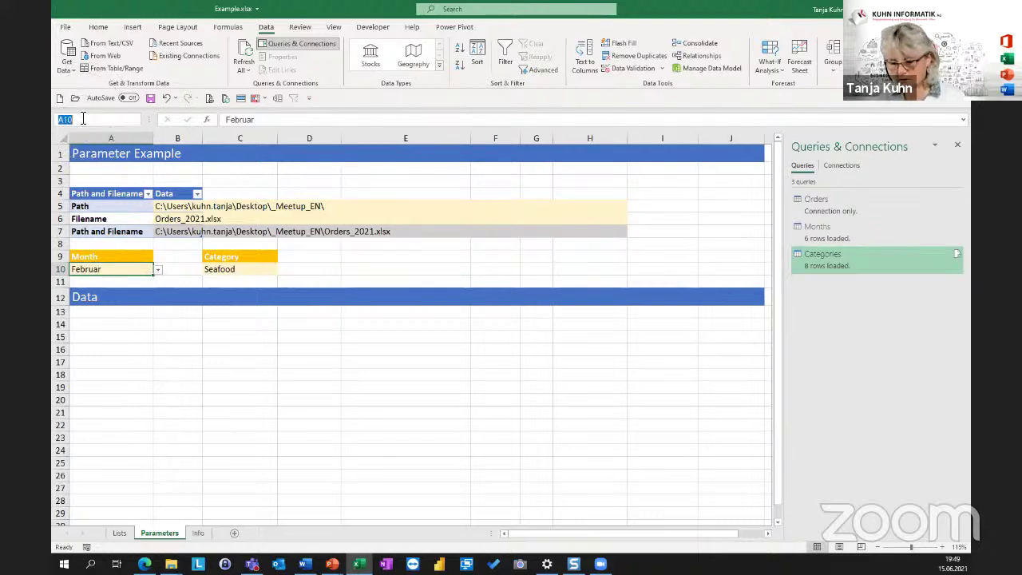
type("rng")
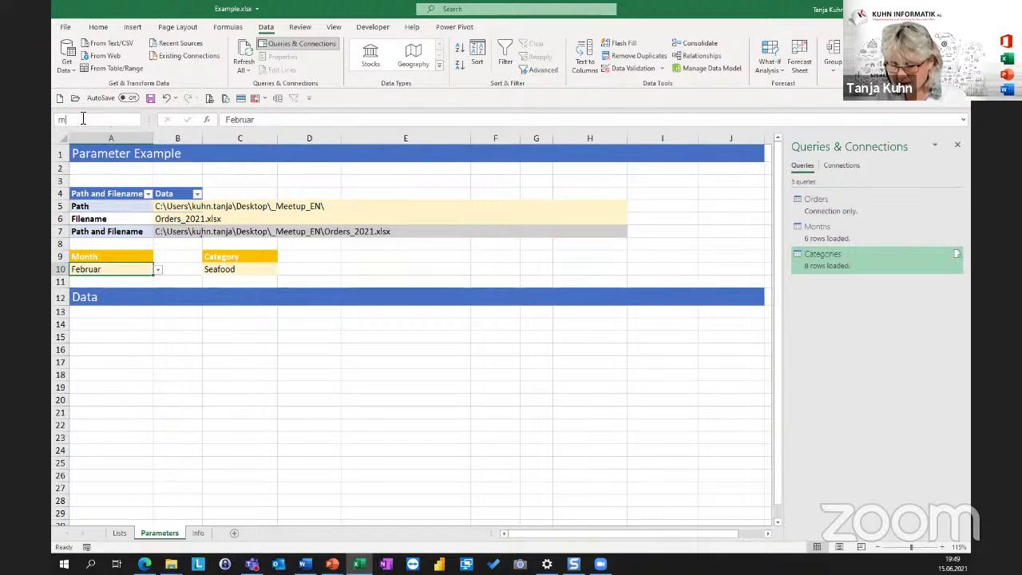
type("_")
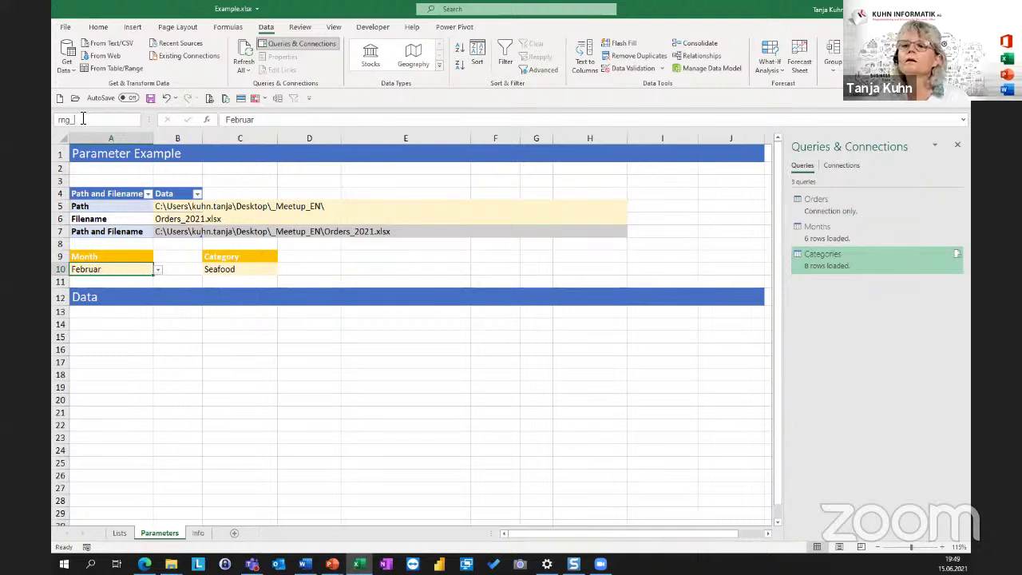
type("Month")
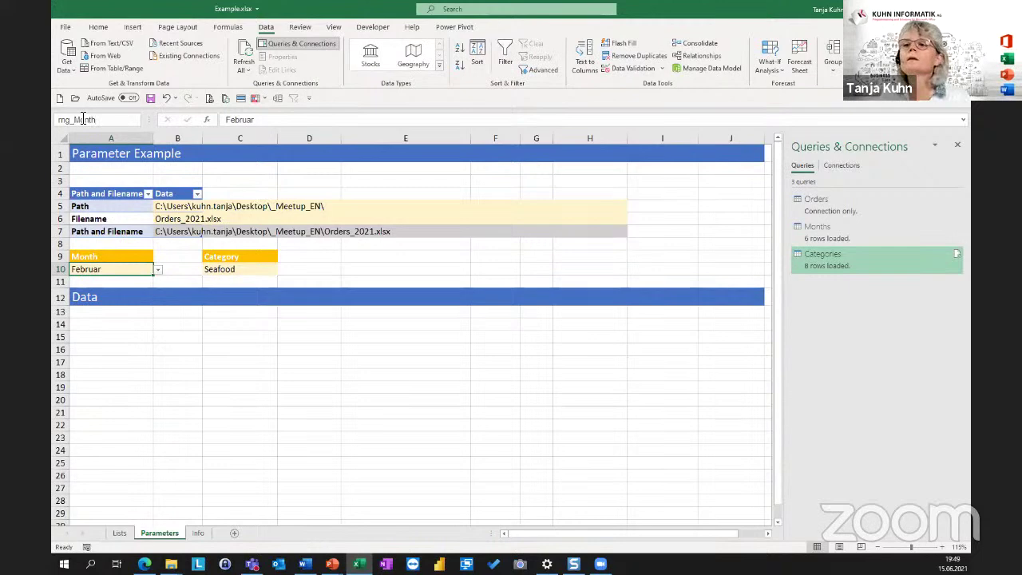
key("Return")
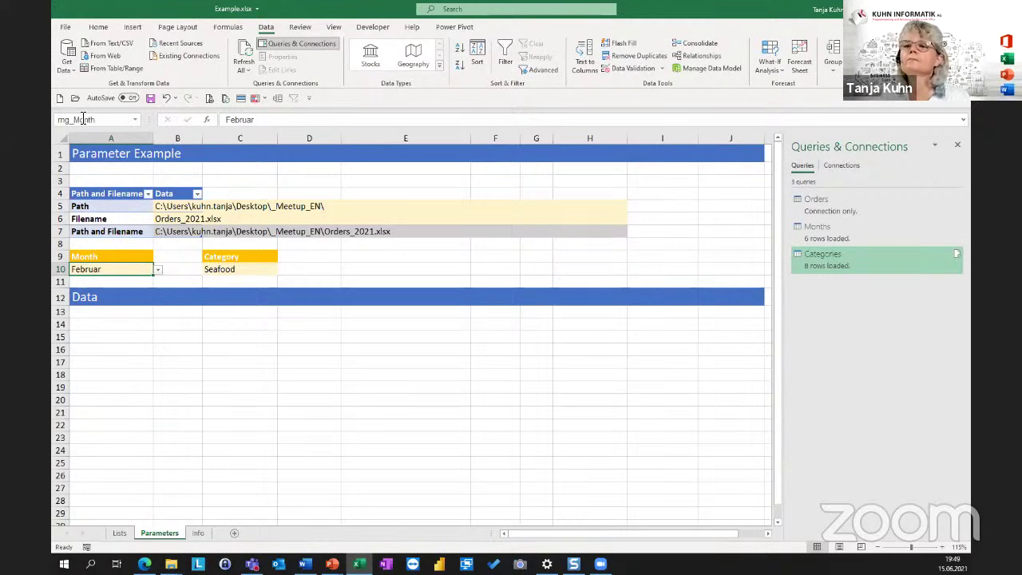
Name the Category cell C10 rng_Category and verify both names.
left_click(232, 269)
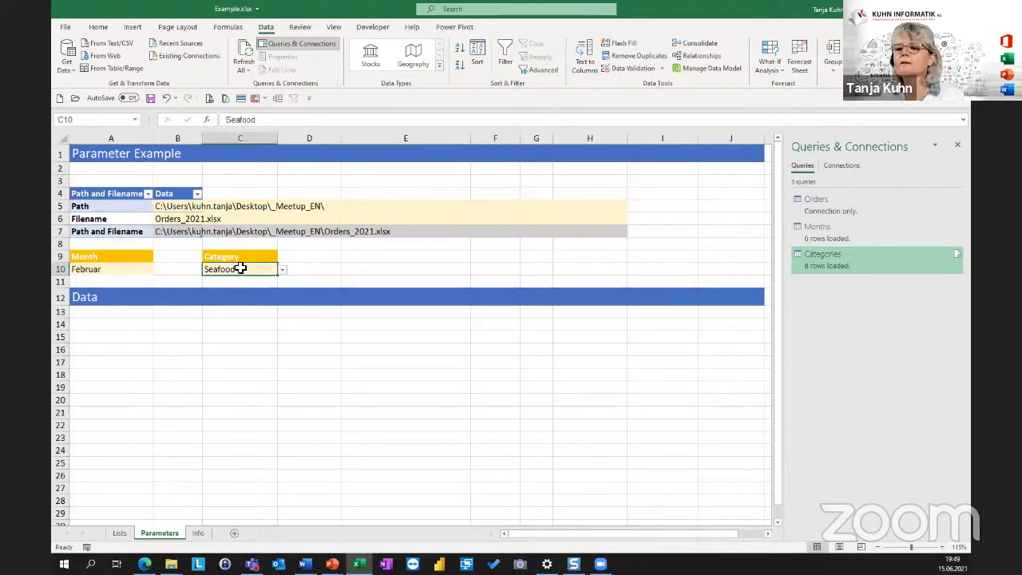
left_click(81, 119)
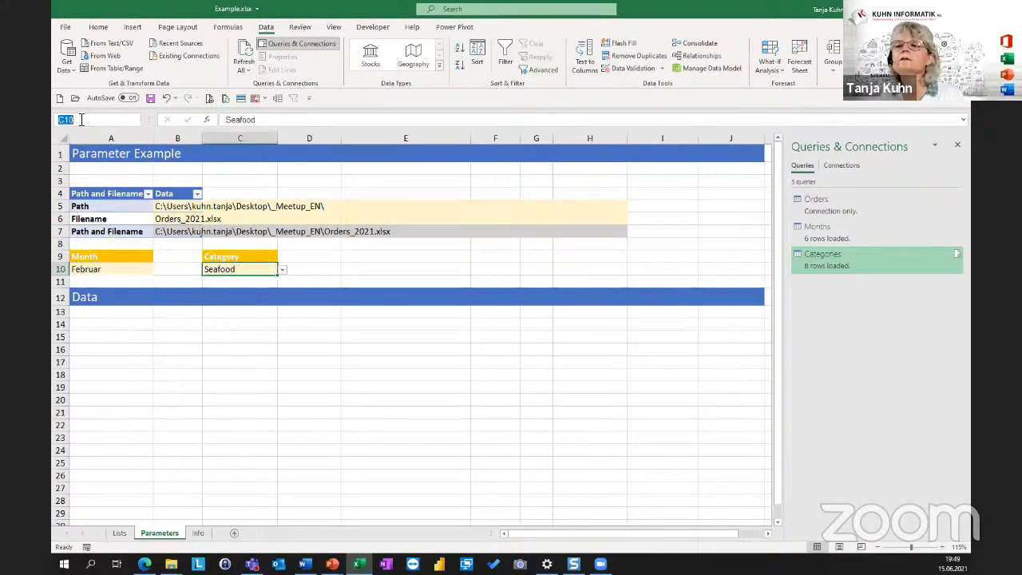
type("rng_")
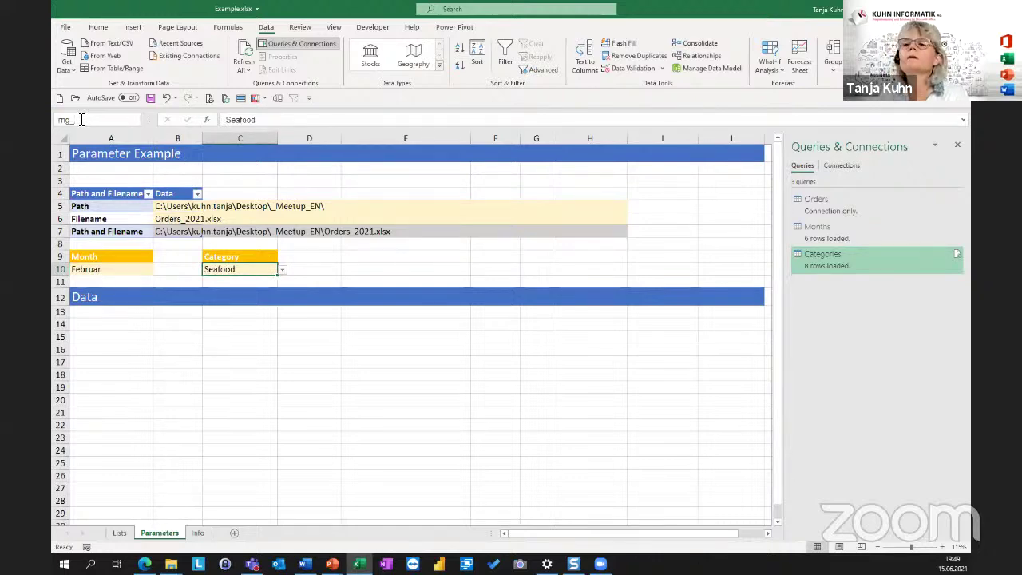
type("Category")
key("Return")
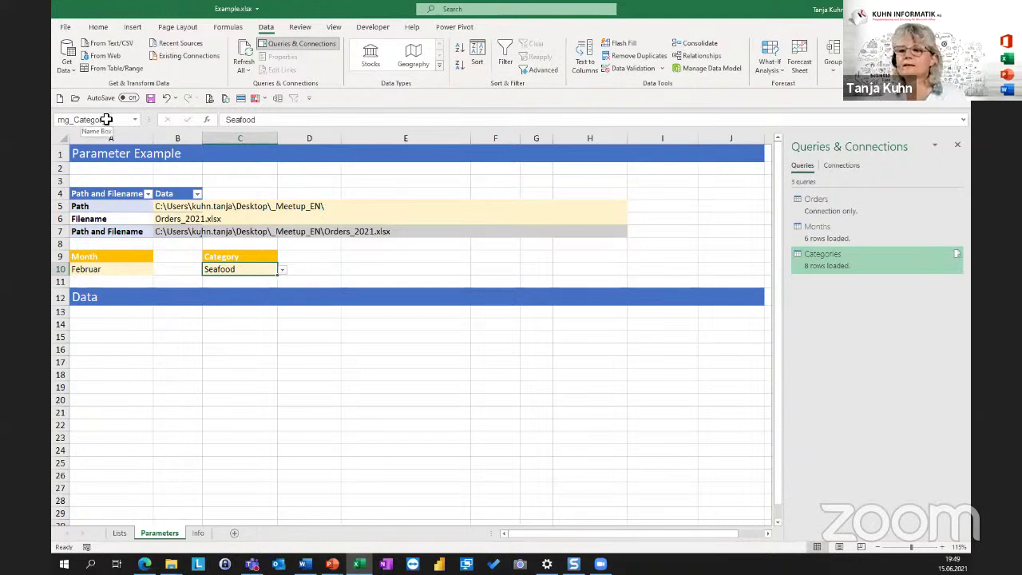
left_click(116, 272)
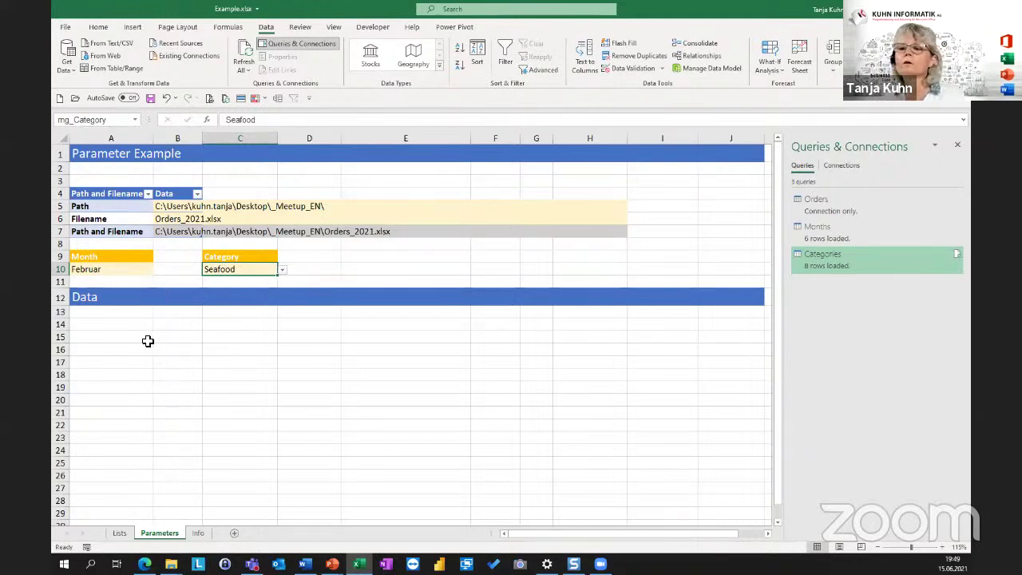
left_click(224, 270)
Build a Power Query query from the named Month cell A10 (rng_Month) via From Table/Range.
left_click(90, 271)
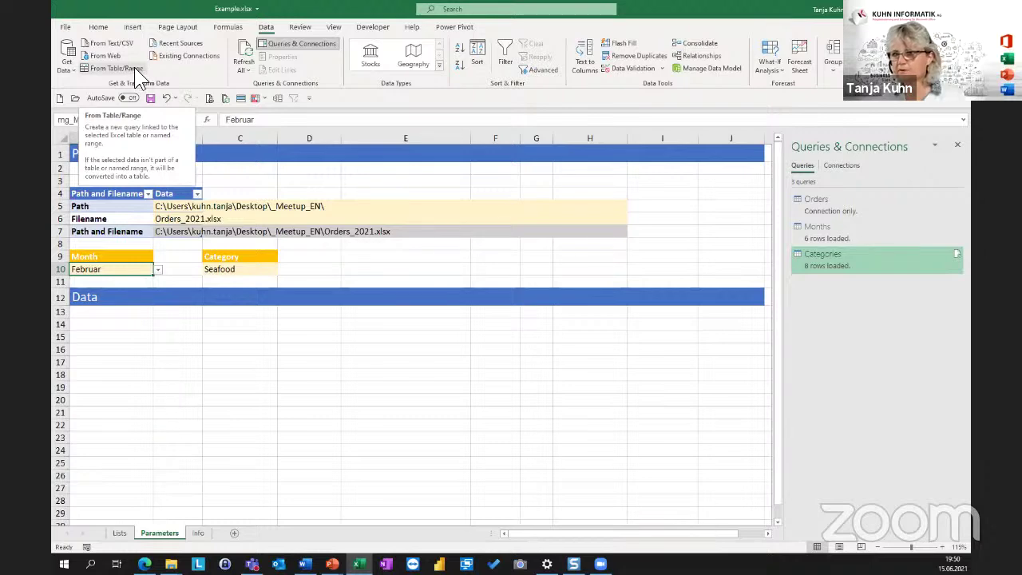
left_click(93, 67)
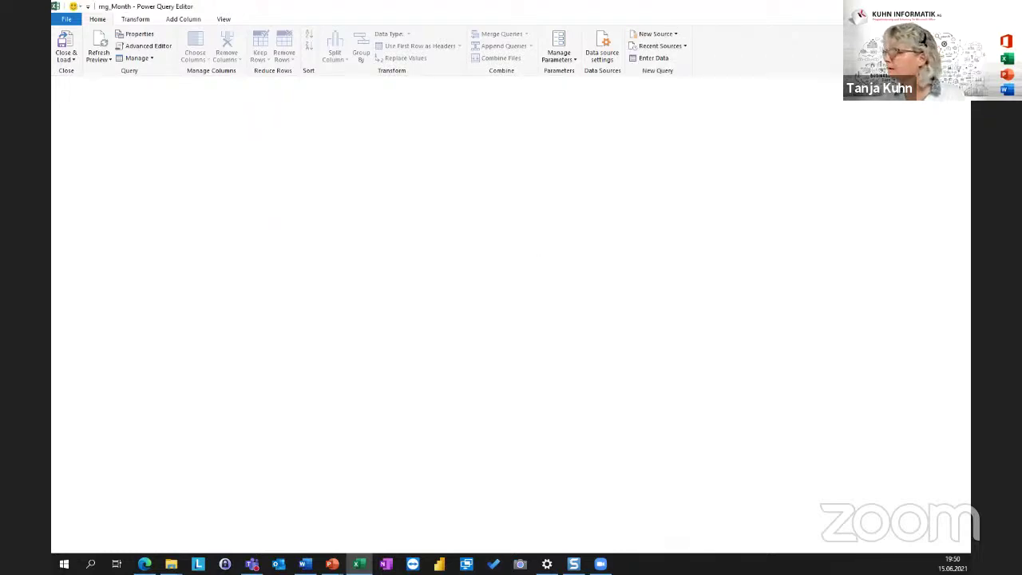
Delete the Changed Type and Promoted Headers steps and drill down to the single value Februar.
key("alt+Tab")
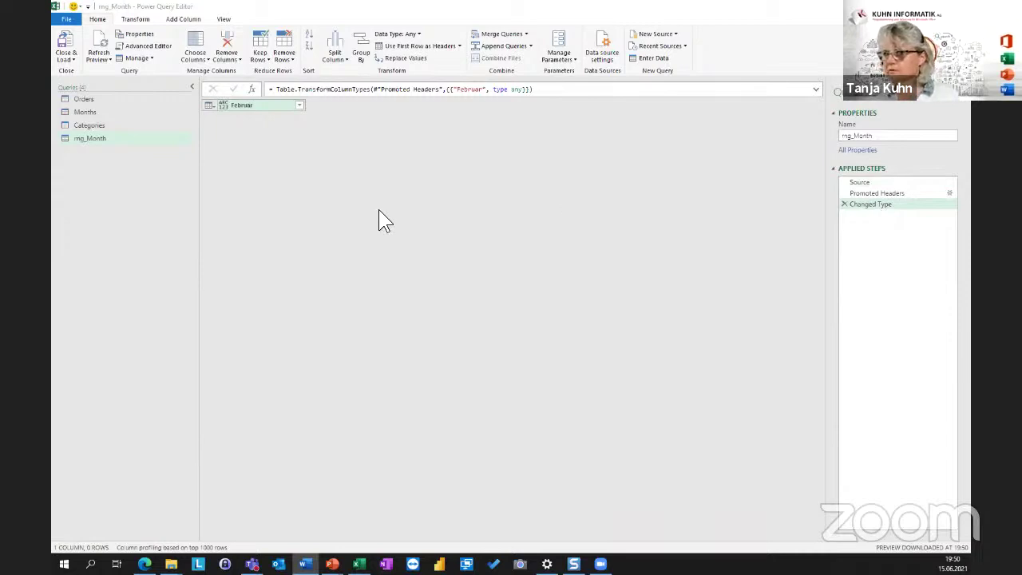
left_click(847, 206)
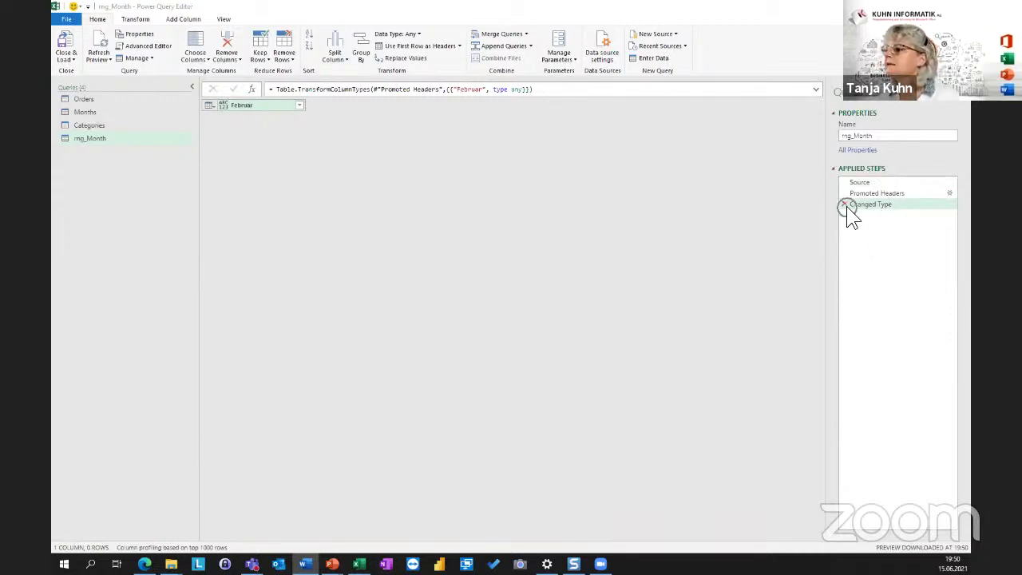
left_click(844, 205)
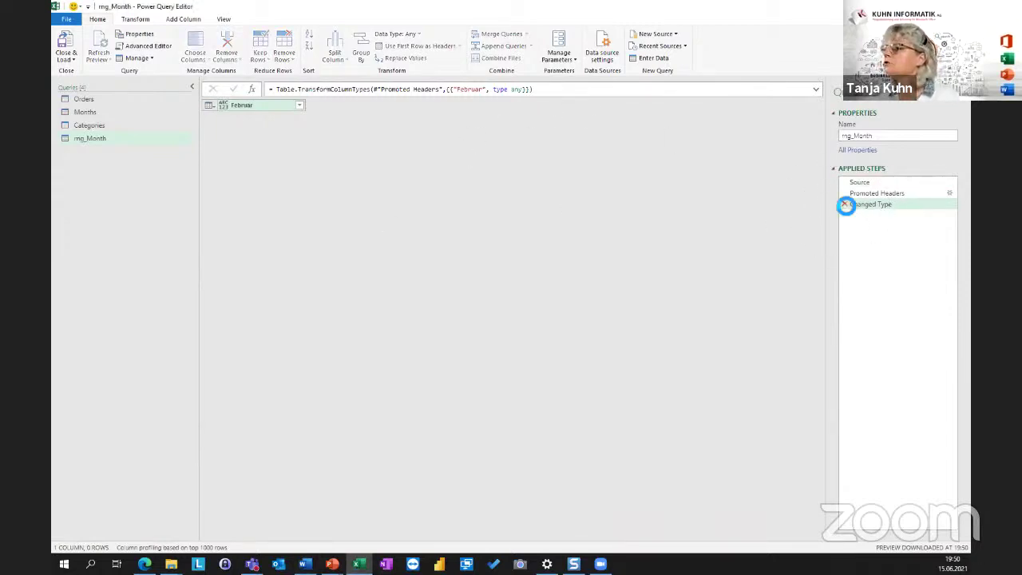
left_click(843, 194)
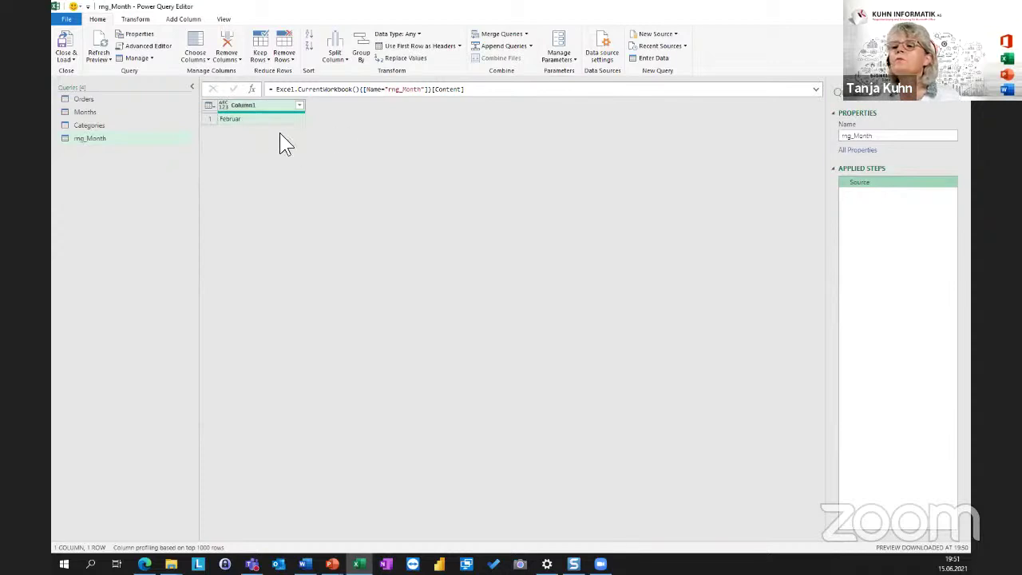
right_click(228, 120)
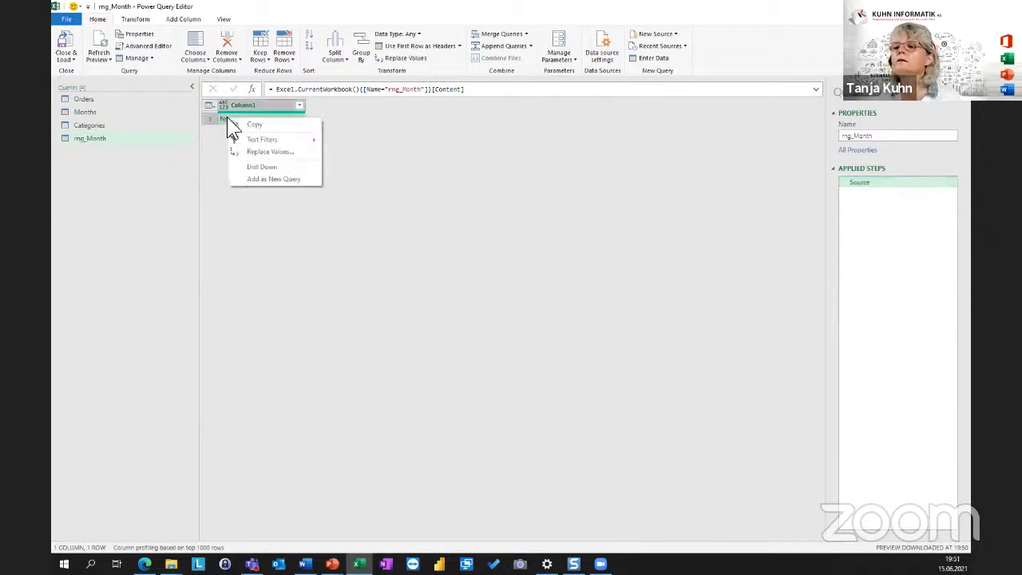
left_click(273, 166)
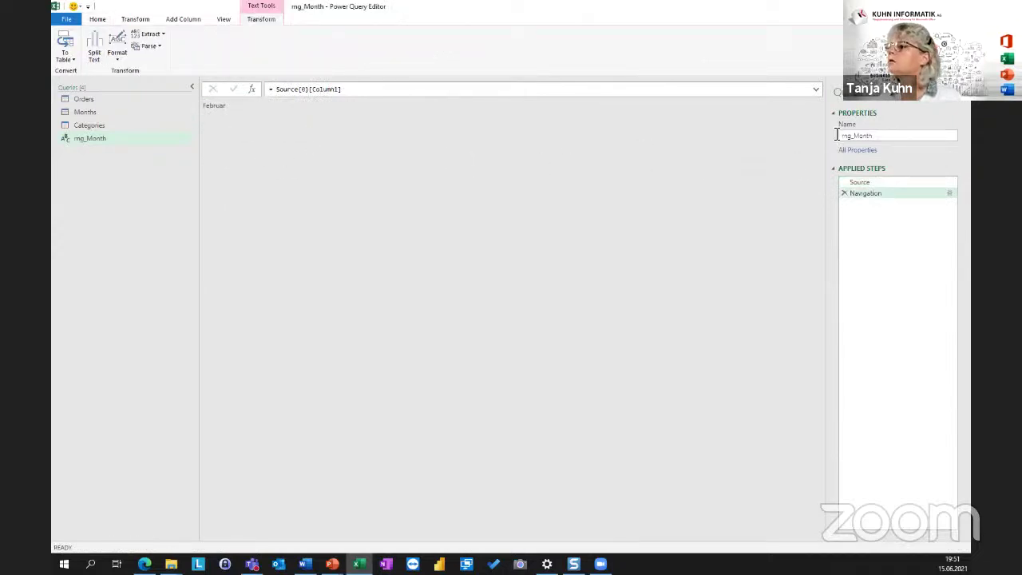
Rename the query pam_Month and load it with Close & Load To.
left_click_drag(853, 136, 806, 132)
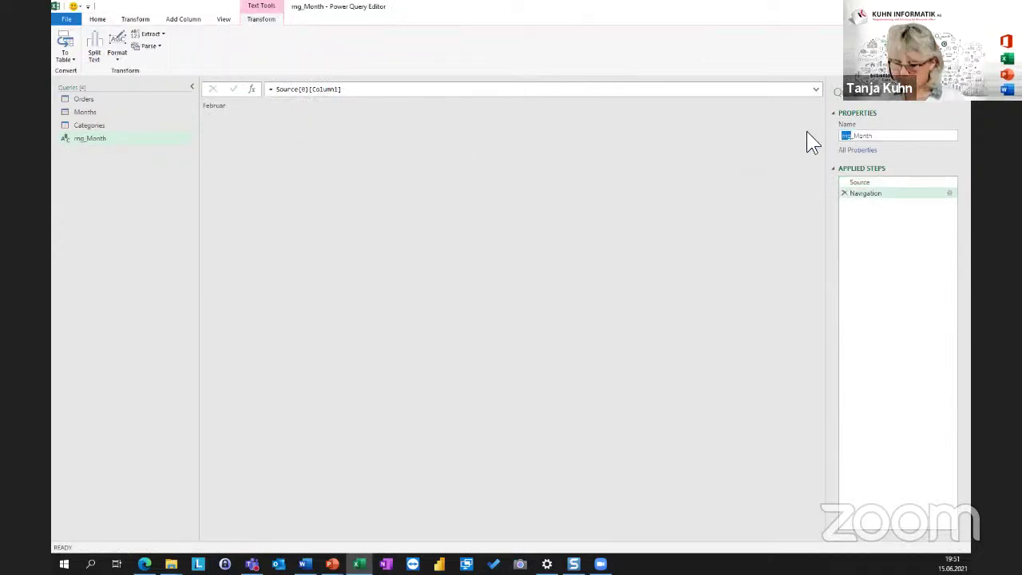
type("pam")
key("Return")
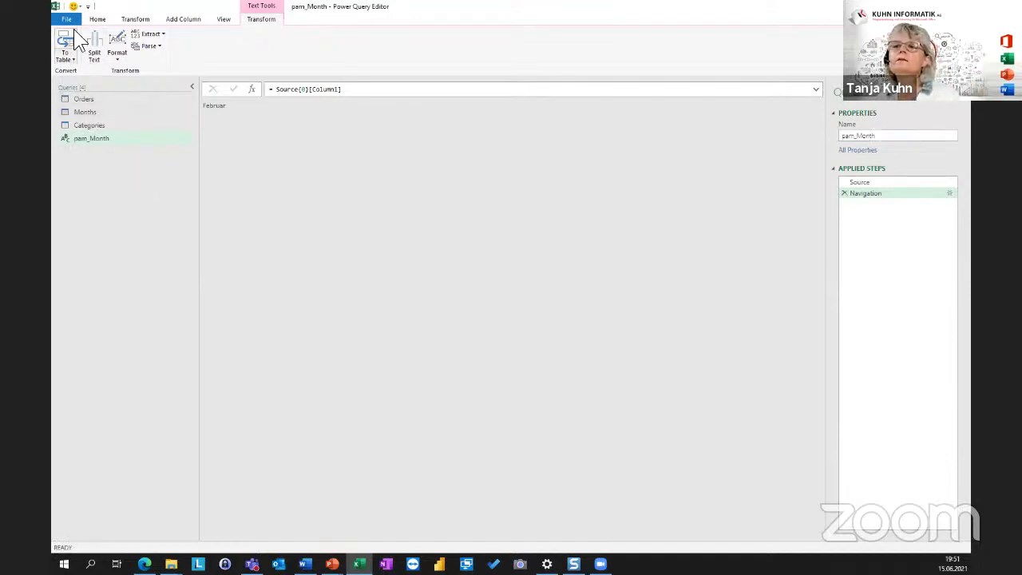
left_click(98, 20)
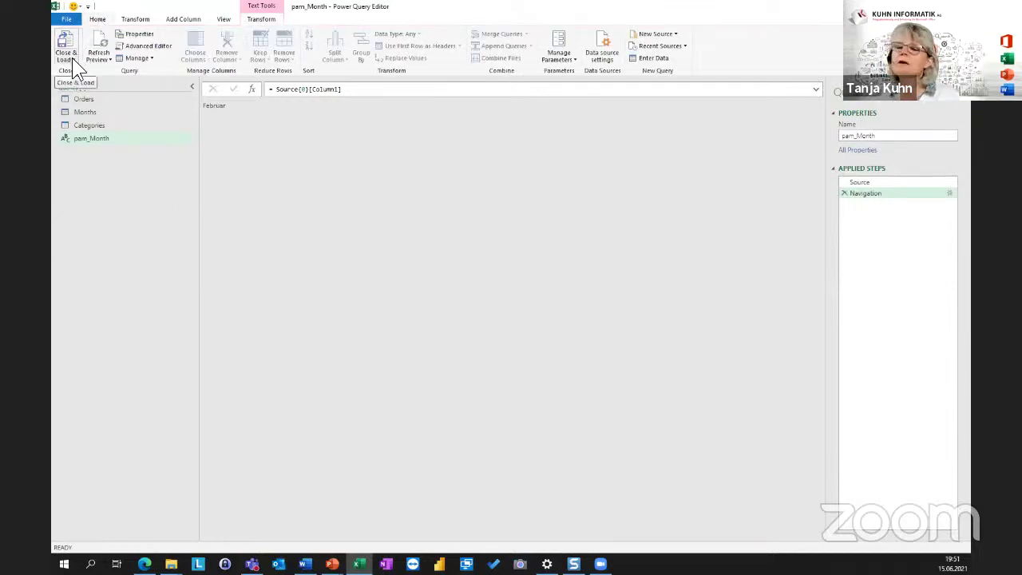
left_click(72, 59)
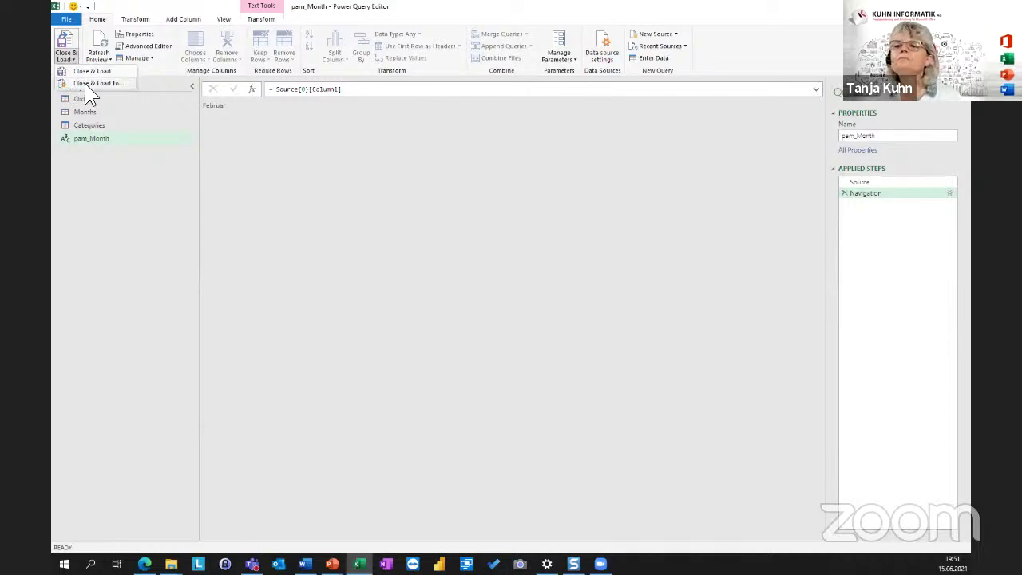
left_click(82, 84)
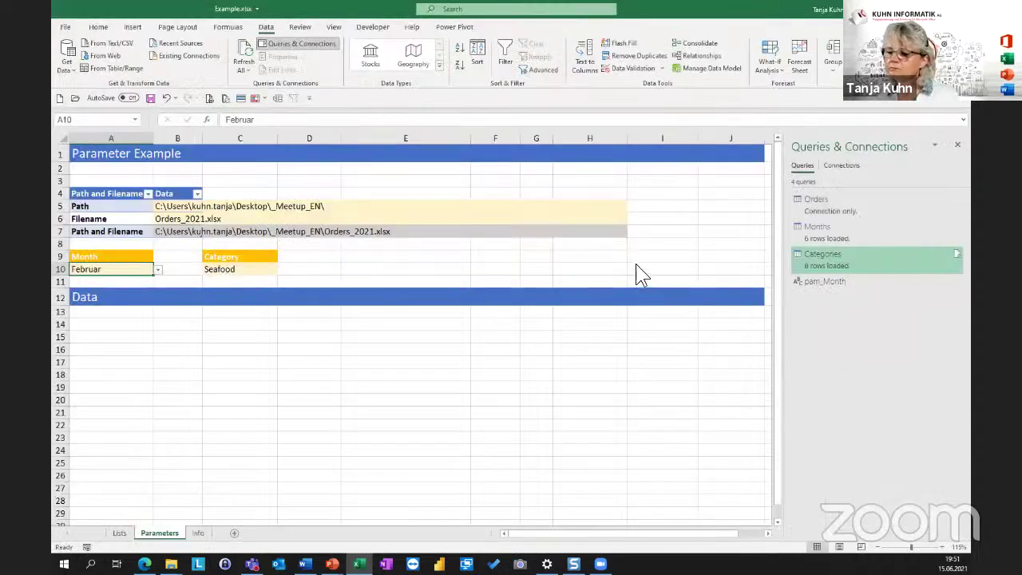
Load pam_Month as connection only, then create a query from the Seafood cell C10.
left_click(581, 240)
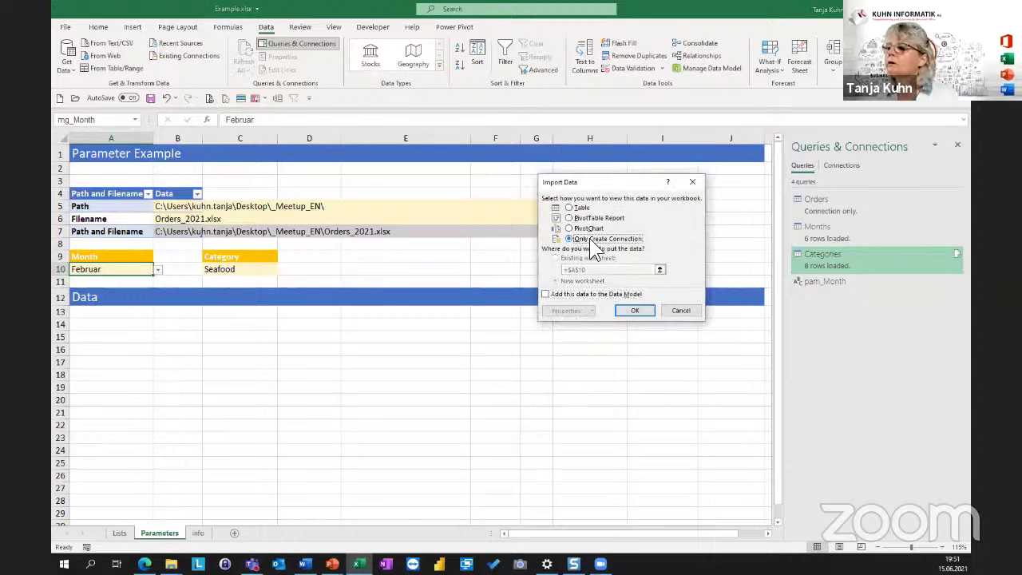
left_click(636, 311)
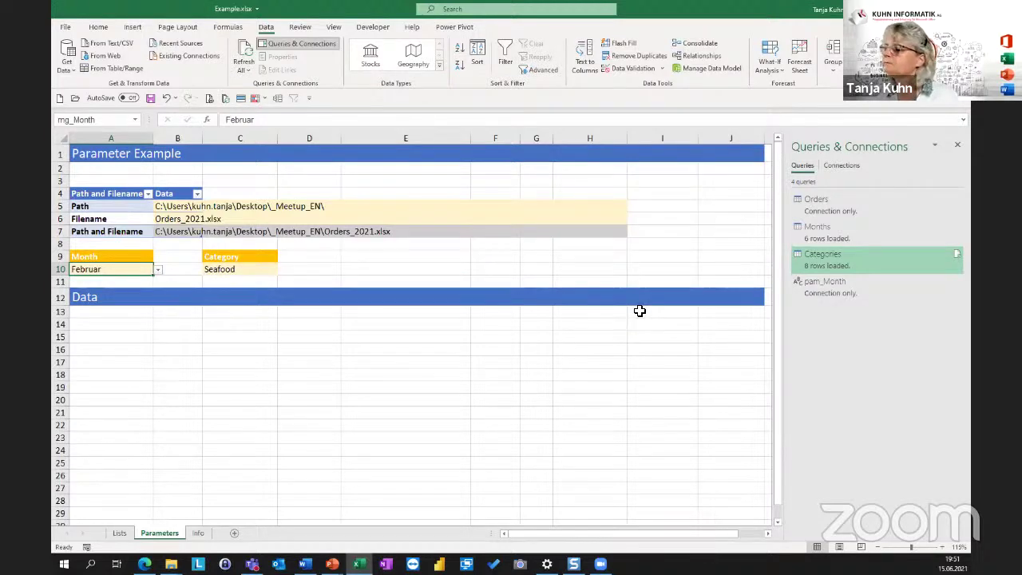
left_click(227, 271)
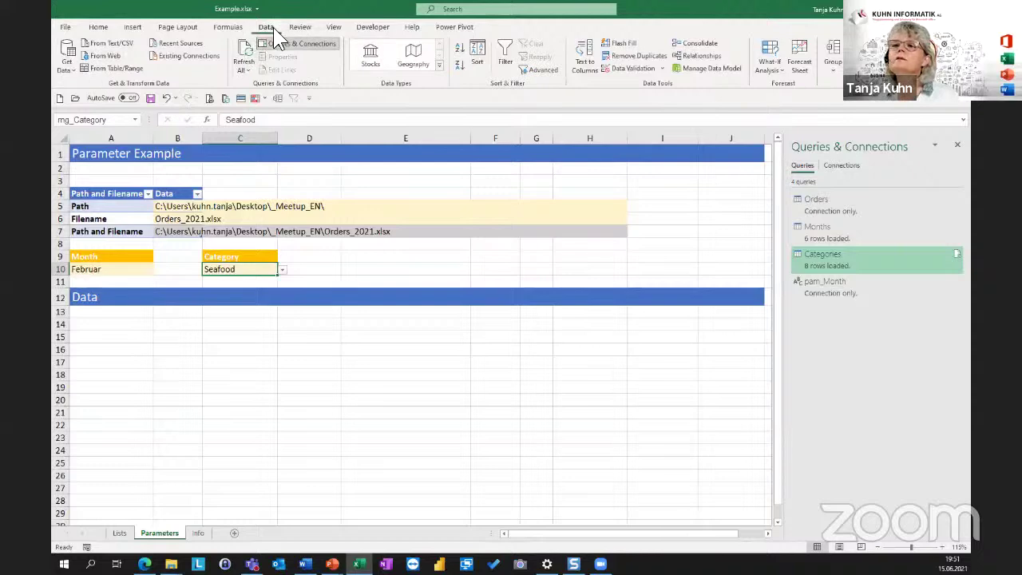
left_click(105, 69)
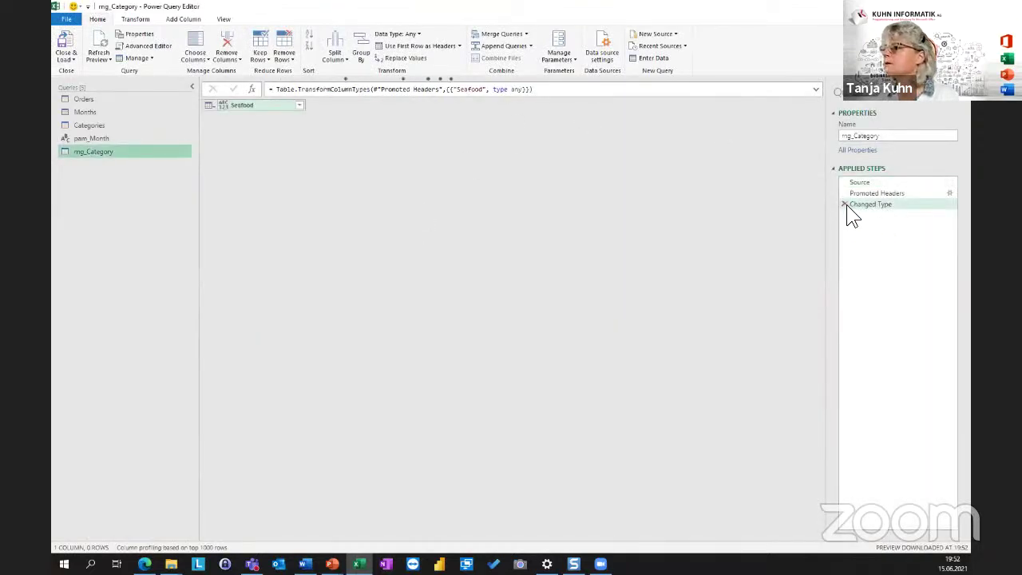
Remove the Changed Type and Promoted Headers steps and drill down to the single Seafood value.
left_click(844, 204)
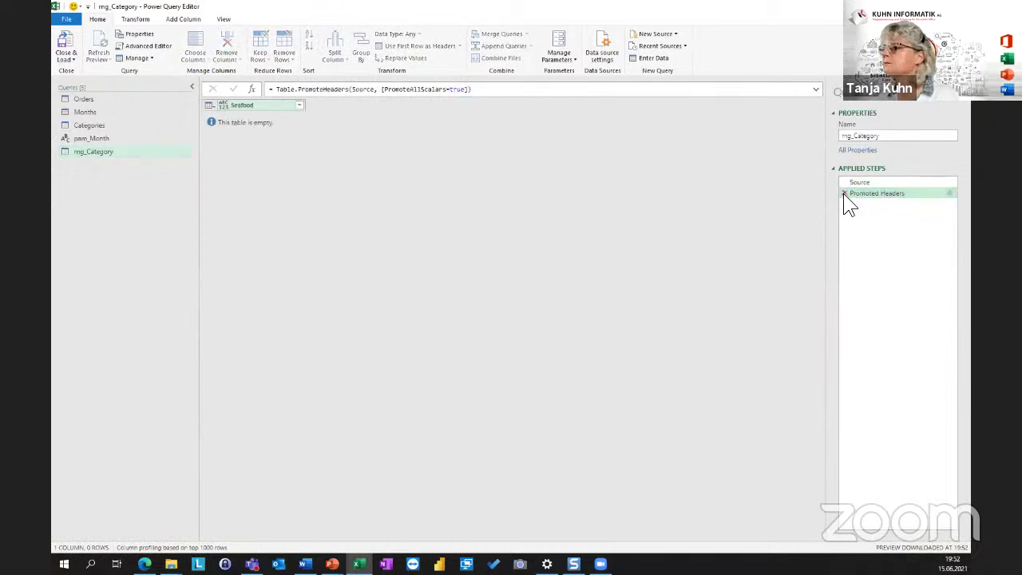
left_click(845, 196)
right_click(233, 118)
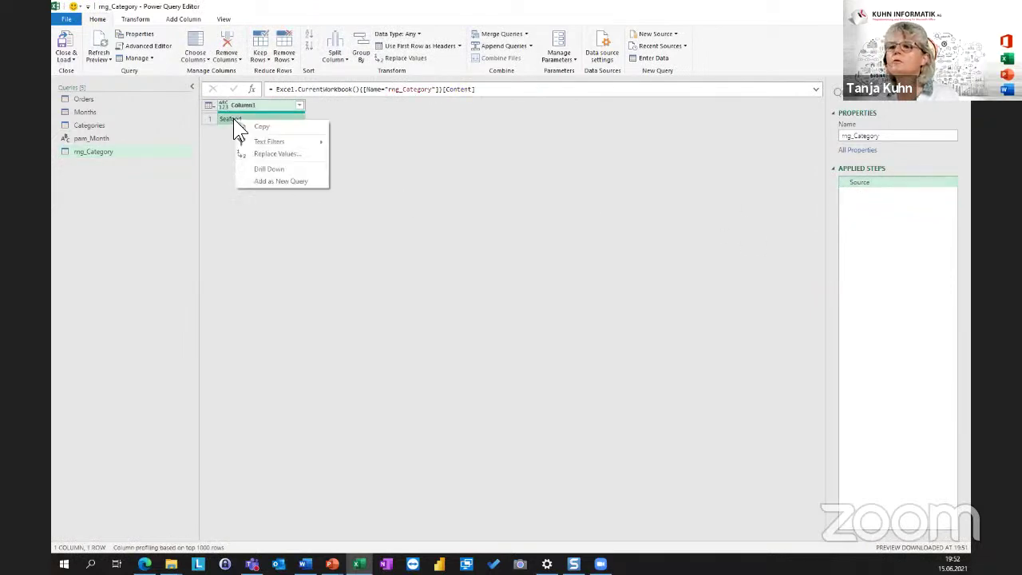
left_click(270, 168)
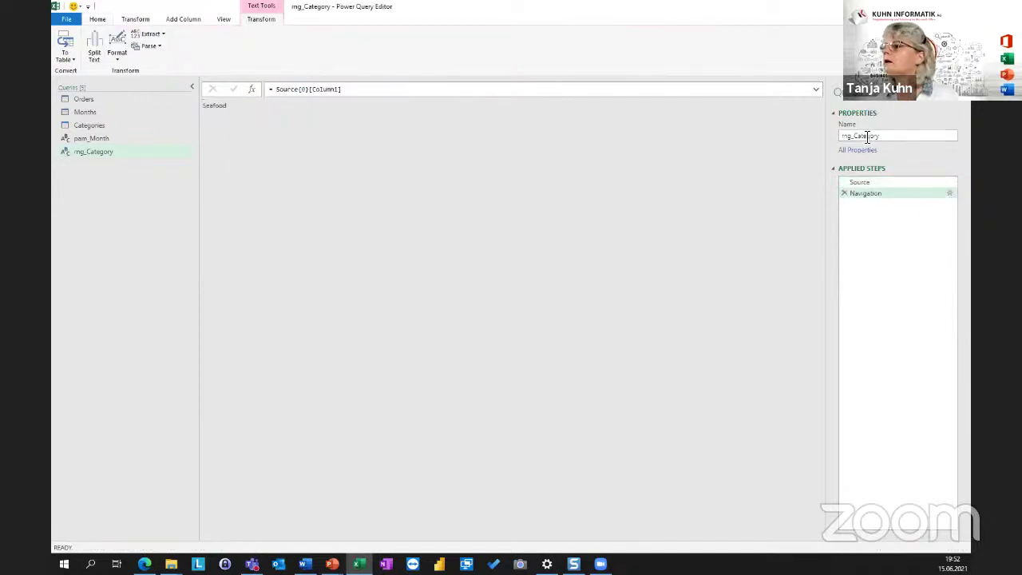
Rename the query to pam_Category and compare it with pam_Month.
left_click_drag(853, 137, 838, 136)
type("pam")
left_click(763, 164)
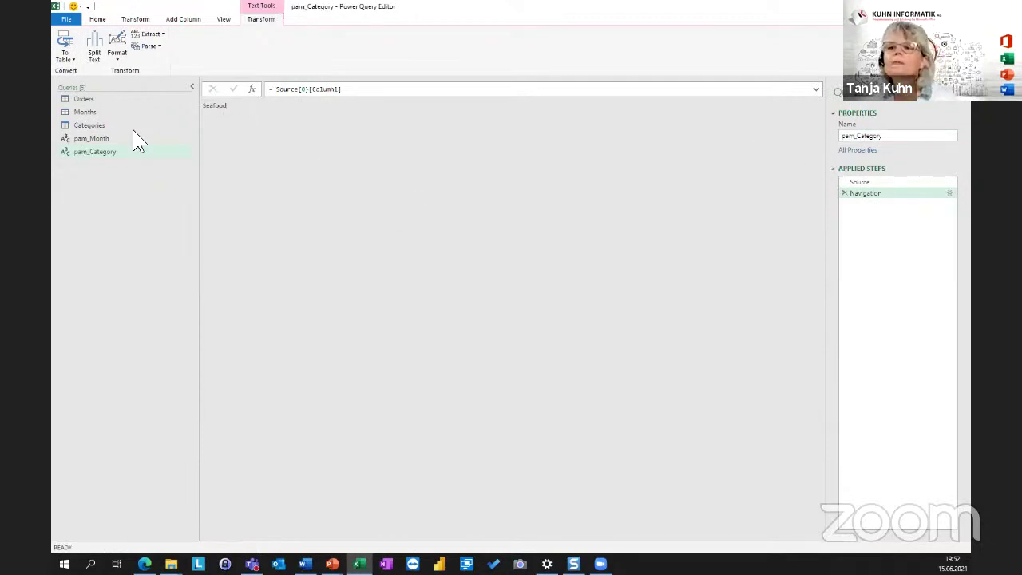
left_click(86, 138)
left_click(83, 147)
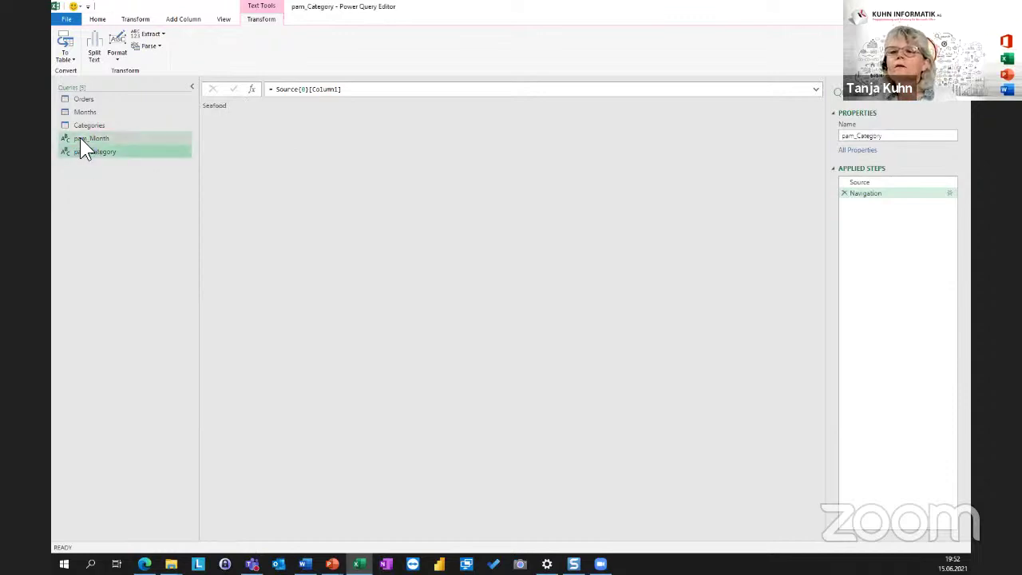
left_click(80, 138)
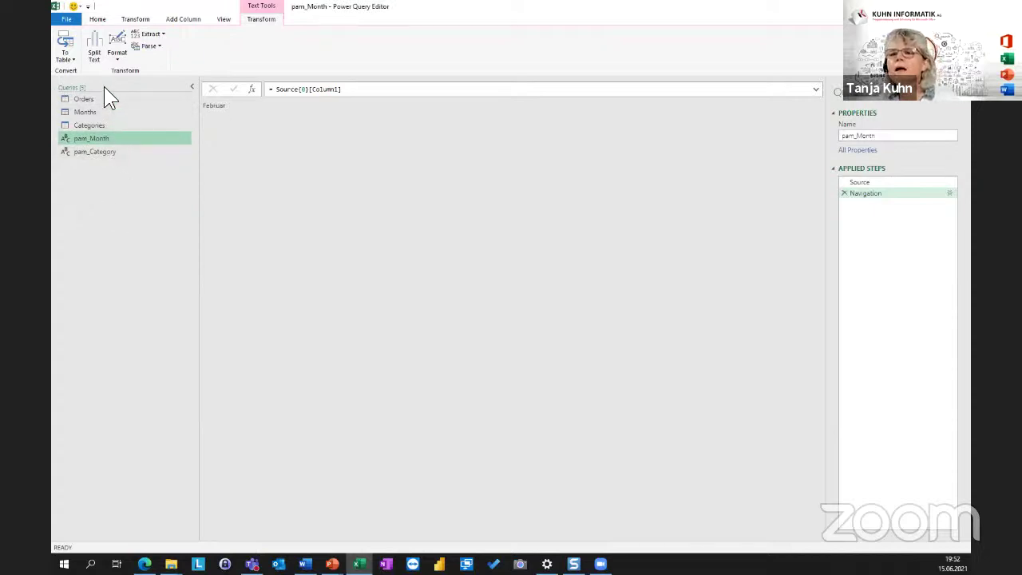
Create an Import query group holding the Orders, Months and Categories queries.
right_click(83, 189)
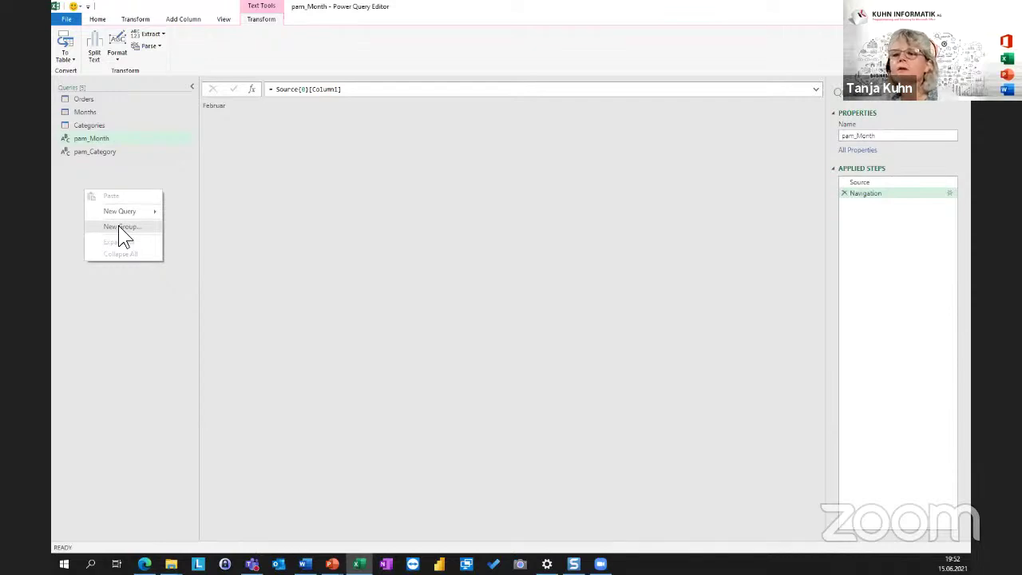
left_click(118, 226)
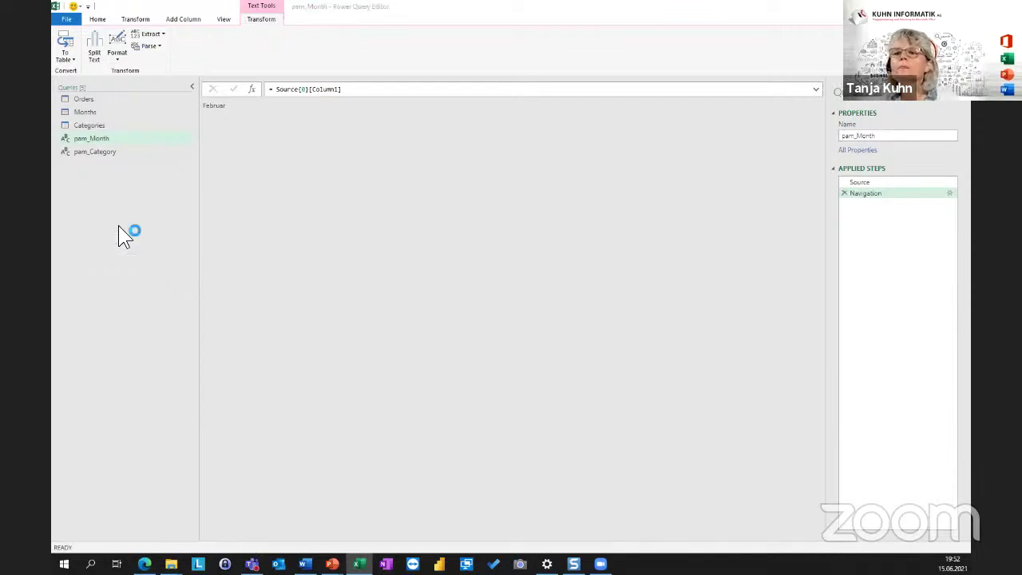
type("Imp")
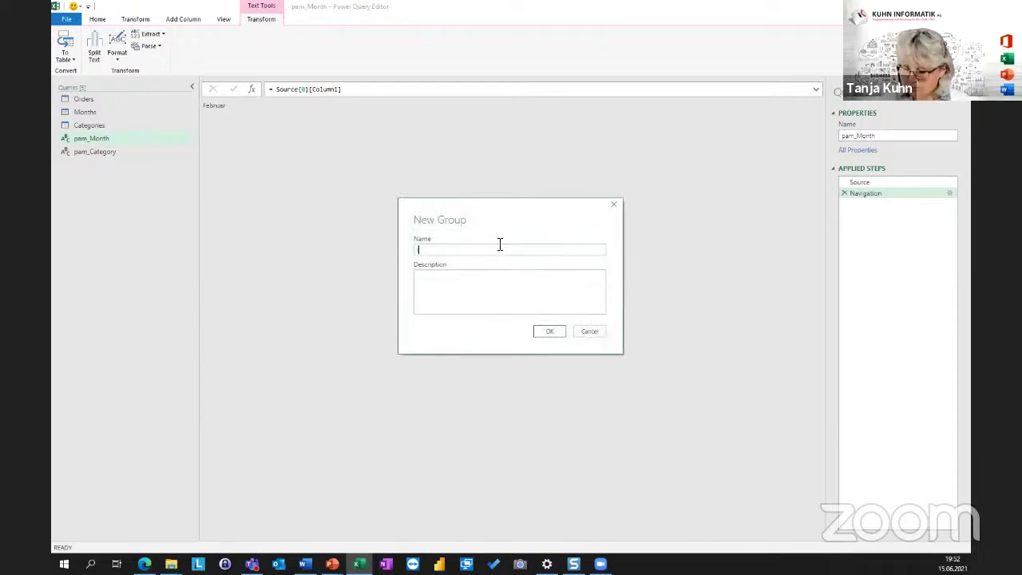
type("ort")
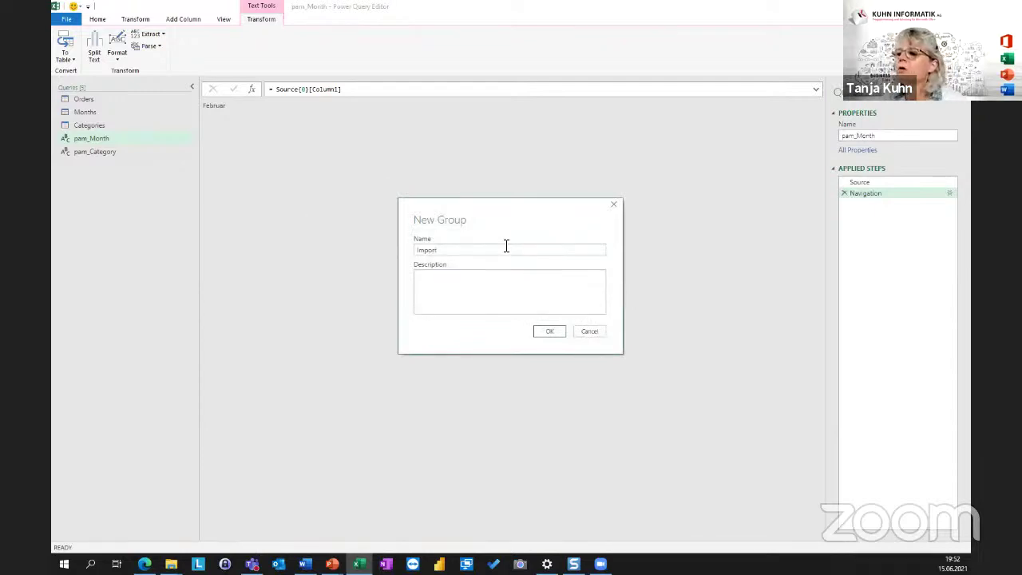
left_click(550, 332)
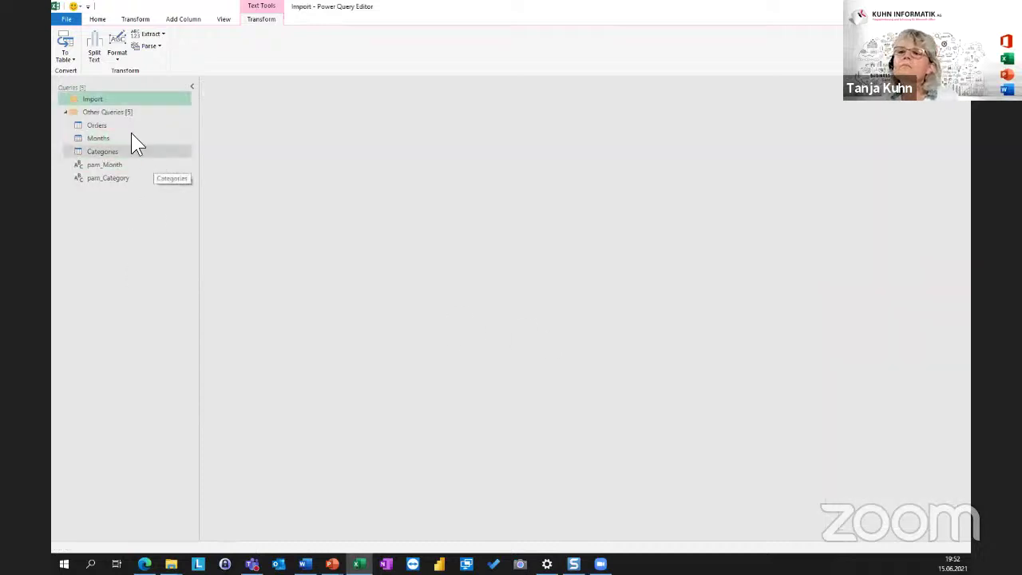
left_click(95, 126)
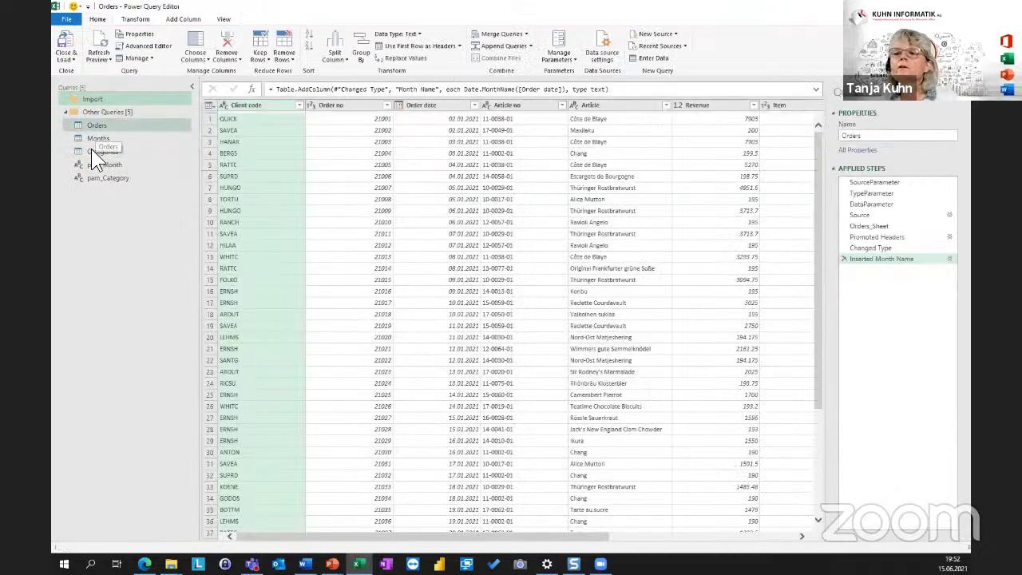
left_click(91, 150)
left_click(100, 125, "shift")
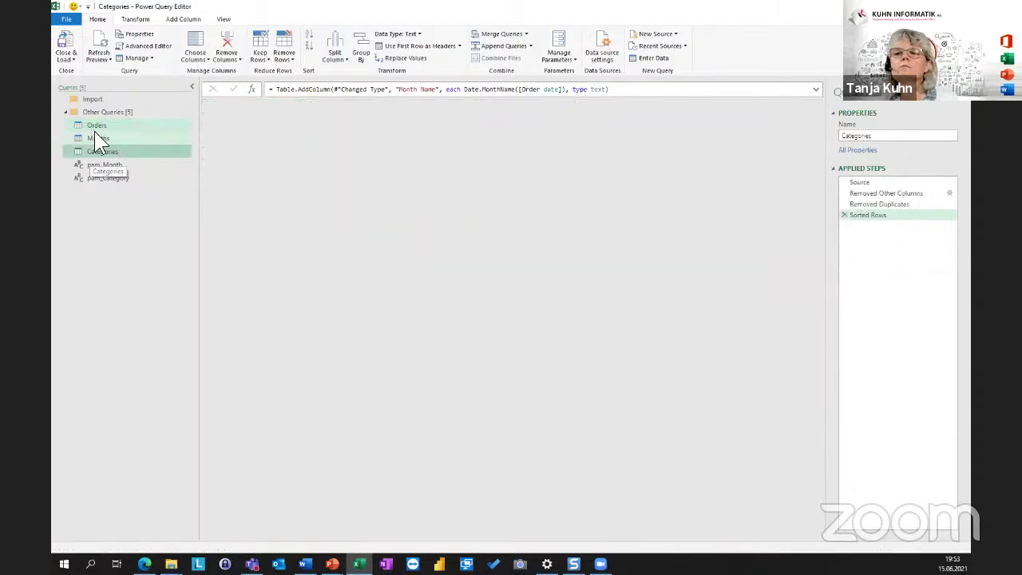
left_click_drag(91, 126, 96, 102)
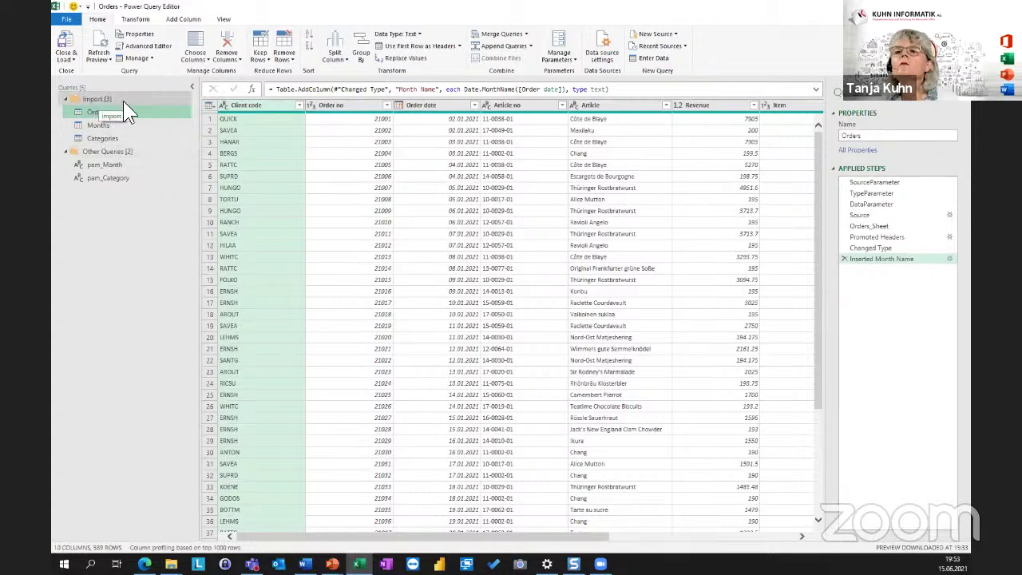
Create a Parameters group and move pam_Month and pam_Category into it.
right_click(93, 219)
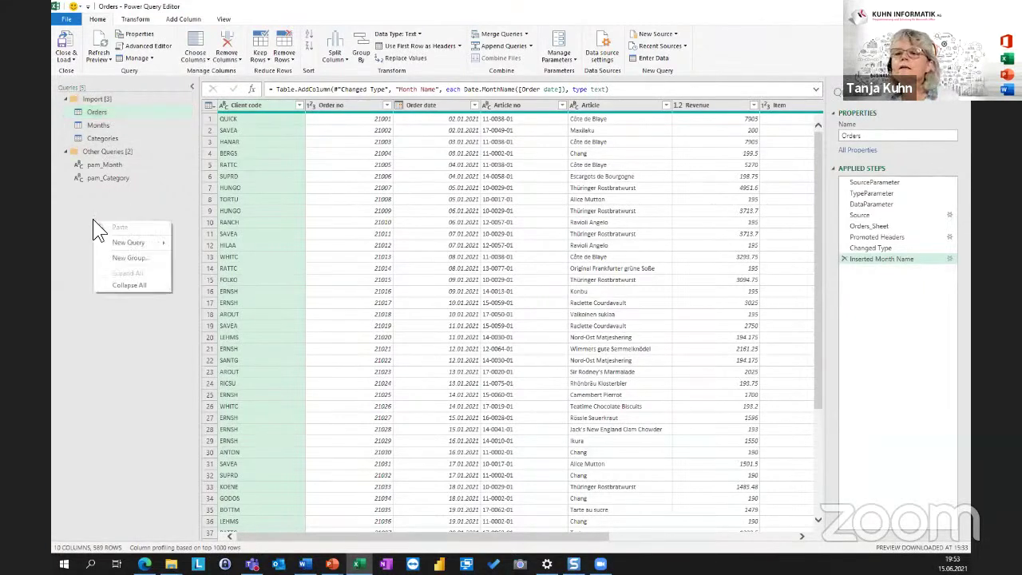
left_click(128, 257)
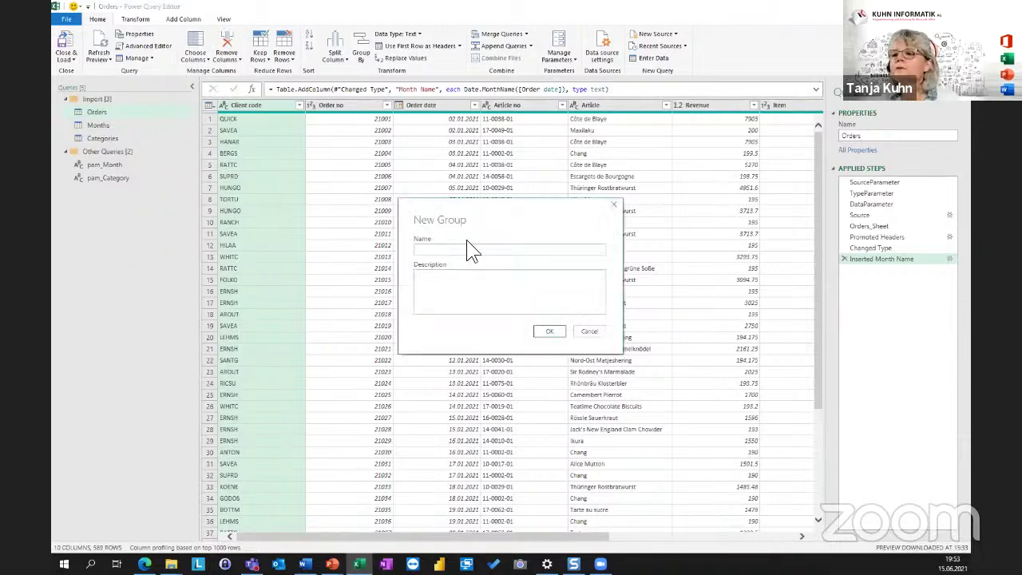
type("Parameter")
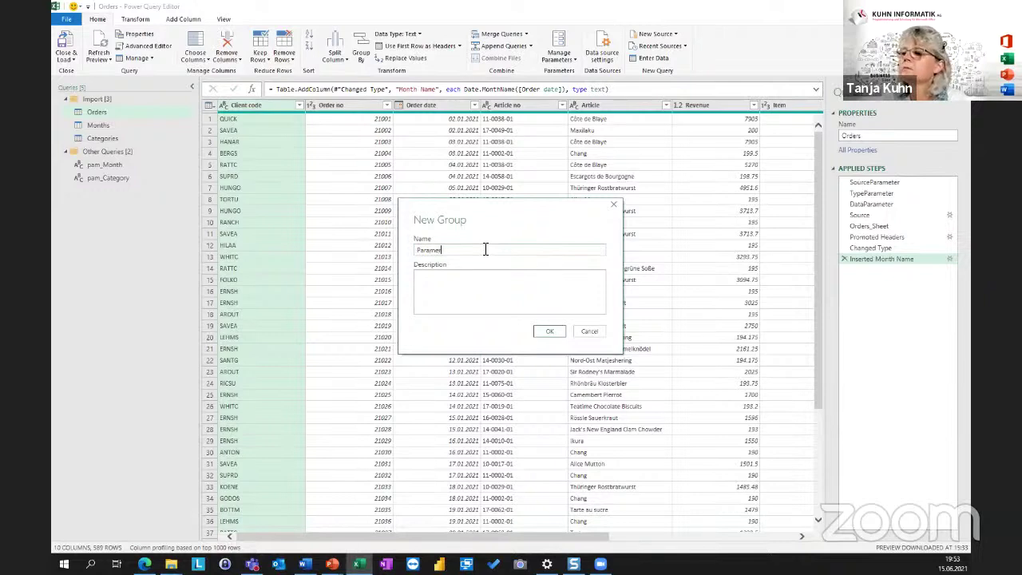
key("BackSpace")
type("ters")
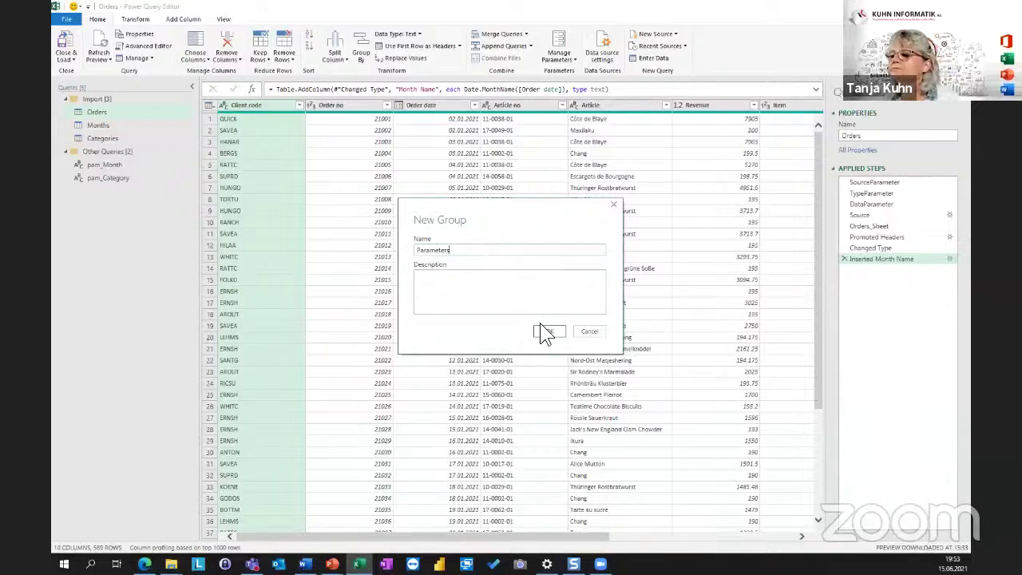
left_click(547, 330)
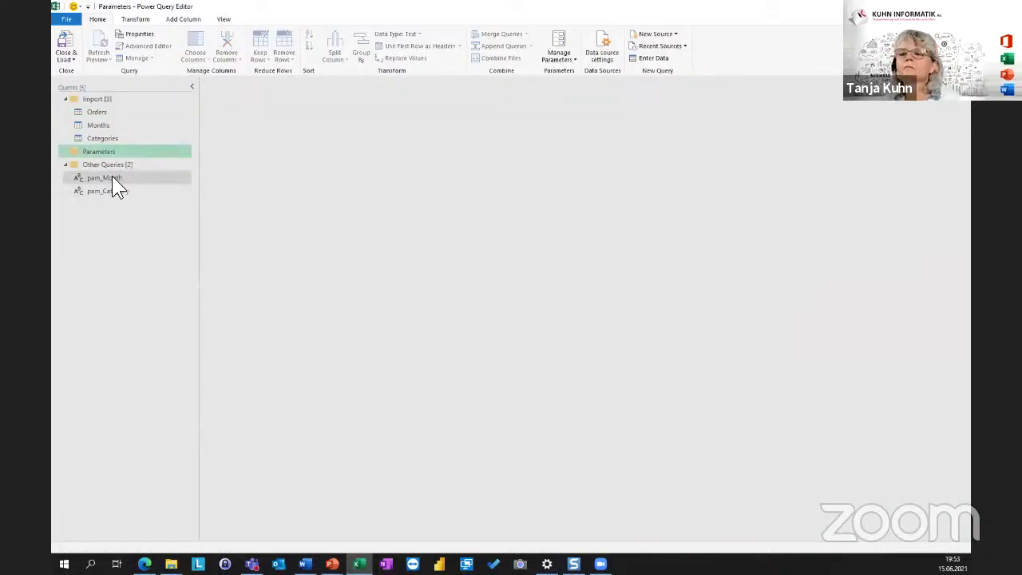
left_click_drag(111, 178, 115, 152)
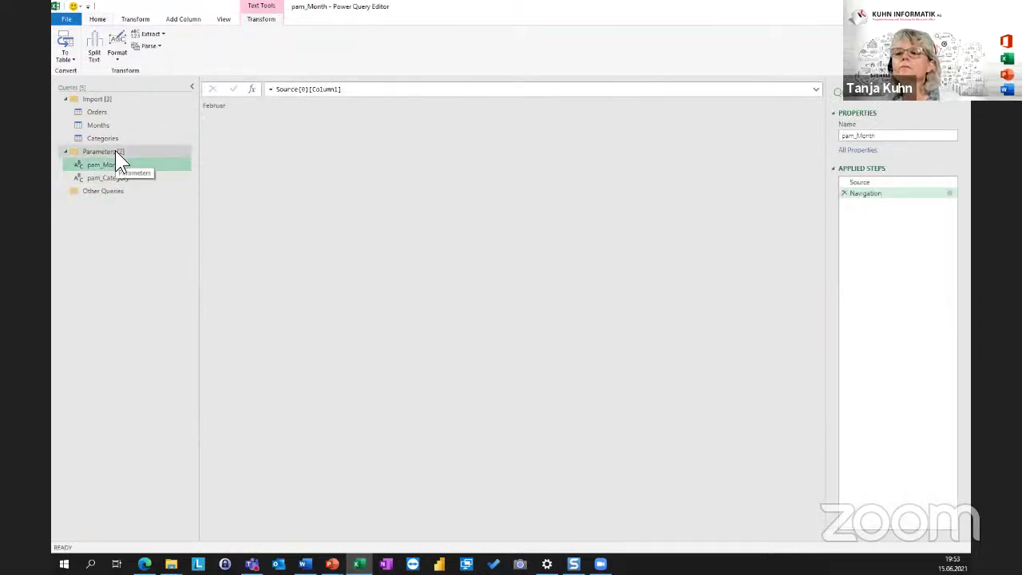
Add a third query group called Output alongside Import and Parameters.
right_click(94, 218)
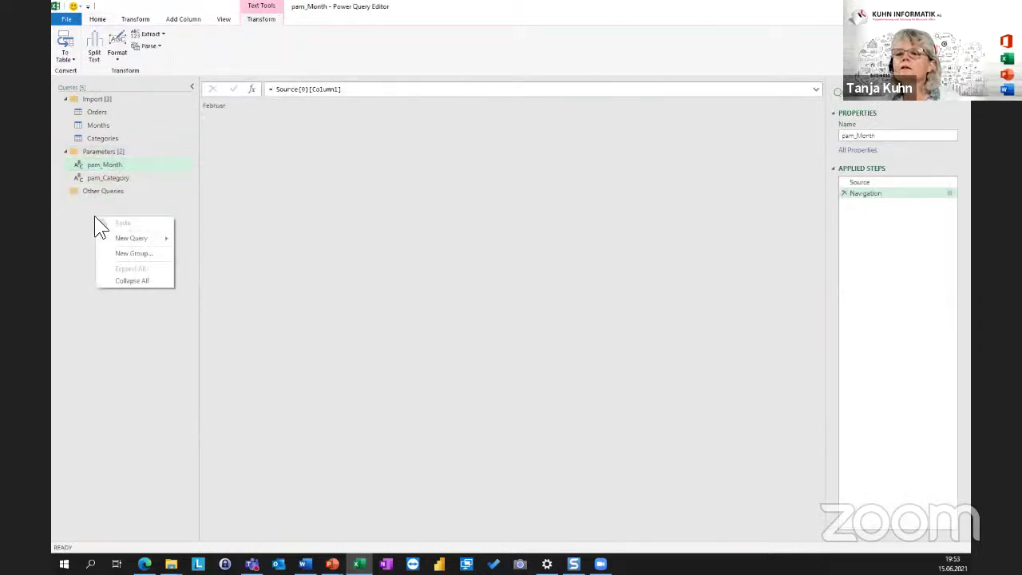
left_click(164, 252)
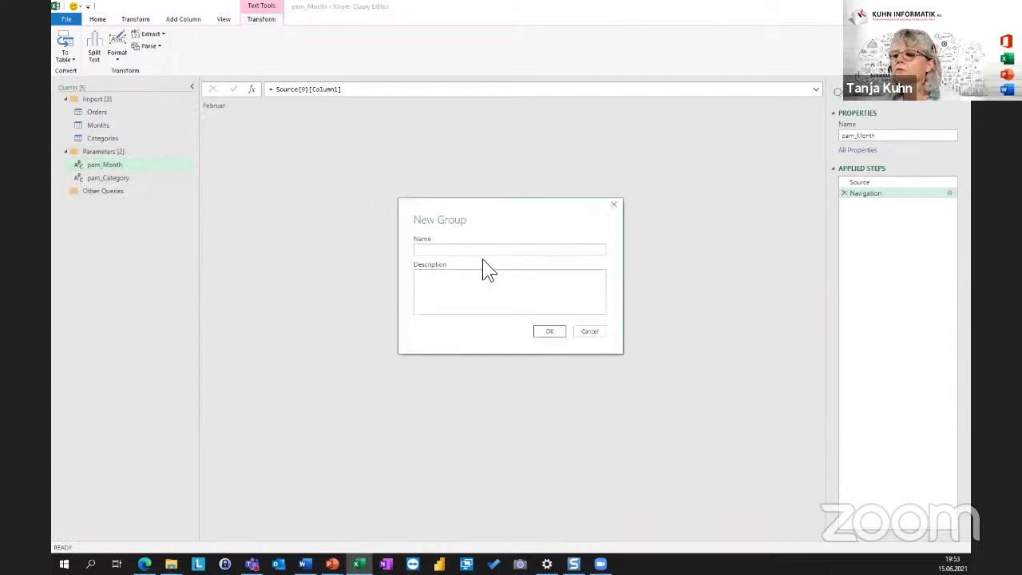
type("P")
key("BackSpace")
type("Out")
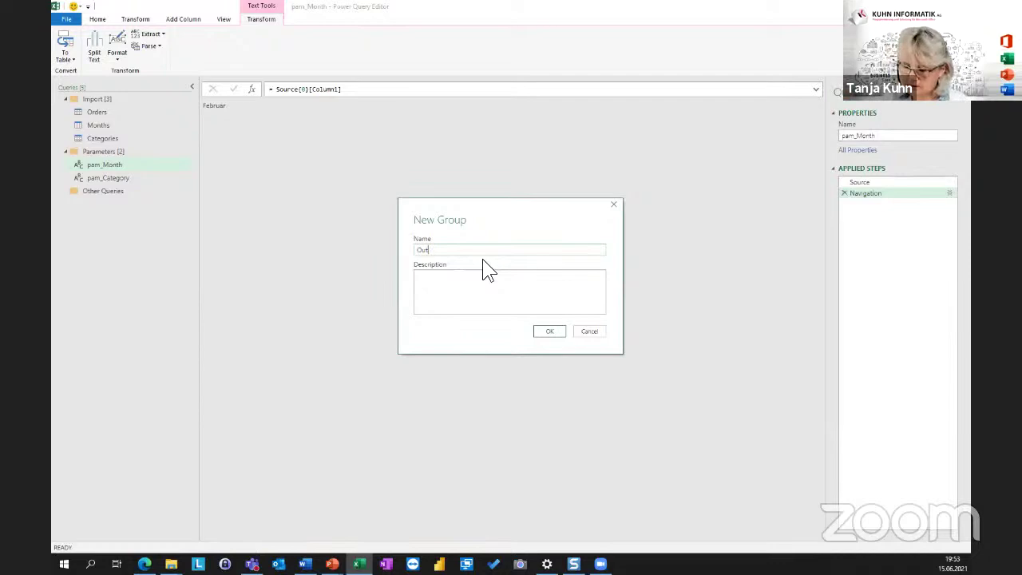
type("put")
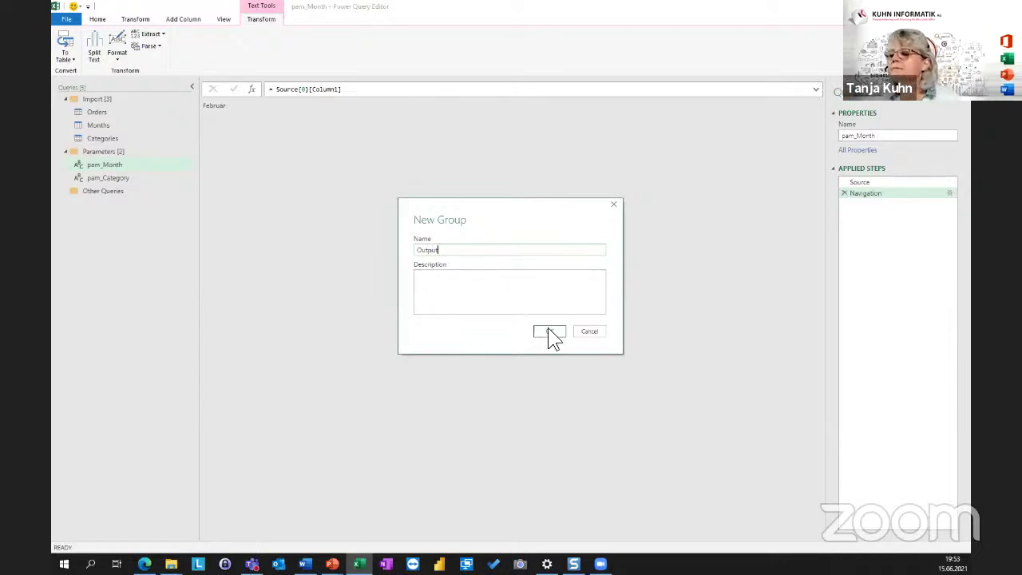
left_click(546, 331)
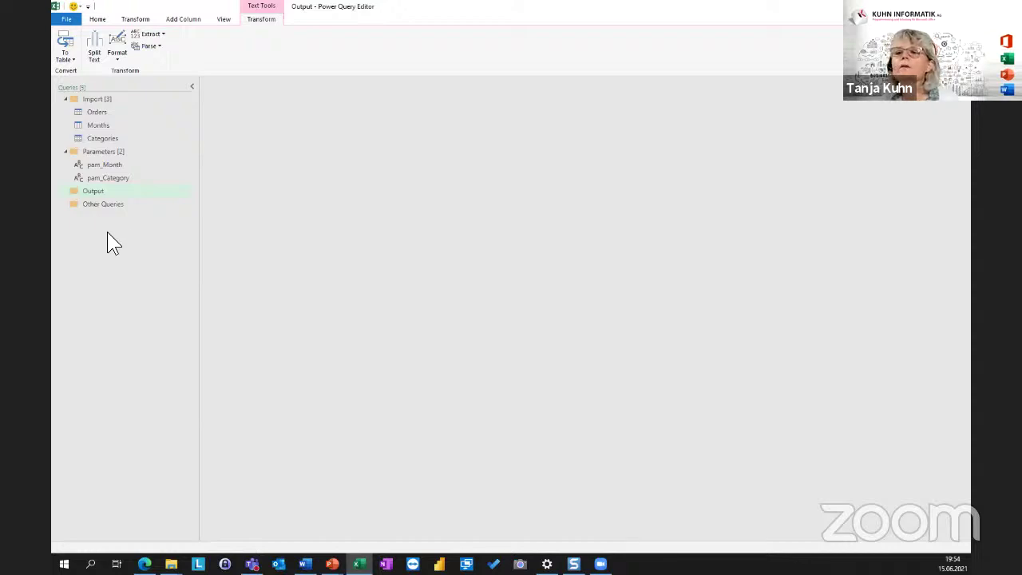
left_click(96, 112)
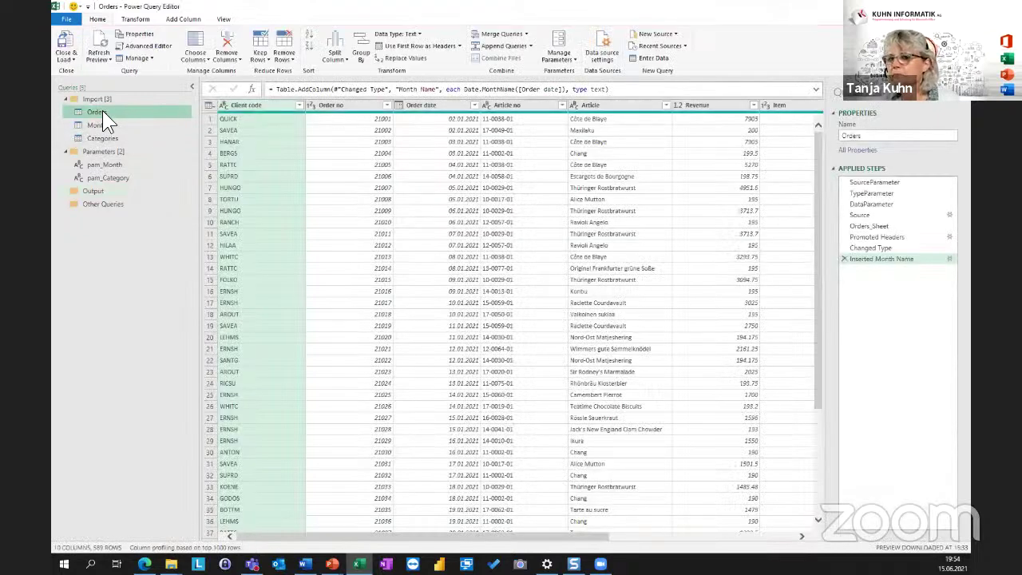
Create a reference of Orders named Orders_Output and place it in the Output group.
right_click(103, 111)
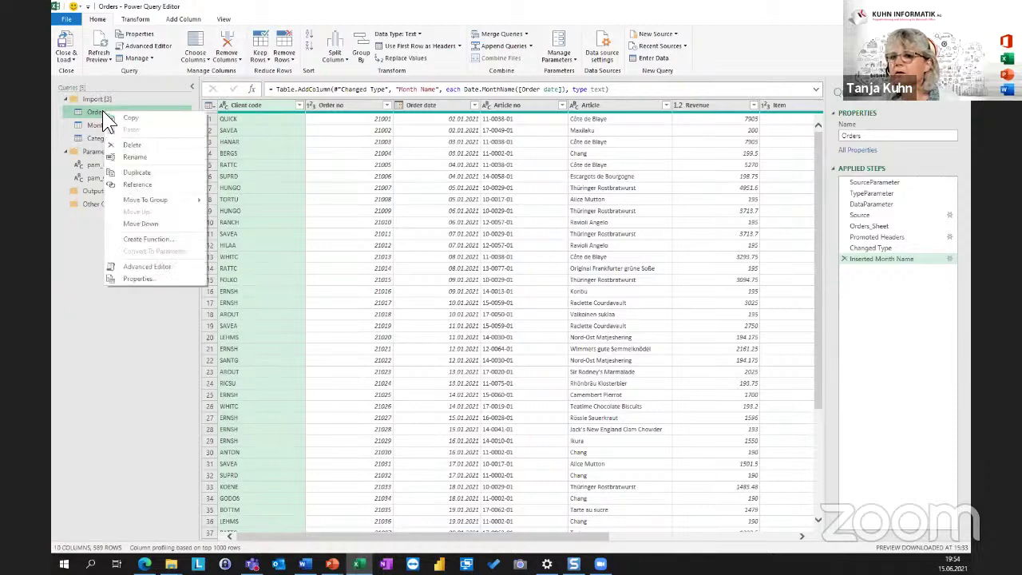
left_click(140, 183)
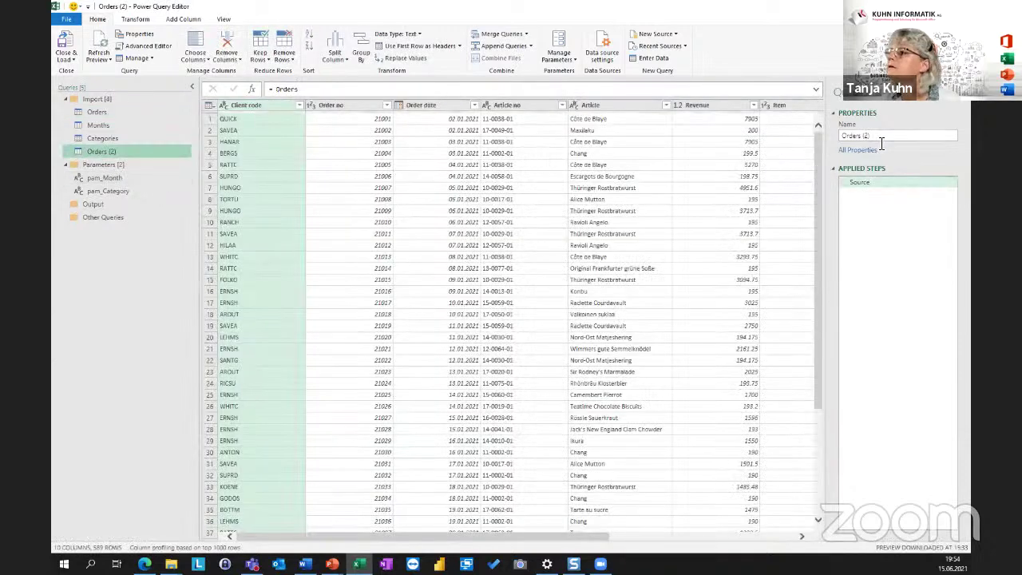
left_click(891, 138)
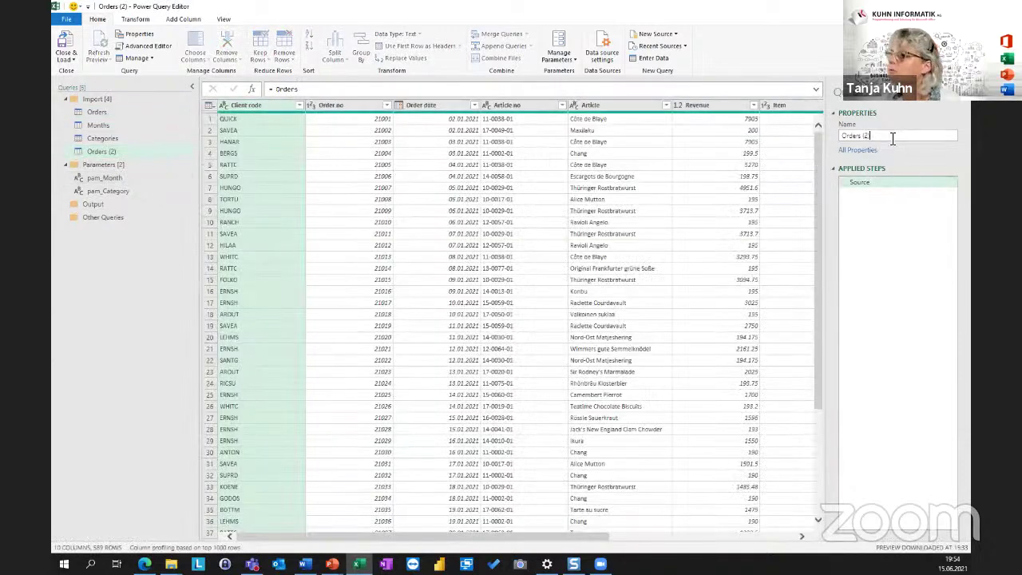
key("BackSpace")
key("BackSpace")
key("BackSpace")
key("BackSpace")
type("_")
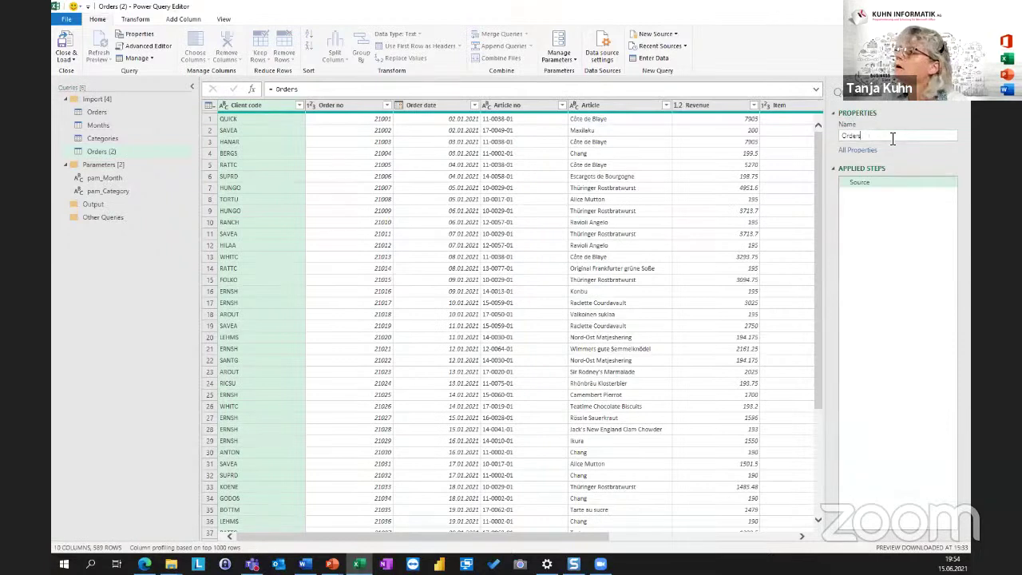
type("Outp")
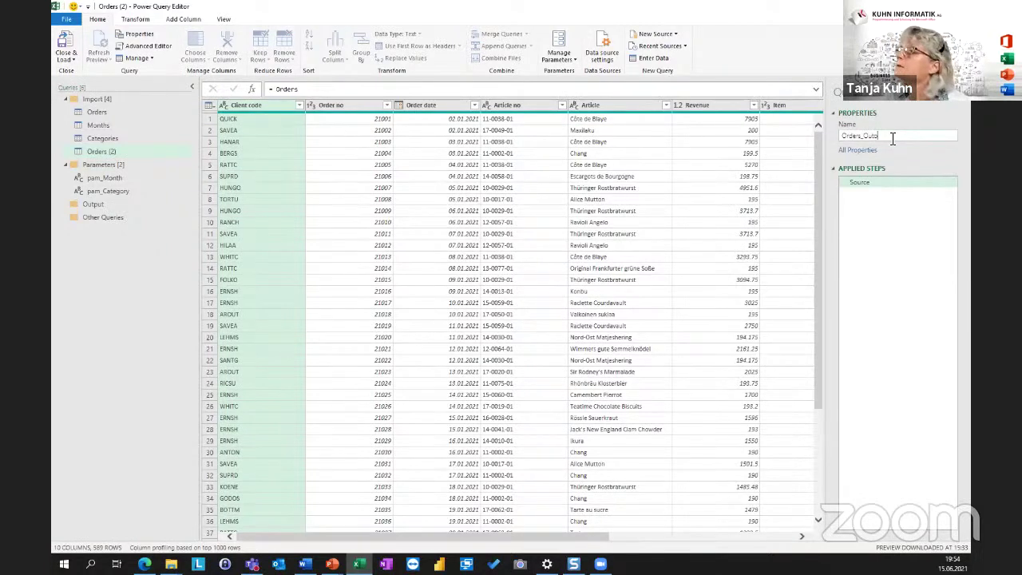
key("BackSpace")
type("put")
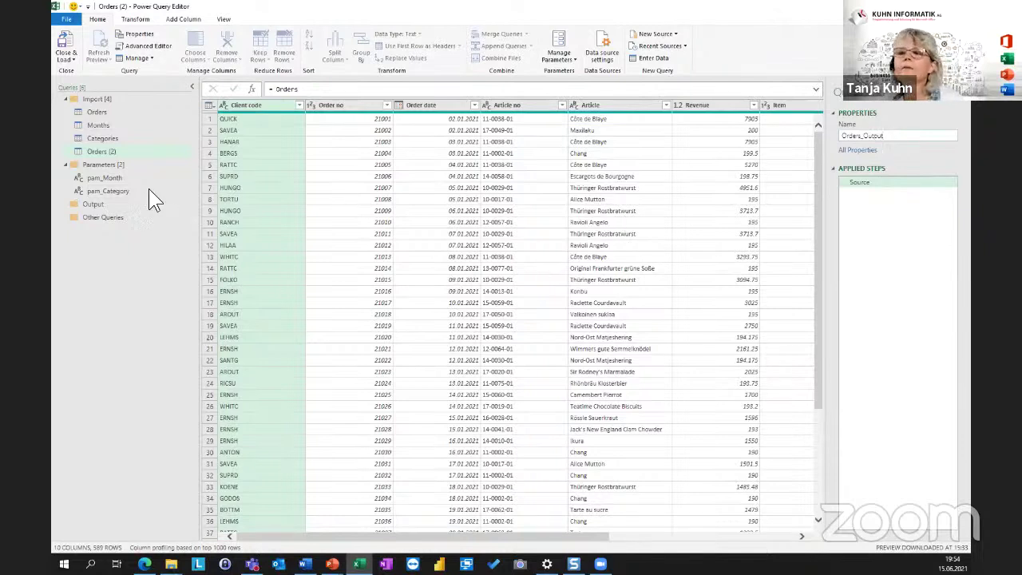
left_click(102, 130)
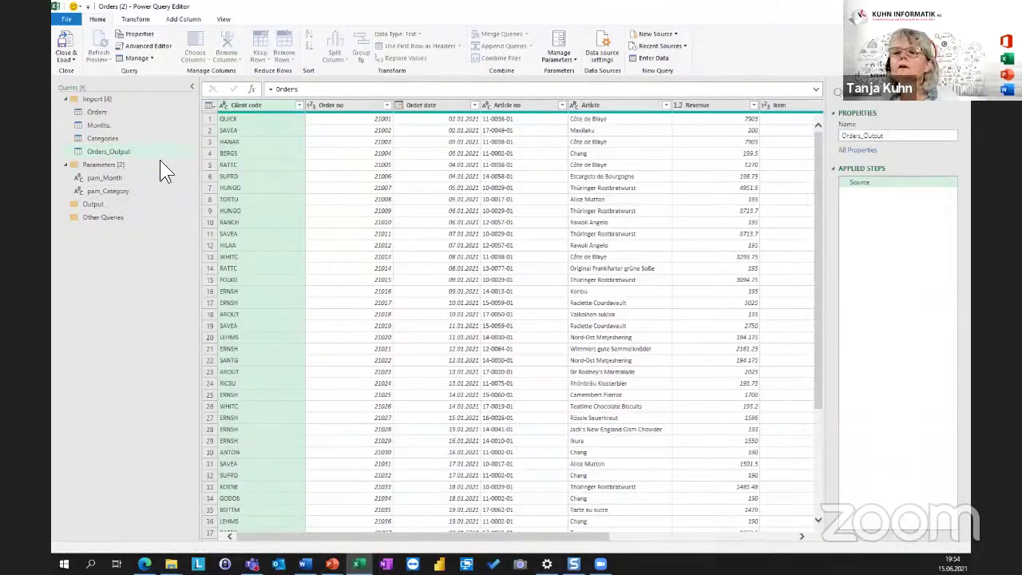
left_click_drag(99, 151, 106, 205)
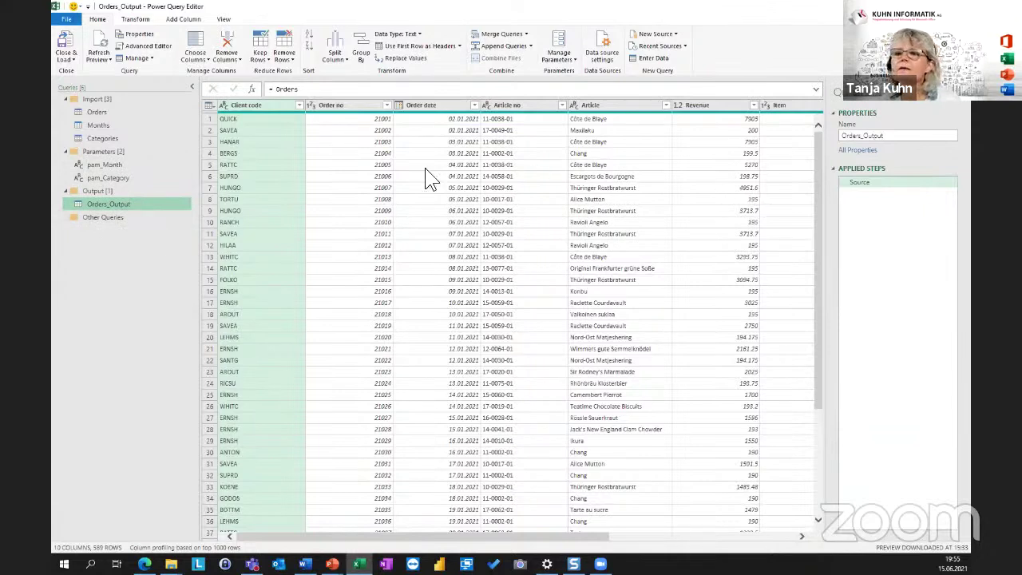
Check the pam_Month parameter's value, then return to Orders_Output.
left_click(110, 165)
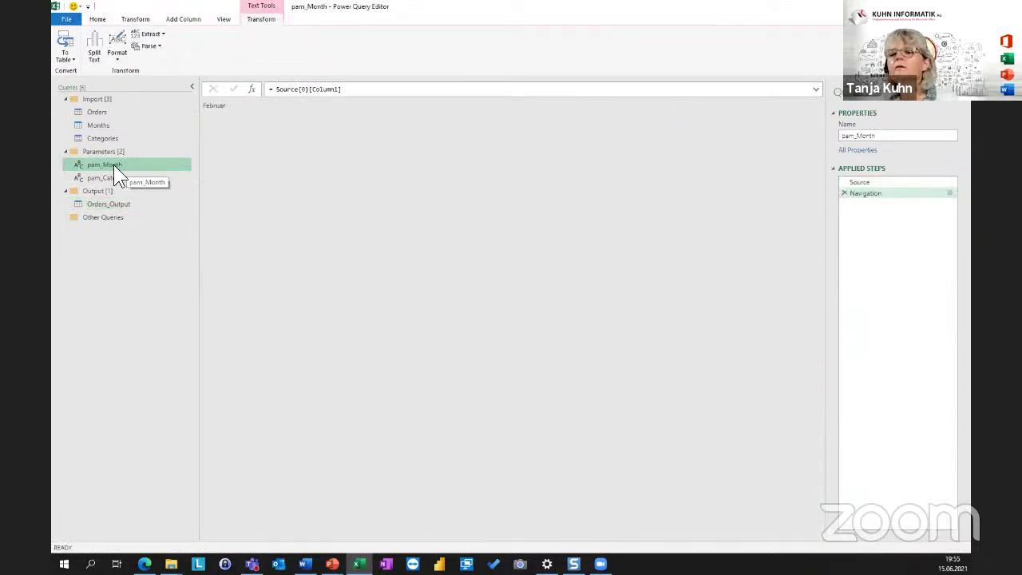
left_click(128, 164)
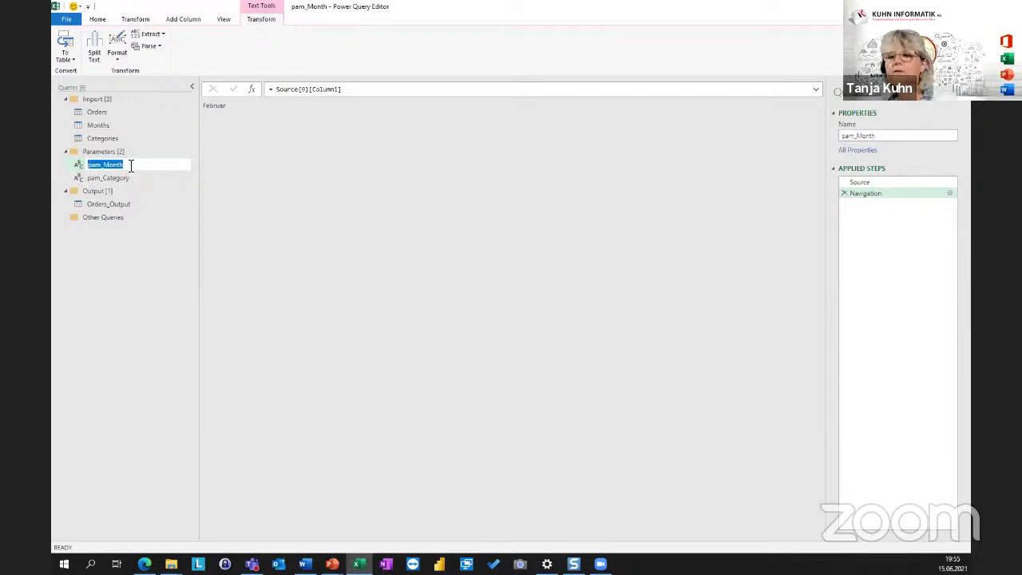
left_click(110, 260)
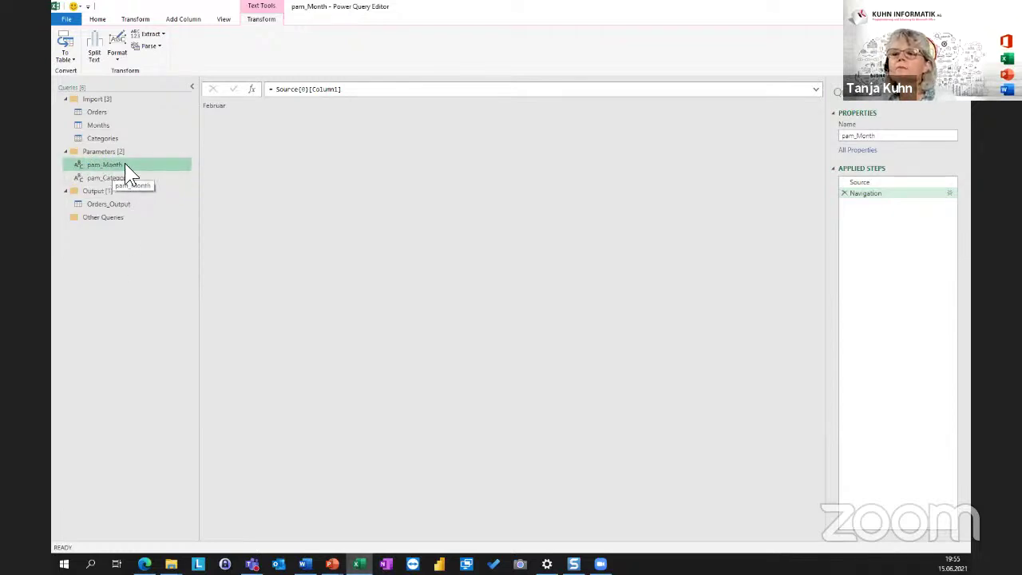
left_click(109, 204)
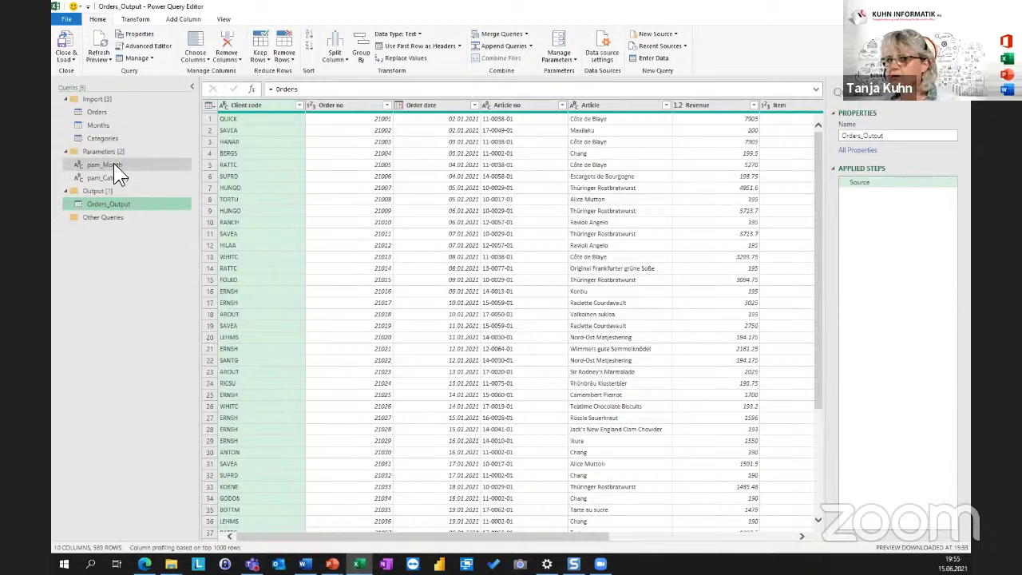
Filter Month Name to April, then replace "April" in the filter formula with pam_Month.
left_click(802, 536)
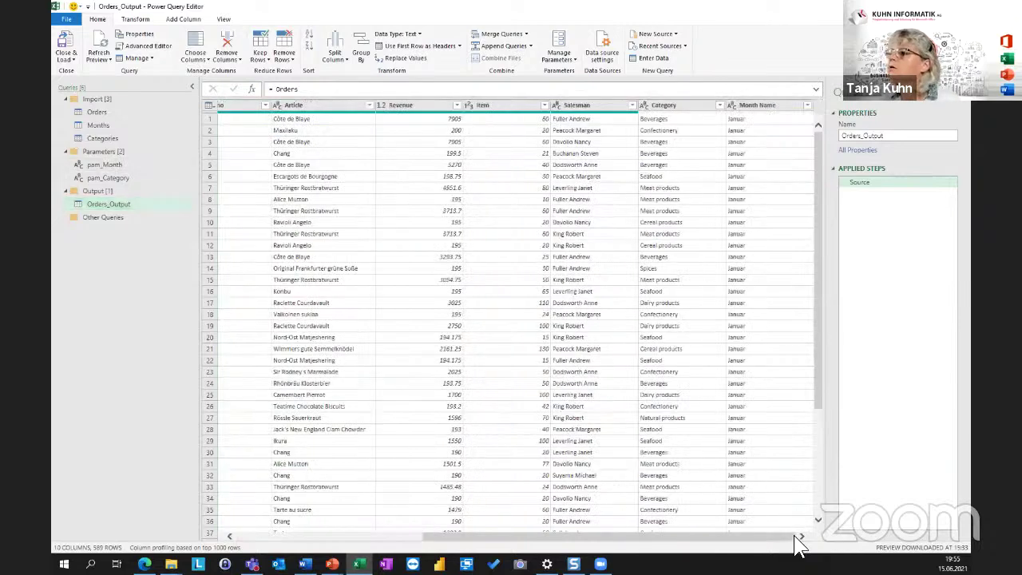
left_click(807, 105)
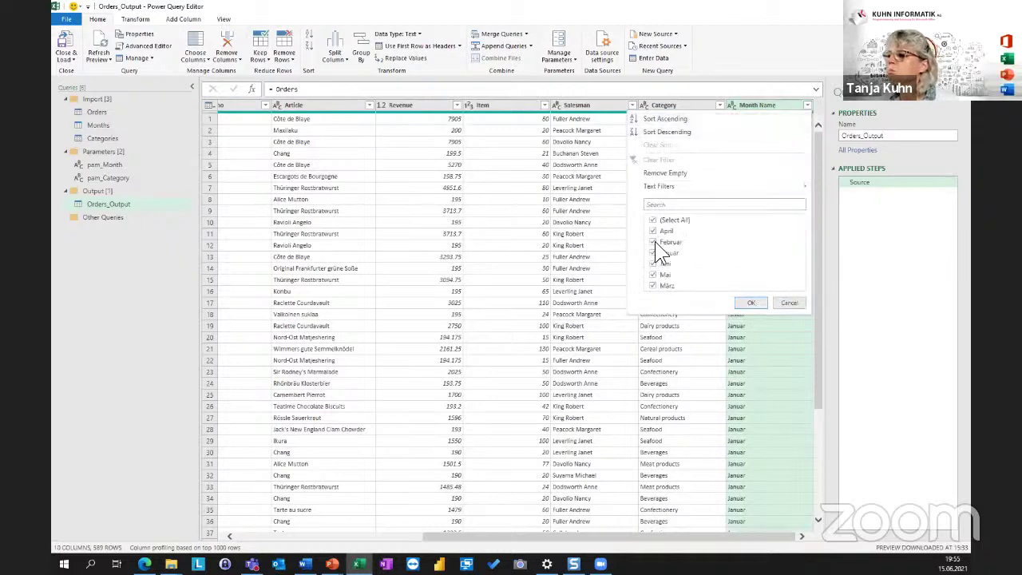
left_click(653, 221)
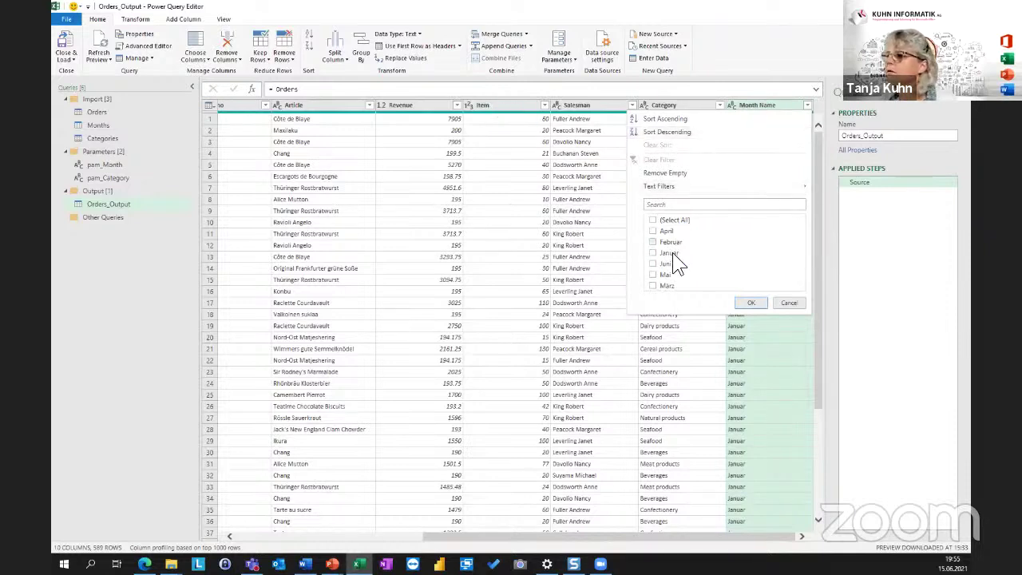
left_click(654, 231)
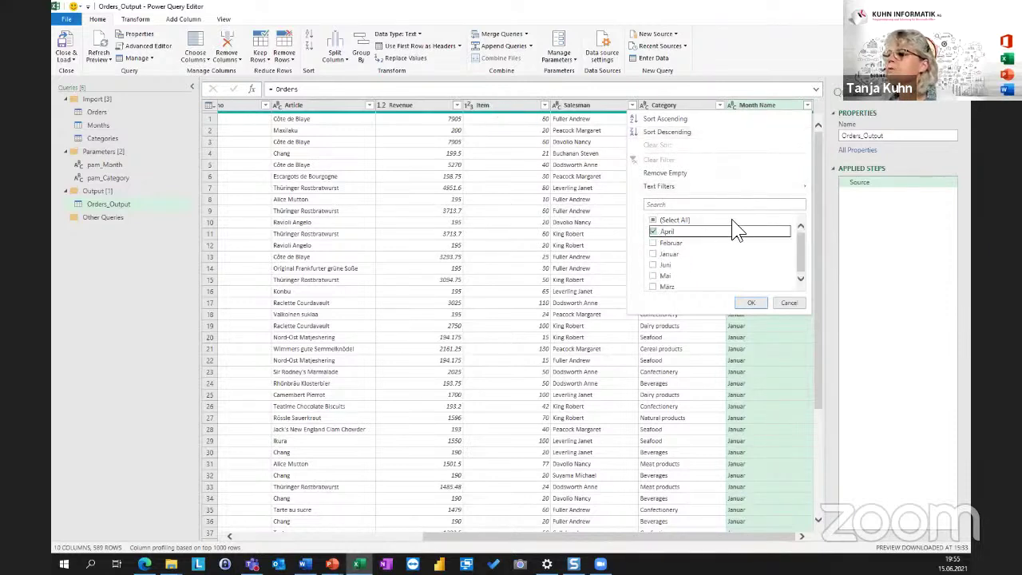
left_click(751, 302)
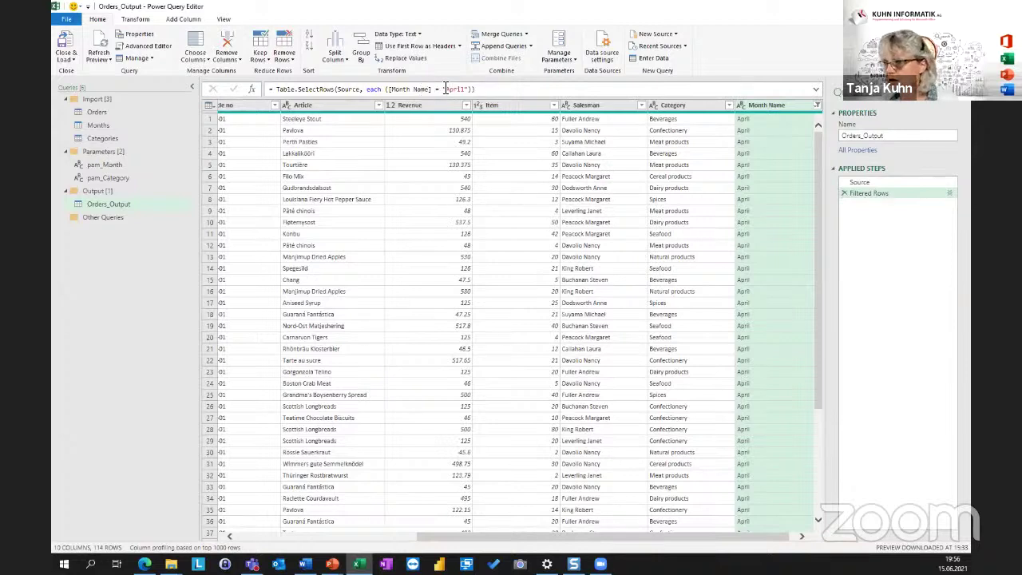
left_click_drag(445, 88, 471, 89)
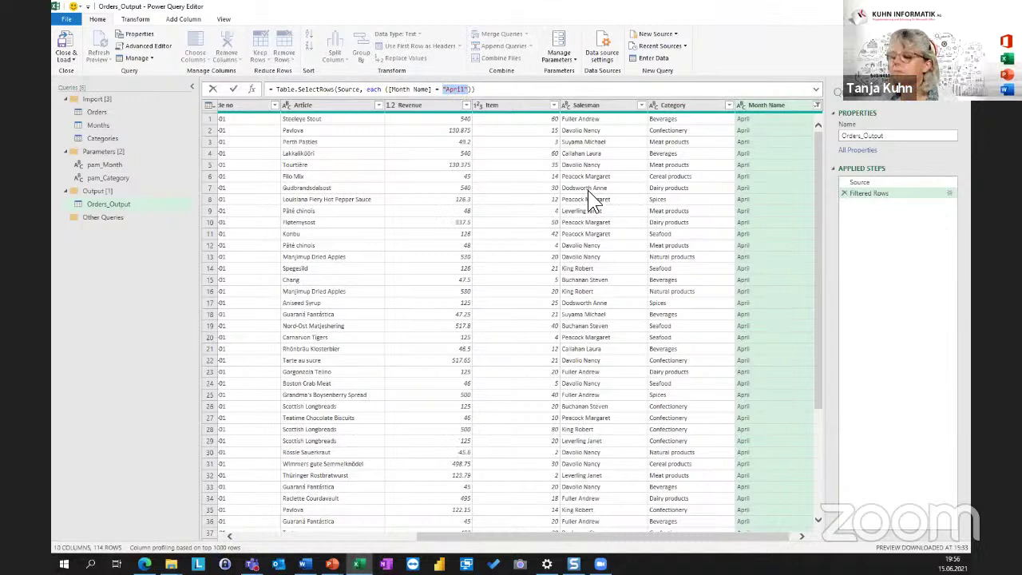
type("pam_Month")
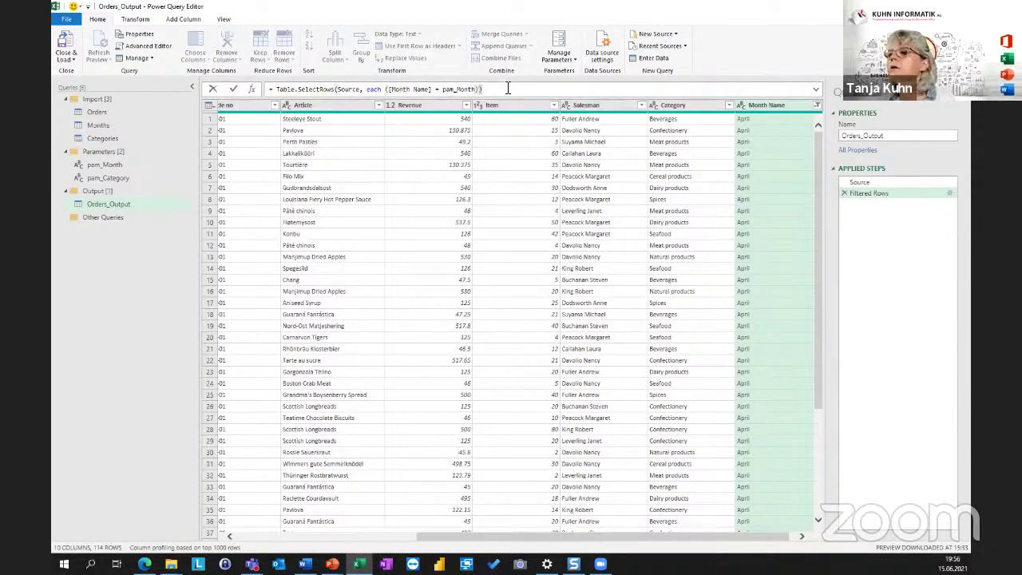
key("Return")
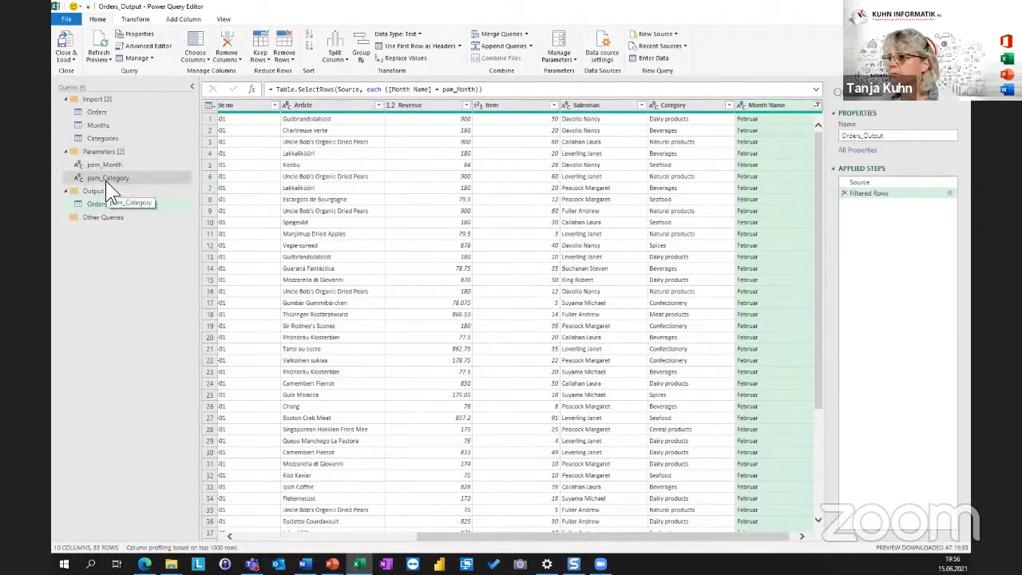
Filter Category to Natural products, then swap that value in the formula for pam_Category.
left_click(728, 105)
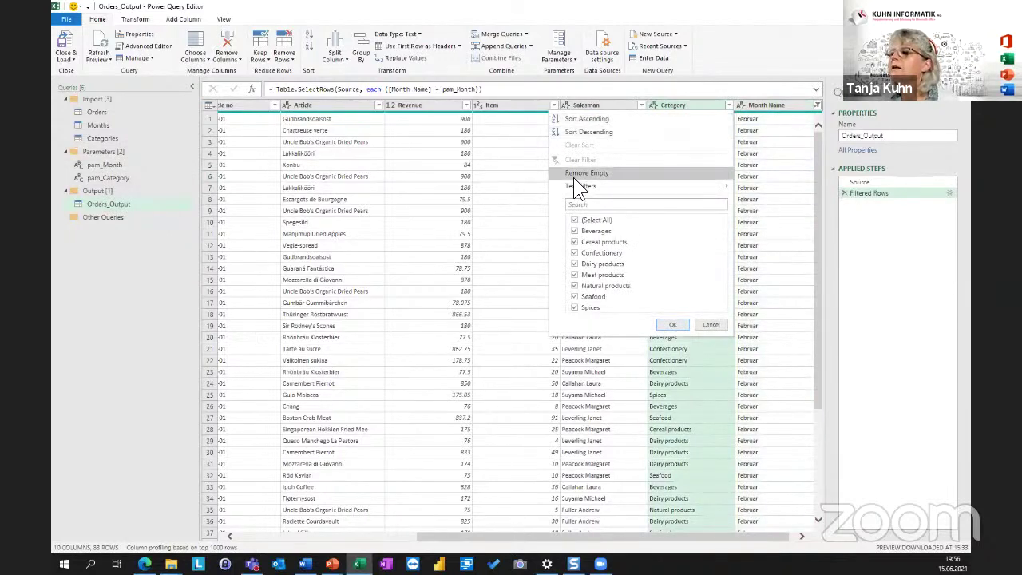
left_click(574, 220)
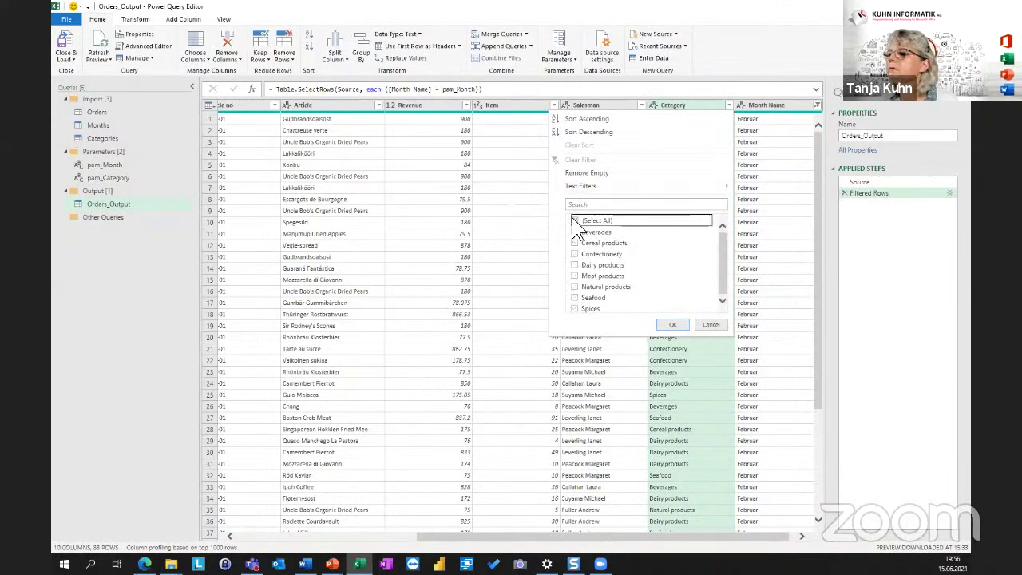
left_click(575, 286)
left_click(672, 324)
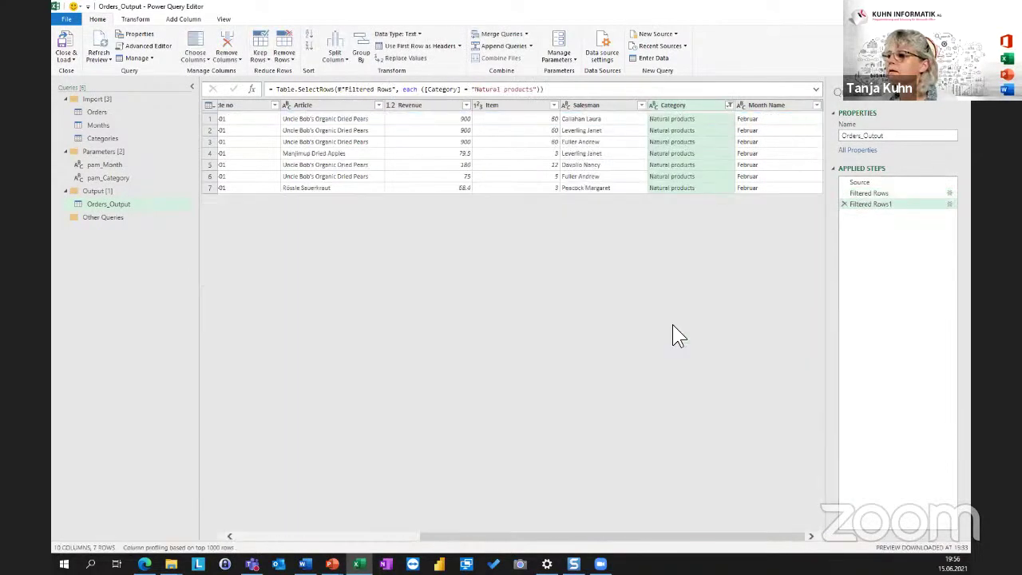
double_click(104, 178)
key("ctrl+c")
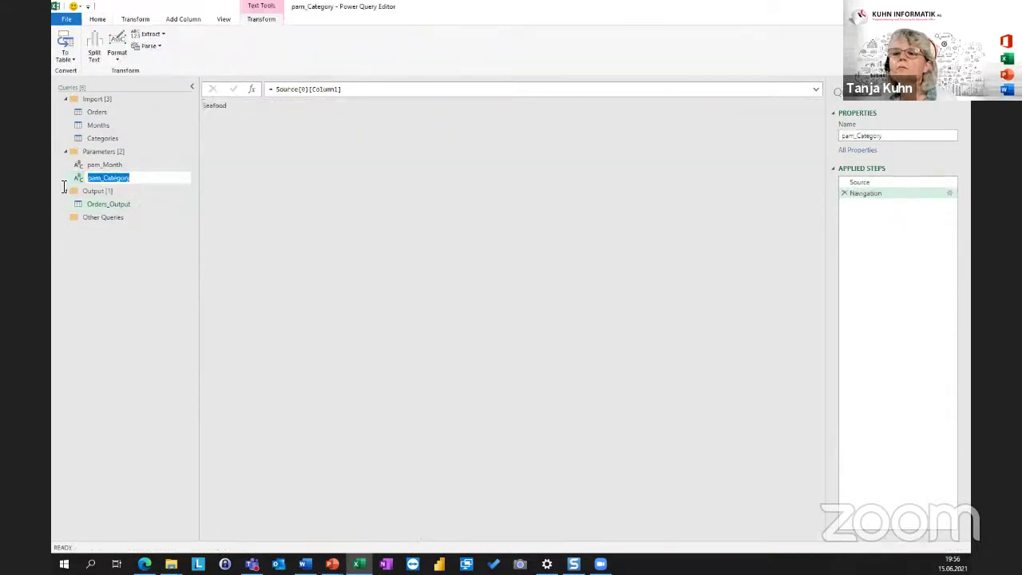
left_click(104, 204)
left_click(101, 205)
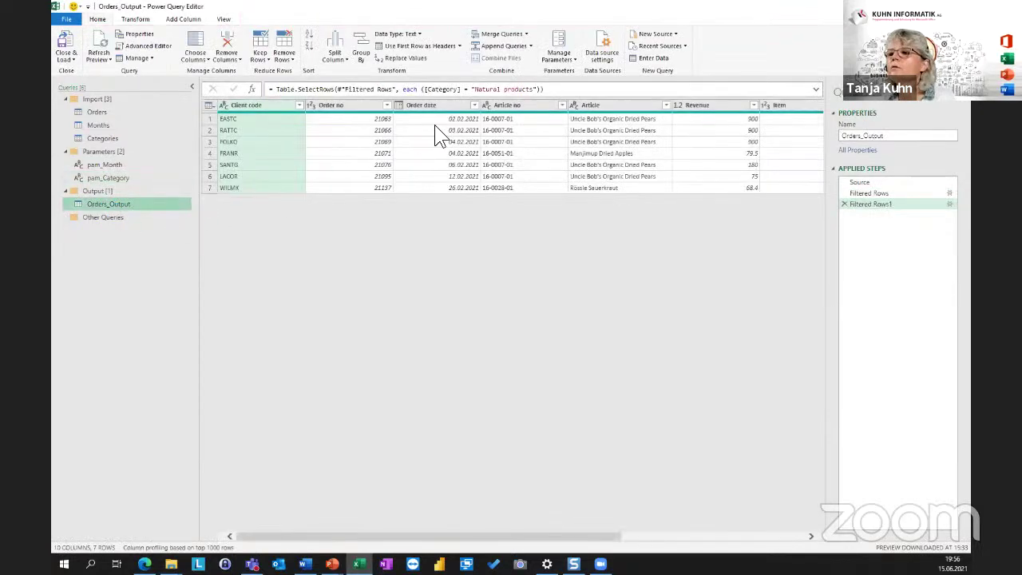
left_click_drag(471, 89, 538, 89)
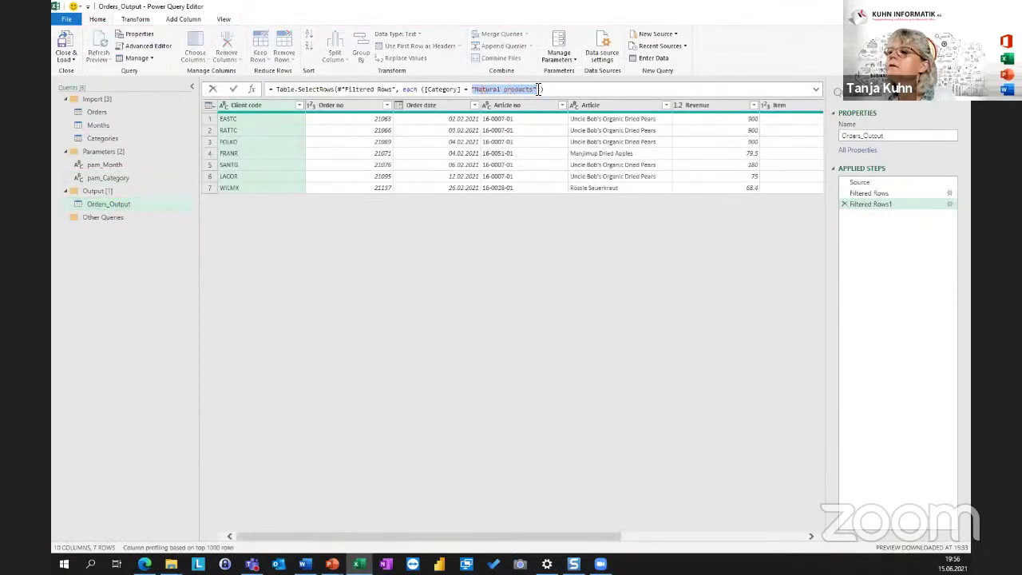
key("ctrl+v")
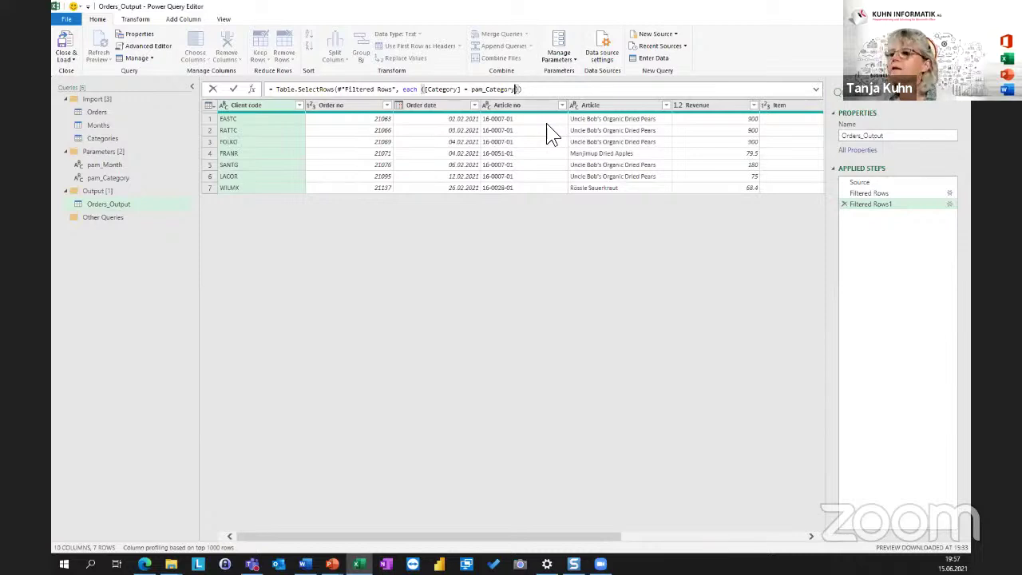
key("Return")
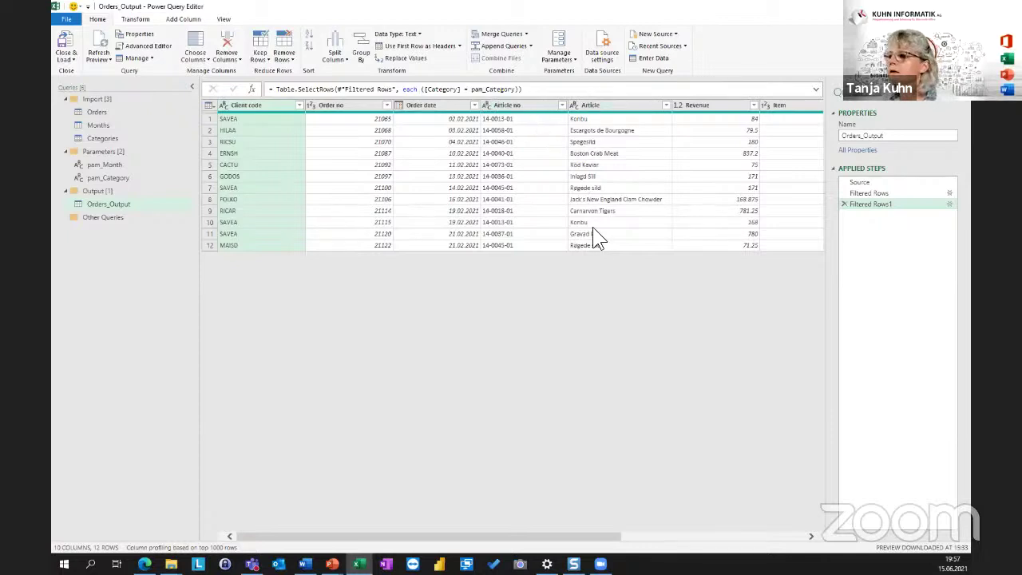
left_click(796, 537)
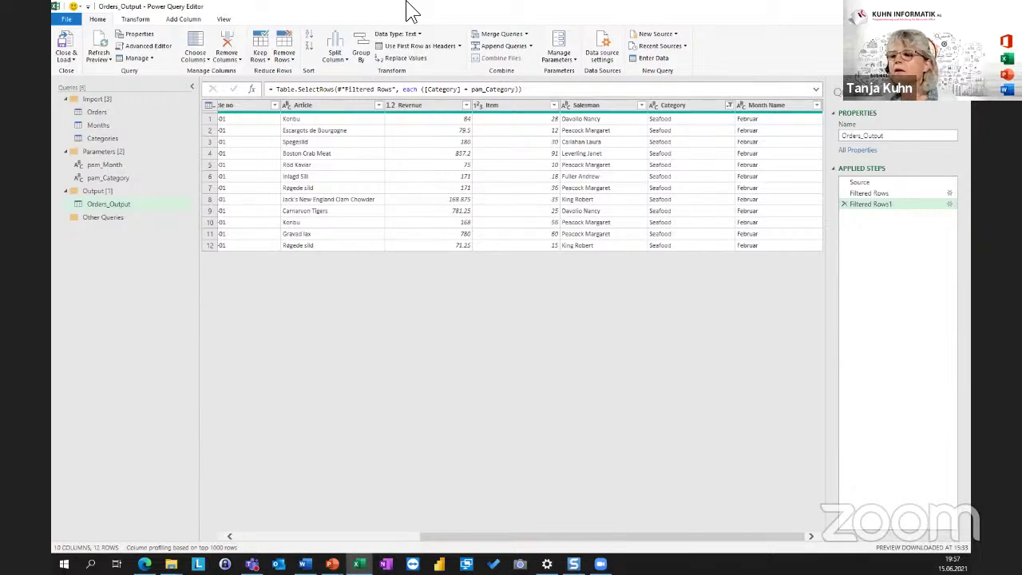
Resize the editor window and review pam_Month, pam_Category and Orders_Output.
double_click(408, 7)
double_click(523, 105)
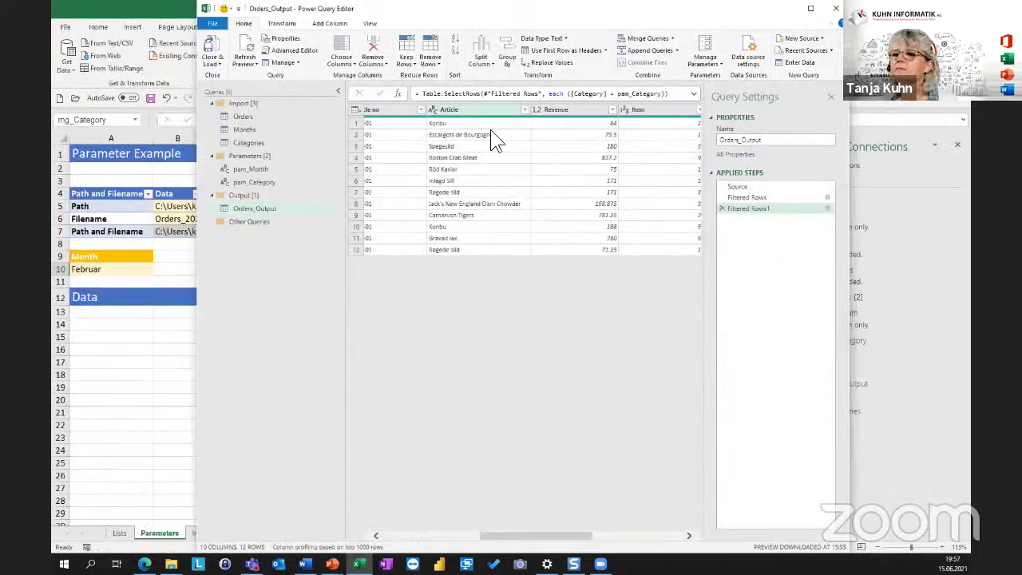
left_click(248, 171)
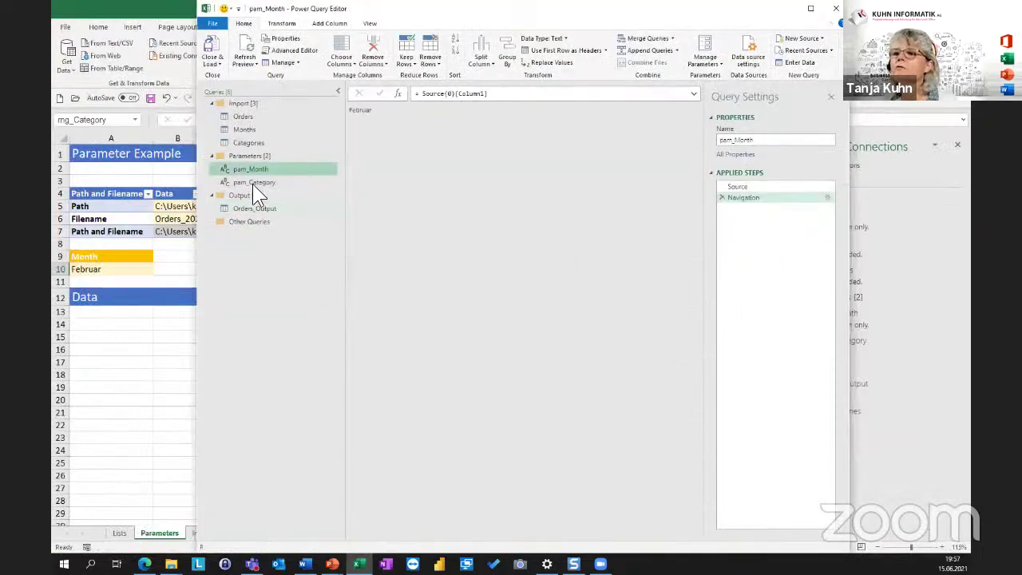
left_click(251, 182)
left_click(254, 170)
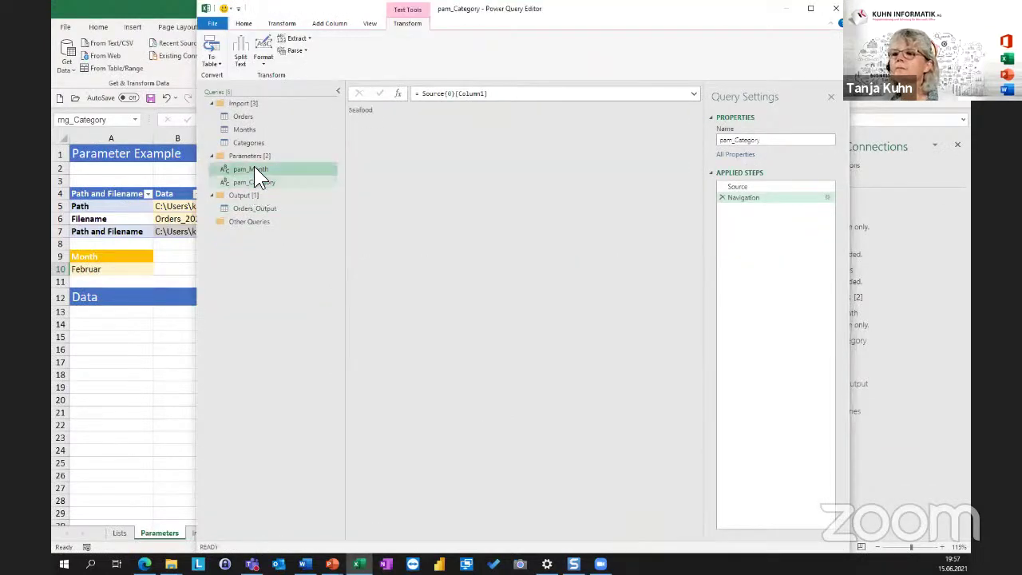
left_click(267, 209)
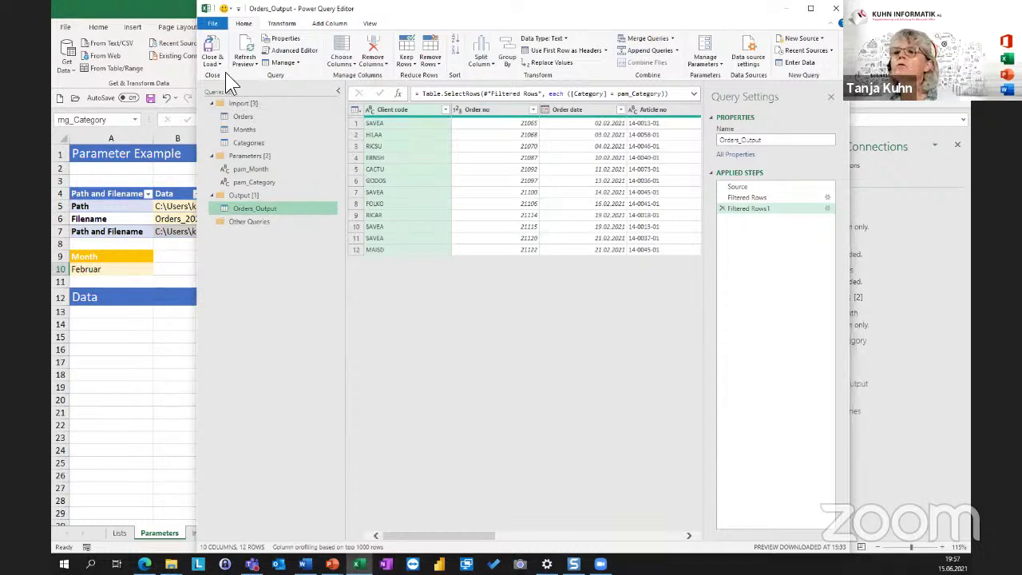
key("ctrl")
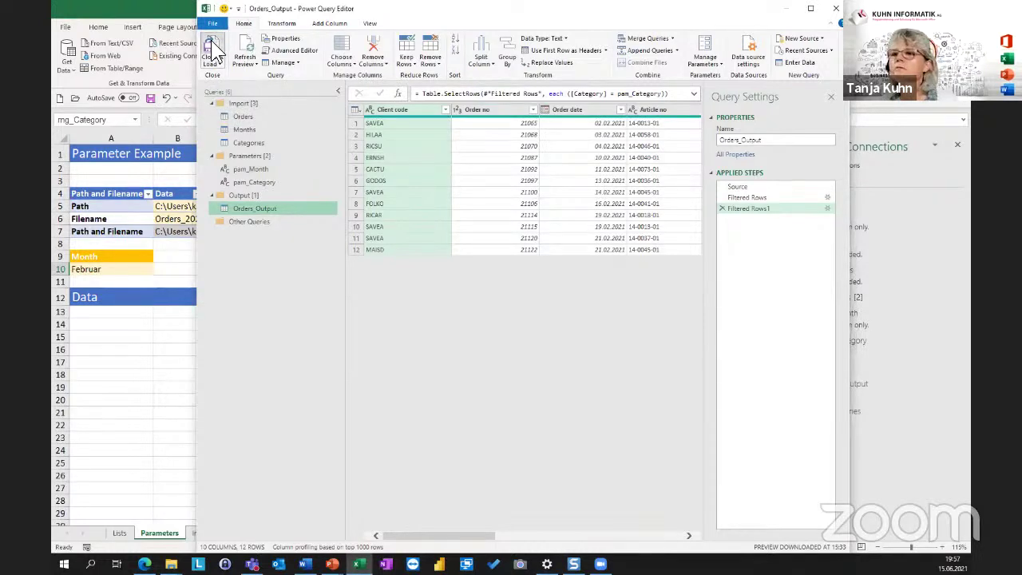
Close the editor, loading Orders_Output as a connection only.
left_click(219, 67)
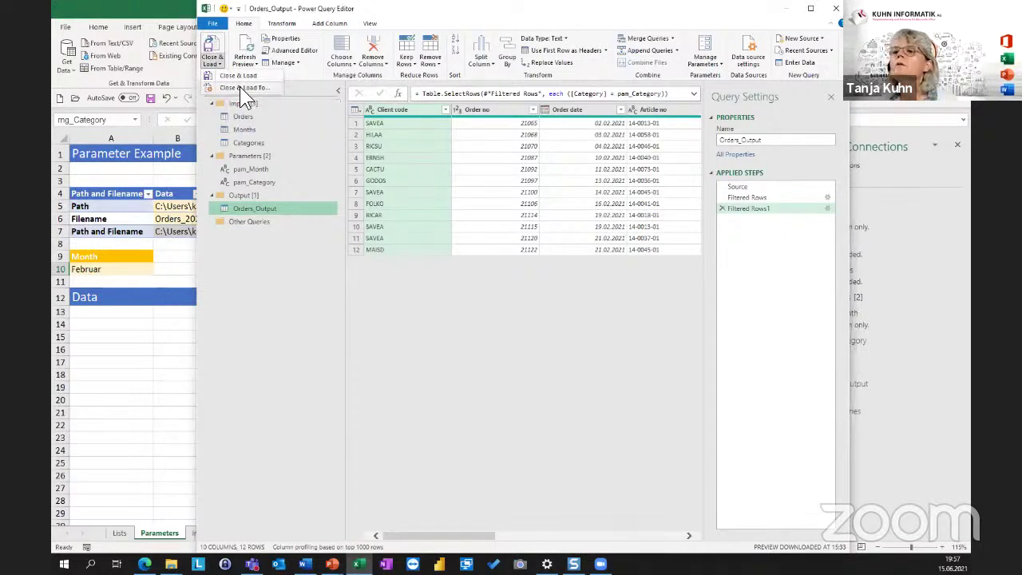
left_click(240, 88)
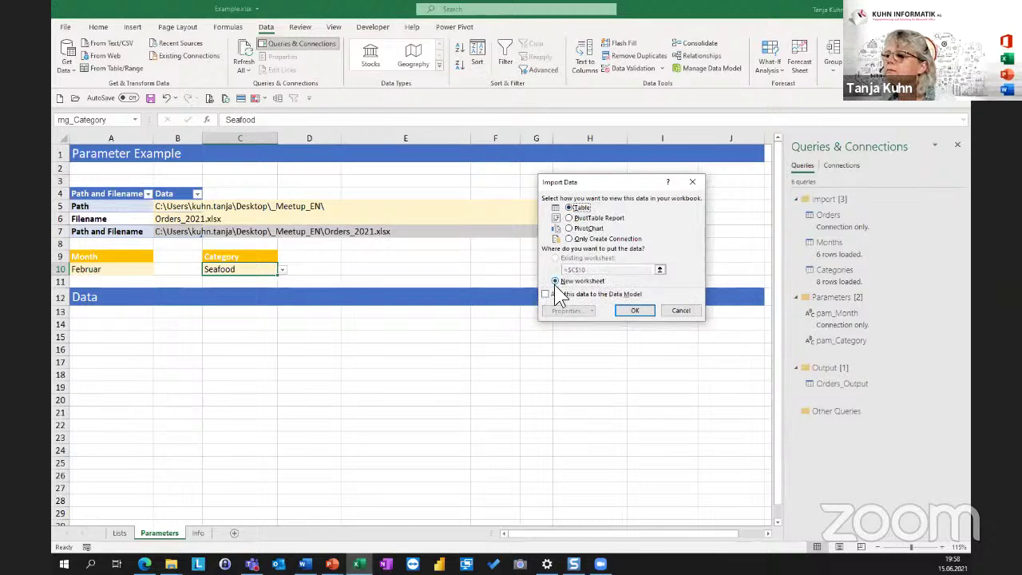
left_click(594, 238)
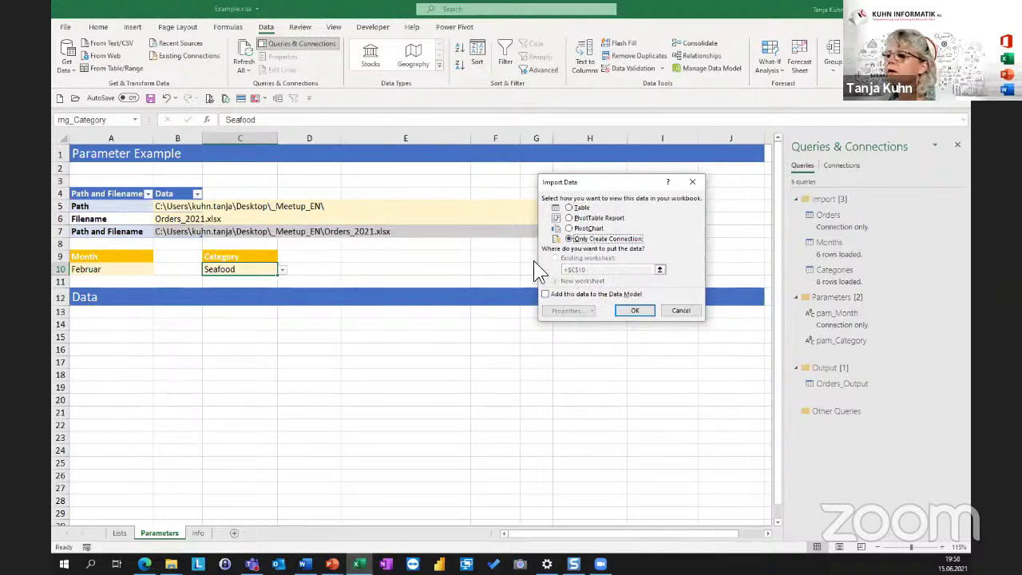
left_click(642, 313)
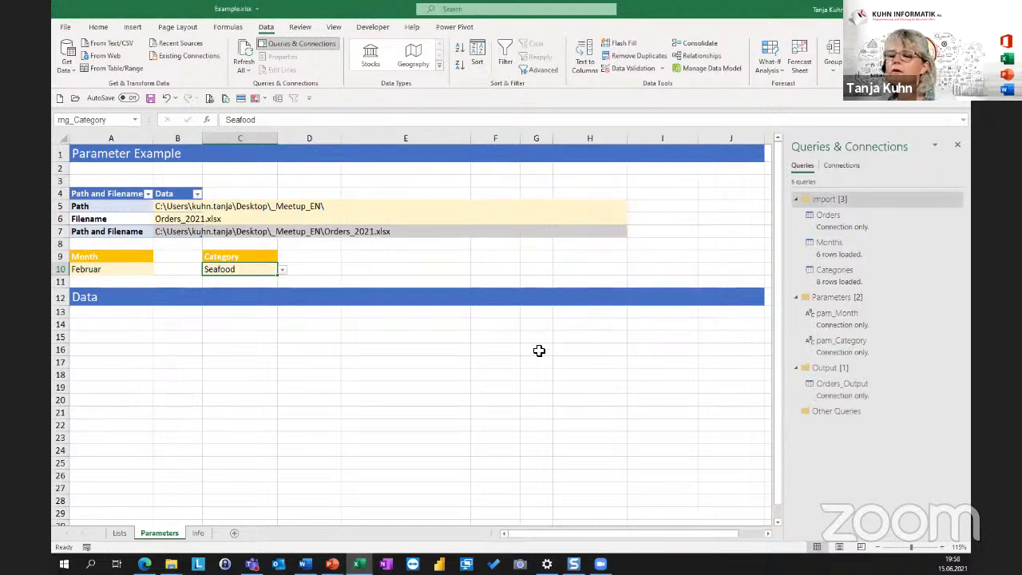
left_click(103, 326)
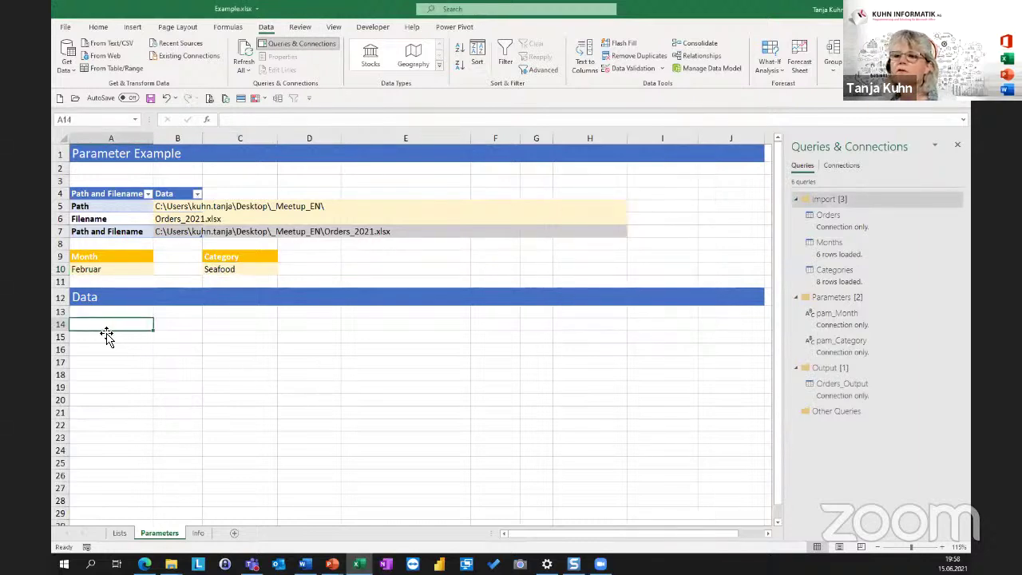
Load Orders_Output as a table at cell A14 on the Parameters sheet.
left_click(240, 271)
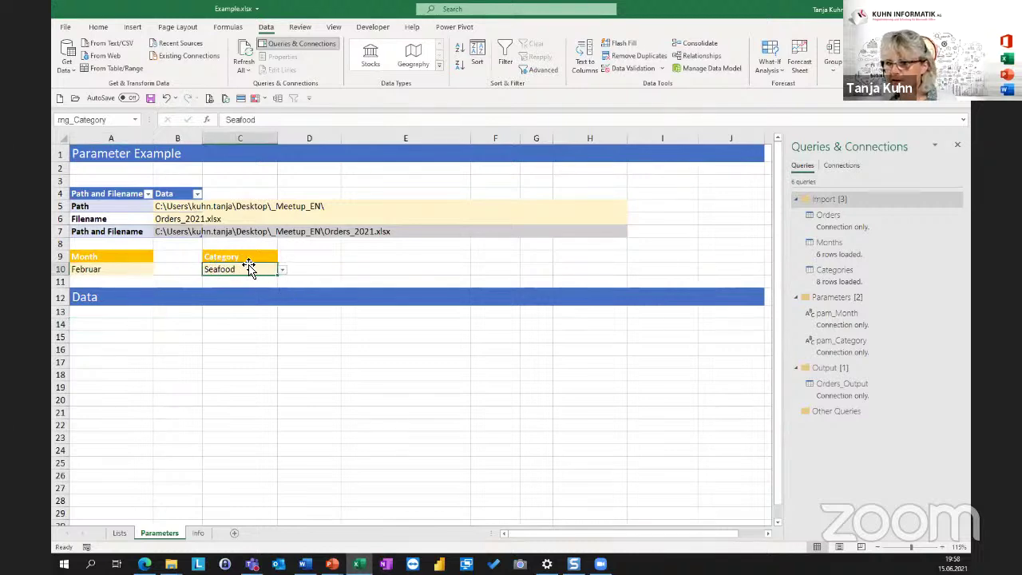
left_click(101, 330)
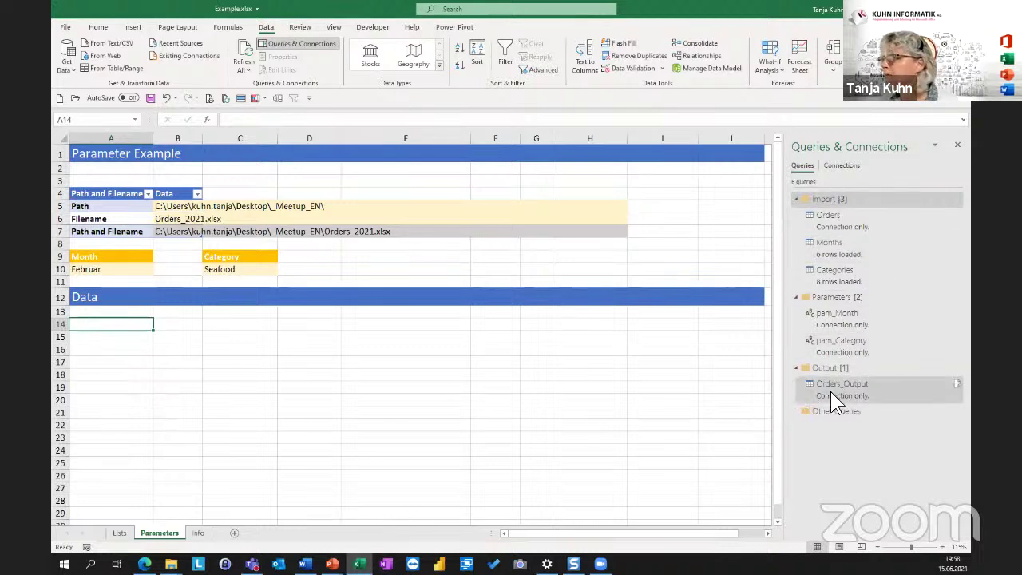
mouse_move(848, 389)
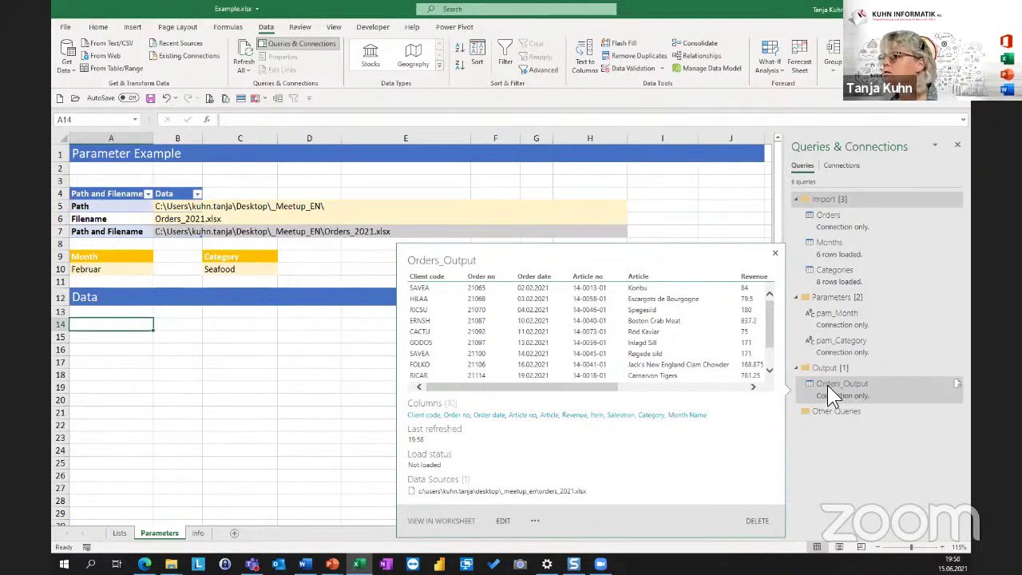
right_click(845, 388)
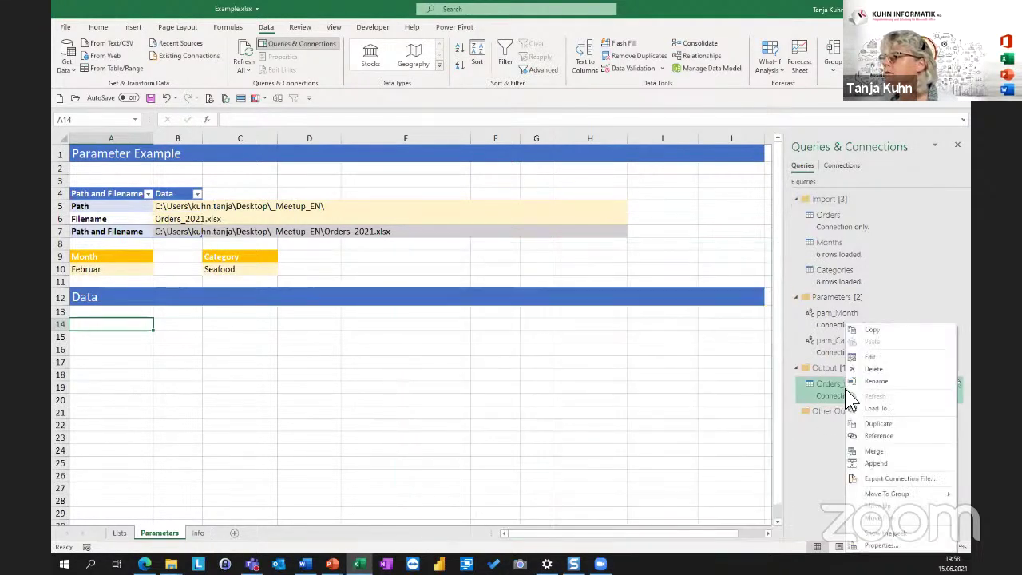
left_click(898, 409)
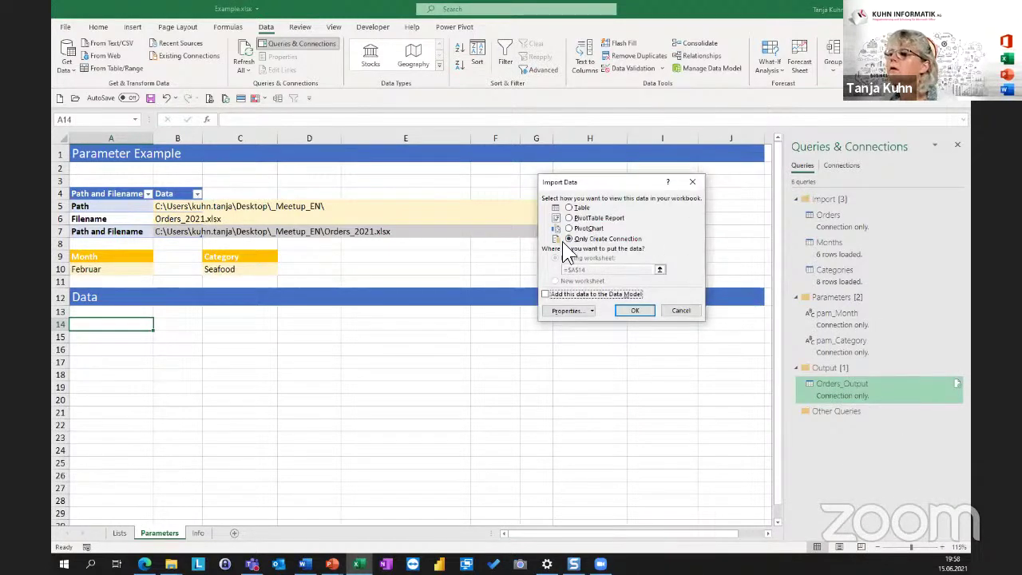
left_click(570, 208)
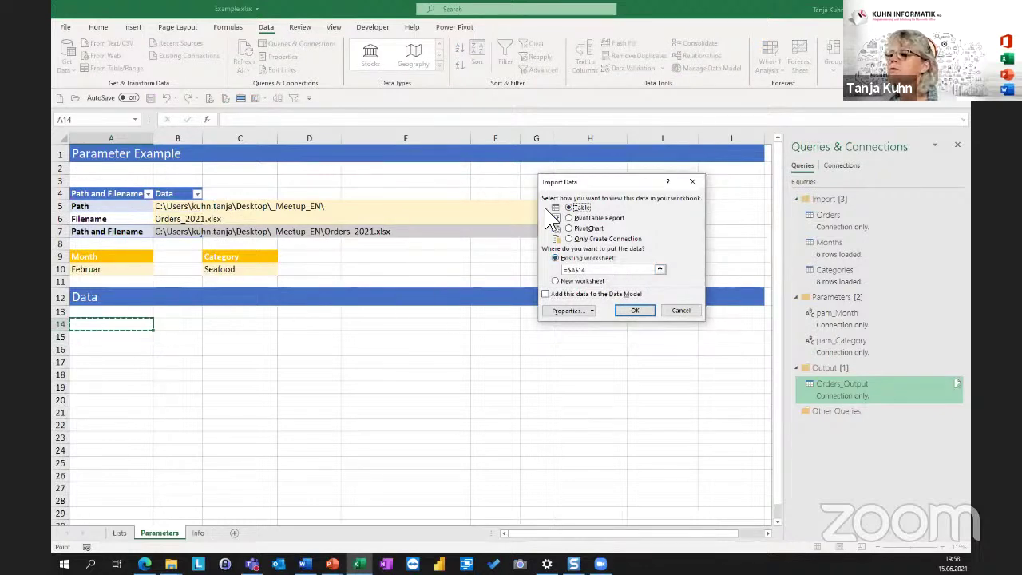
left_click(631, 309)
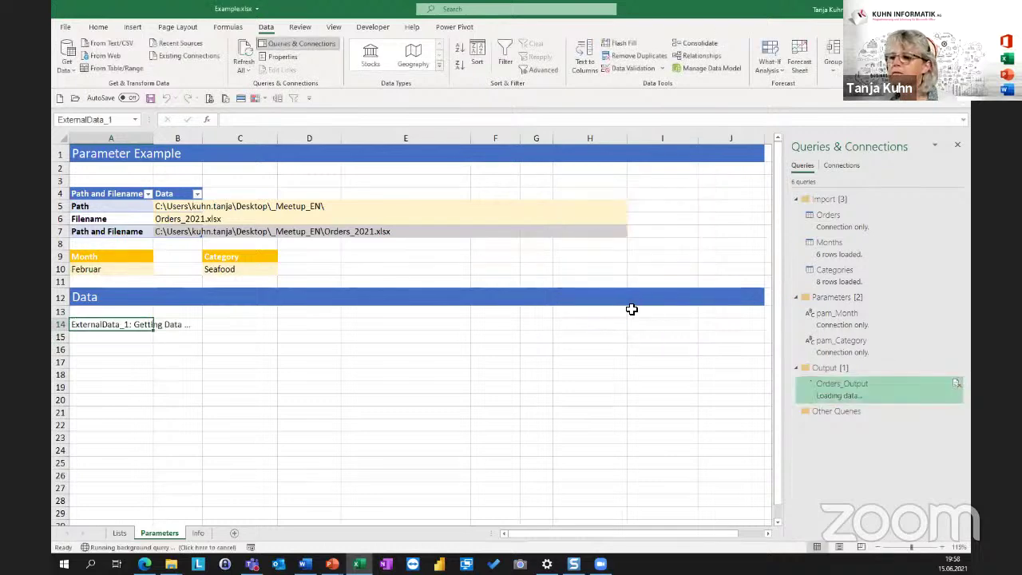
Inspect the loaded Seafood order rows, including Boston Crab Meat and its Category value.
left_click(150, 352)
left_click(319, 366)
left_click(604, 351)
left_click(230, 365)
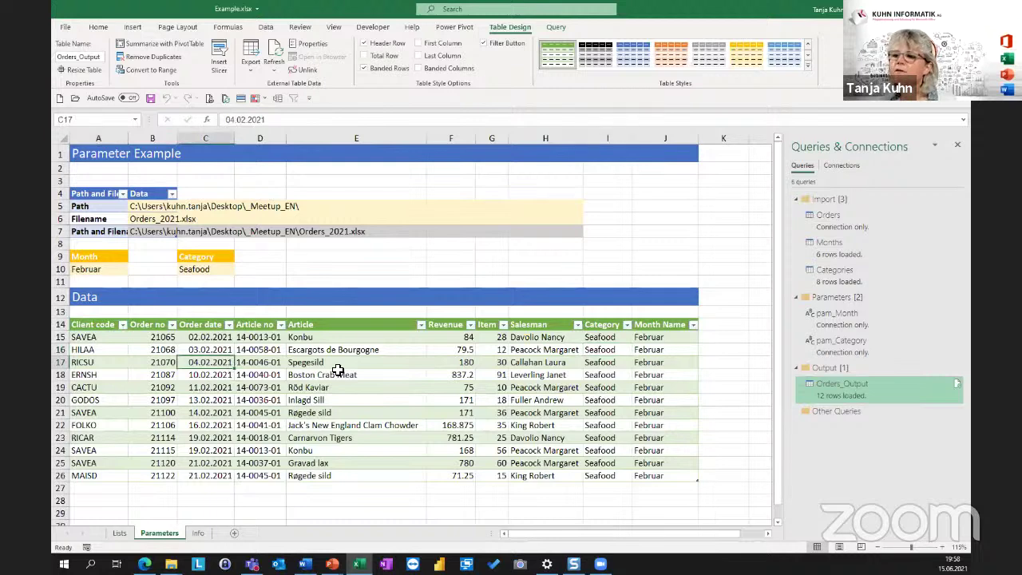
left_click(340, 375)
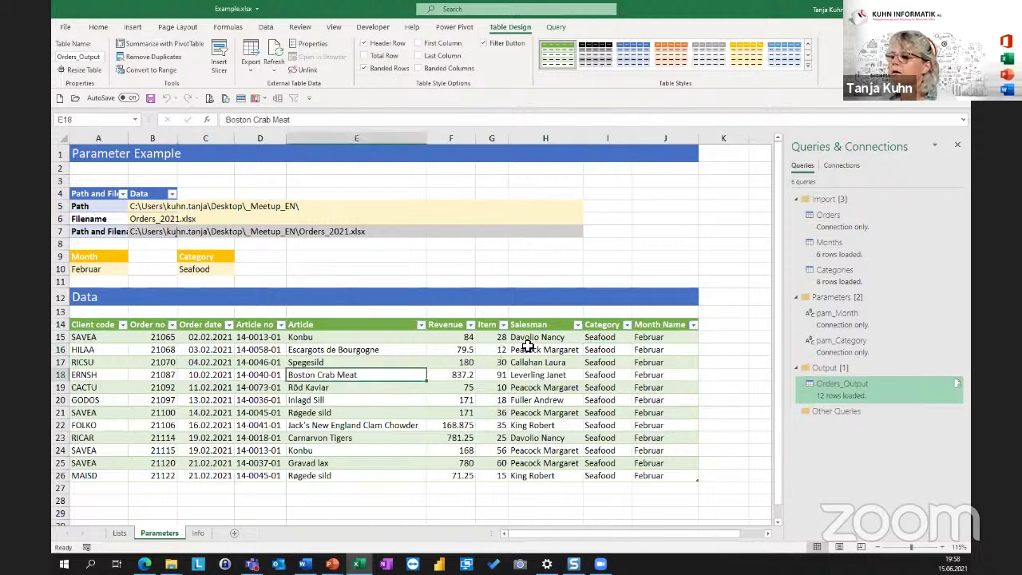
left_click(600, 351)
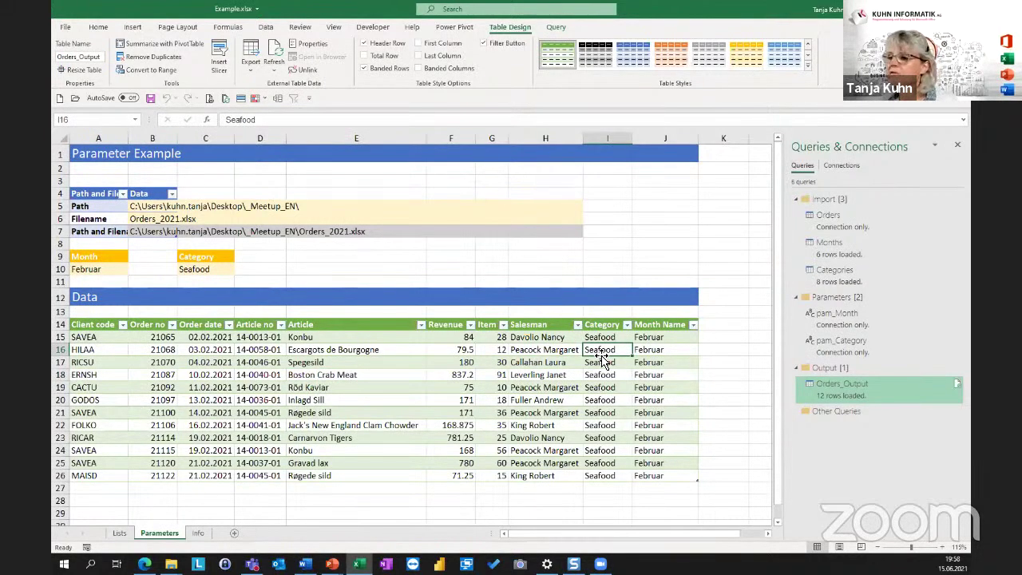
Switch the C10 category to Beverages and refresh all queries.
left_click(197, 270)
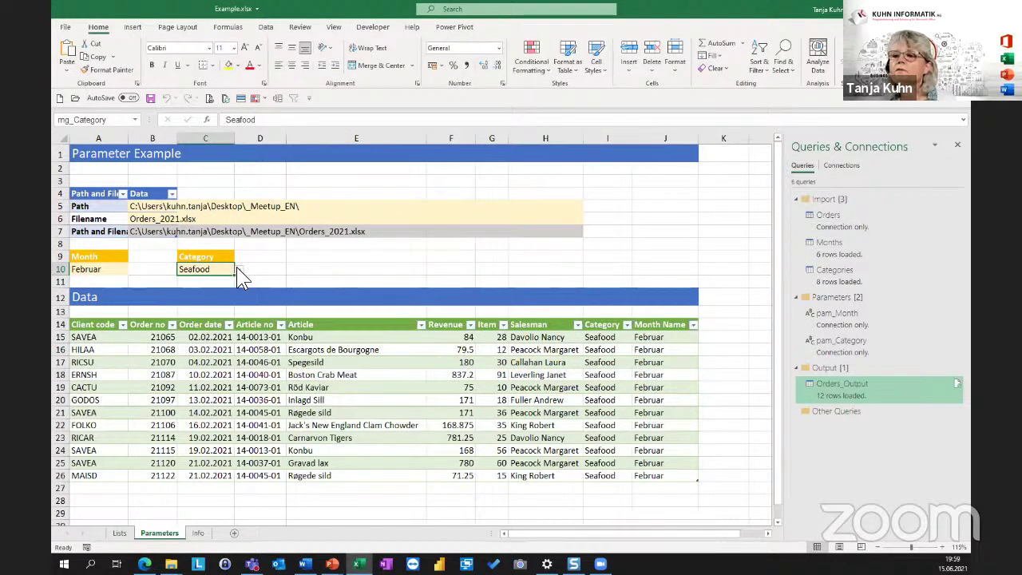
left_click(237, 268)
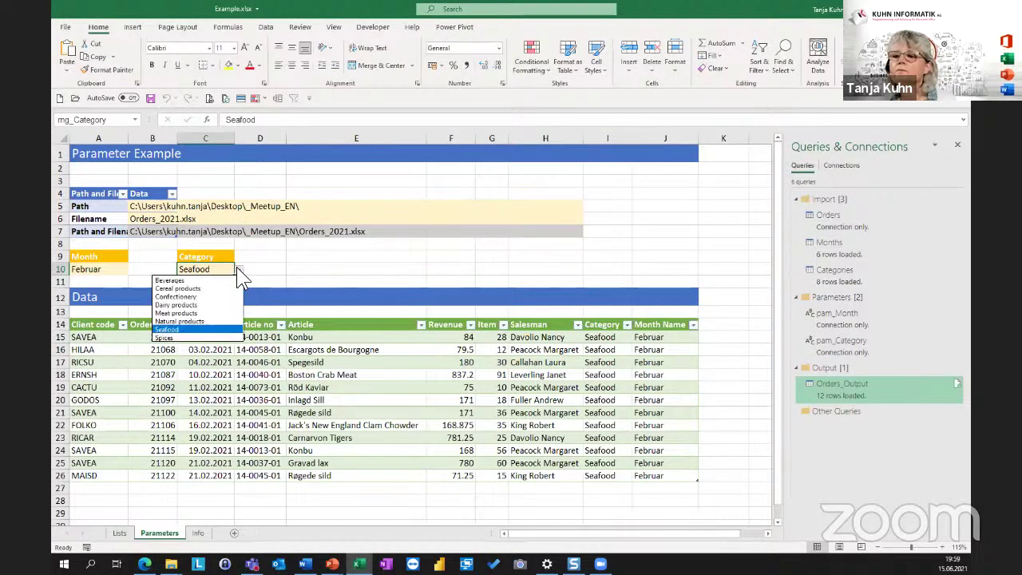
left_click(170, 281)
left_click(196, 379)
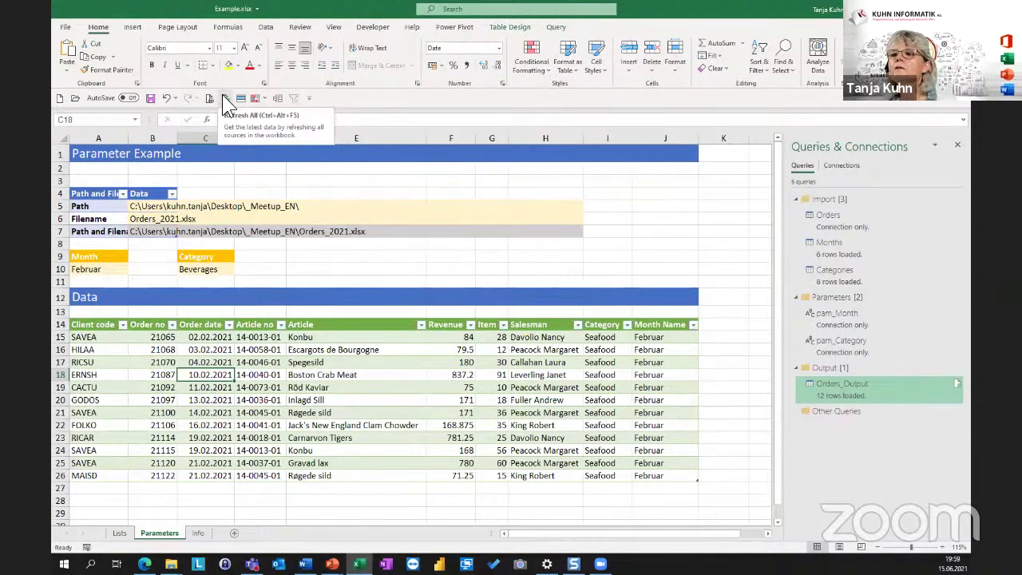
left_click(309, 98)
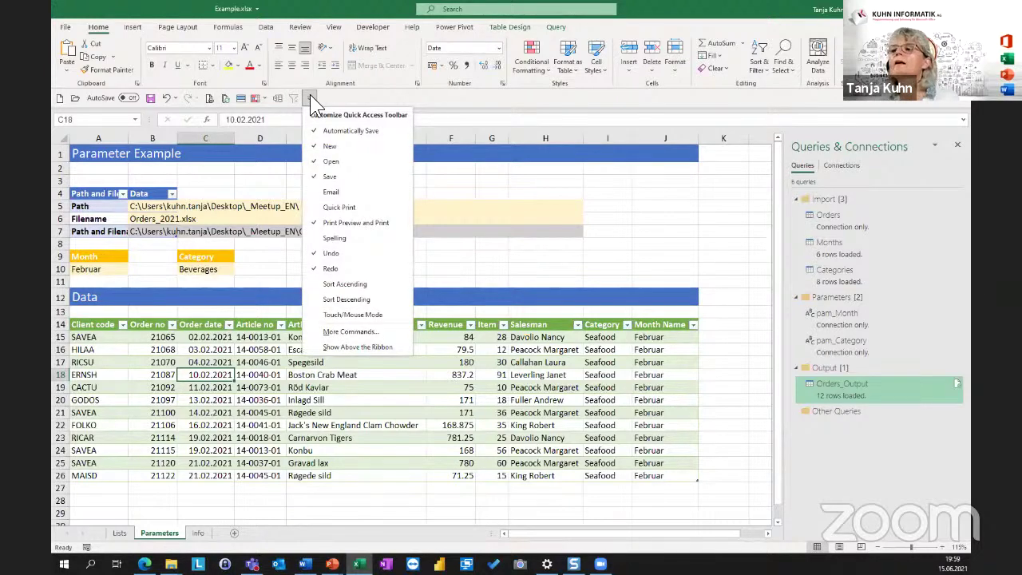
left_click(338, 94)
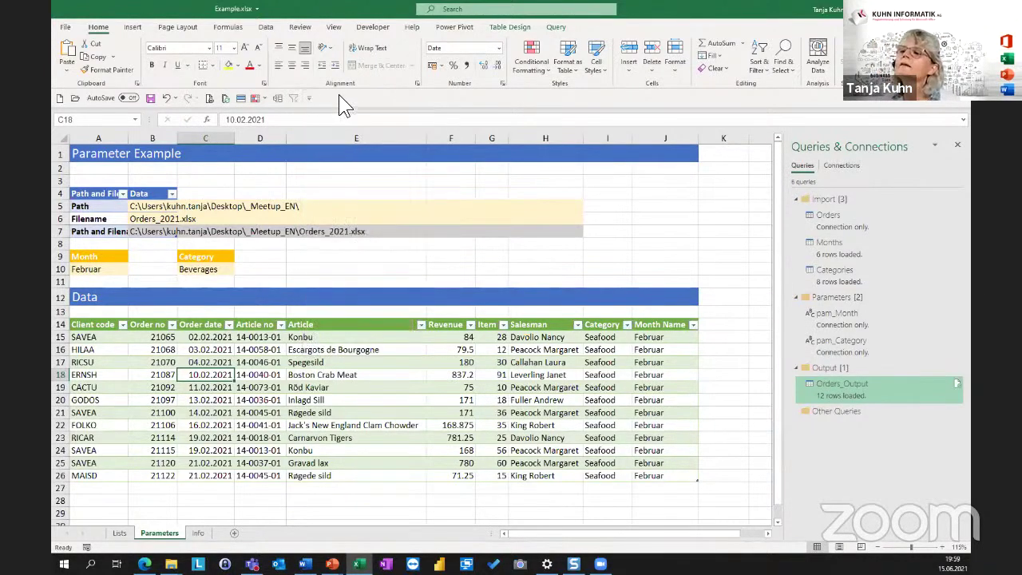
left_click(226, 97)
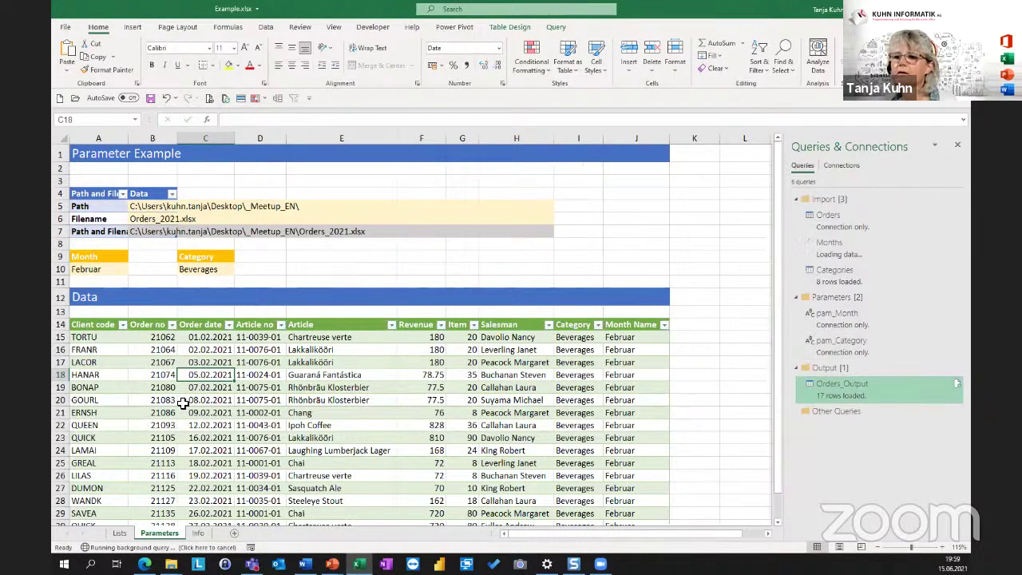
Check the refreshed Beverages rows, then open the month list in A10.
left_click(579, 374)
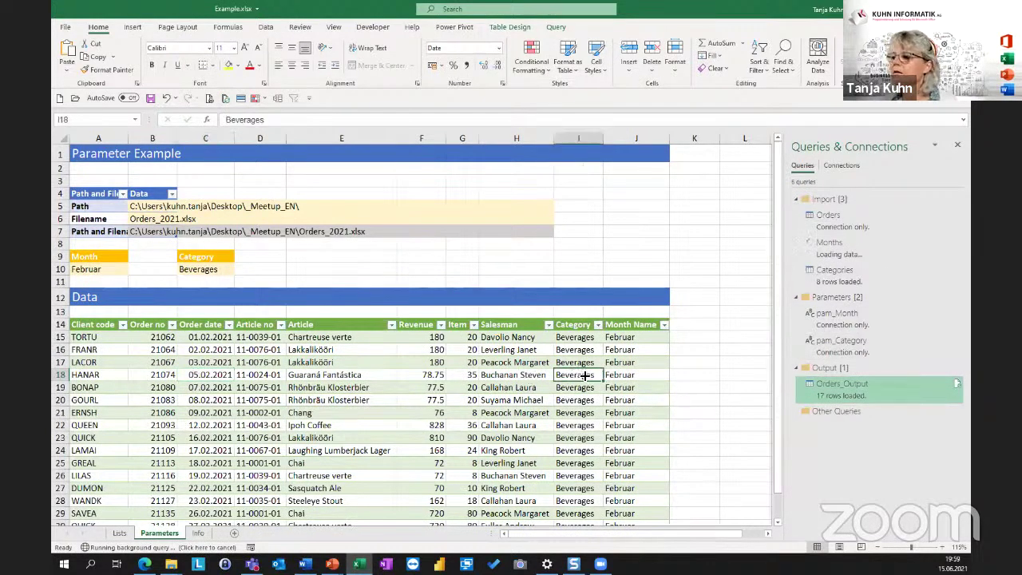
left_click(640, 362)
left_click(562, 362)
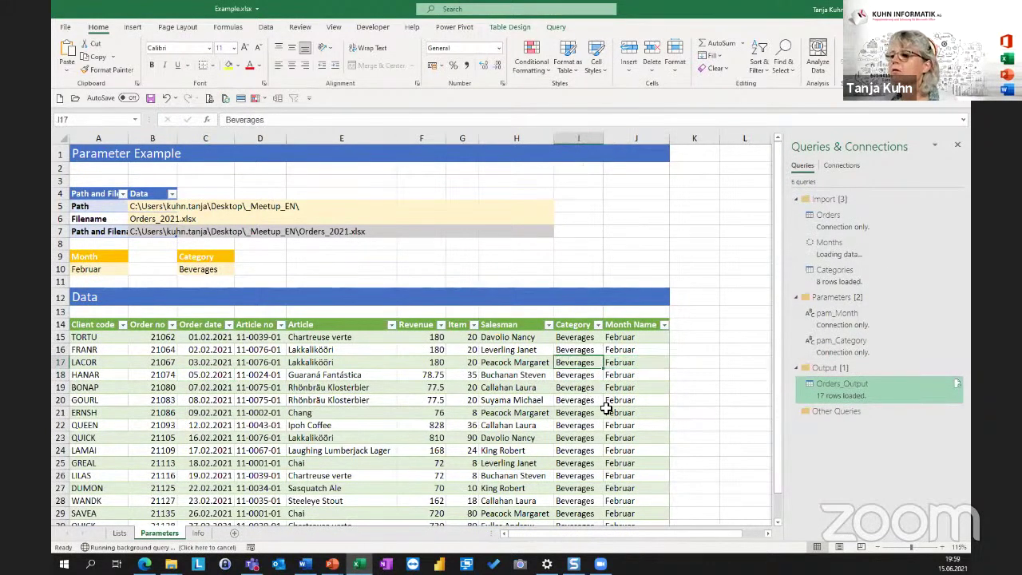
left_click(123, 375)
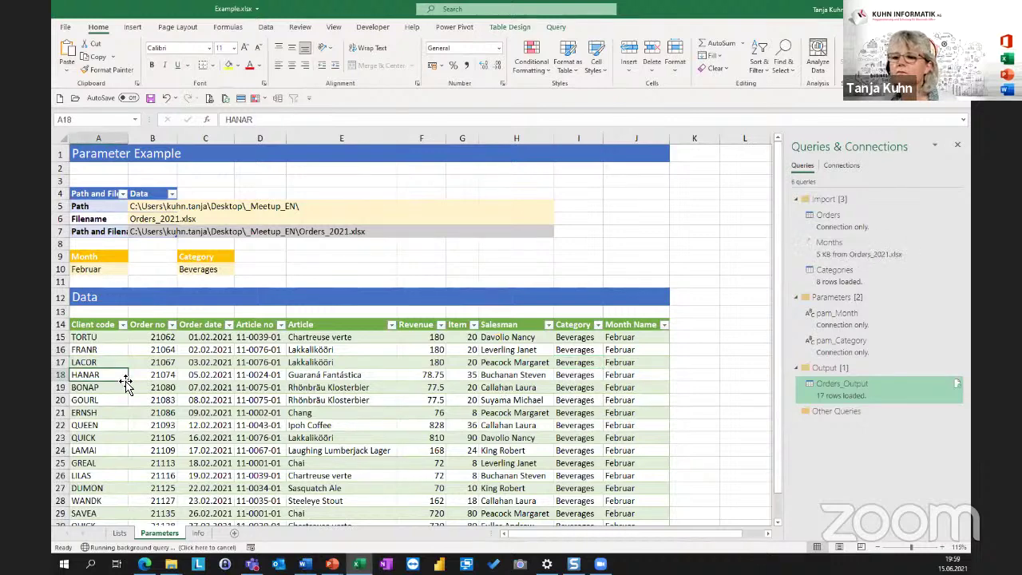
left_click(115, 270)
left_click(132, 270)
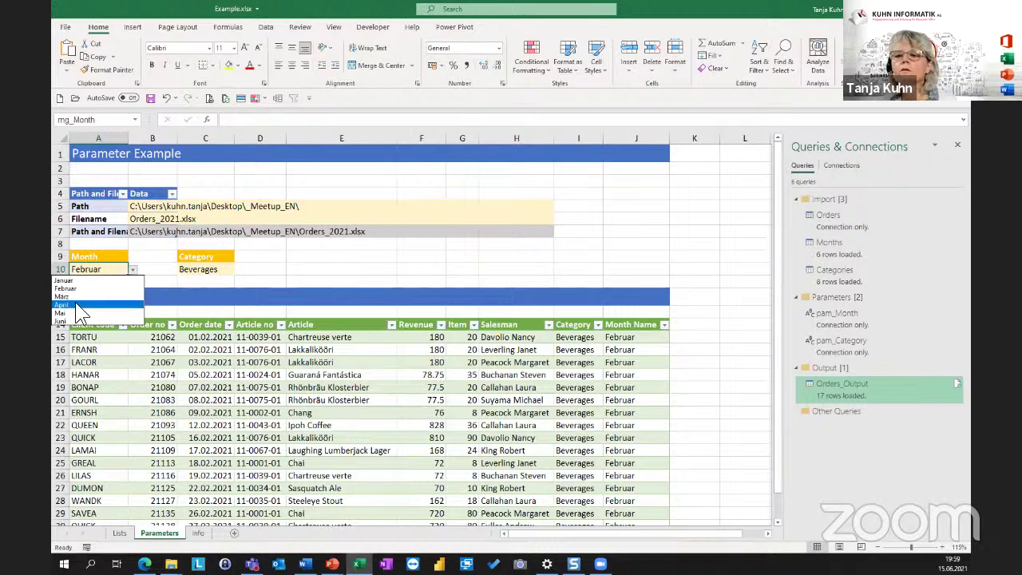
Choose April as the month and change the B6 file name to Orders_2020.xlsx.
left_click(84, 305)
left_click(133, 377)
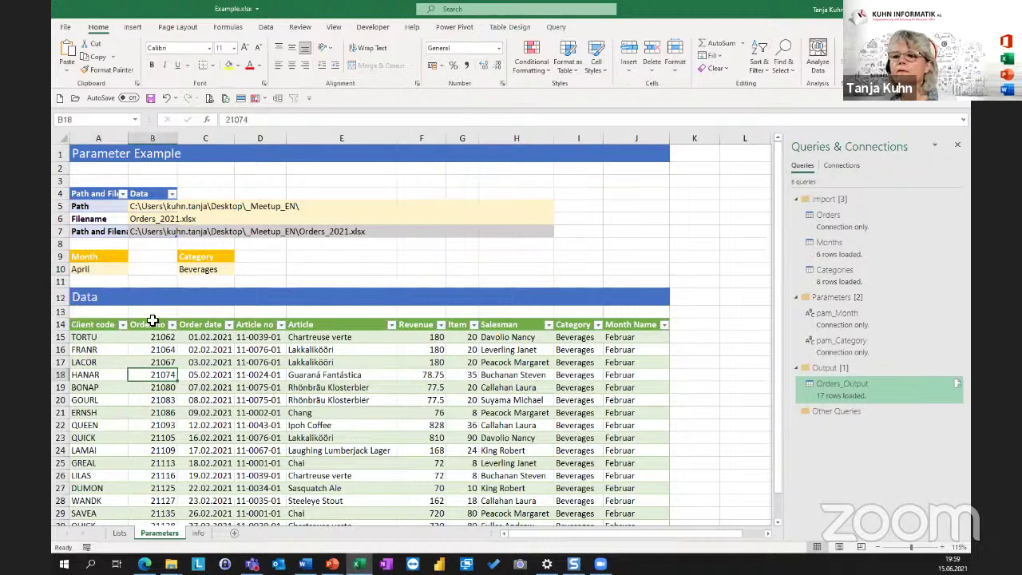
left_click(151, 221)
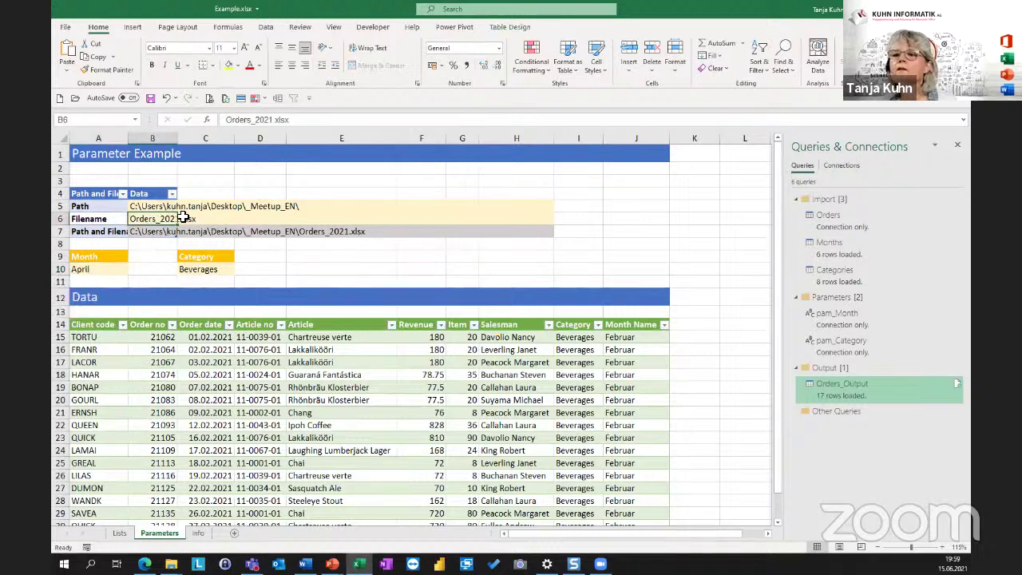
left_click(269, 119)
type("0")
key("Delete")
key("ctrl+Return")
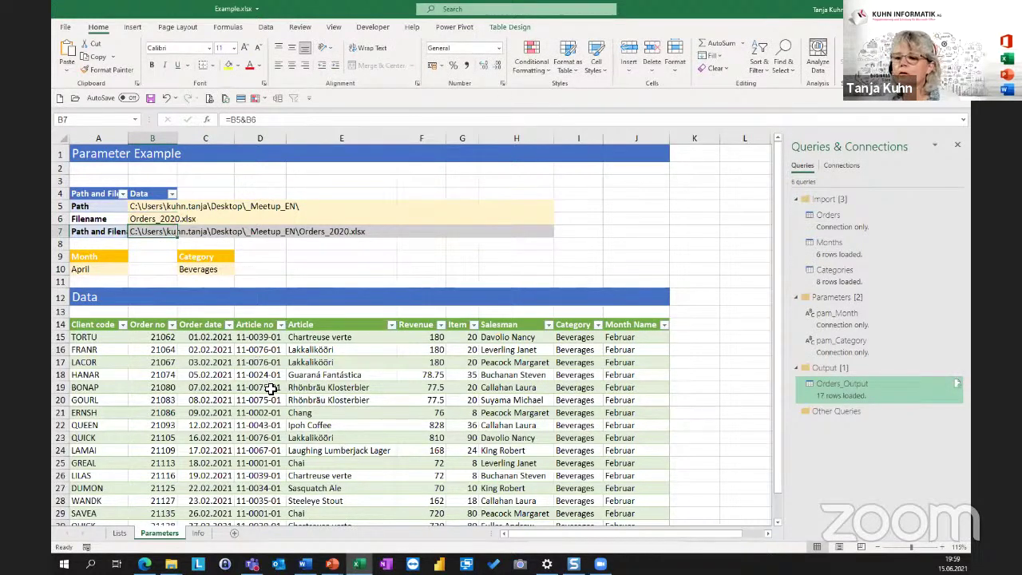
Refresh all queries with Ctrl+Alt+F5 and check the new rows are April Beverages orders.
left_click(272, 389)
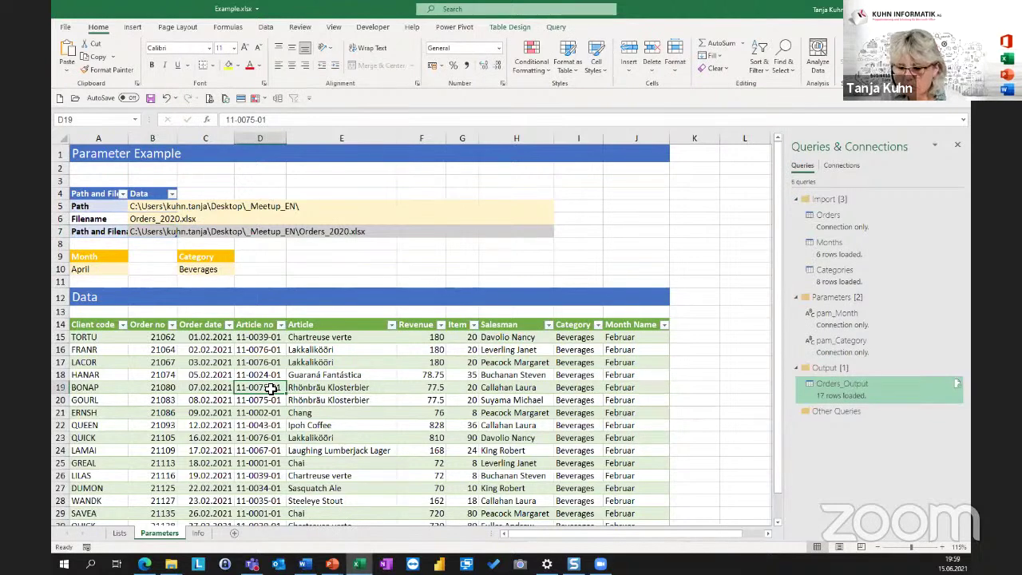
key("ctrl+alt+F5")
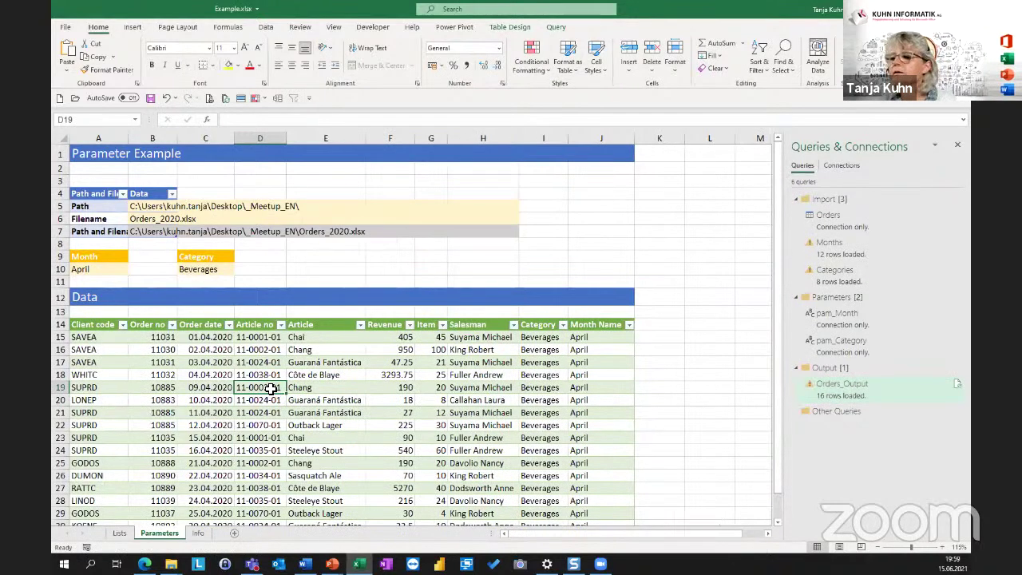
left_click(573, 366)
left_click(534, 364)
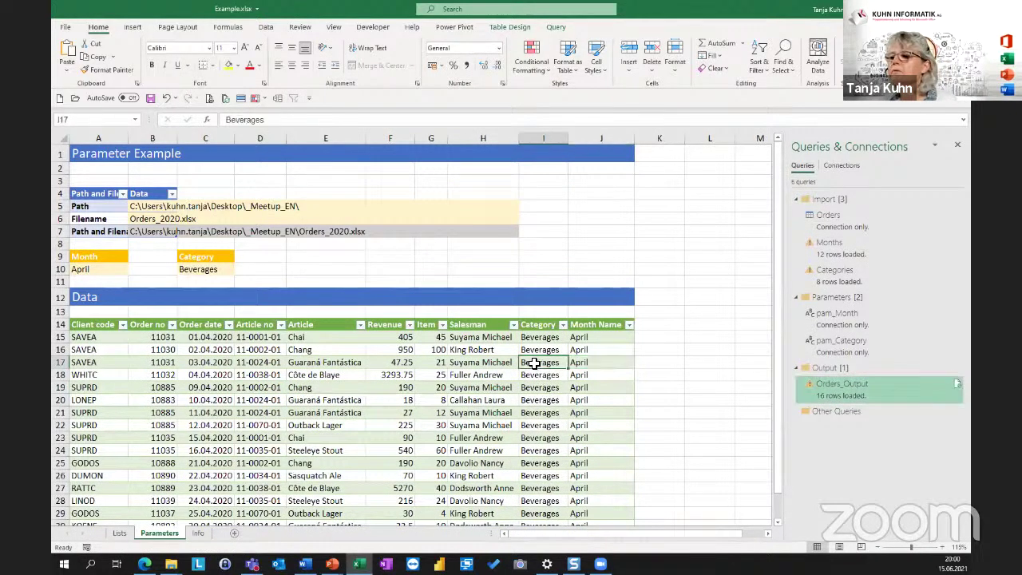
left_click(224, 362)
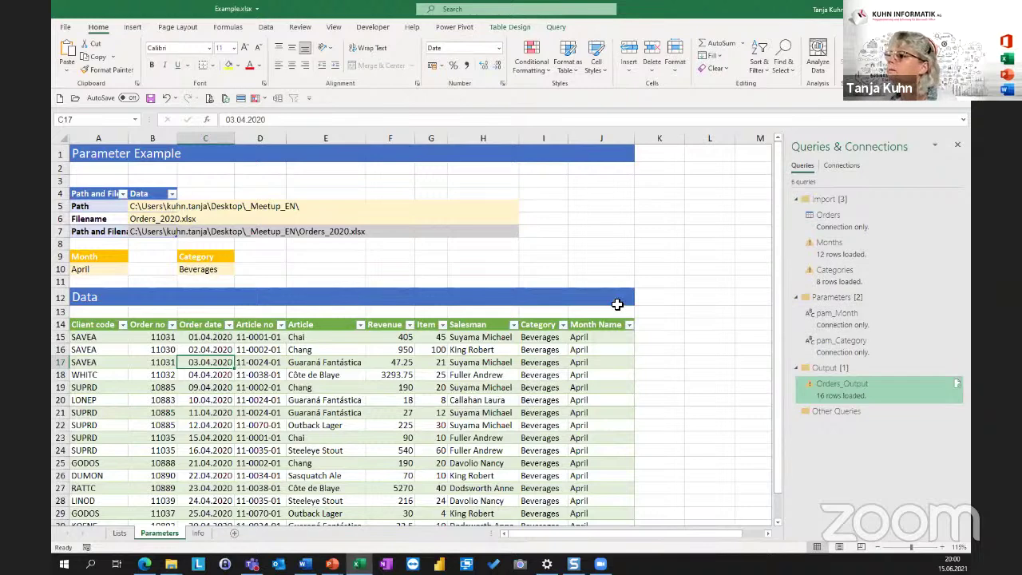
left_click(198, 534)
left_click(120, 533)
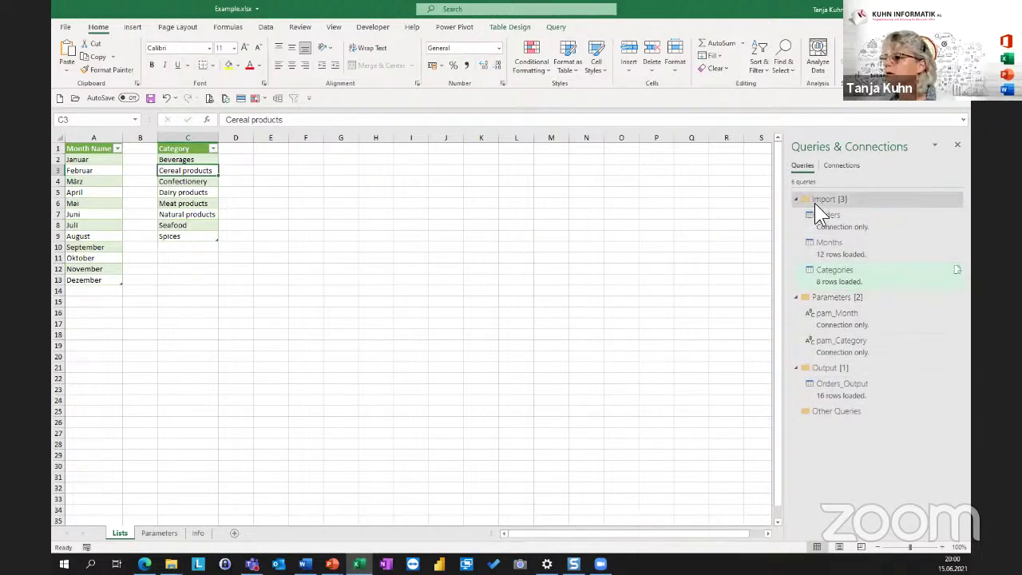
mouse_move(821, 218)
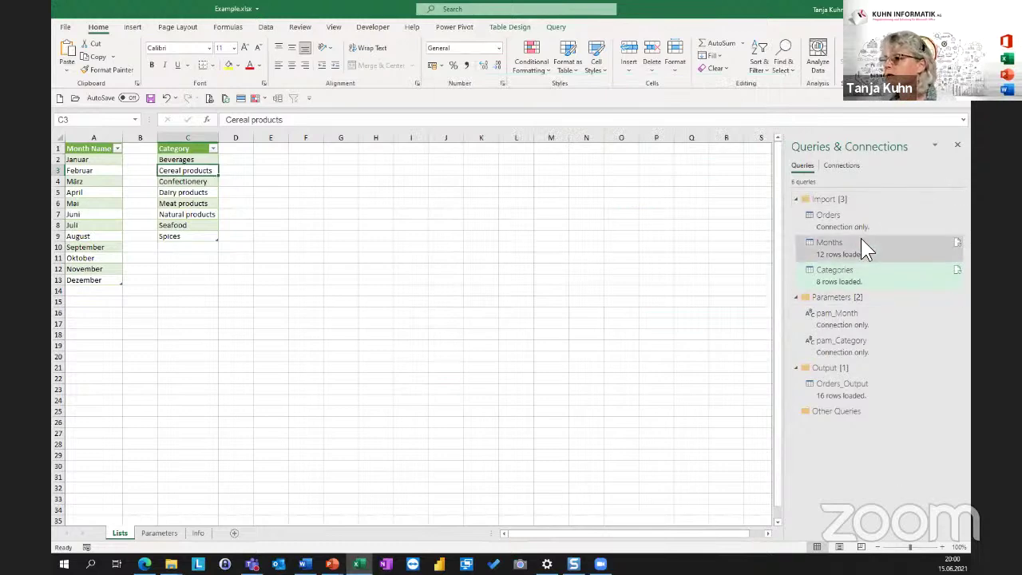
left_click(182, 203)
left_click(110, 203)
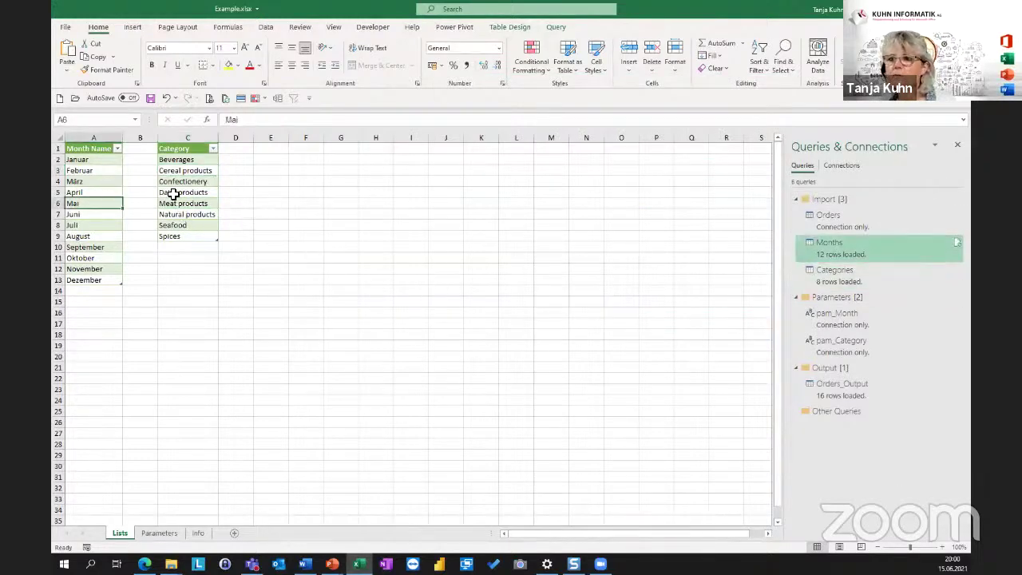
left_click(199, 183)
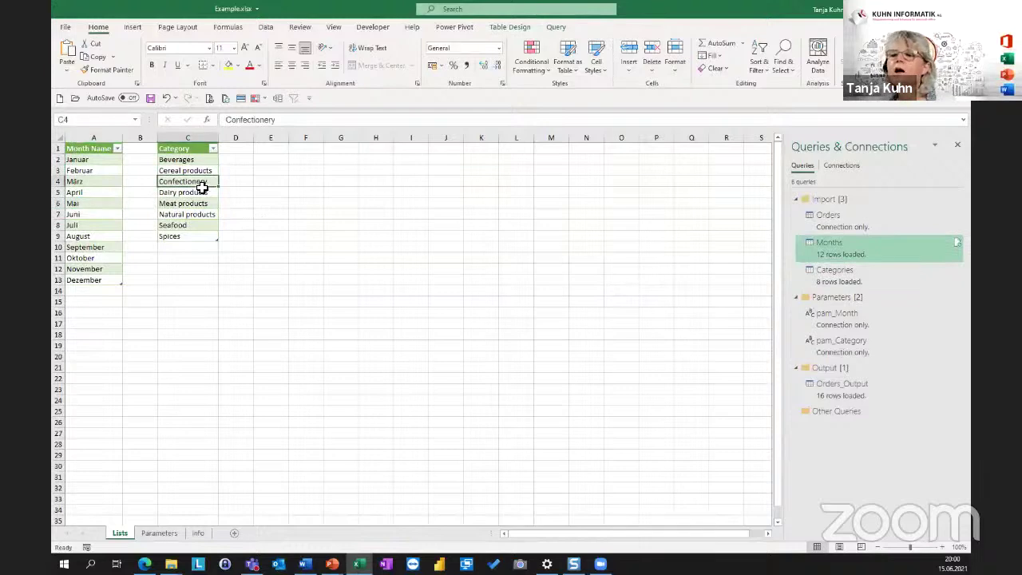
left_click(306, 175)
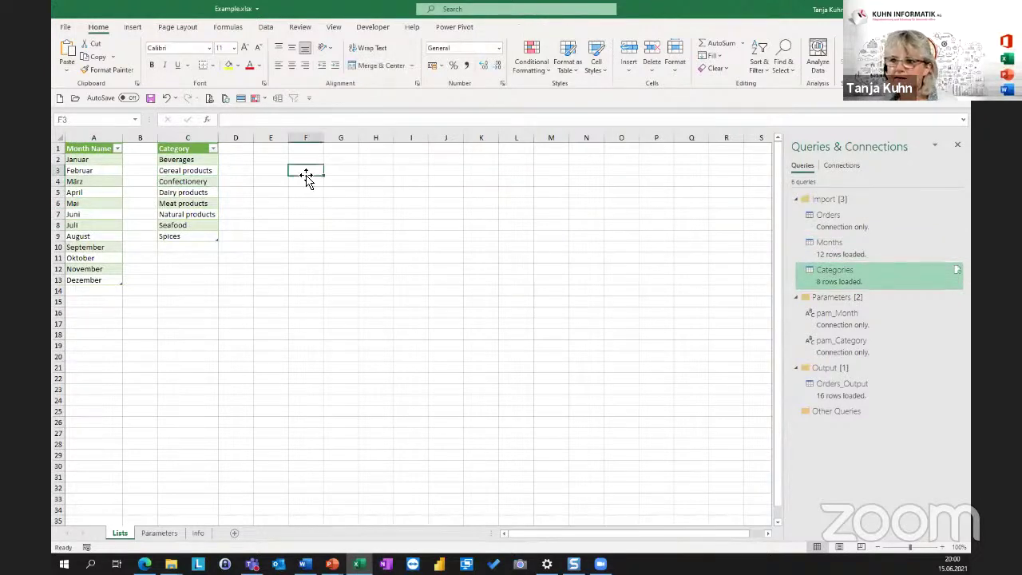
left_click(301, 194)
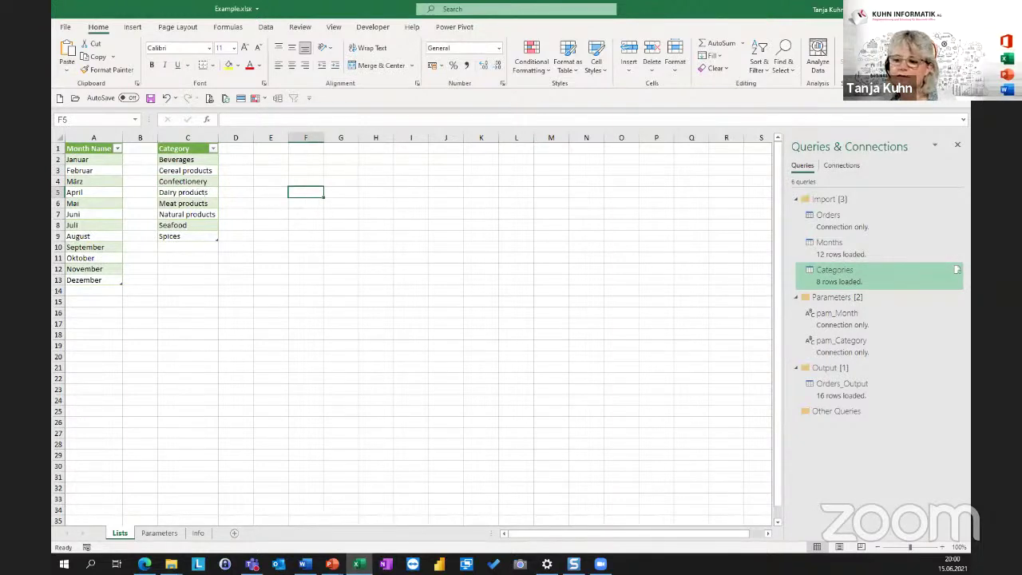
left_click(159, 533)
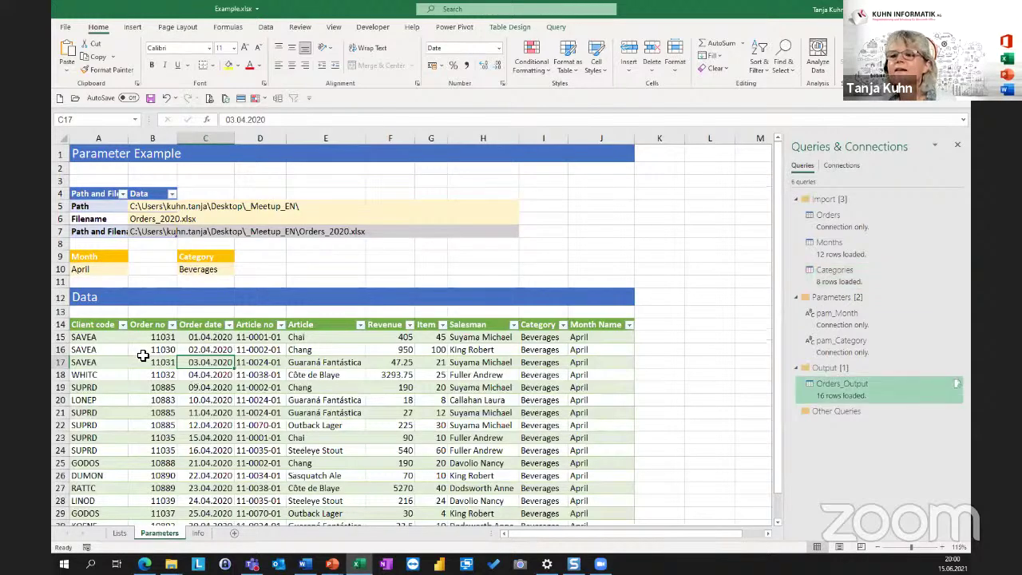
left_click(143, 352)
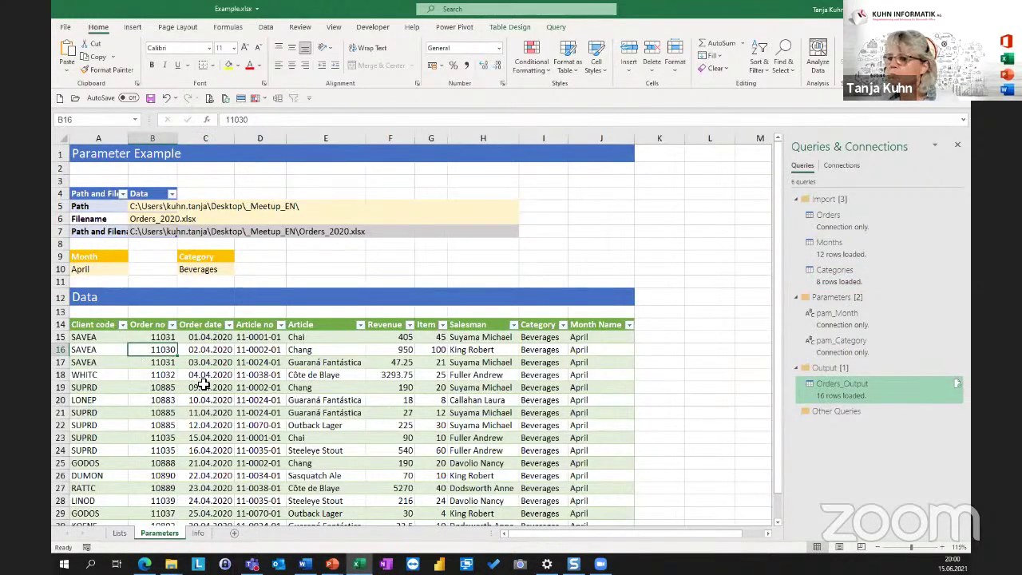
left_click(102, 340)
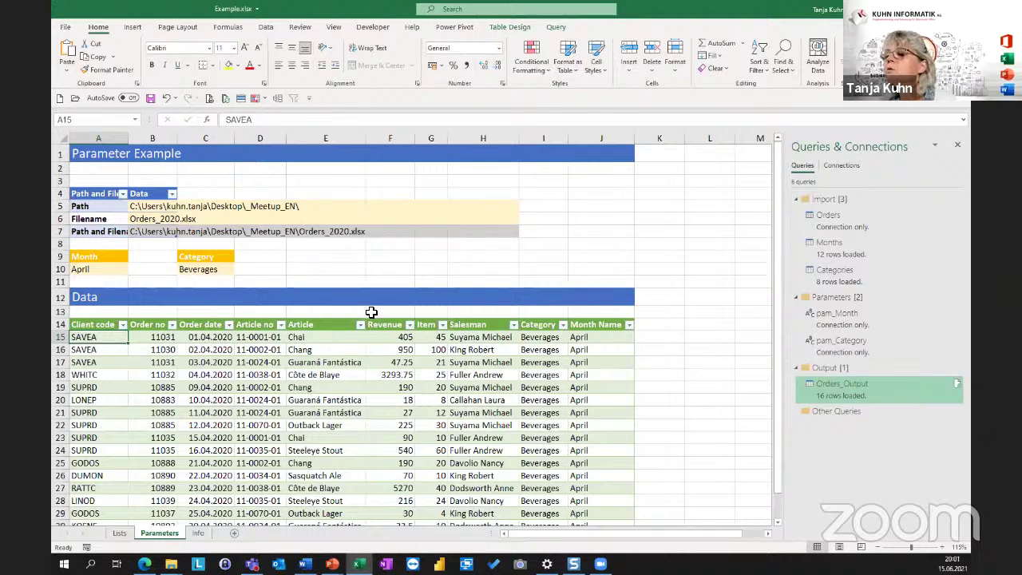
left_click(369, 364)
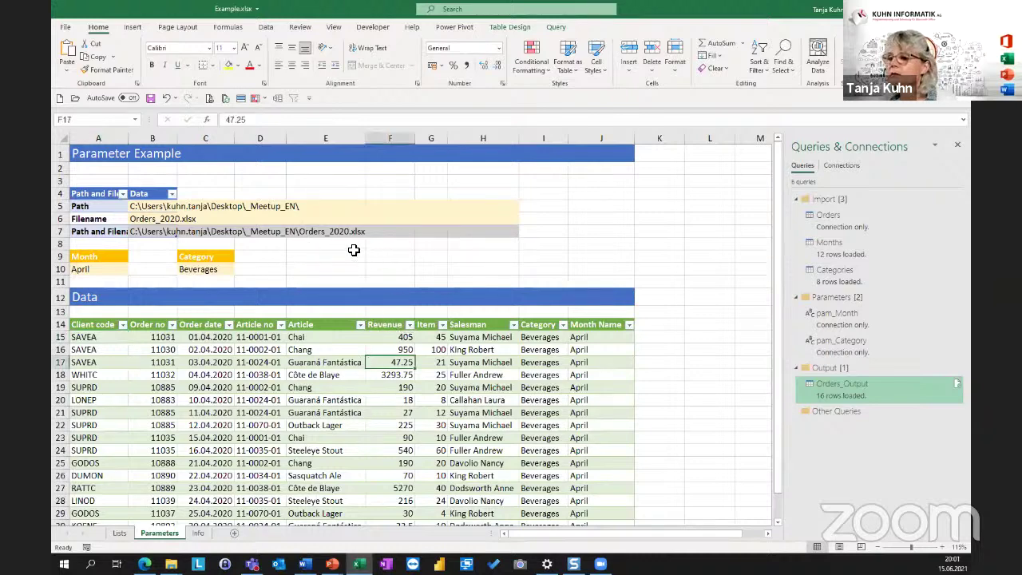
left_click_drag(322, 258, 397, 264)
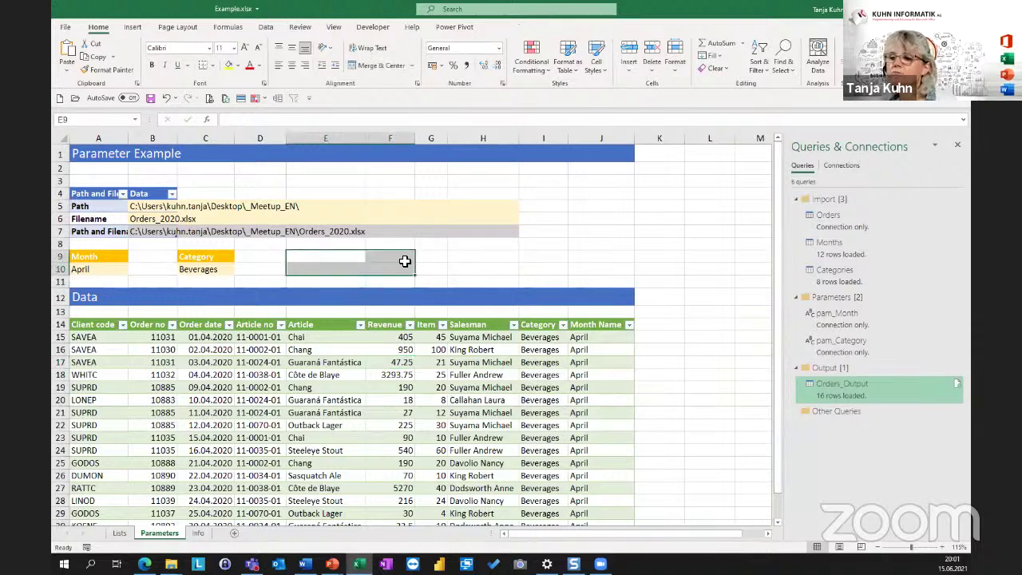
left_click(331, 360)
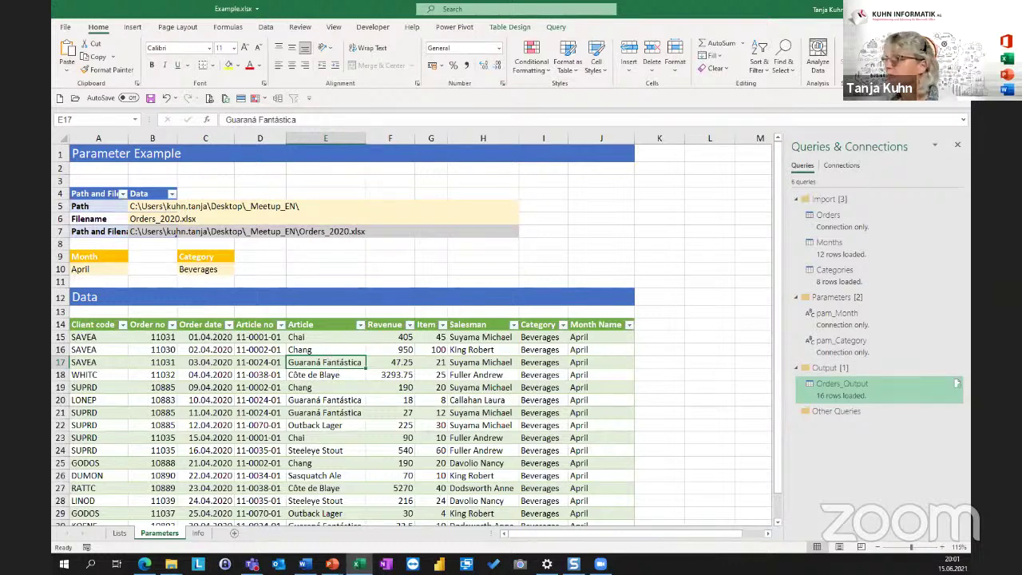
key("alt+Tab")
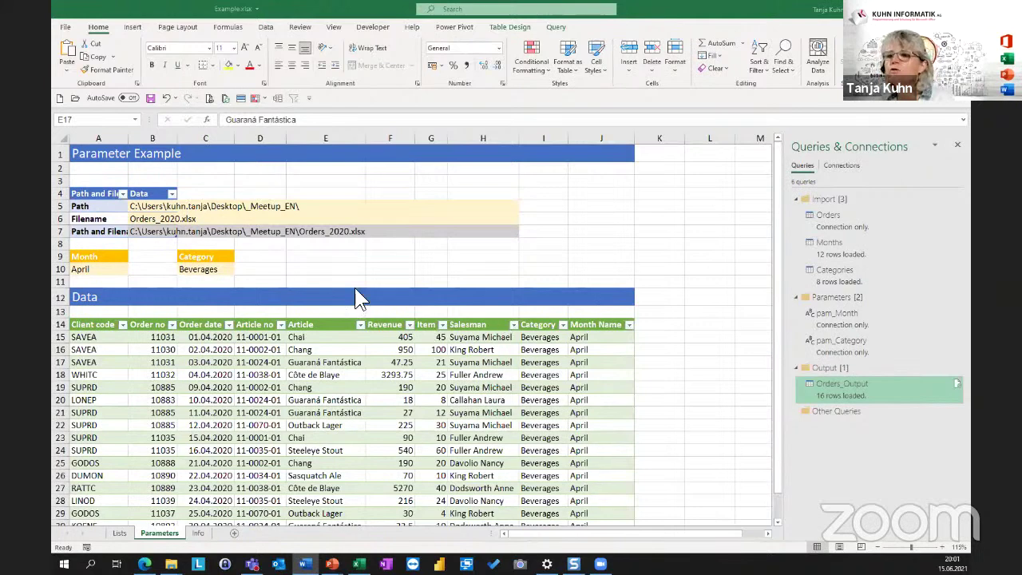
left_click(327, 256)
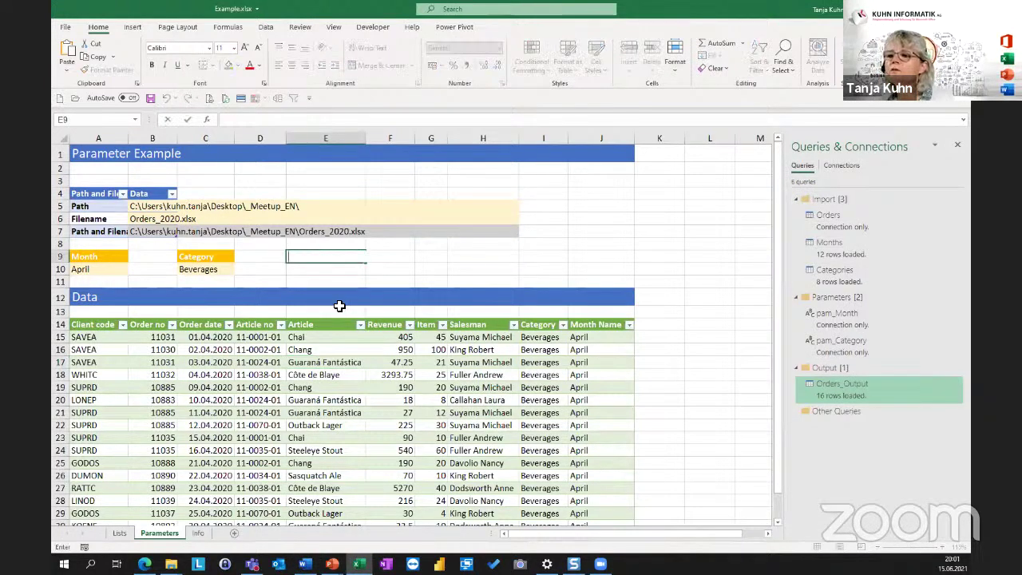
Paste the note 'Refresh data with Ctrl + Alt + F5' into E9, removing the stray 'o'.
type("Refresh data with Ctrl + Alt + F5")
type("o")
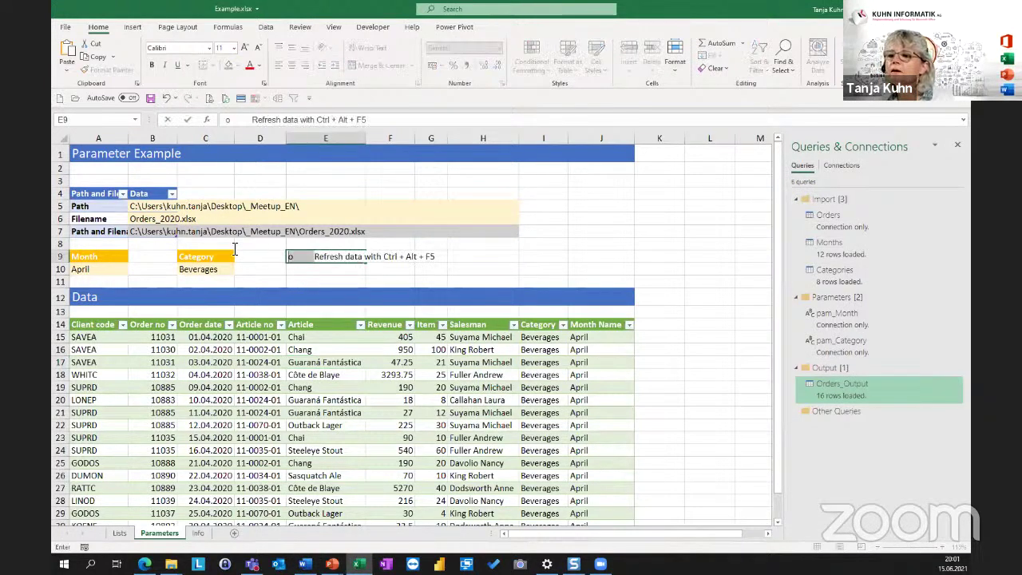
key("BackSpace")
key("Return")
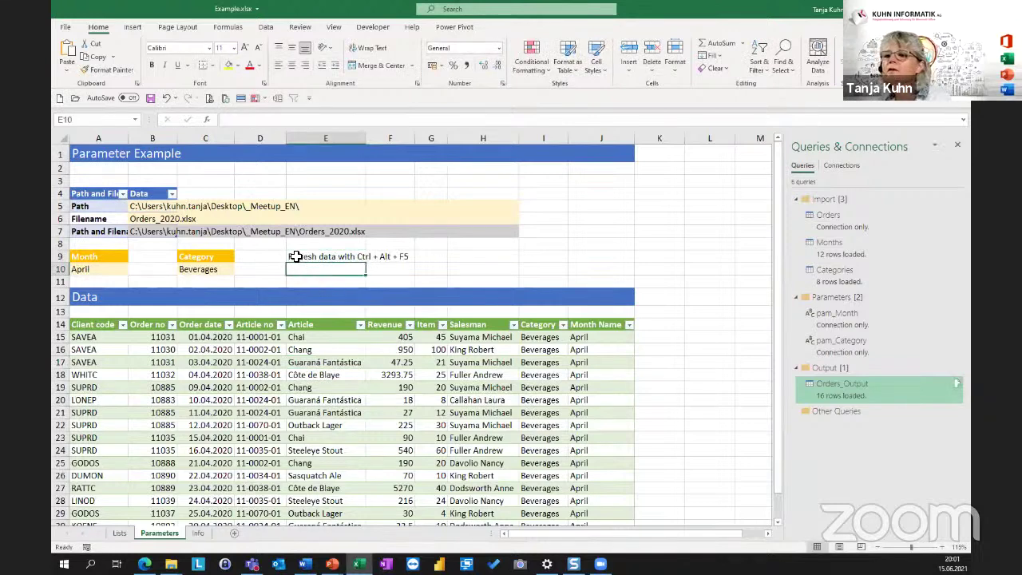
Format the E9 refresh note as bold red text.
left_click(296, 257)
left_click(152, 65)
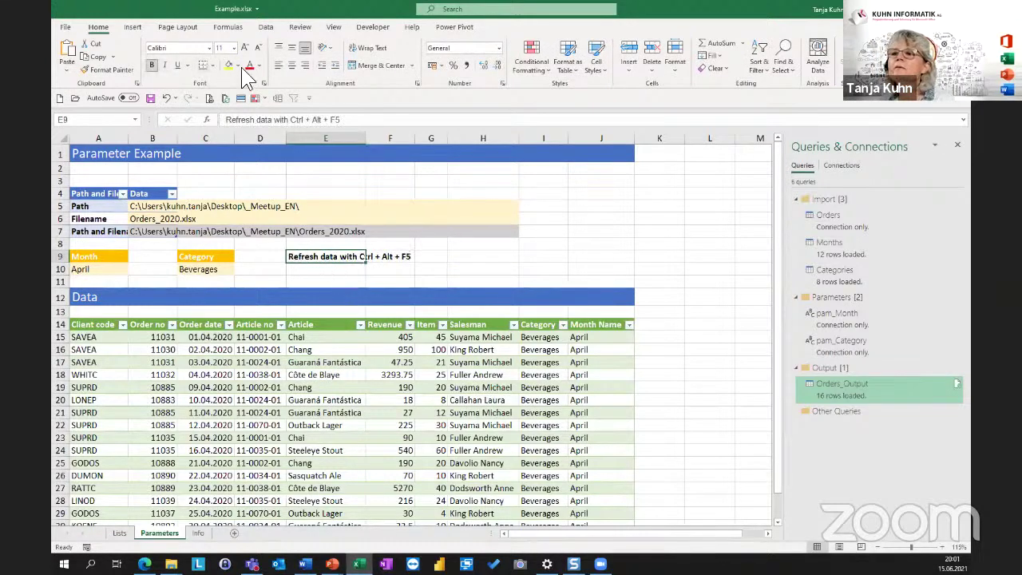
left_click(259, 64)
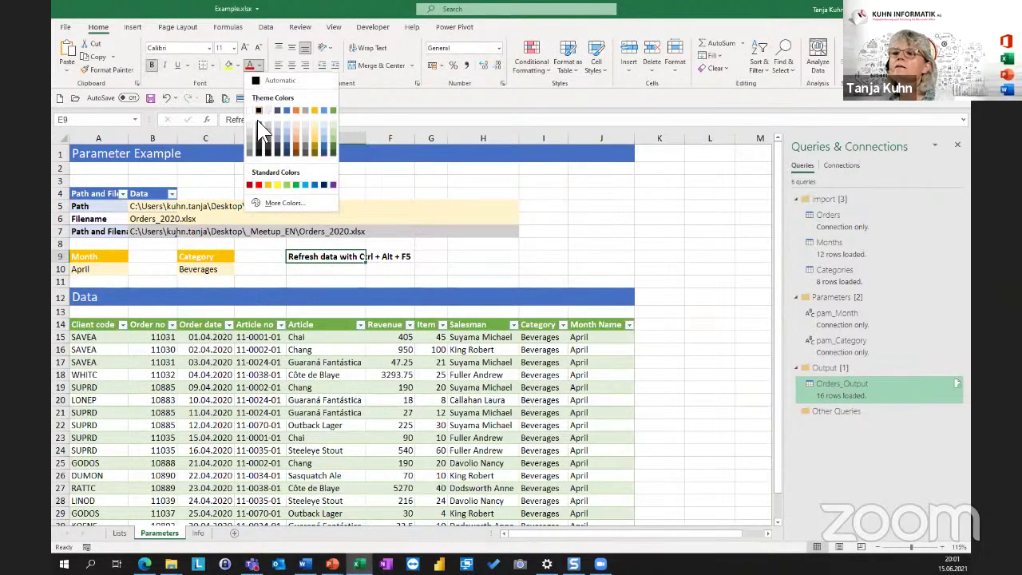
left_click(258, 185)
left_click(580, 256)
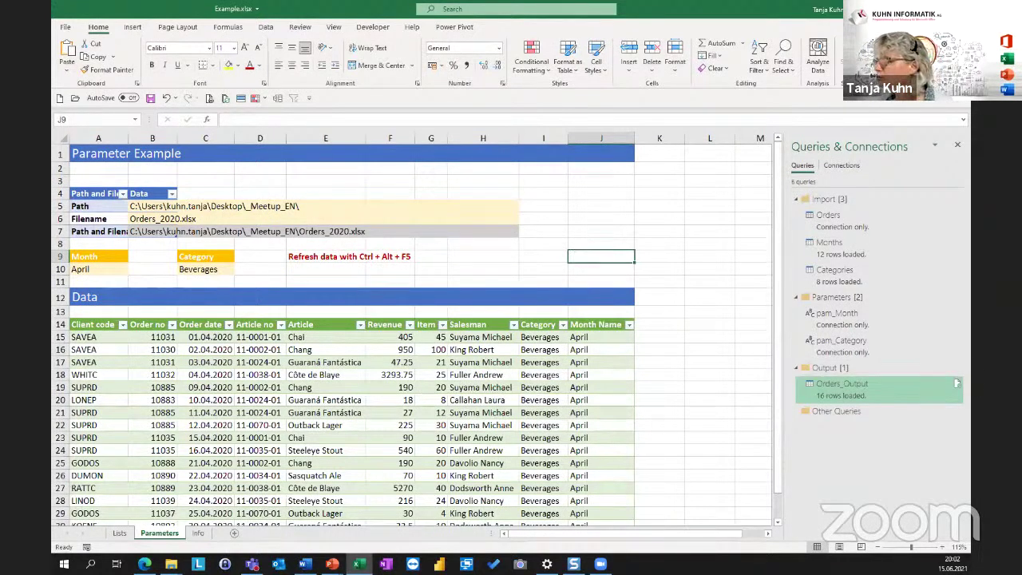
left_click(303, 564)
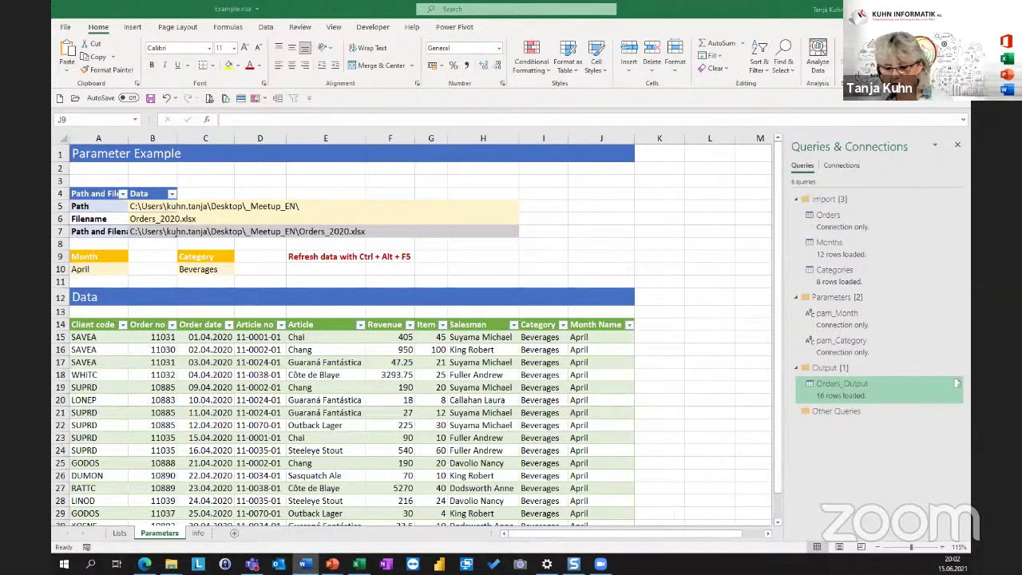
left_click(489, 260)
Paste 'ActiveWorkbook.RefreshAll' into H9, then select the path and filename table A4:B7.
left_click(486, 259)
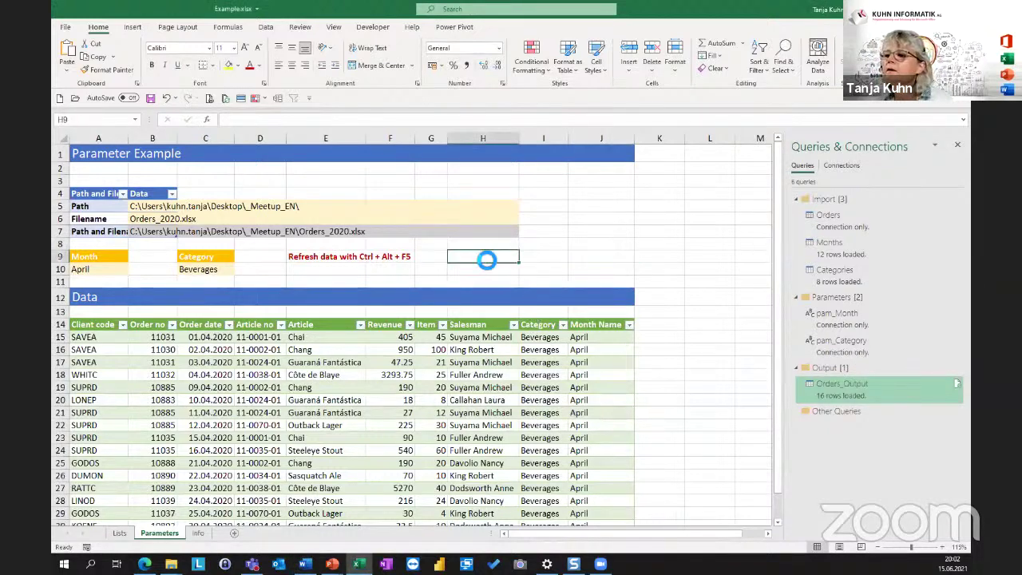
type("ActiveWorkbook.RefreshAll")
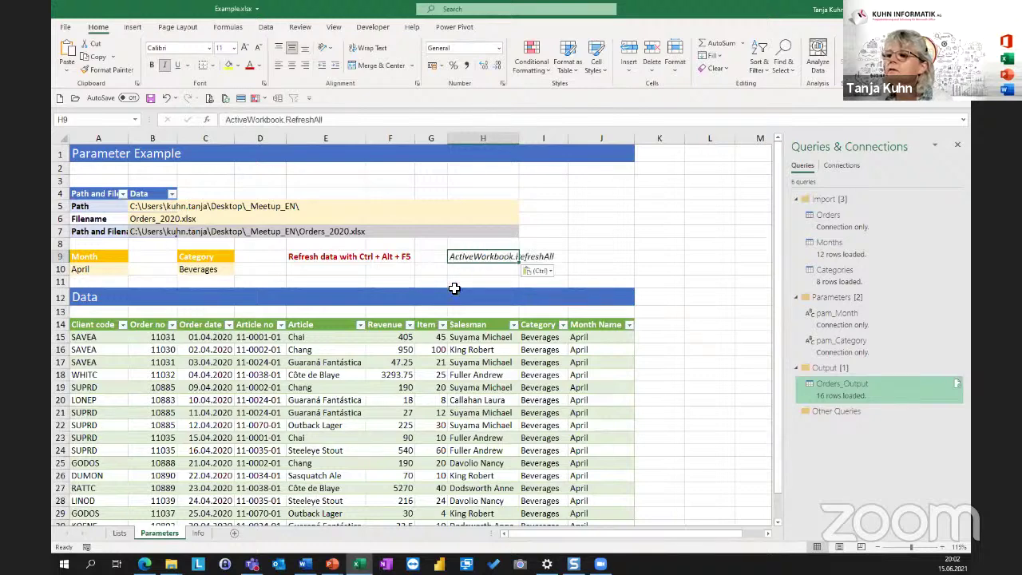
left_click(600, 206)
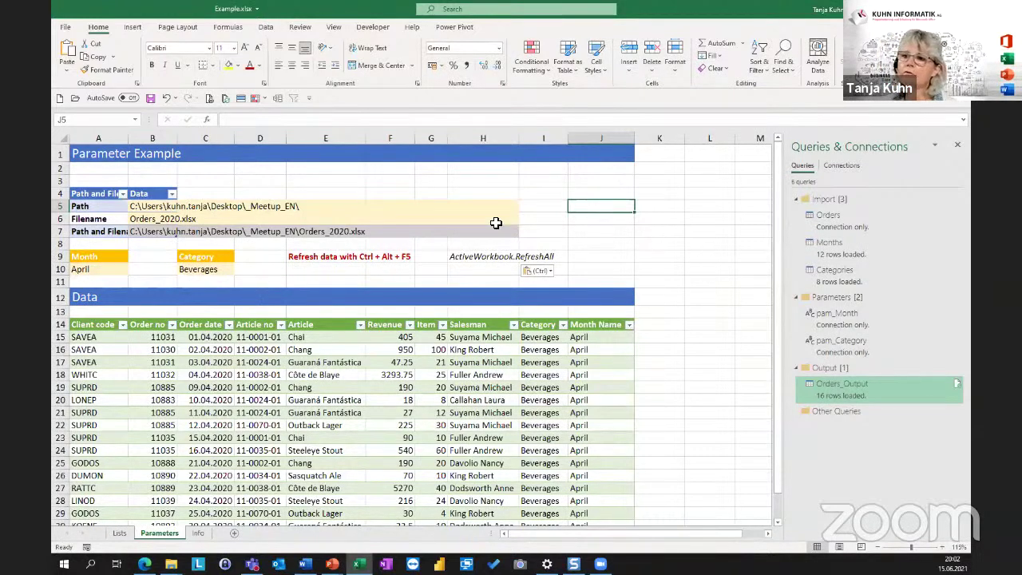
left_click_drag(86, 197, 156, 230)
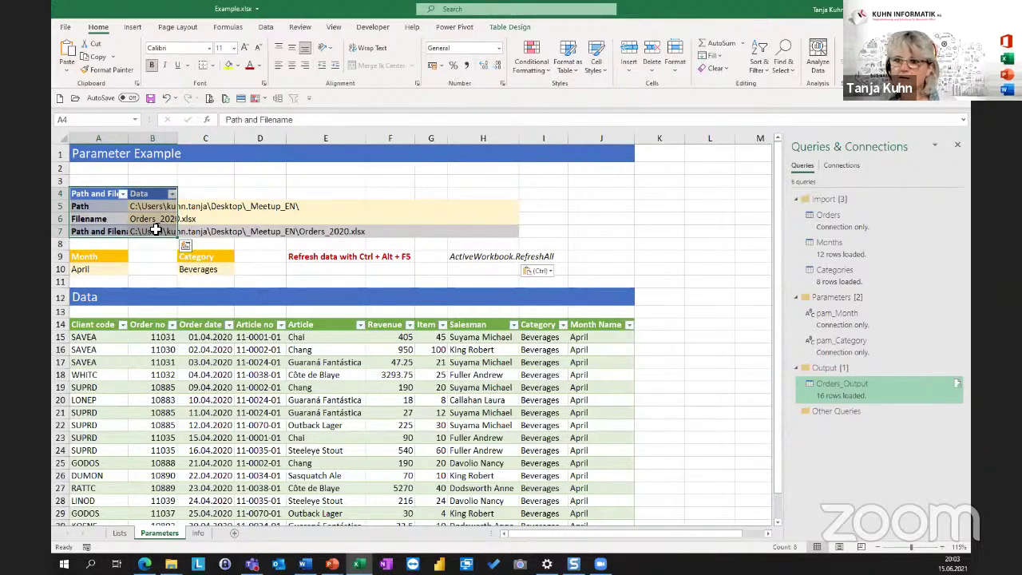
left_click(120, 269)
left_click(203, 269)
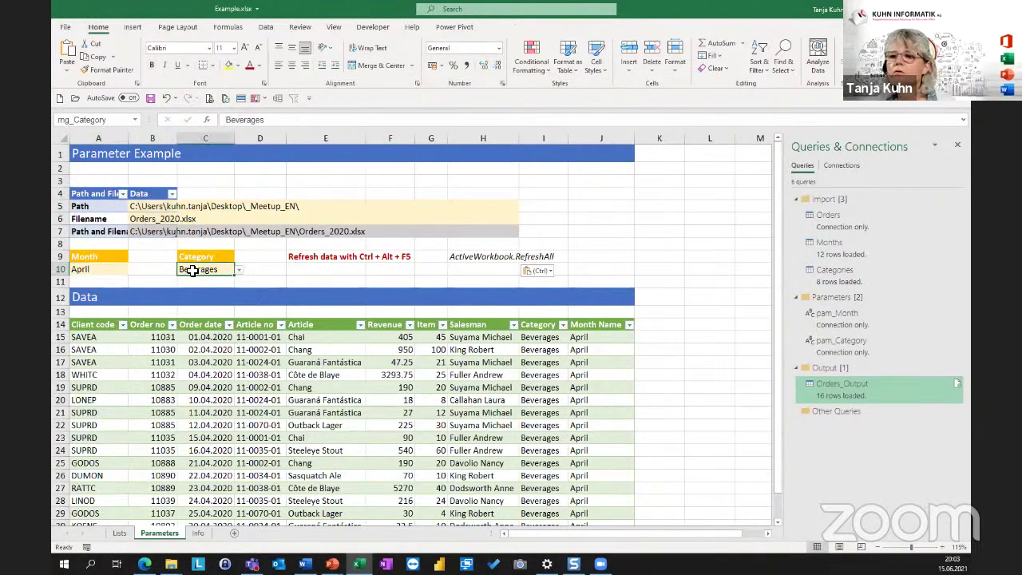
left_click(112, 270)
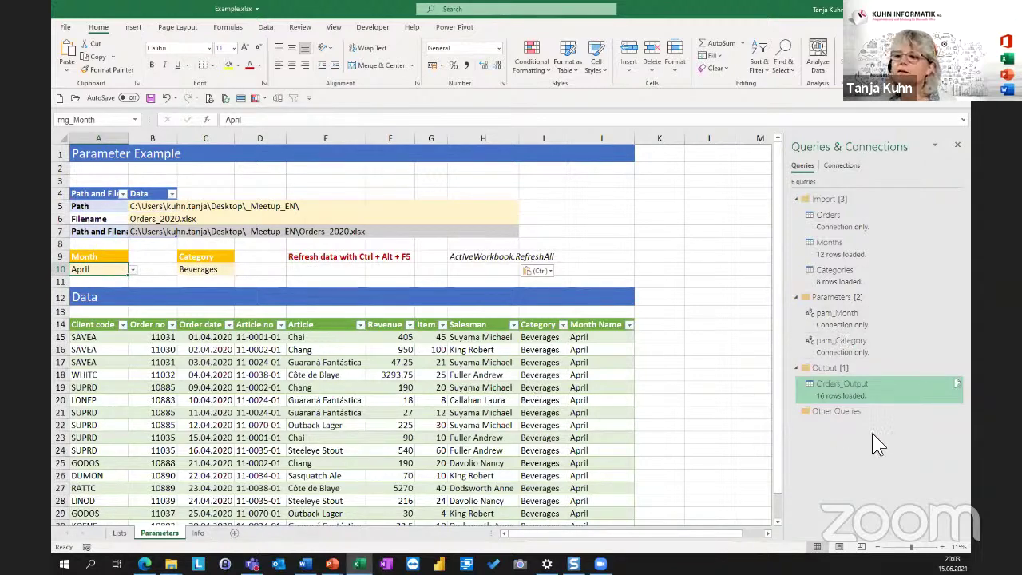
left_click(270, 339)
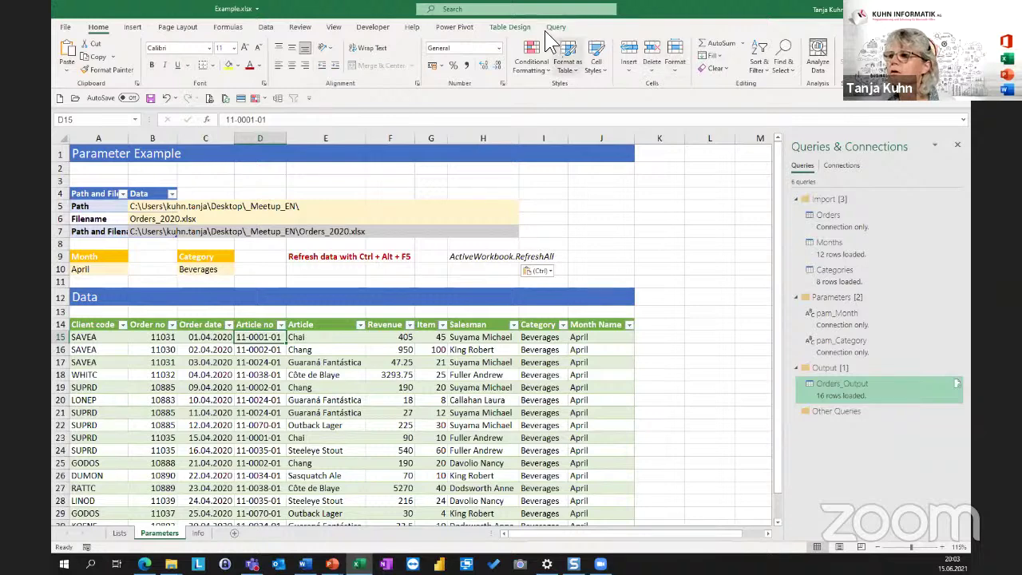
Uncheck Filter Button in Table Design to hide the output table's header arrows.
left_click(512, 28)
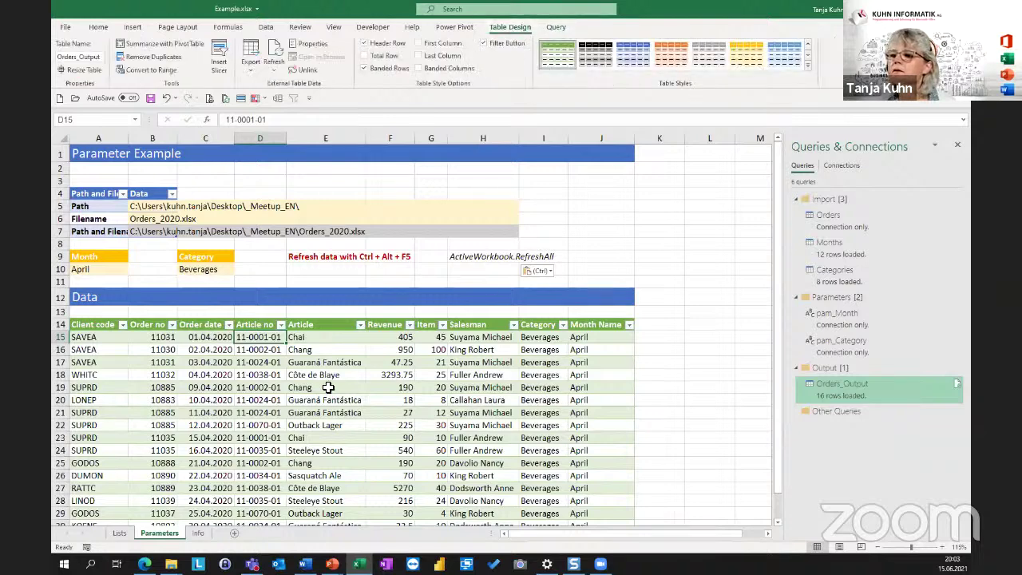
left_click(508, 43)
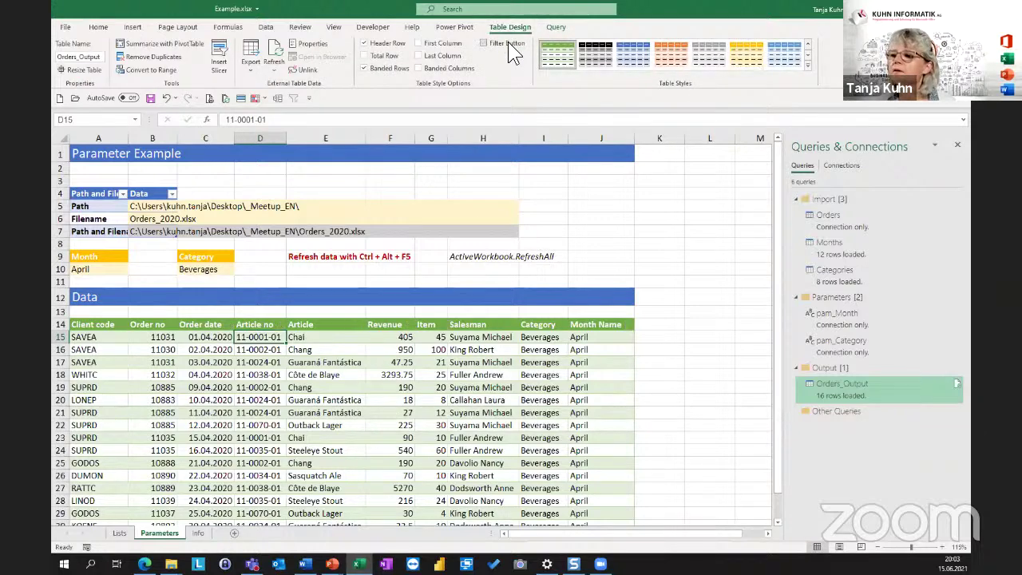
left_click(145, 343)
left_click(442, 349)
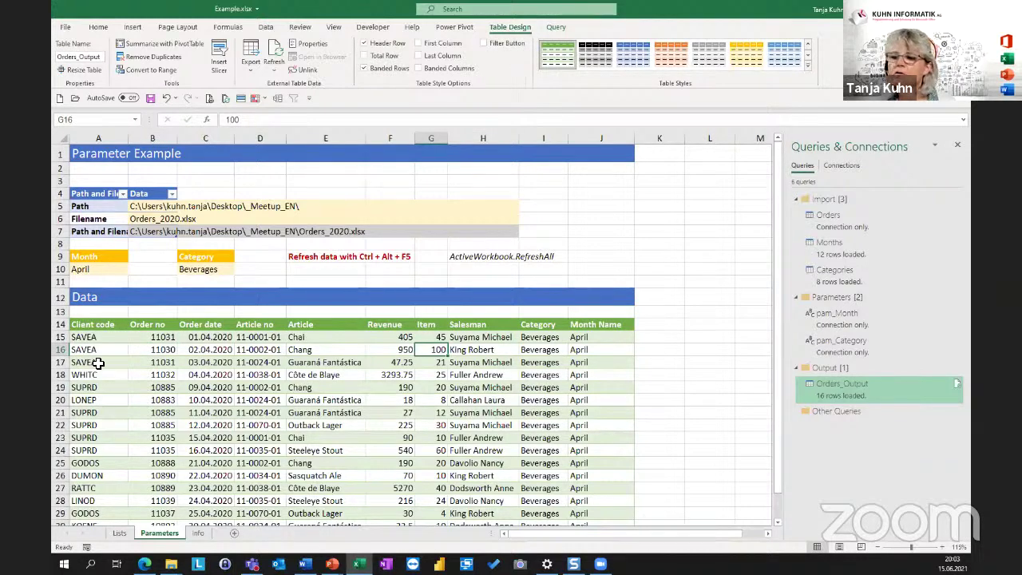
left_click(176, 362)
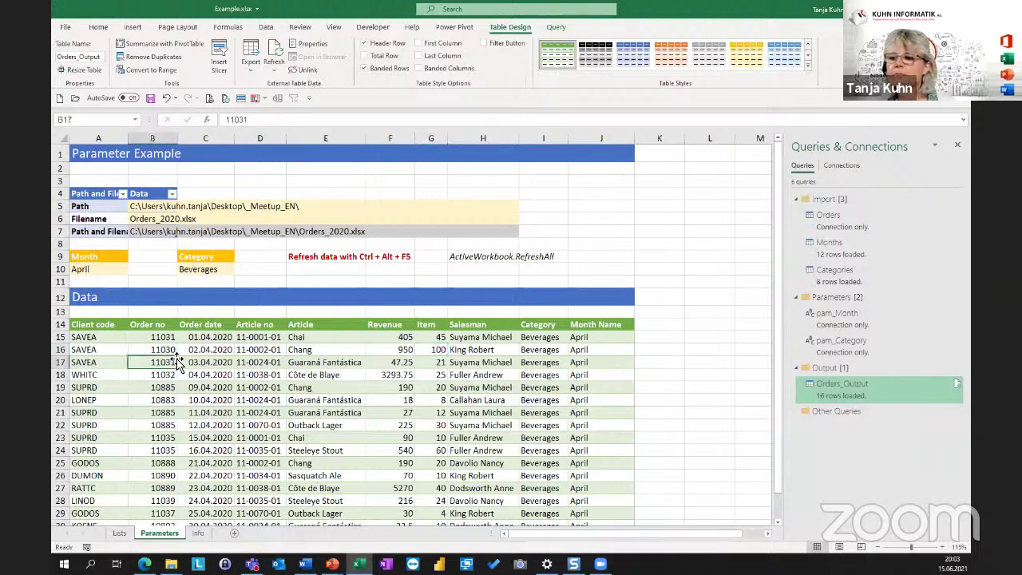
Confirm the A10 month dropdown stays on April and review the April order rows.
left_click(124, 270)
left_click(133, 270)
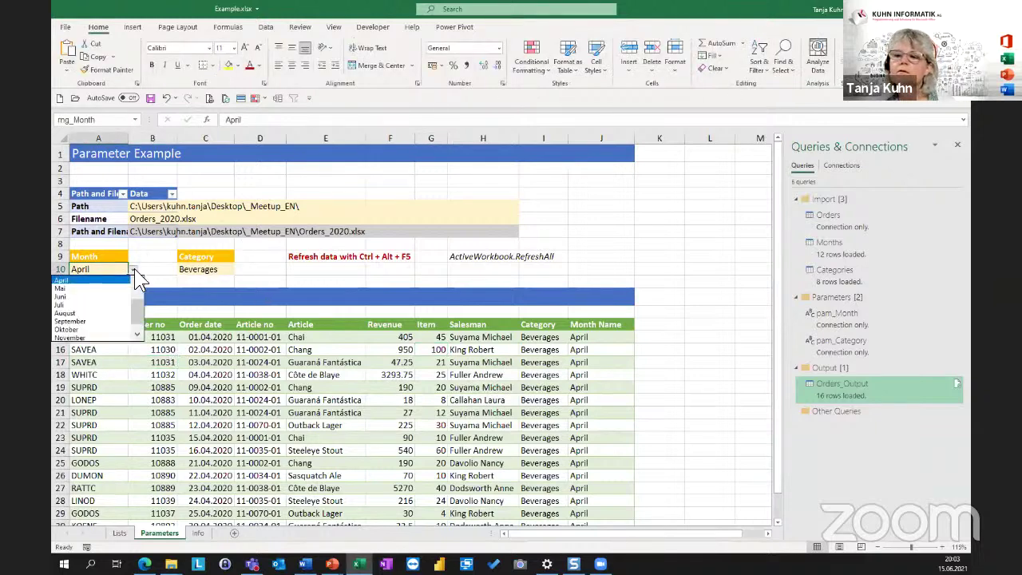
key("Escape")
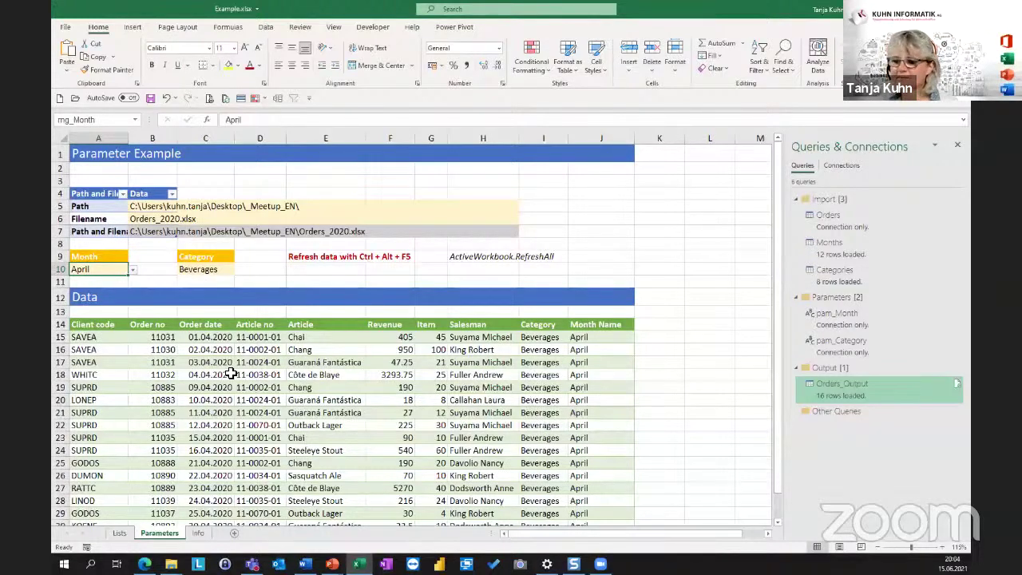
left_click(237, 361)
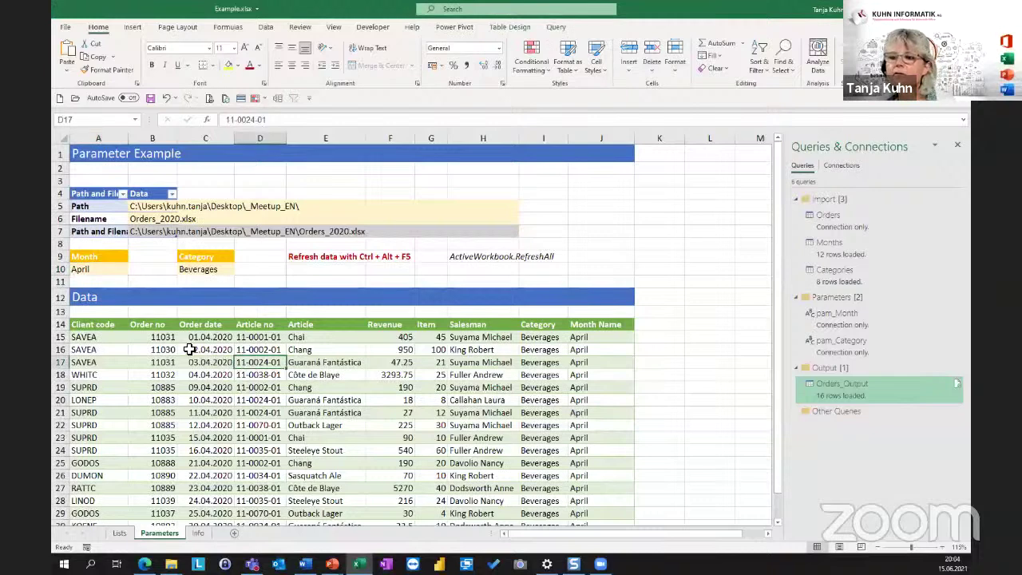
left_click(189, 349)
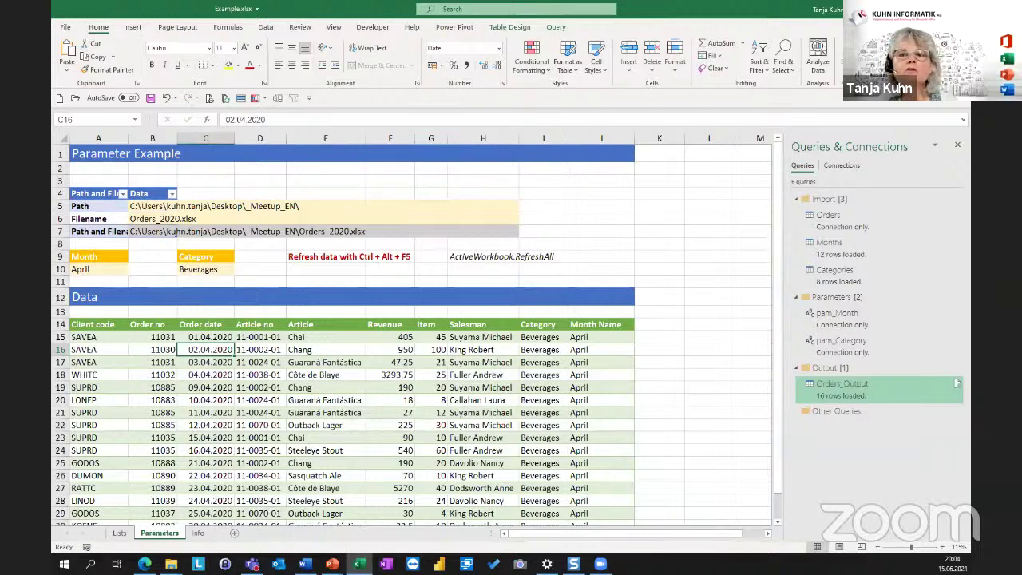
left_click(319, 349)
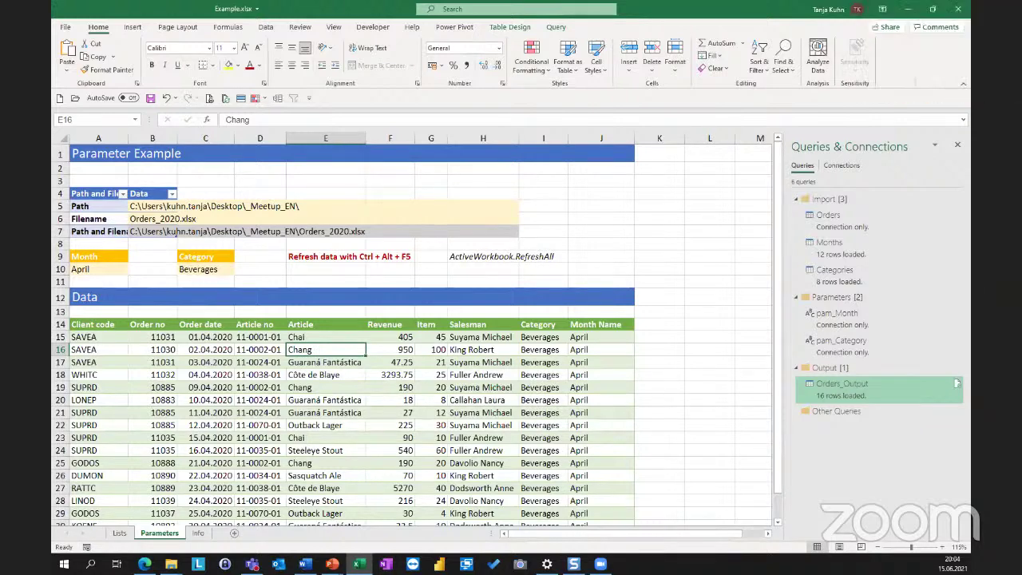
left_click(250, 377)
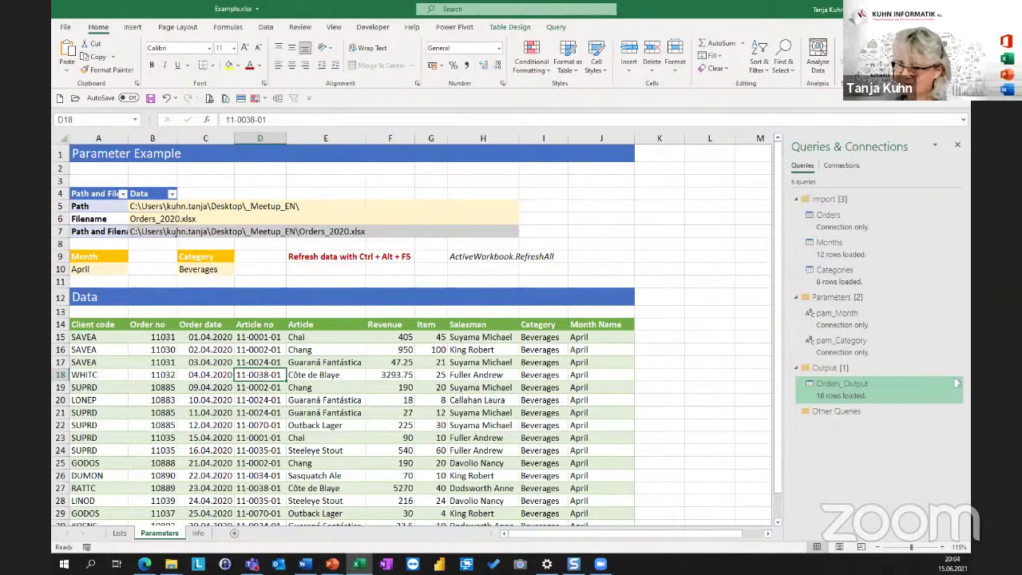
left_click(264, 349)
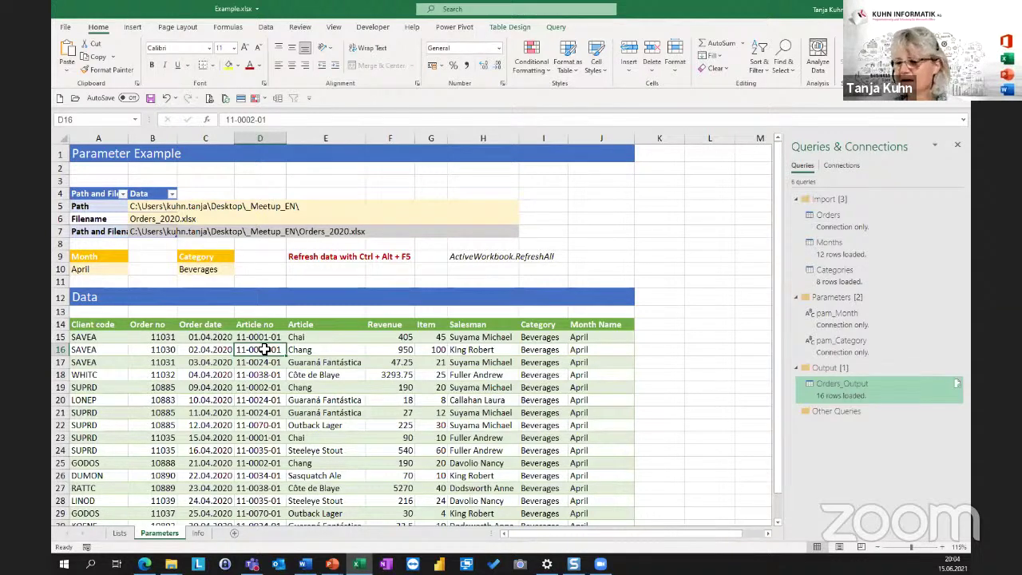
left_click(255, 336)
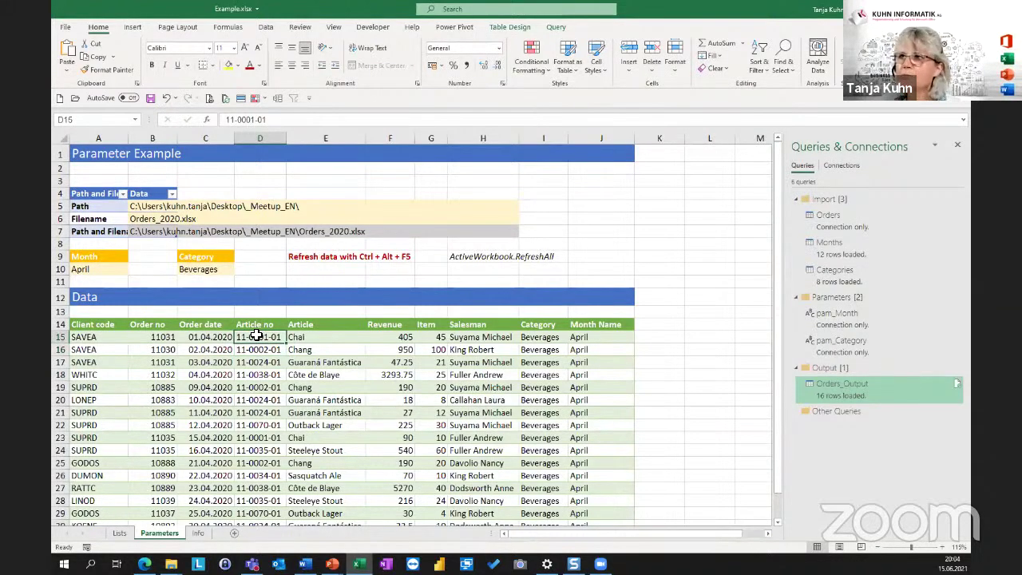